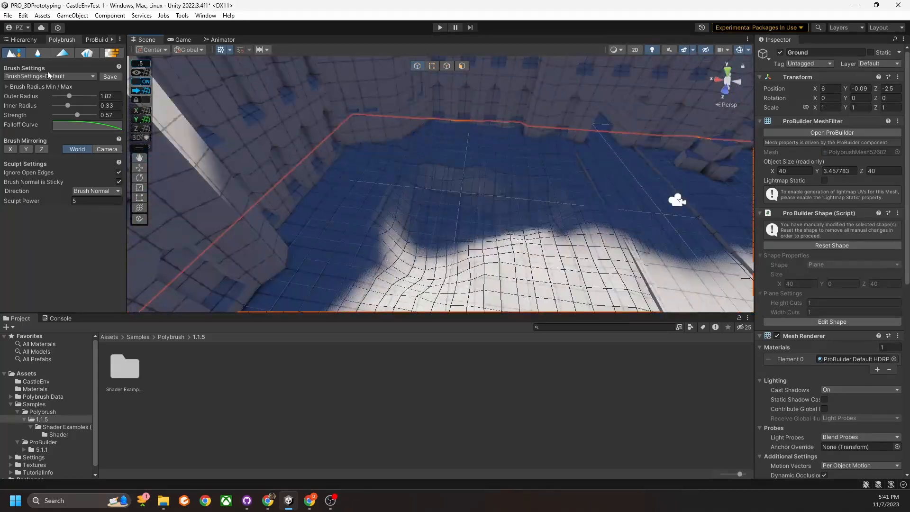
Draw a small ProBuilder plane on the courtyard ground.
click(97, 40)
click(20, 49)
right_drag(304, 157, 192, 119)
click(656, 248)
right_drag(498, 190, 427, 156)
drag(385, 105, 483, 165)
mouse_move(483, 165)
right_down()
mouse_move(512, 185)
mouse_move(446, 185)
right_up()
Reset the plane's rotation to zero and move it to 13, -1, -12.5.
click(898, 77)
click(848, 87)
drag(441, 180, 459, 201)
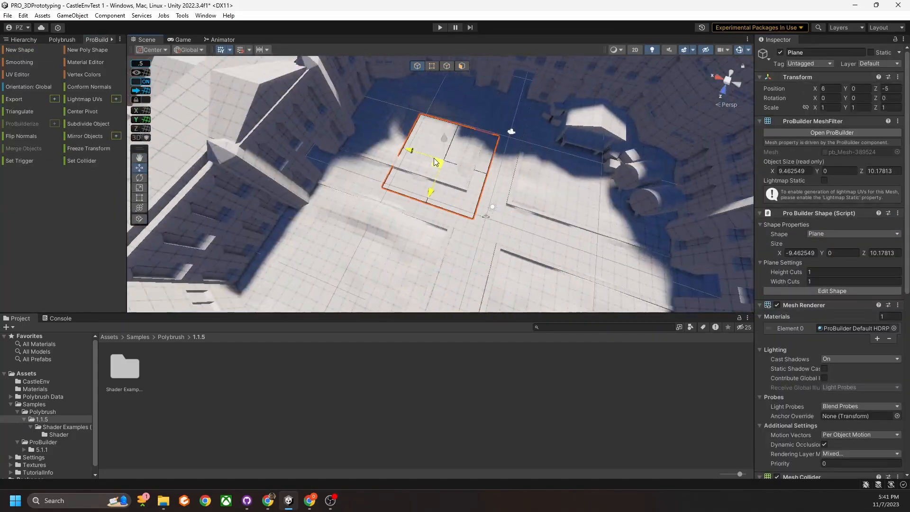
right_drag(459, 201, 403, 180)
drag(399, 180, 371, 172)
right_drag(380, 176, 447, 217)
drag(427, 232, 439, 244)
Select the new plane's face and subdivide it into a finer grid.
click(62, 40)
click(218, 240)
right_drag(217, 240, 455, 190)
click(462, 66)
click(425, 159)
click(98, 40)
click(82, 220)
Sculpt a raised bump into the plane and paint two corner pieces dark blue.
click(62, 40)
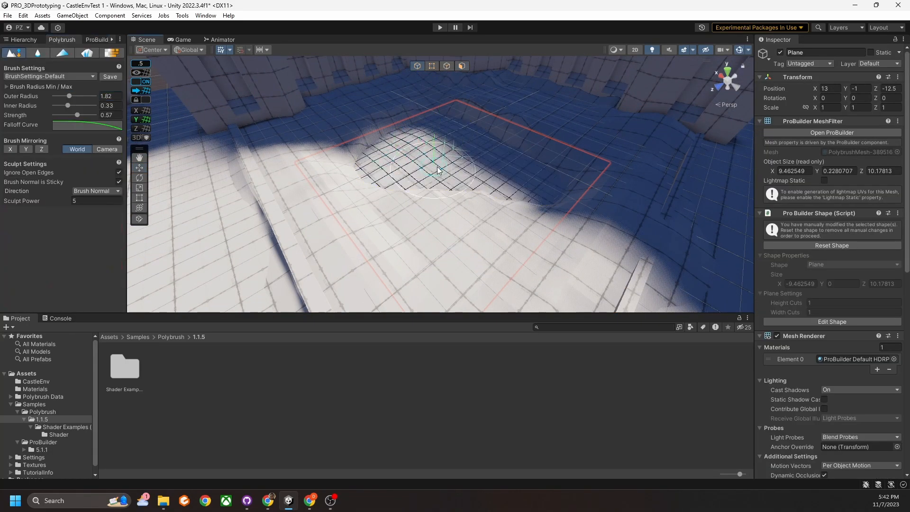
mouse_move(531, 169)
mouse_down()
mouse_move(441, 171)
mouse_move(446, 177)
mouse_up()
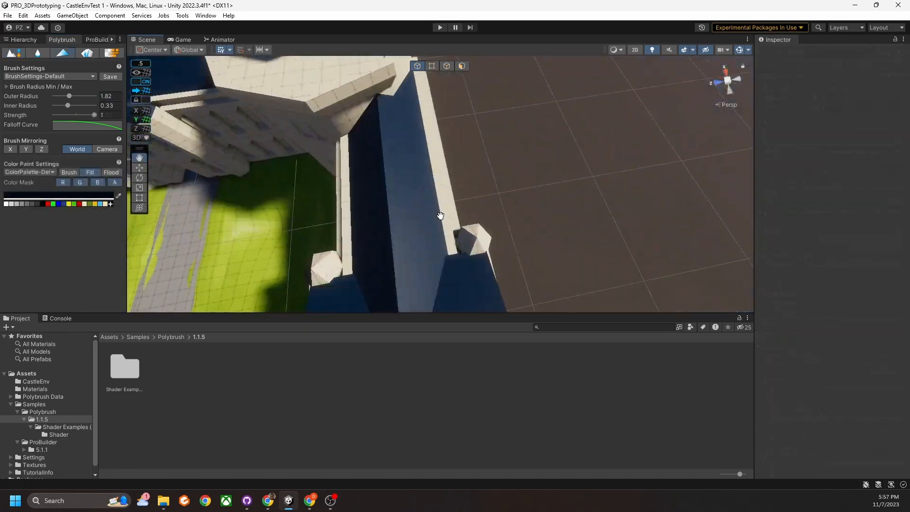
click(475, 239)
click(319, 271)
mouse_move(313, 274)
right_down()
mouse_move(437, 178)
mouse_move(331, 258)
mouse_move(571, 272)
mouse_move(299, 254)
mouse_move(551, 263)
mouse_move(449, 213)
mouse_move(502, 203)
right_up()
Switch the paint to light blue and paint the windows on the first walls.
click(100, 204)
mouse_move(427, 190)
right_down()
mouse_move(501, 207)
mouse_move(494, 194)
right_up()
click(509, 261)
click(519, 135)
click(595, 157)
right_drag(595, 158, 660, 186)
click(474, 251)
right_drag(475, 251, 472, 196)
click(469, 194)
click(482, 118)
click(443, 117)
click(406, 118)
right_drag(370, 135, 374, 189)
Paint the outer and left facade windows, briefly trying the cream colour.
click(387, 220)
click(387, 153)
click(419, 157)
click(455, 151)
click(362, 176)
click(366, 232)
click(394, 235)
click(393, 176)
click(425, 232)
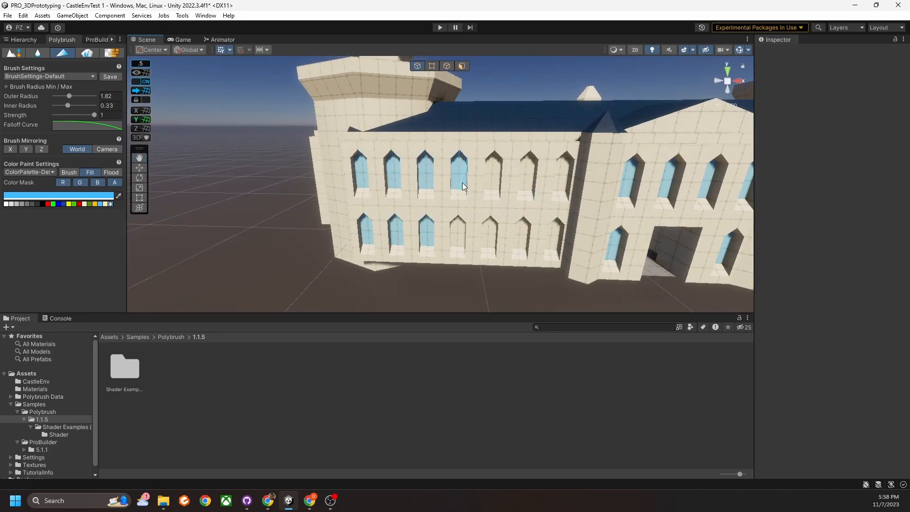
click(459, 233)
click(493, 176)
click(521, 237)
click(105, 204)
right_drag(531, 237, 536, 237)
Return to light blue and paint the right facade windows.
click(100, 204)
right_drag(303, 204, 356, 190)
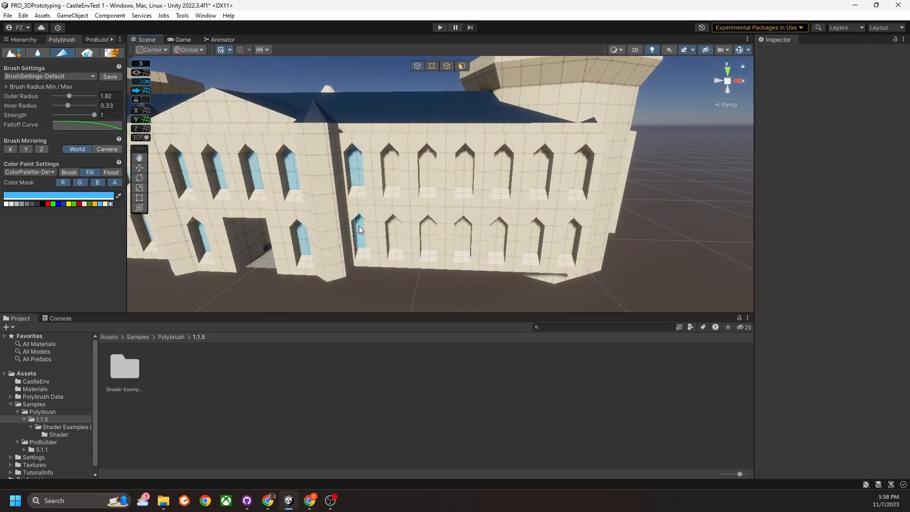
click(363, 232)
click(393, 173)
click(427, 176)
click(428, 232)
click(502, 174)
click(533, 234)
click(541, 173)
click(580, 171)
Paint the courtyard tower windows light blue.
right_drag(569, 233, 622, 219)
click(560, 129)
click(553, 236)
click(643, 129)
right_drag(635, 142, 490, 205)
Show the Hierarchy, enlarge the Scene view and select Wall (3).
click(23, 39)
drag(330, 313, 331, 385)
click(45, 107)
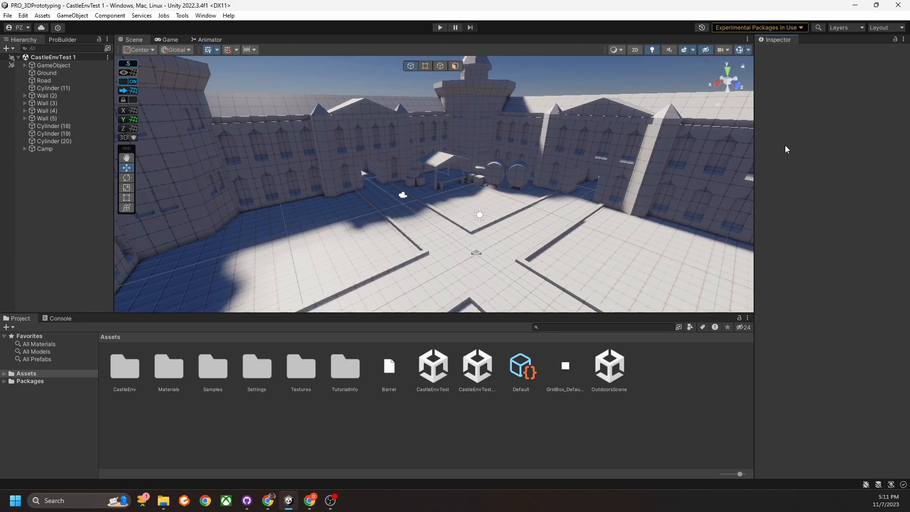
Open Window > Package Manager and set Packages to Unity Registry.
click(206, 16)
click(233, 121)
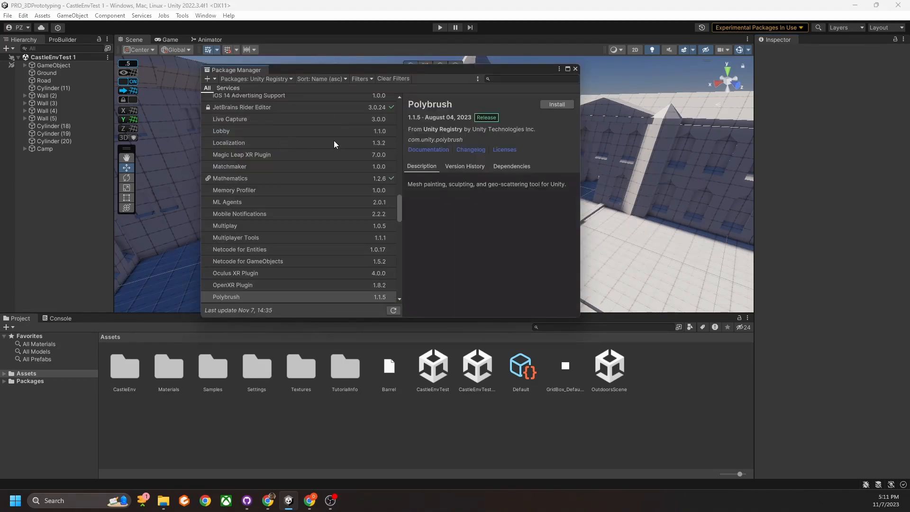
click(261, 79)
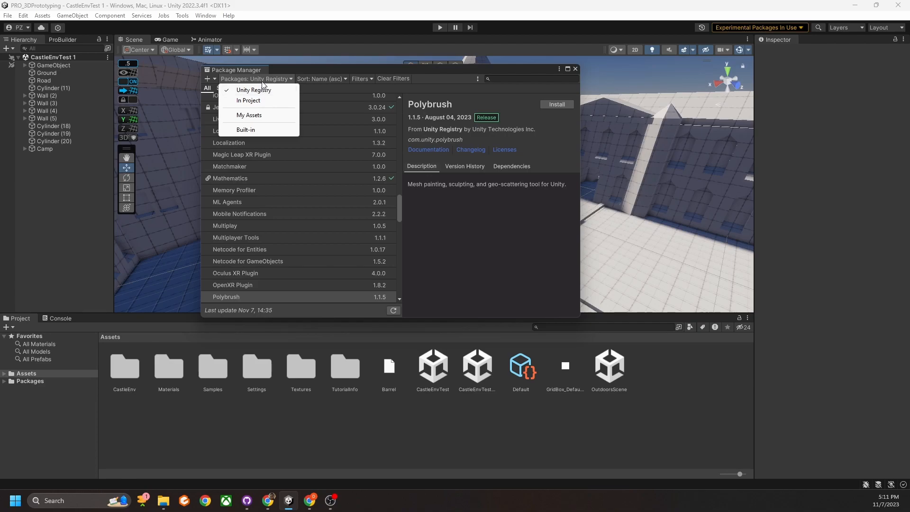
click(268, 80)
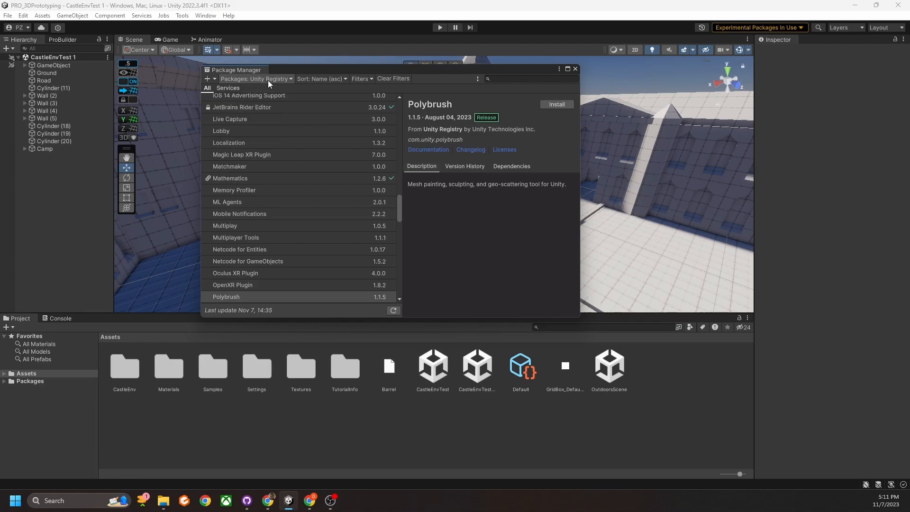
Search 'poly', select Polybrush and install it.
click(504, 79)
text(poly)
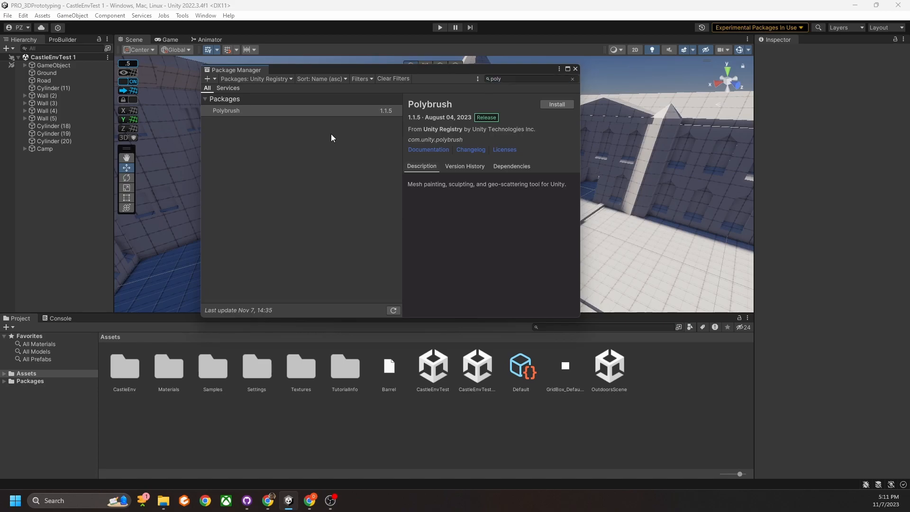
click(289, 111)
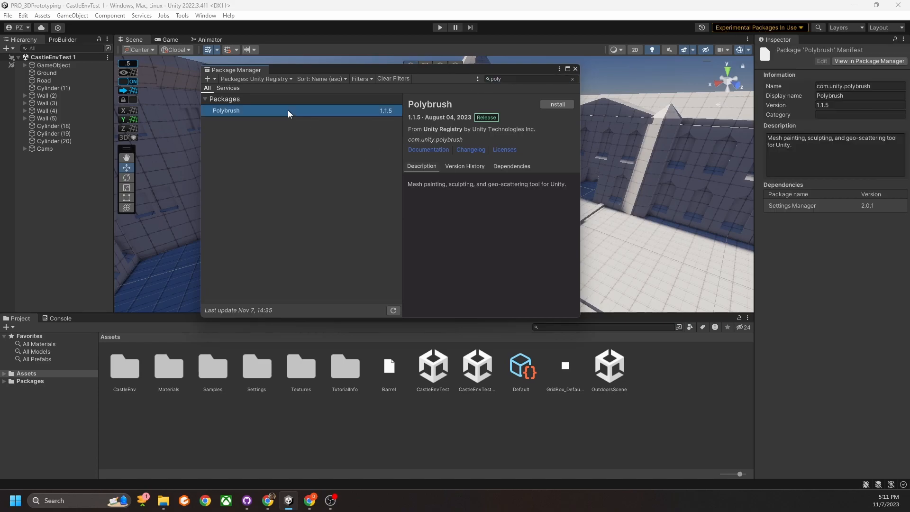
click(558, 104)
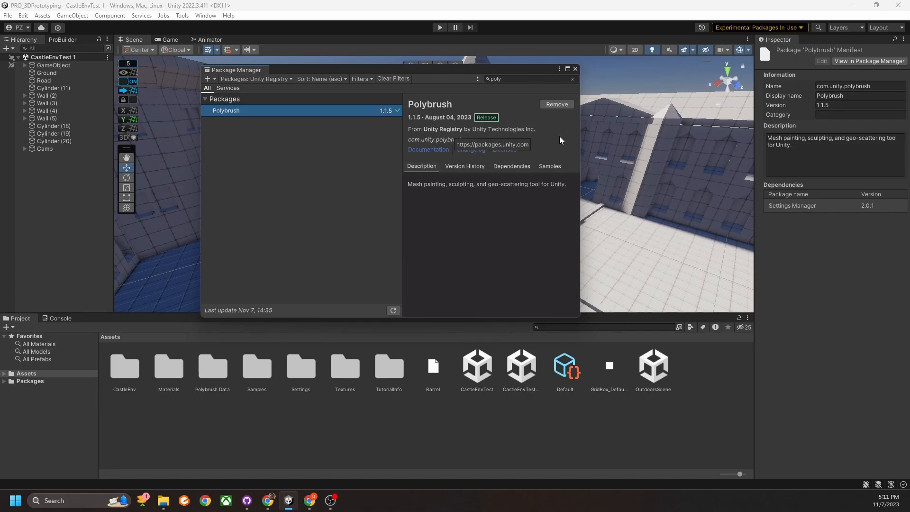
Import Shader Examples (HDRP) from Polybrush's Samples tab.
click(544, 166)
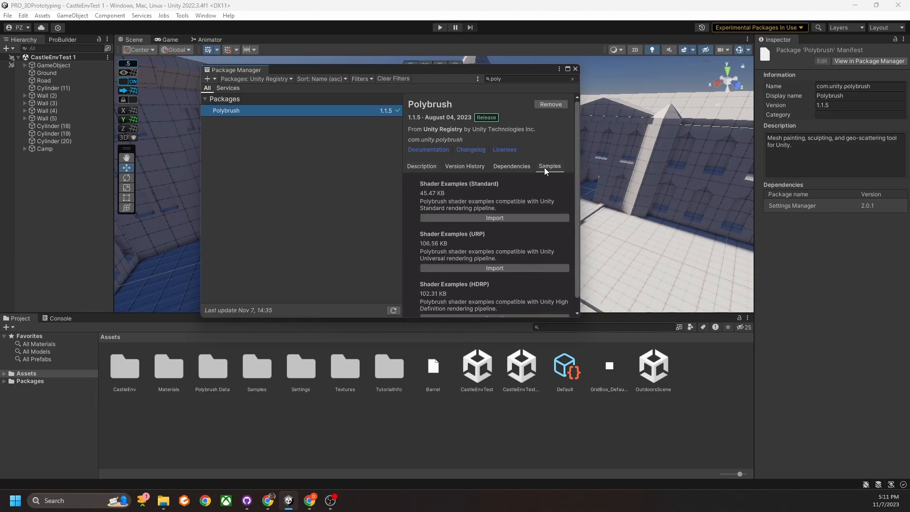
scroll(507, 238, down, 1)
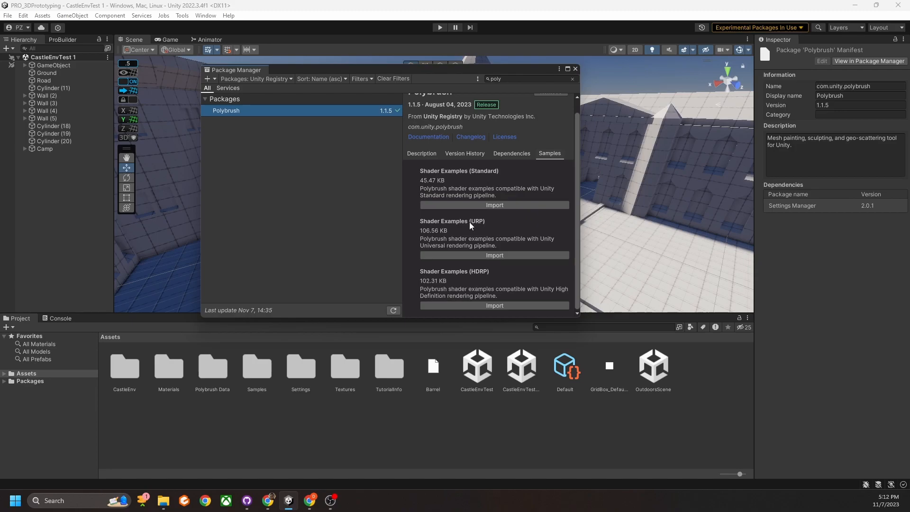
click(492, 306)
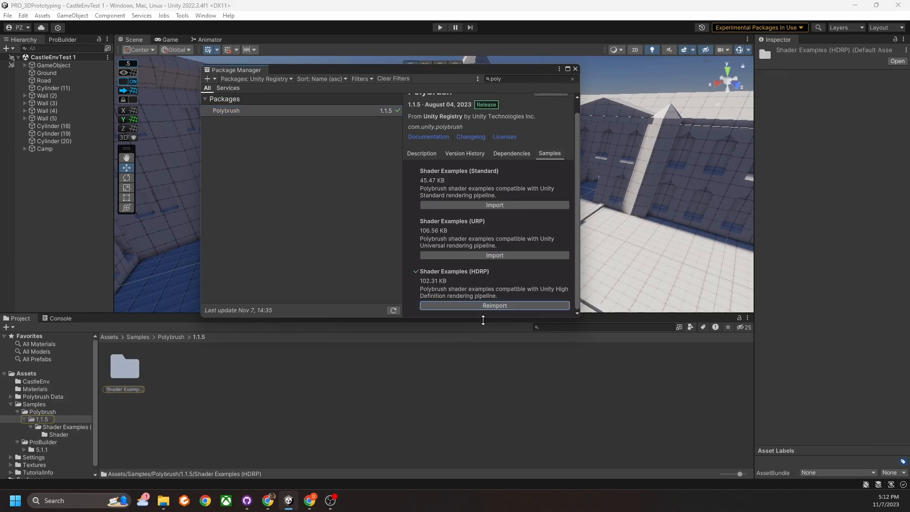
Close Package Manager and open Tools > Polybrush > Polybrush Window.
click(576, 69)
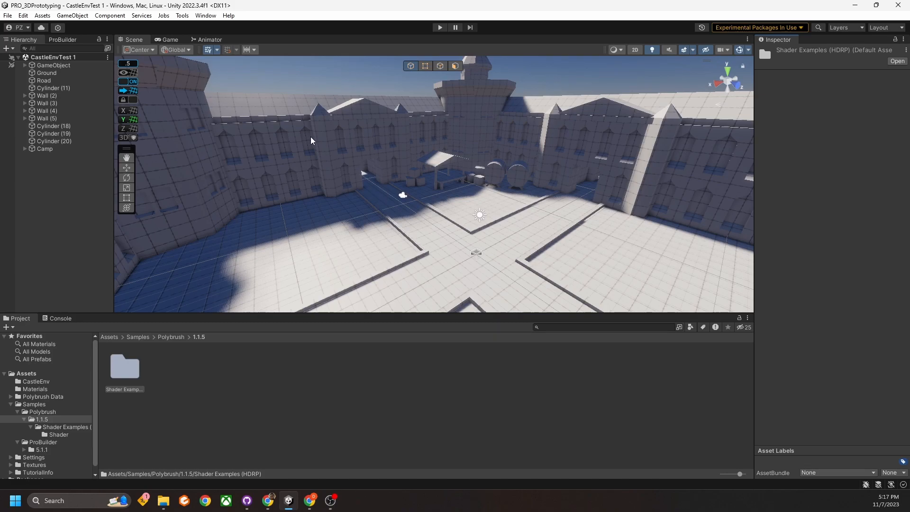
click(182, 16)
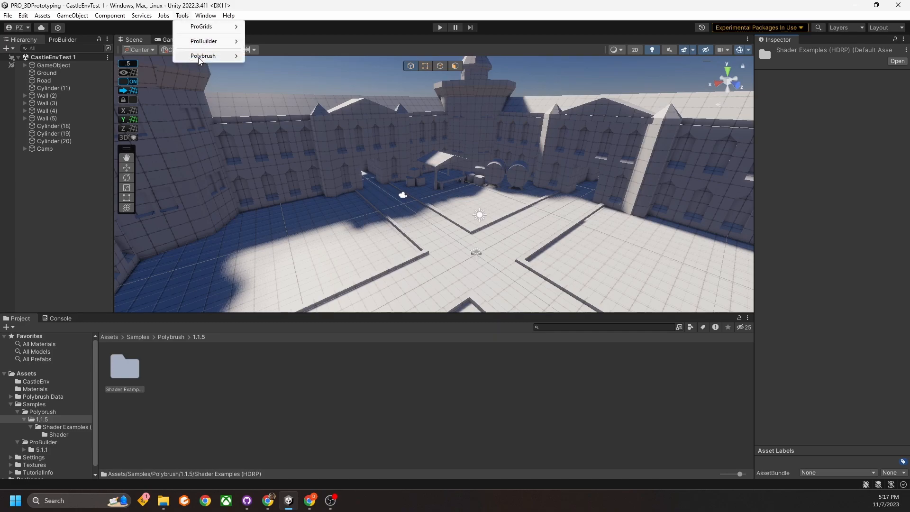
mouse_move(202, 57)
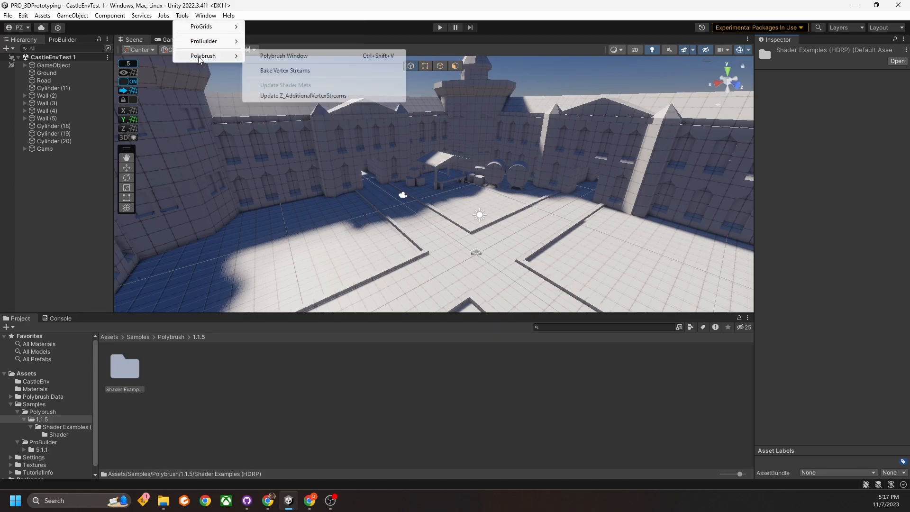
click(283, 57)
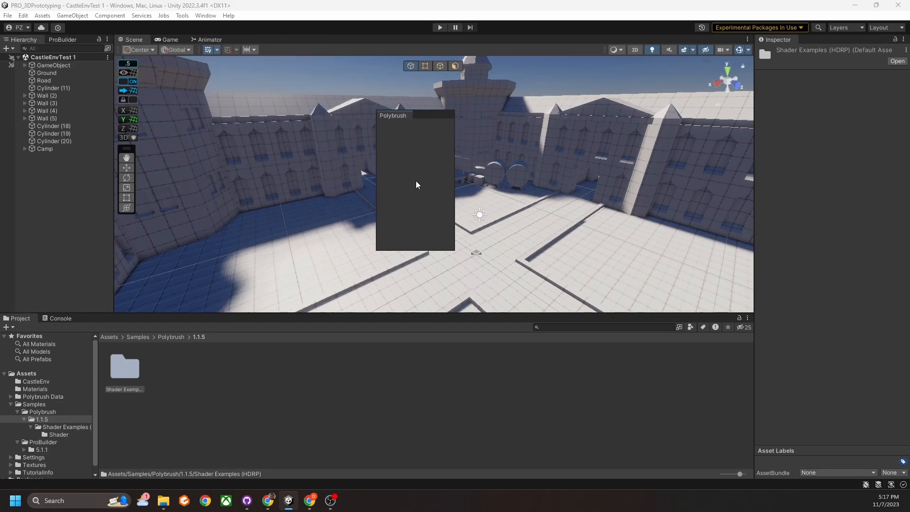
Drag the floating Polybrush window onto the Hierarchy tab bar to dock it.
drag(391, 57, 399, 71)
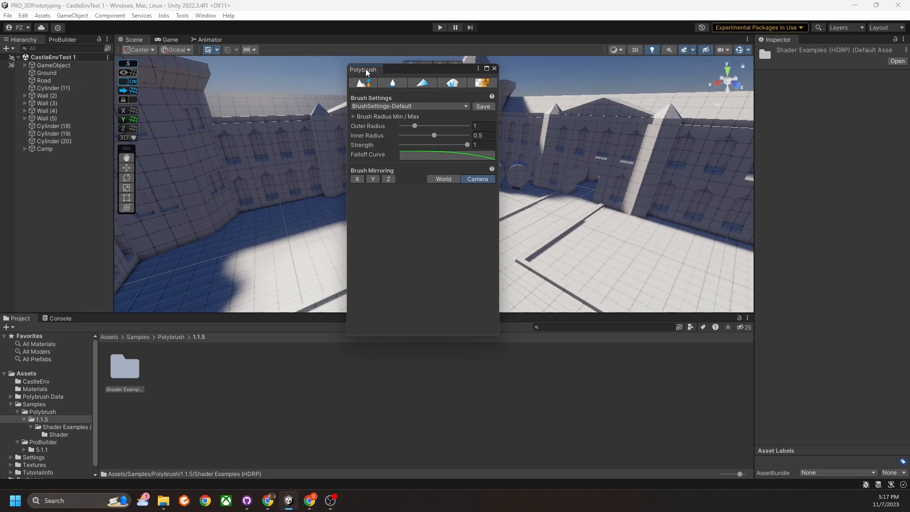
drag(366, 72, 59, 41)
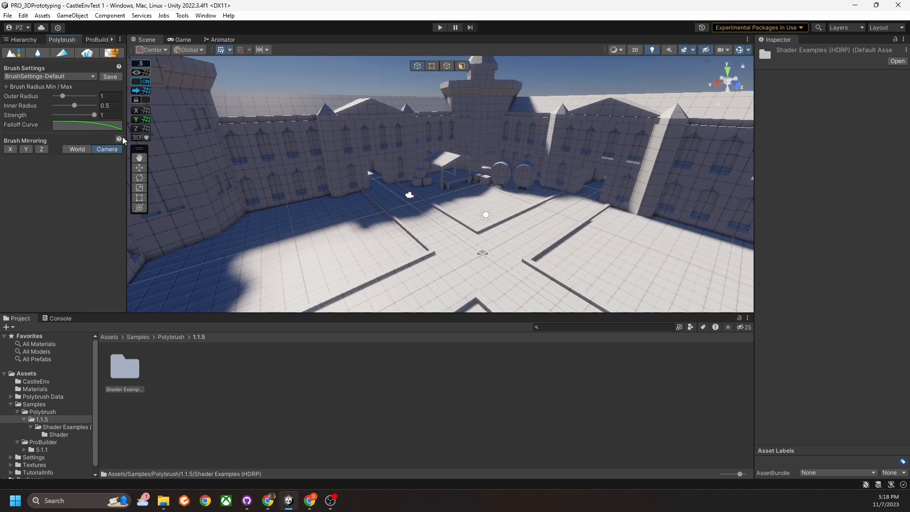
Enable Polybrush Sculpt mode and swing the view toward the castle corner wall.
click(12, 54)
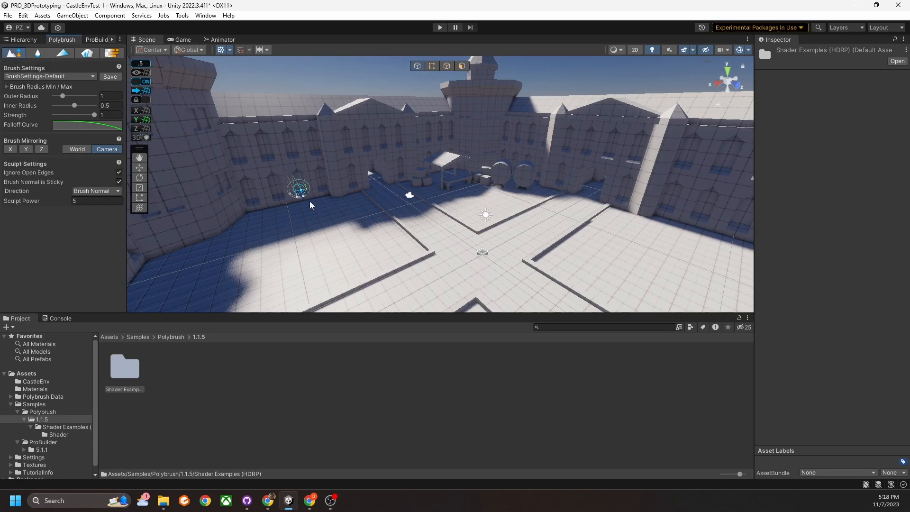
mouse_move(406, 193)
right_down()
mouse_move(352, 276)
mouse_move(429, 147)
mouse_move(438, 235)
right_up()
middle_drag(438, 234, 531, 258)
mouse_move(531, 258)
right_down()
mouse_move(465, 220)
mouse_move(474, 275)
right_up()
middle_drag(451, 211, 448, 200)
right_drag(448, 200, 427, 173)
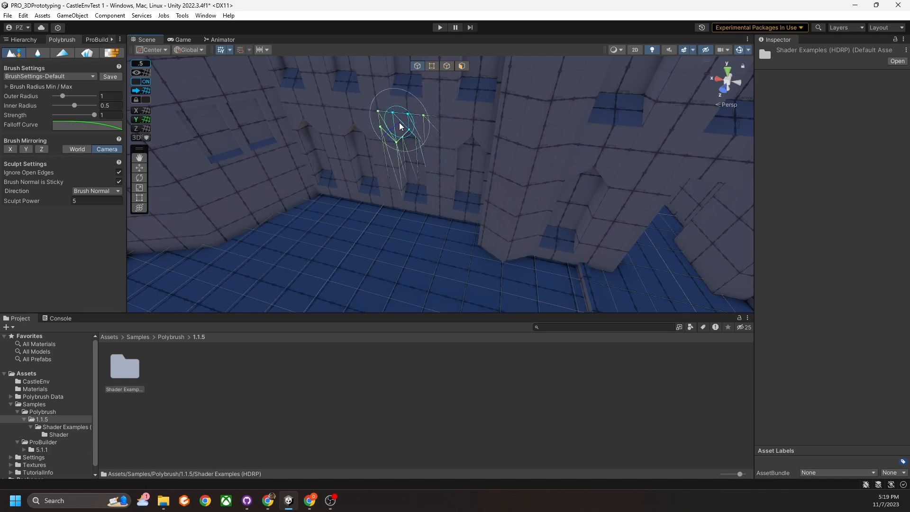
right_drag(376, 275, 339, 256)
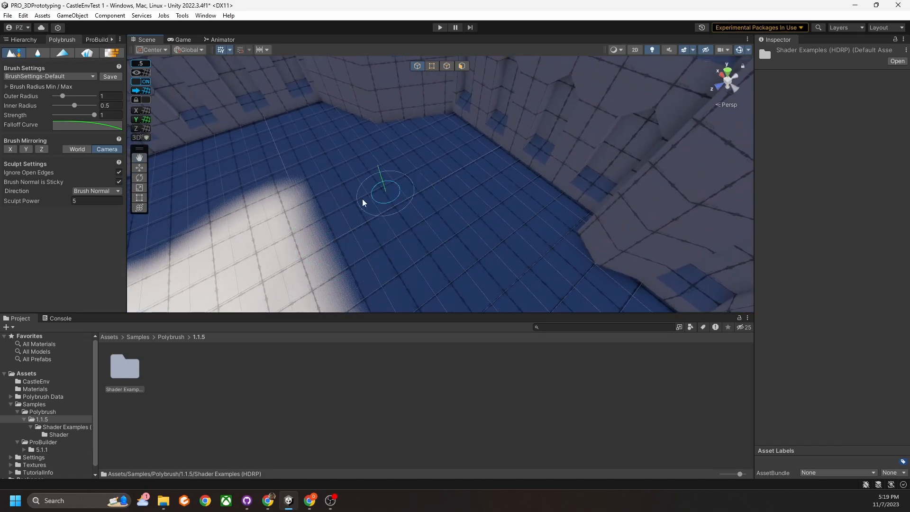
mouse_move(435, 218)
right_down()
mouse_move(414, 187)
mouse_move(432, 163)
mouse_move(370, 183)
mouse_move(376, 218)
right_up()
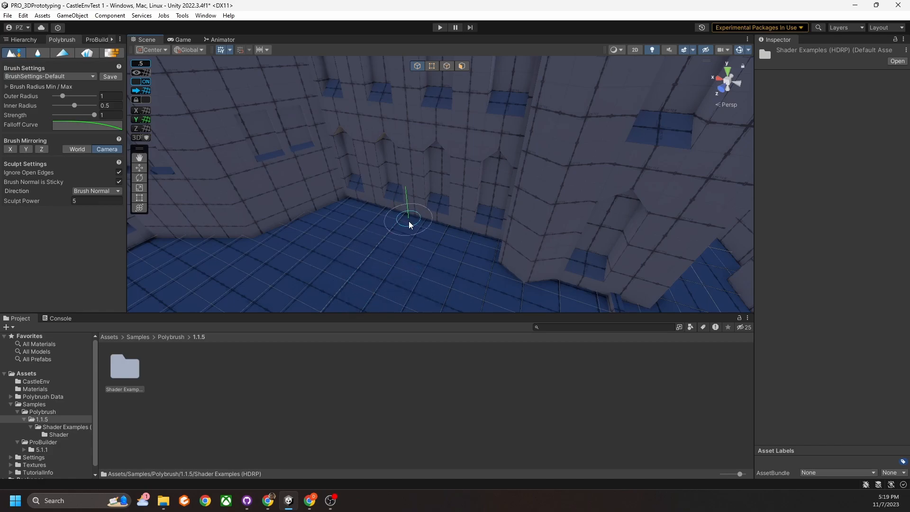
Select the wall piece Cube (38) and bring it into view.
key(w)
click(432, 66)
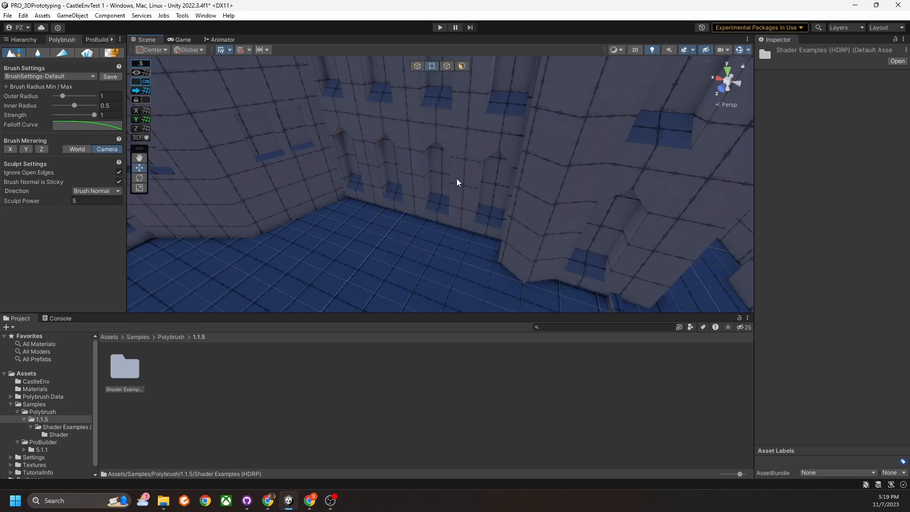
click(459, 160)
alt+drag(459, 160, 453, 211)
right_drag(453, 211, 452, 192)
key(w)
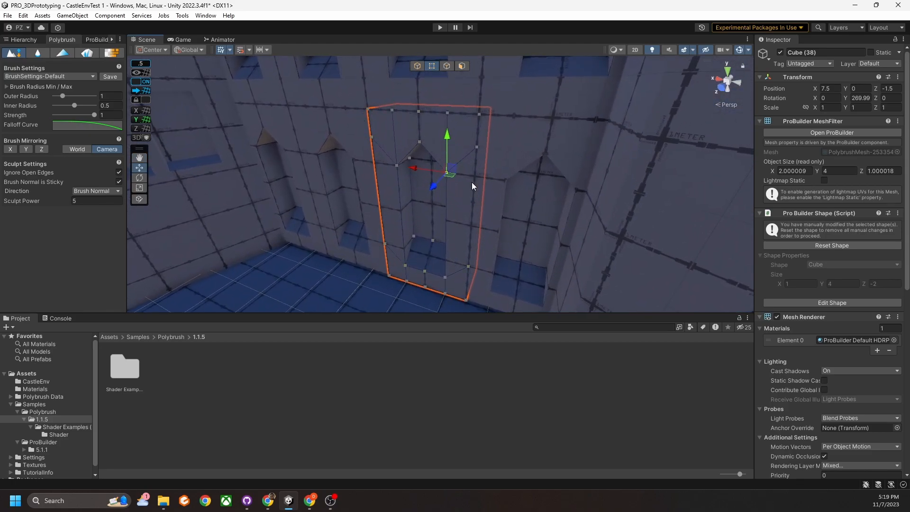
Sculpt Cube (38) with a downward brush stroke to deepen it to about 1.85.
click(11, 54)
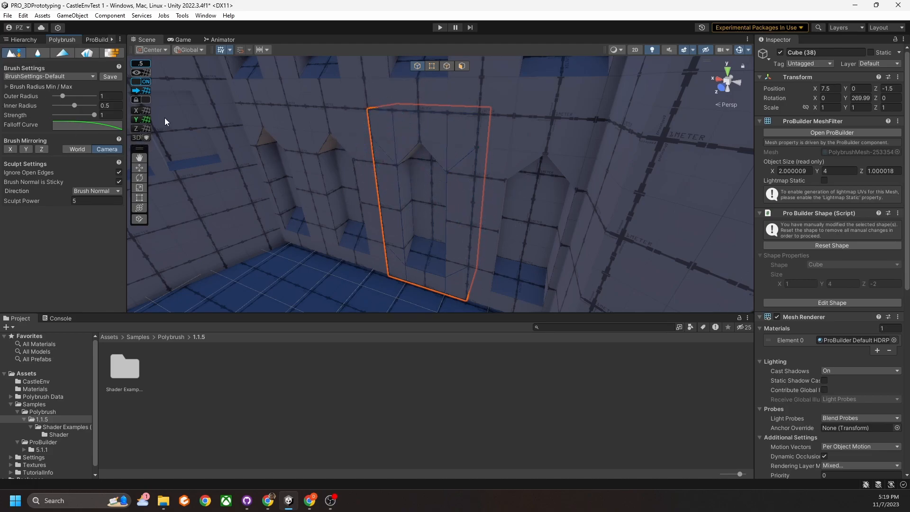
mouse_move(383, 126)
mouse_down()
mouse_move(383, 213)
mouse_move(396, 259)
mouse_move(443, 284)
mouse_move(451, 219)
mouse_up()
mouse_move(442, 152)
alt+mouse_down()
mouse_move(431, 218)
mouse_move(480, 186)
mouse_move(429, 185)
mouse_move(451, 189)
mouse_move(465, 172)
mouse_move(481, 173)
mouse_move(429, 138)
mouse_move(453, 162)
mouse_move(436, 151)
alt+mouse_up()
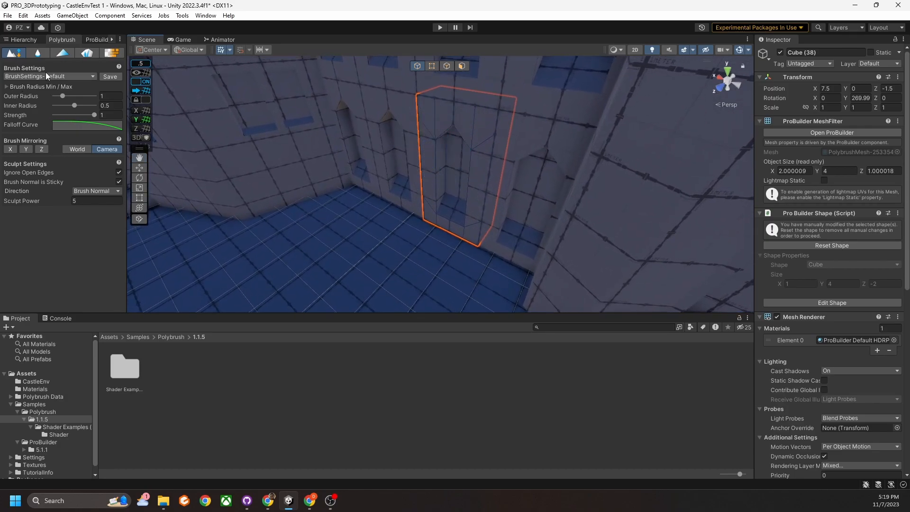
alt+drag(365, 182, 507, 198)
Select the 40 x 40 Ground plane and orbit around the courtyard floor.
click(378, 213)
mouse_move(376, 213)
alt+mouse_down()
mouse_move(420, 179)
mouse_move(496, 170)
alt+mouse_up()
alt+drag(417, 197, 288, 166)
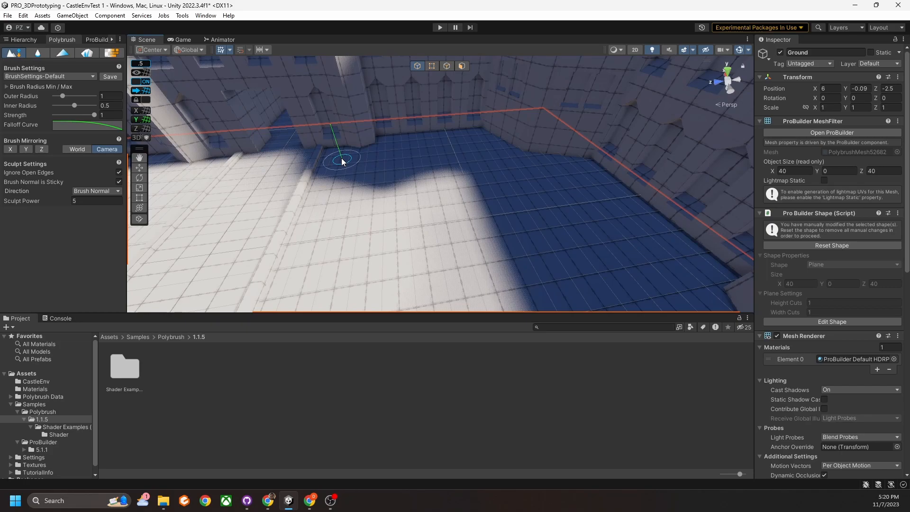
mouse_move(494, 146)
alt+mouse_down()
mouse_move(551, 178)
mouse_move(482, 151)
alt+mouse_up()
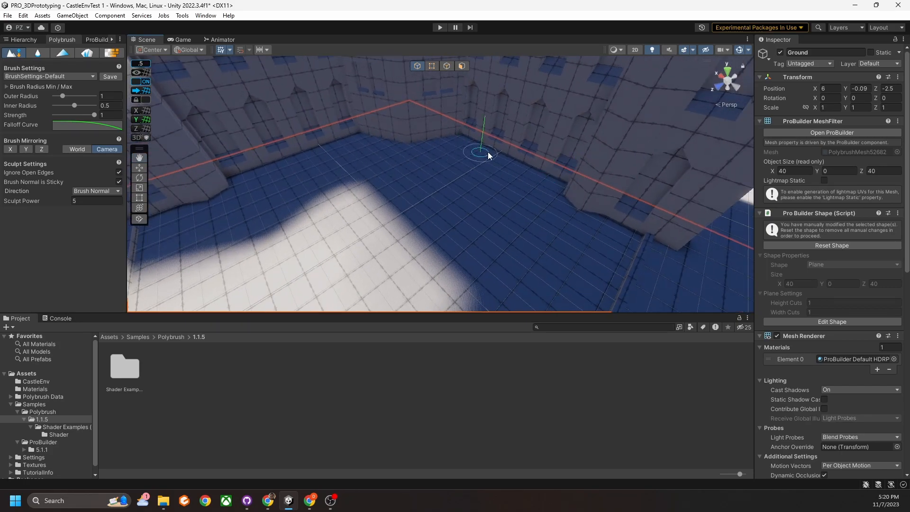
mouse_move(254, 195)
alt+mouse_down()
mouse_move(477, 211)
mouse_move(425, 148)
alt+mouse_up()
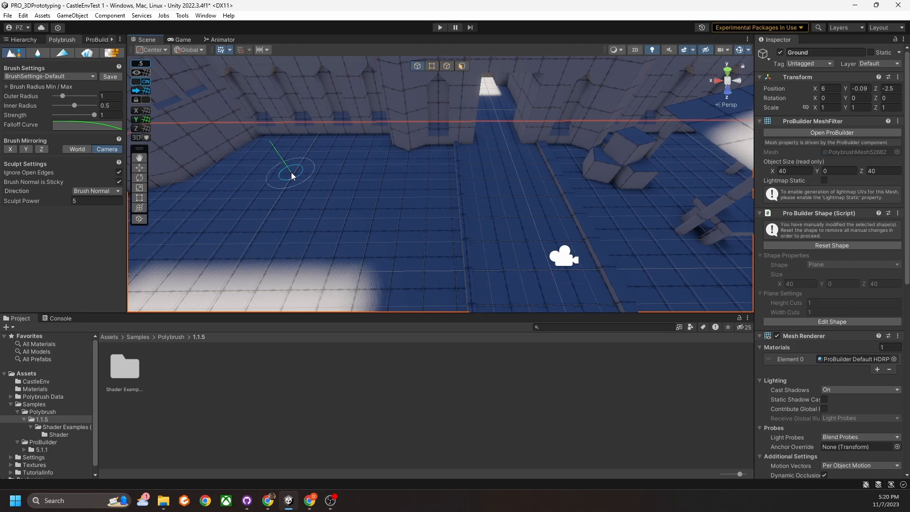
Toggle Polybrush Sculpt off, switch to the Move tool and ProBuilder Face Selection.
click(11, 56)
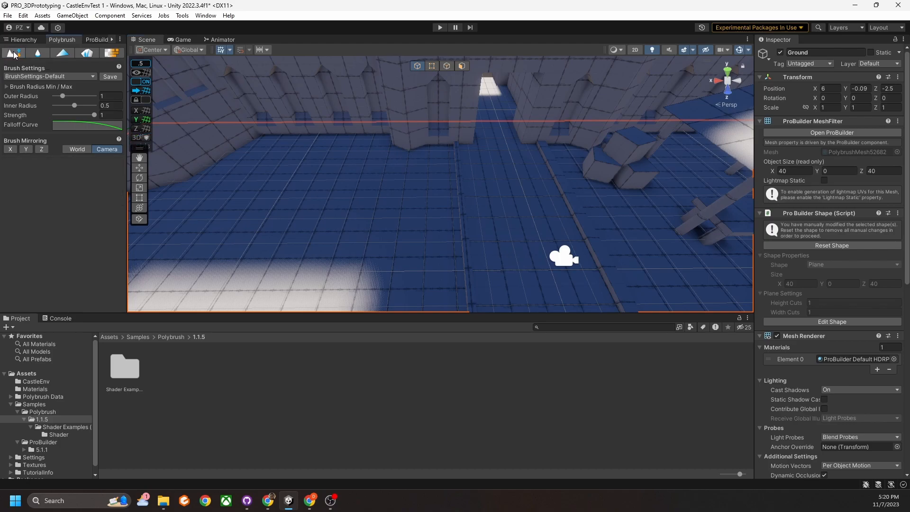
click(13, 55)
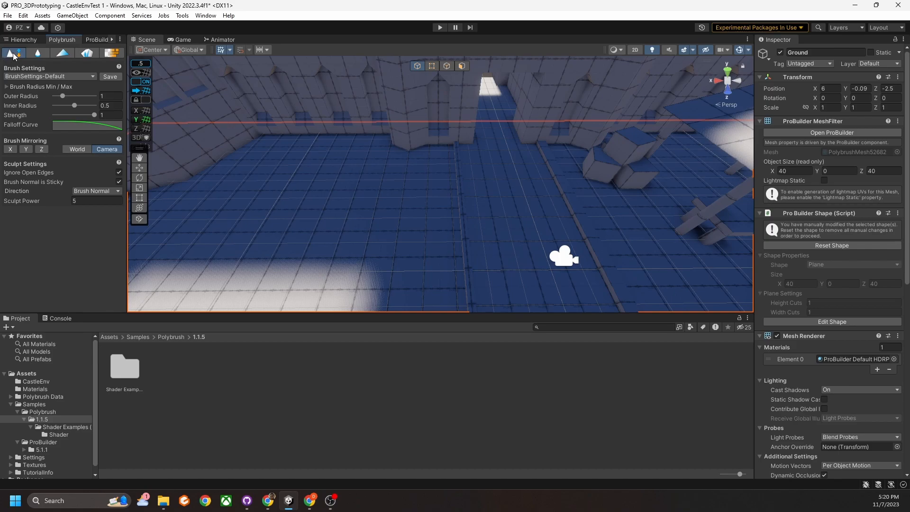
click(14, 55)
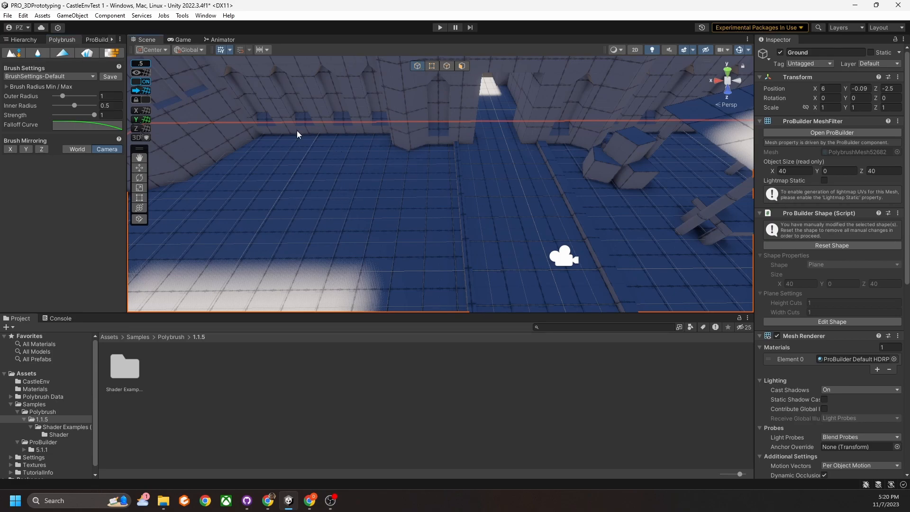
click(22, 53)
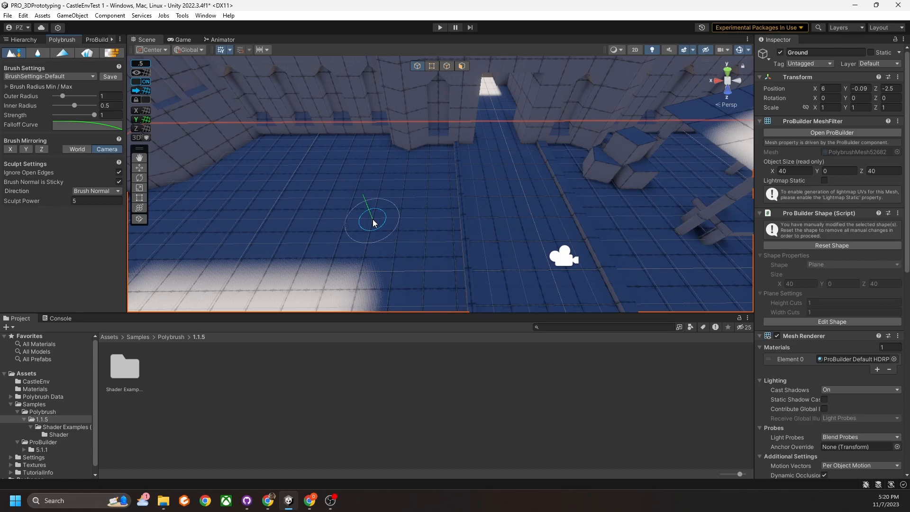
key(w)
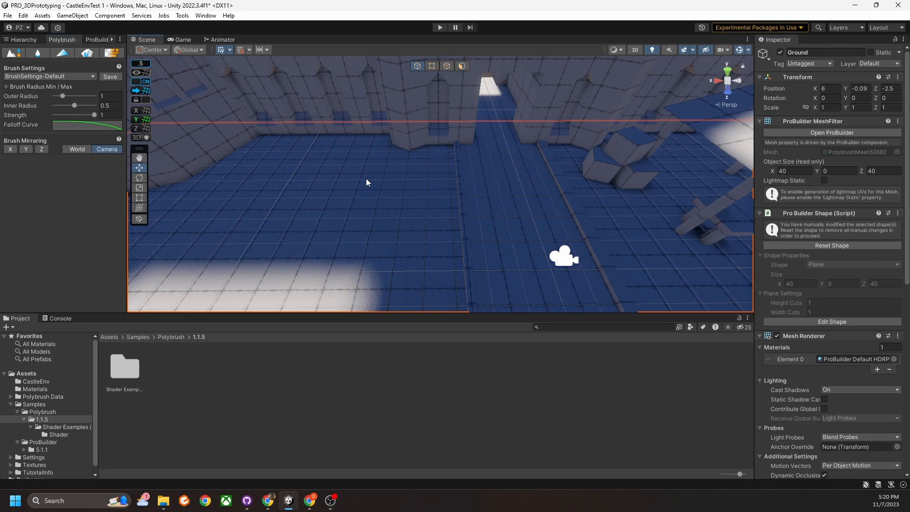
right_drag(410, 180, 403, 196)
click(463, 66)
In ProBuilder, select all faces of the Ground plane.
key(f)
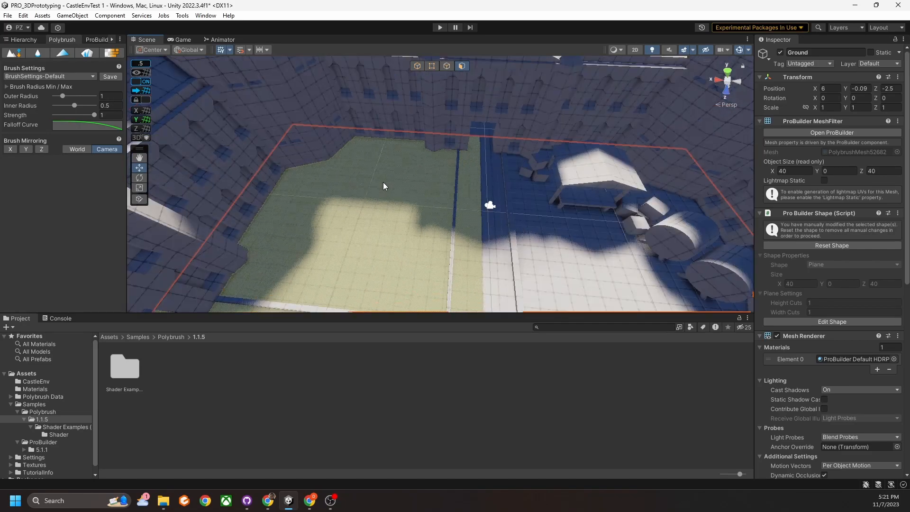
click(96, 41)
click(313, 185)
key(f)
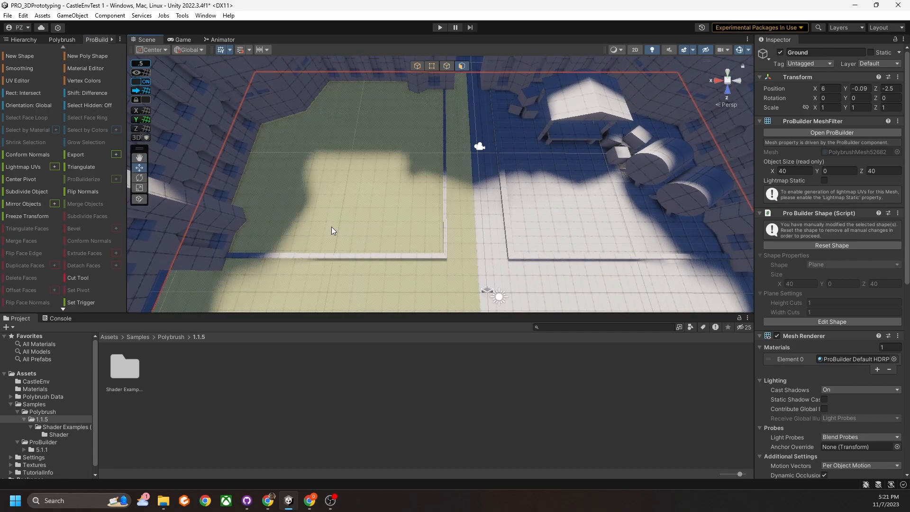
scroll(332, 226, down, 8)
drag(412, 180, 537, 303)
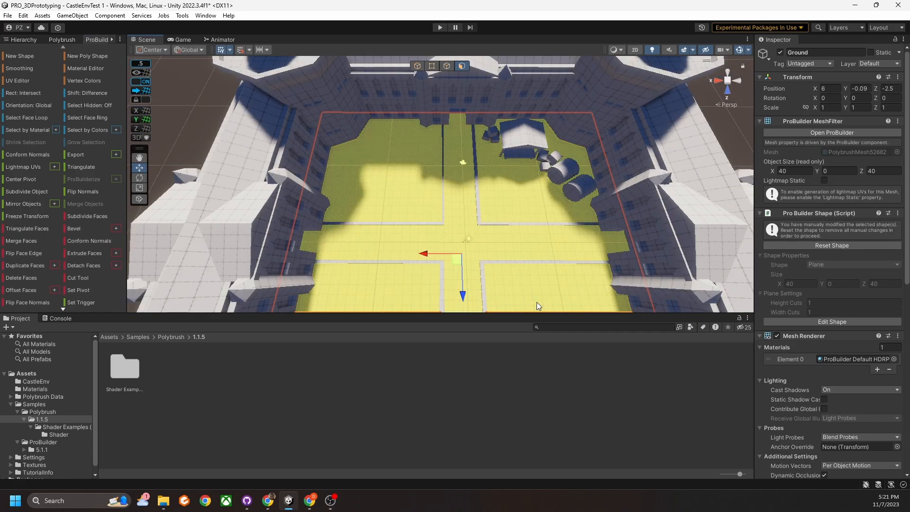
key(f)
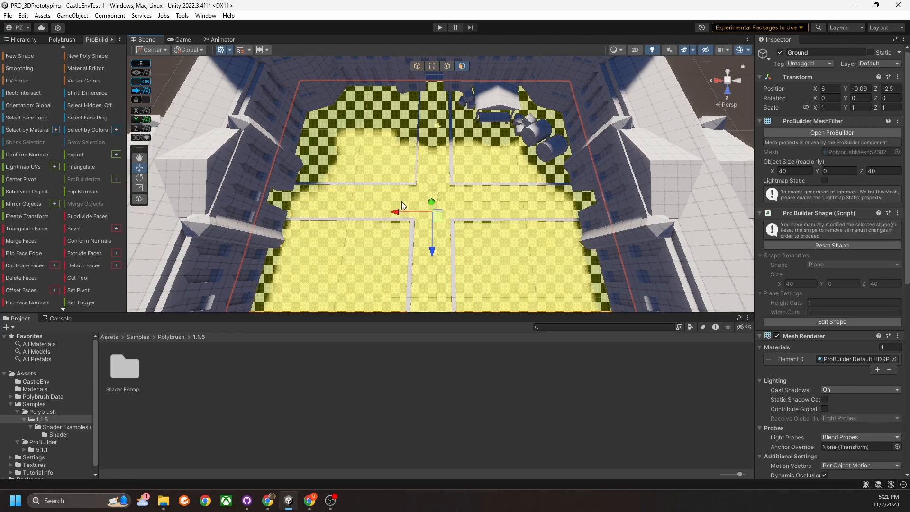
scroll(402, 201, up, 2)
middle_drag(363, 138, 377, 169)
scroll(376, 170, up, 8)
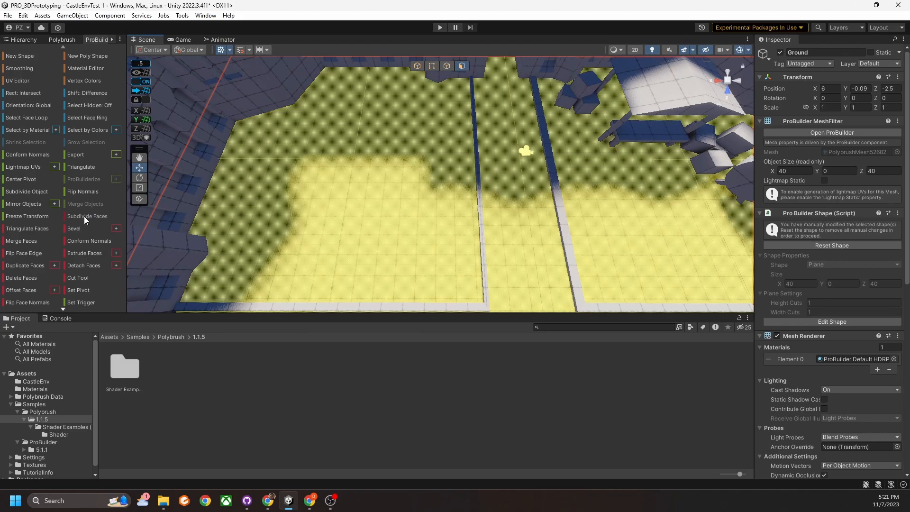
Subdivide the selected Ground faces four times, then return to Object mode.
click(84, 216)
click(84, 216)
click(84, 216)
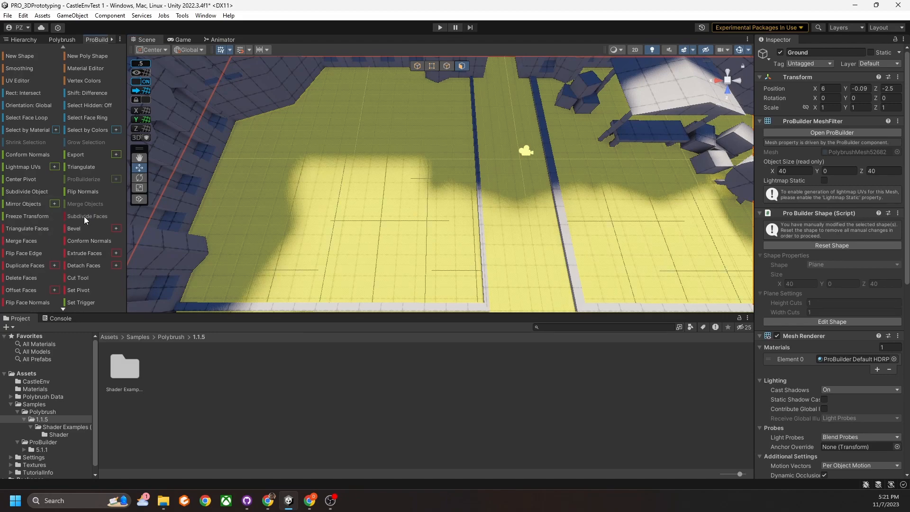
click(84, 217)
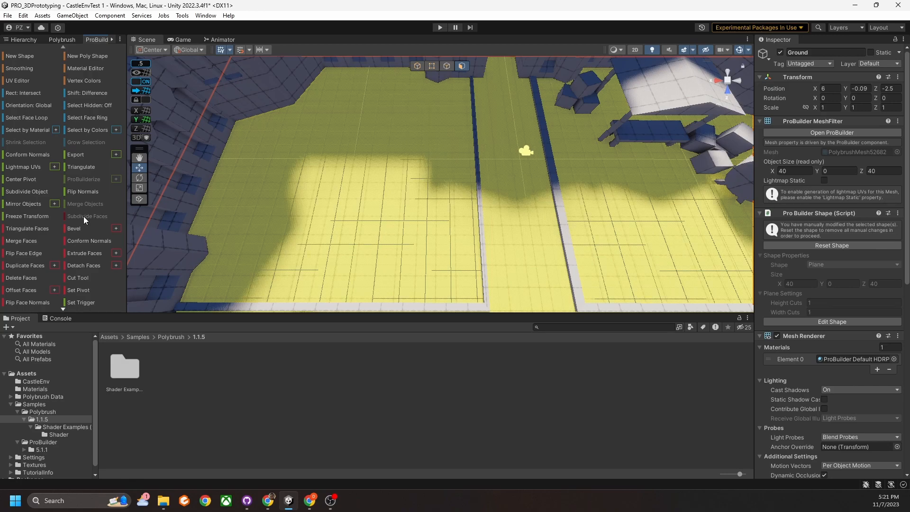
right_drag(304, 228, 313, 197)
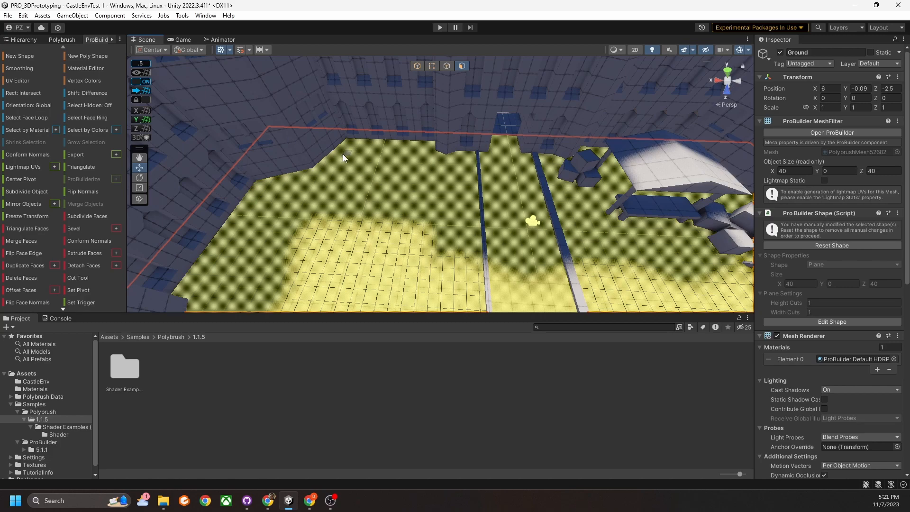
click(421, 66)
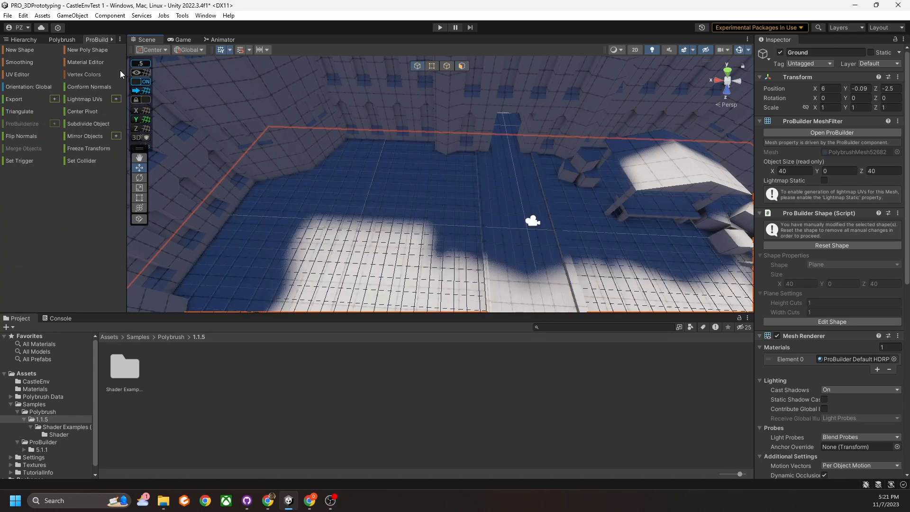
Switch Polybrush to Sculpt mode and raise the ground along the wall edge.
click(61, 39)
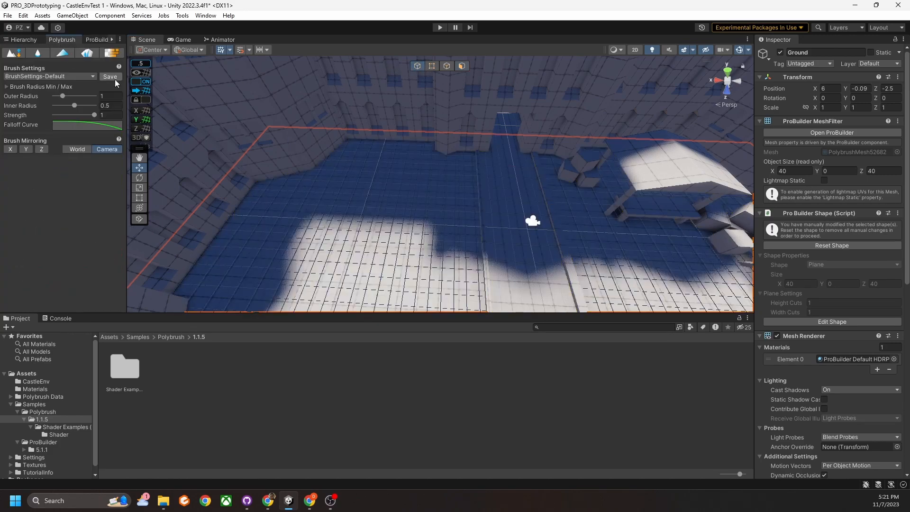
click(13, 57)
mouse_move(356, 137)
right_down()
mouse_move(433, 157)
mouse_move(385, 140)
mouse_move(473, 192)
mouse_move(493, 138)
mouse_move(427, 172)
right_up()
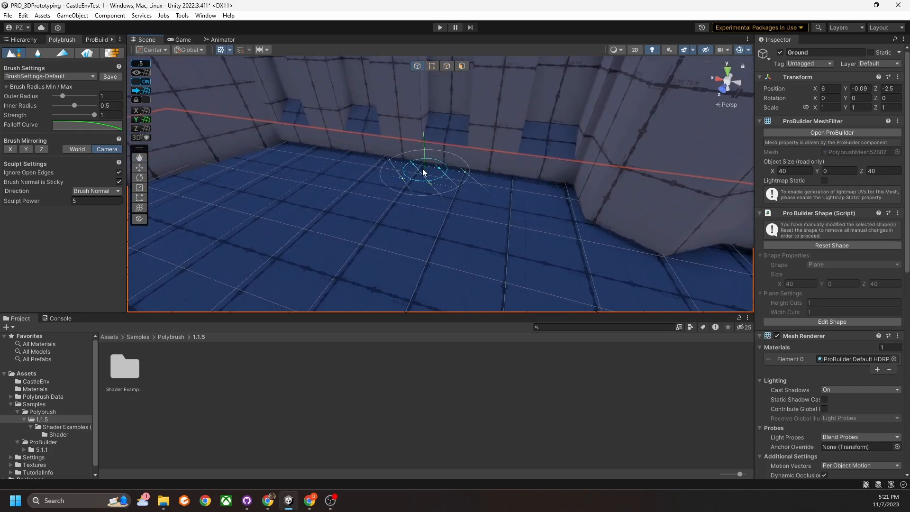
drag(272, 144, 561, 185)
Build up a ridge in the floor beside the castle wall, to about 0.83 high.
mouse_move(559, 181)
right_down()
mouse_move(533, 199)
mouse_move(500, 177)
mouse_move(507, 151)
right_up()
mouse_move(562, 236)
right_down()
mouse_move(488, 217)
mouse_move(505, 215)
right_up()
mouse_move(439, 207)
right_down()
mouse_move(494, 190)
mouse_move(488, 198)
mouse_move(502, 209)
mouse_move(539, 203)
mouse_move(293, 196)
right_up()
right_drag(528, 207, 492, 214)
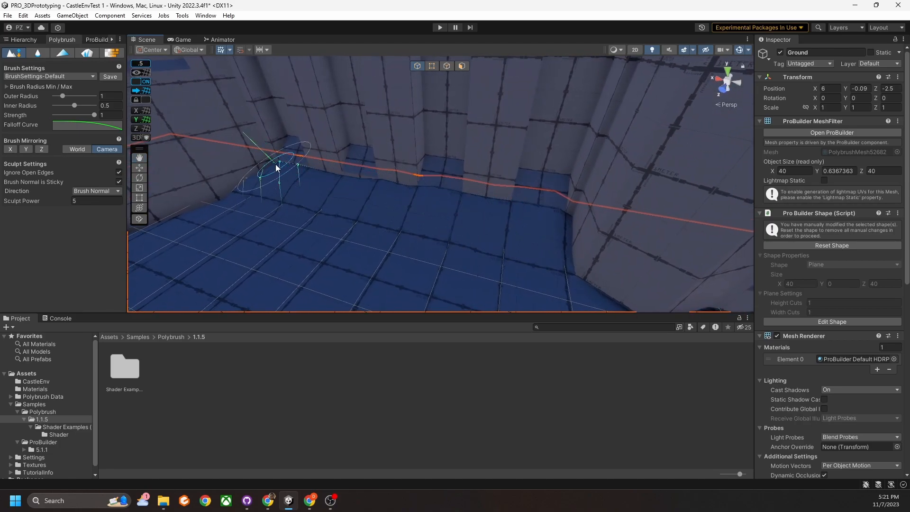
right_drag(274, 166, 278, 177)
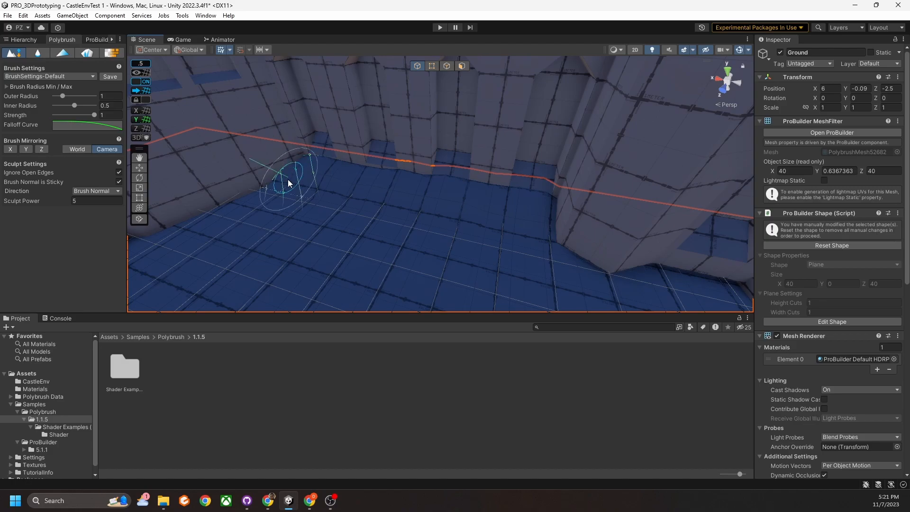
mouse_move(299, 187)
mouse_down()
mouse_move(511, 219)
mouse_move(476, 223)
mouse_up()
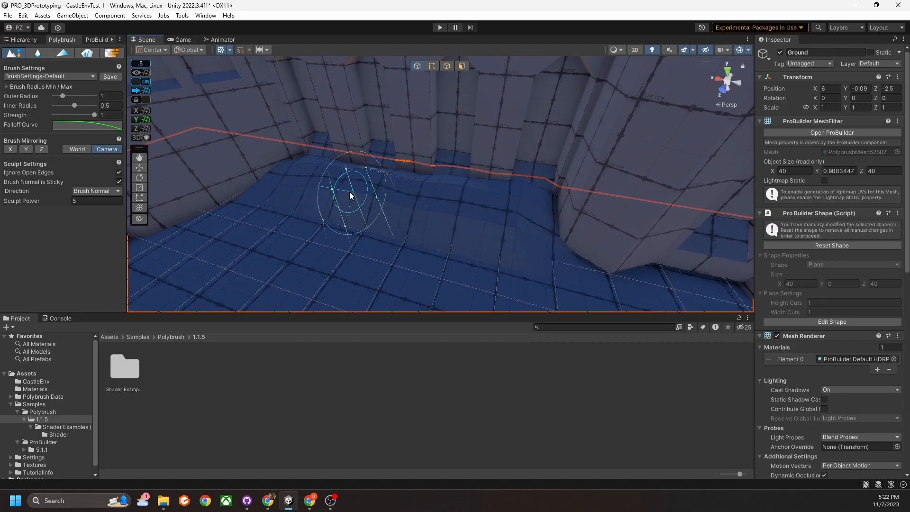
mouse_move(514, 200)
mouse_down()
mouse_move(528, 199)
mouse_move(282, 169)
mouse_up()
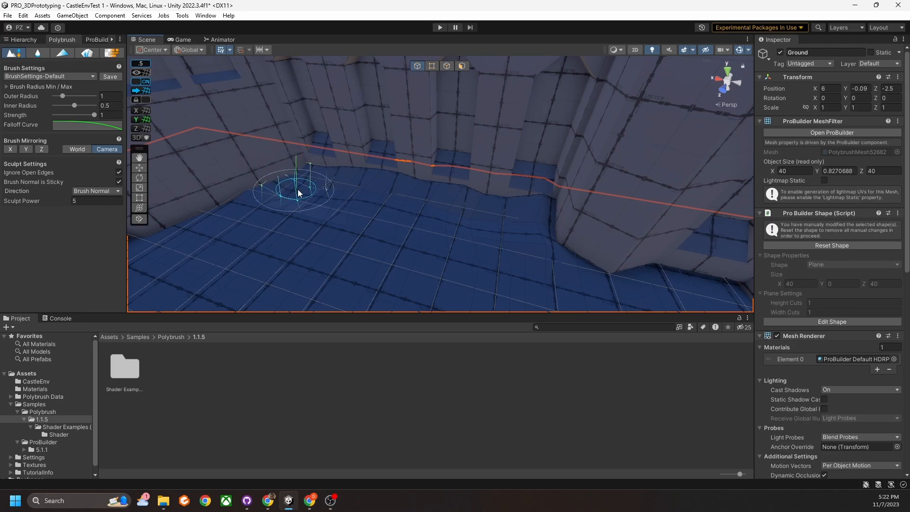
mouse_move(330, 201)
right_down()
mouse_move(396, 201)
mouse_move(415, 215)
mouse_move(317, 205)
mouse_move(382, 194)
mouse_move(458, 210)
mouse_move(403, 208)
mouse_move(372, 180)
mouse_move(259, 184)
right_up()
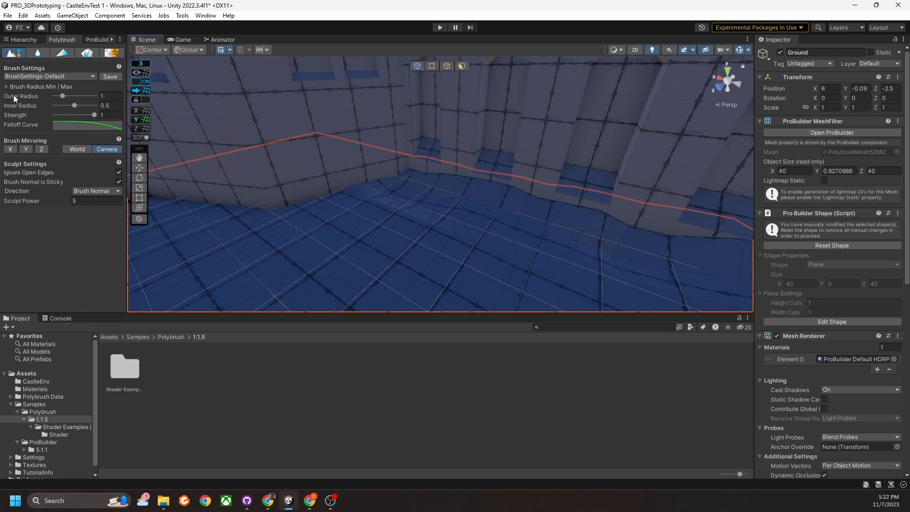
Set the sculpt brush outer radius to 2.73 and inner radius to 0.55.
mouse_move(22, 107)
drag(62, 97, 76, 97)
mouse_move(414, 212)
right_down()
mouse_move(398, 242)
mouse_move(368, 224)
right_up()
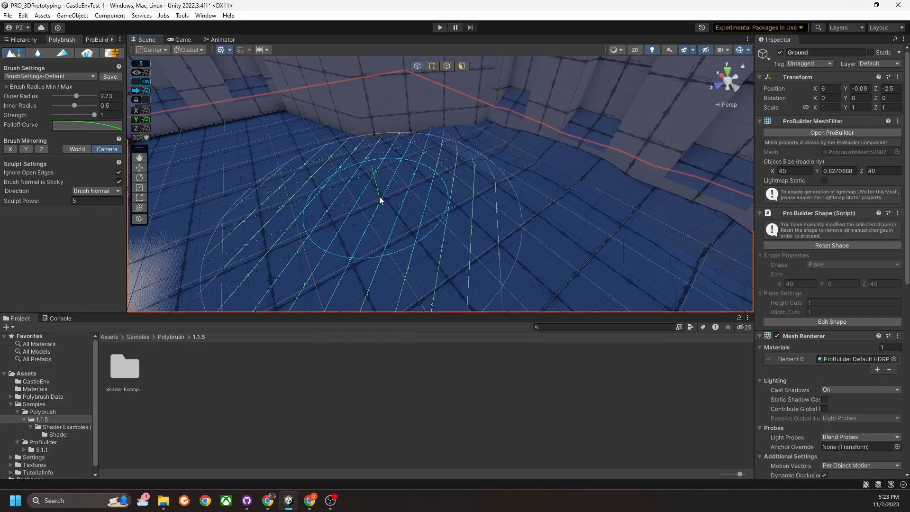
drag(74, 106, 77, 106)
mouse_move(397, 195)
right_down()
mouse_move(360, 214)
mouse_move(416, 199)
right_up()
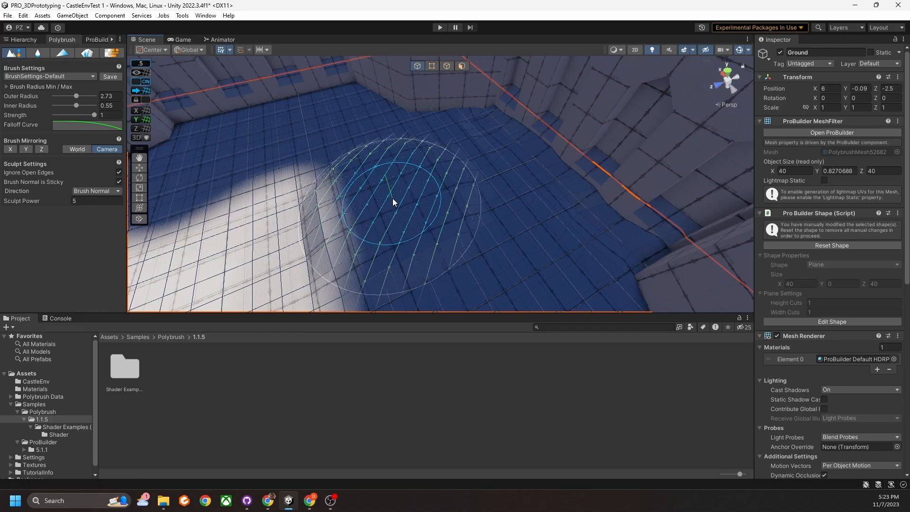
Lower brush strength to 0.15, test it on the ground, and undo the test bump.
drag(80, 115, 59, 116)
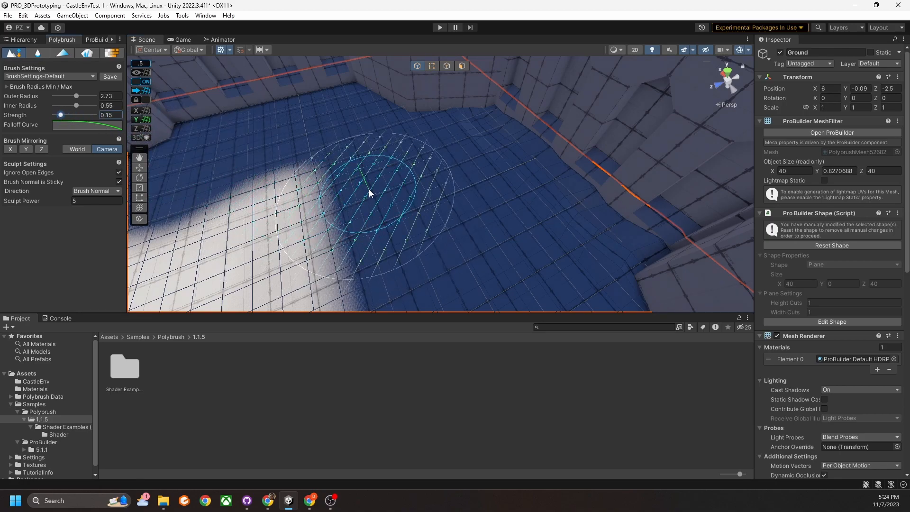
mouse_move(371, 190)
mouse_down()
mouse_move(399, 184)
mouse_move(374, 211)
mouse_move(370, 177)
mouse_move(439, 215)
mouse_up()
key(ctrl+z)
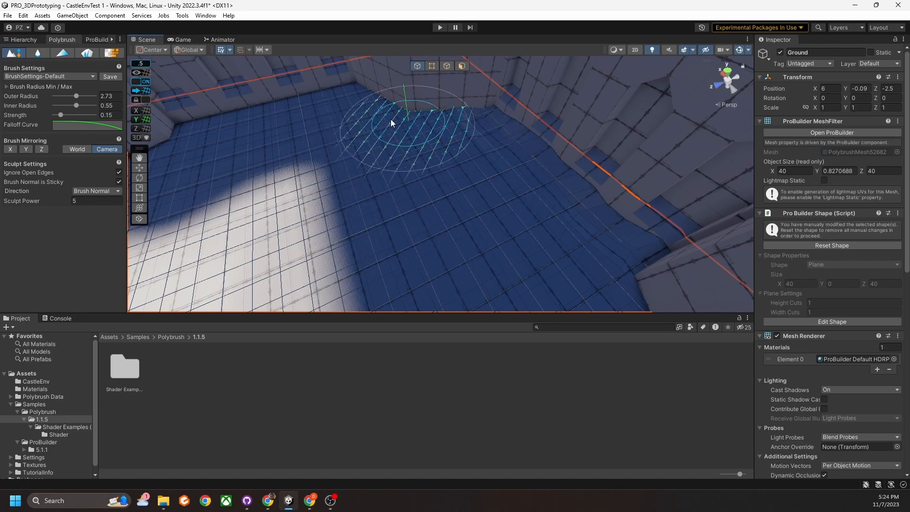
mouse_move(383, 107)
right_down()
mouse_move(329, 102)
mouse_move(330, 112)
right_up()
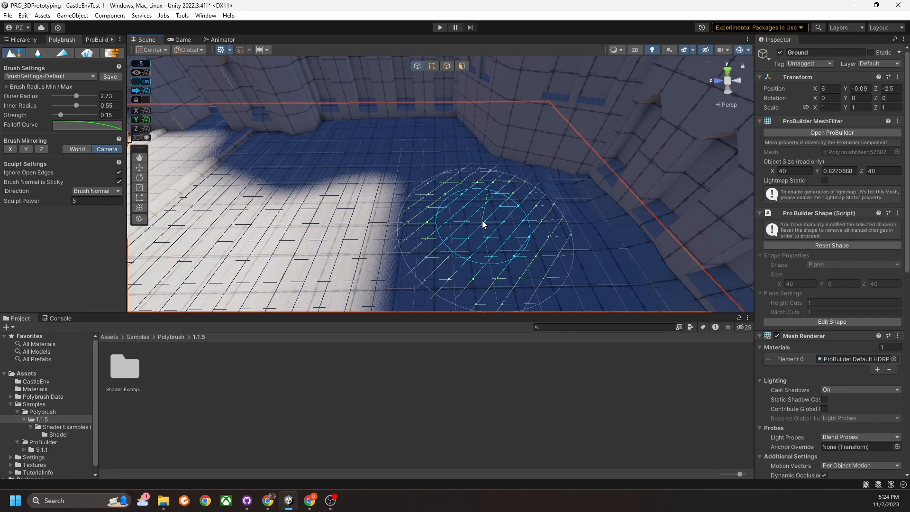
Inspect the falloff curve without changing it, then lower the inner radius to 0.13.
click(69, 126)
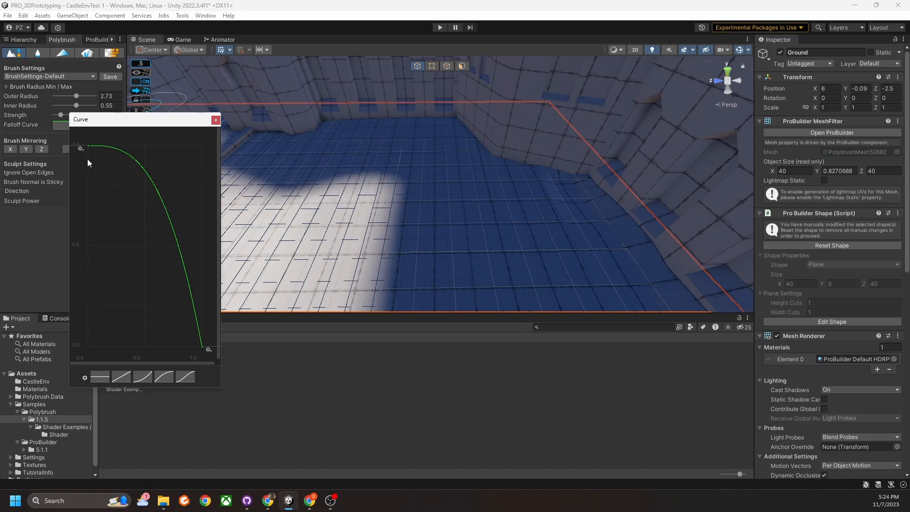
drag(97, 119, 131, 121)
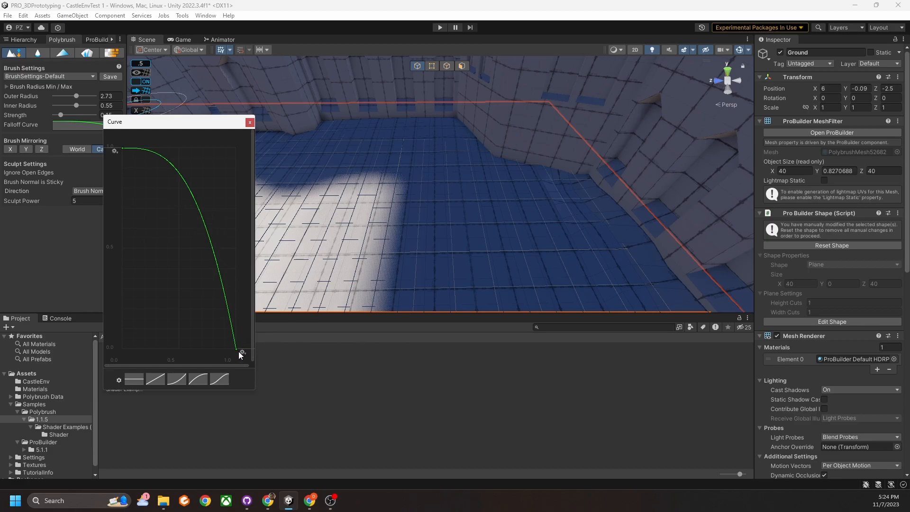
click(250, 123)
drag(76, 104, 59, 105)
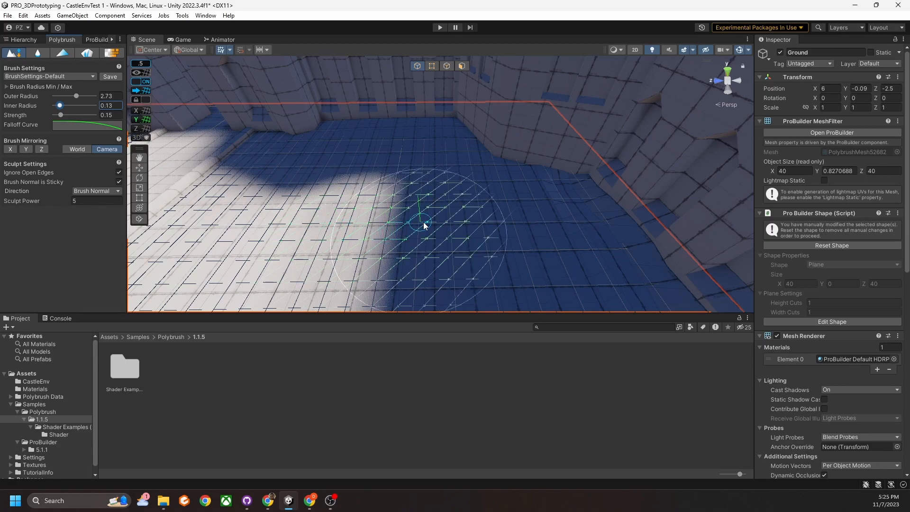
Raise brush strength to 0.42 and sculpt a raised patch of courtyard ground.
mouse_move(439, 214)
right_down()
mouse_move(443, 248)
mouse_move(442, 235)
right_up()
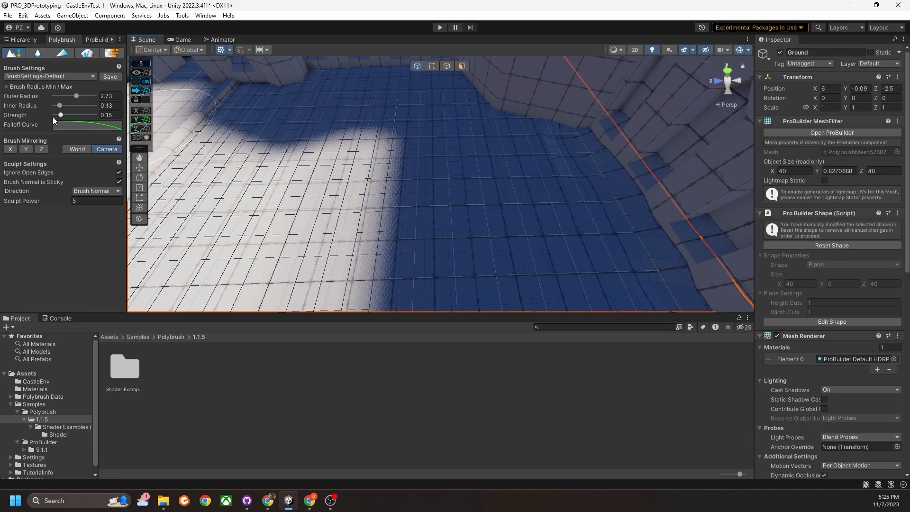
drag(60, 114, 71, 117)
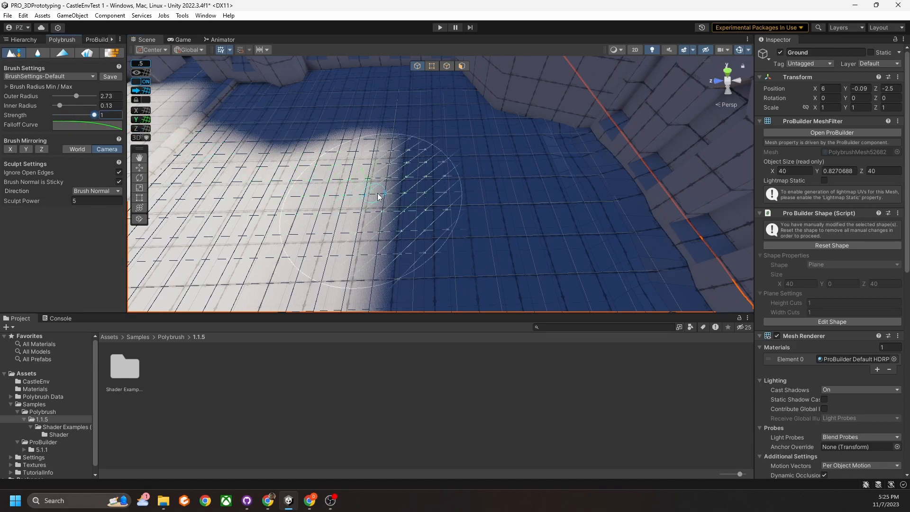
drag(429, 193, 425, 192)
Shrink the brush to outer radius 1.48 and inner radius 0.27.
mouse_move(425, 192)
middle_down()
mouse_move(504, 238)
mouse_move(496, 179)
mouse_move(506, 185)
mouse_move(500, 192)
middle_up()
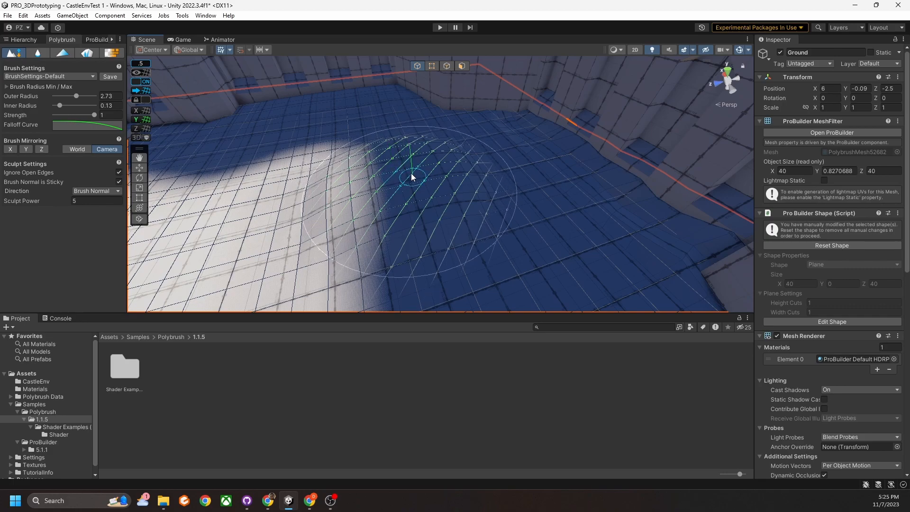
right_drag(475, 212, 456, 192)
click(66, 106)
drag(78, 98, 67, 97)
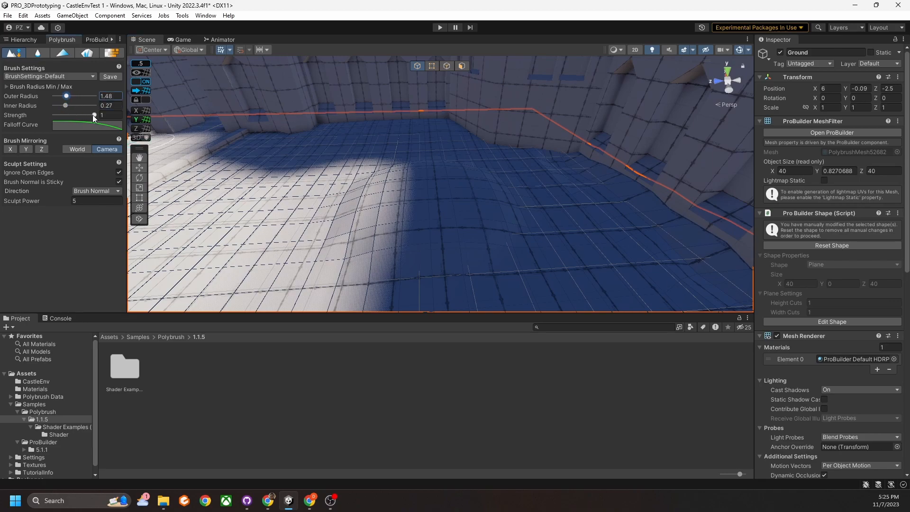
Shrink the brush outer radius to 0.88, then undo a test bump at the wall base.
right_drag(408, 204, 390, 183)
middle_drag(390, 183, 447, 203)
scroll(397, 195, up, 3)
right_drag(447, 204, 409, 201)
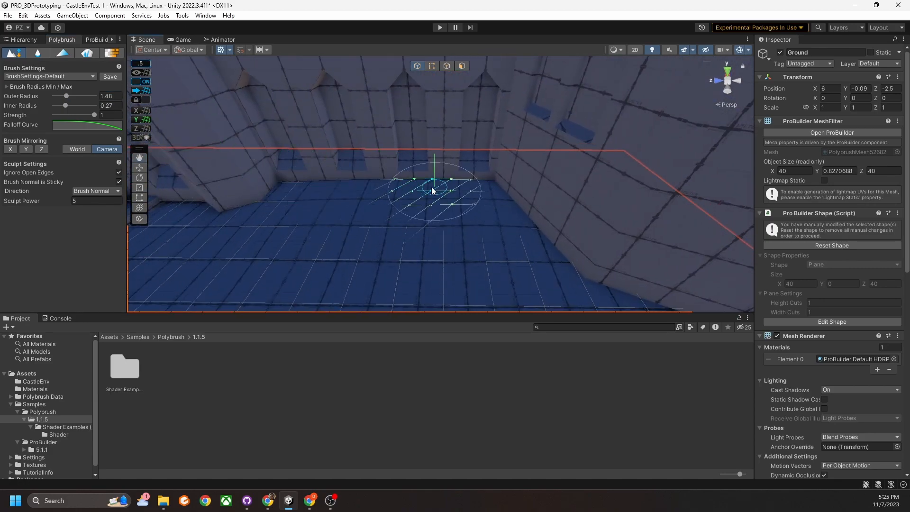
drag(66, 95, 61, 95)
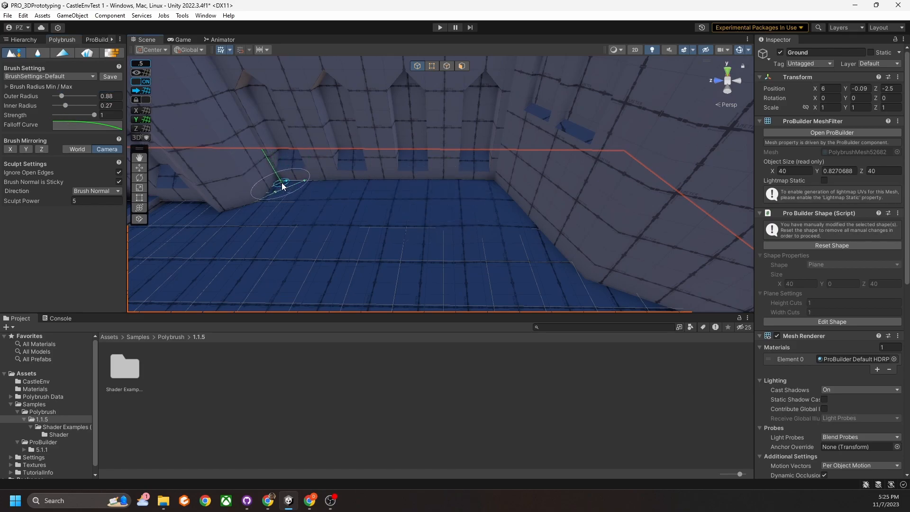
click(105, 115)
mouse_move(303, 183)
mouse_down()
mouse_move(284, 175)
mouse_move(305, 176)
mouse_up()
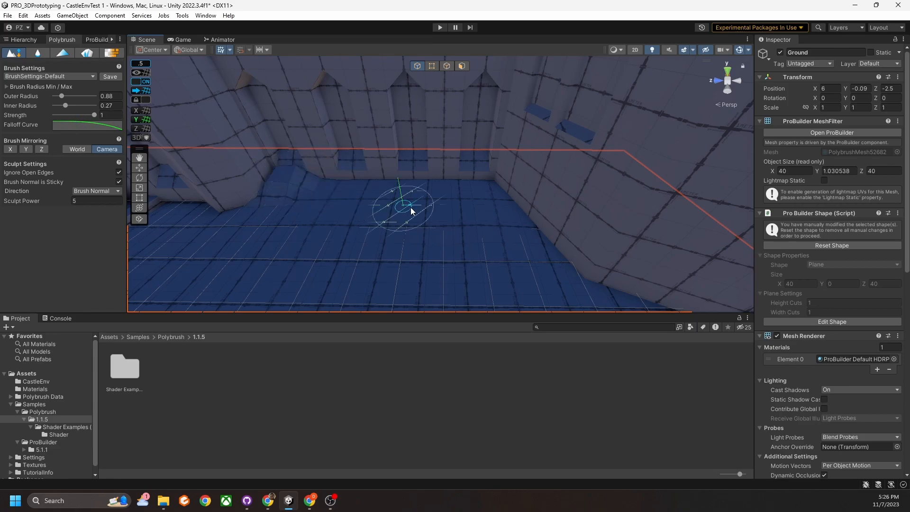
key(ctrl+z)
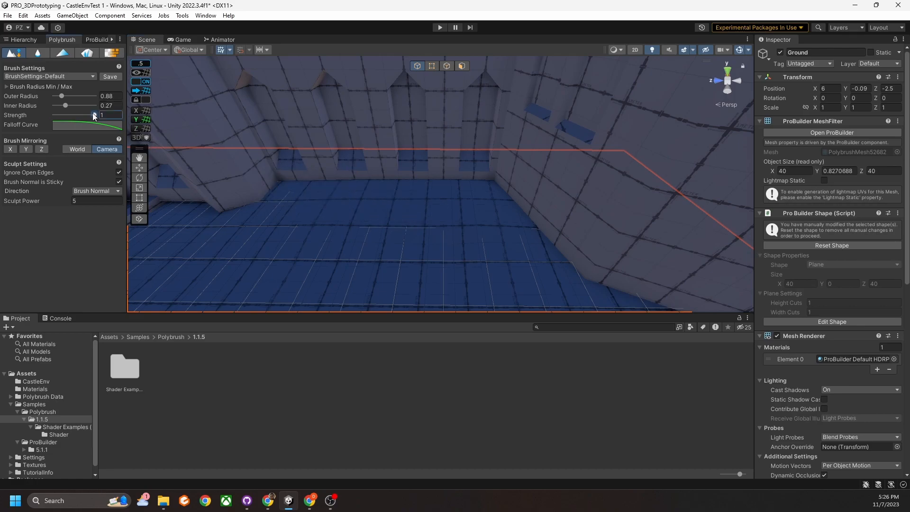
Lower strength to 0.32 and raise the floor along the wall base to about 0.96.
drag(70, 116, 65, 116)
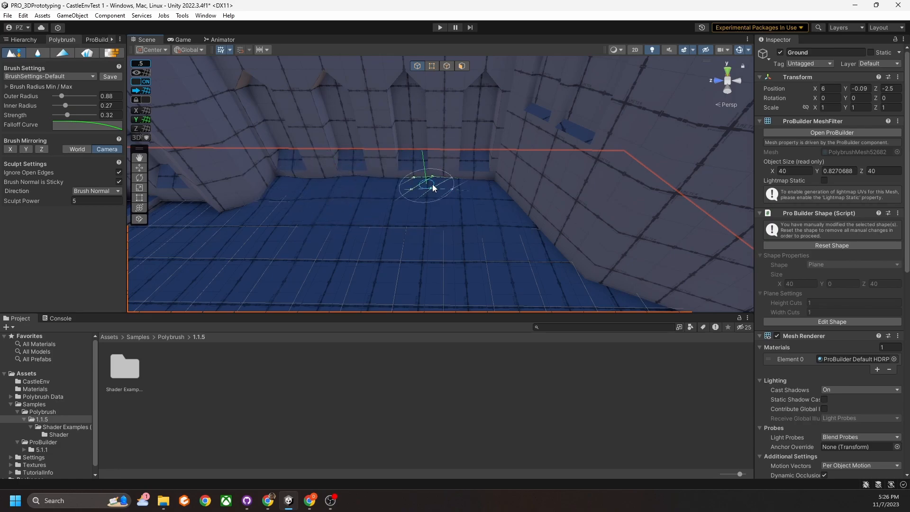
right_drag(445, 188, 508, 201)
mouse_move(441, 216)
middle_down()
mouse_move(479, 207)
mouse_move(398, 190)
middle_up()
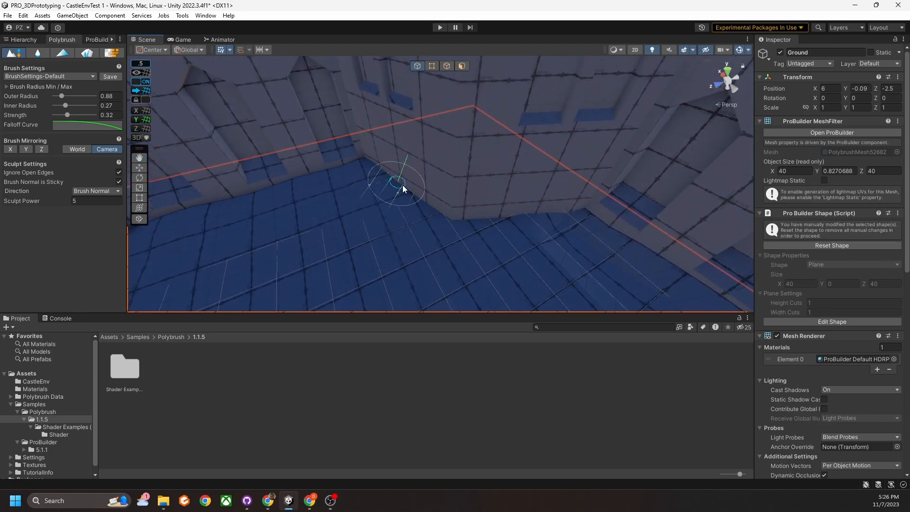
middle_drag(445, 212, 465, 193)
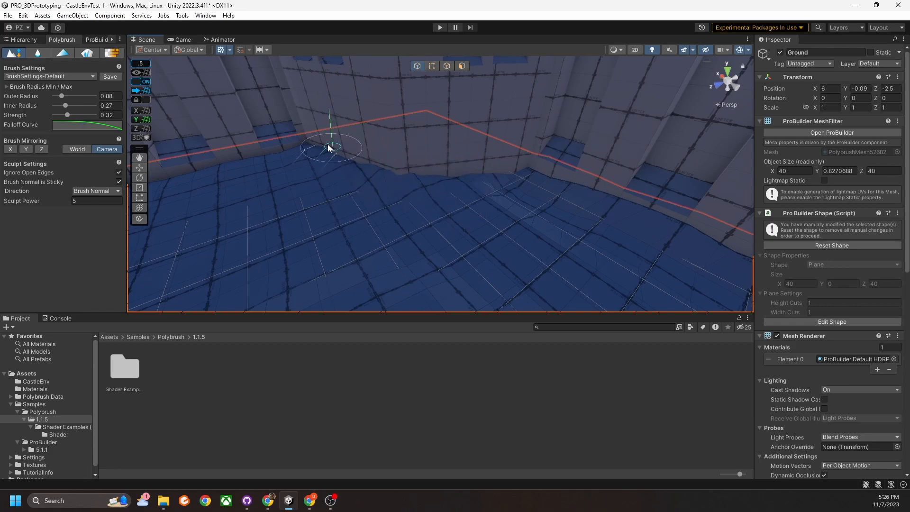
mouse_move(504, 183)
mouse_down()
mouse_move(528, 179)
mouse_move(460, 192)
mouse_up()
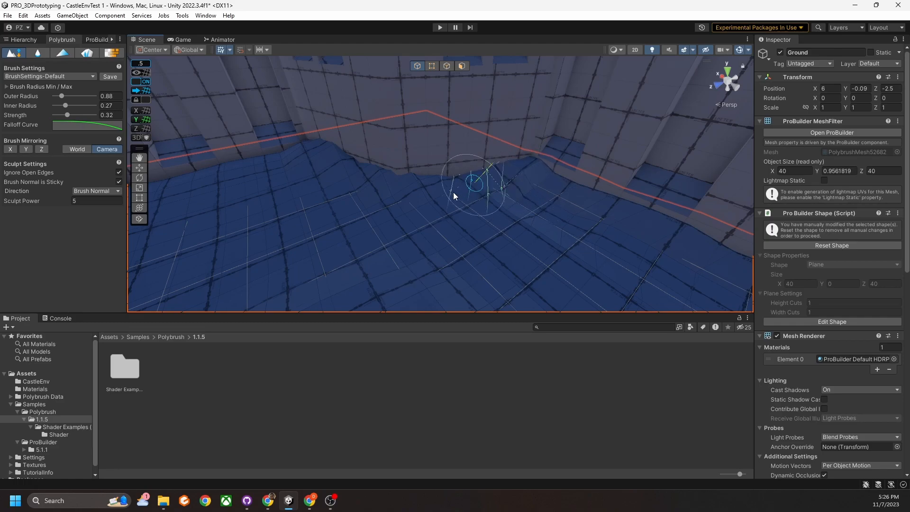
right_drag(460, 193, 509, 212)
scroll(509, 213, down, 5)
mouse_move(406, 221)
right_down()
mouse_move(408, 202)
mouse_move(445, 177)
mouse_move(417, 203)
right_up()
scroll(416, 203, down, 3)
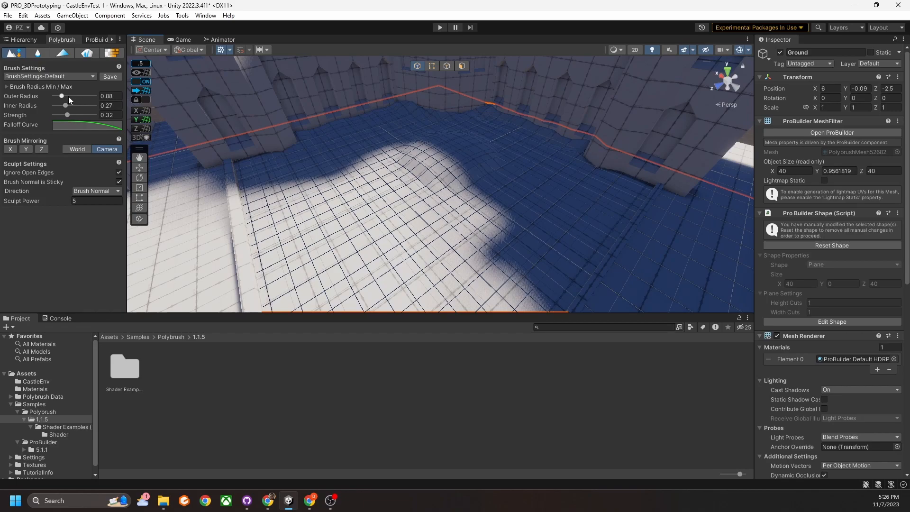
Widen the brush to outer radius 1.53, inner 0.33, and raise mounds left and centre.
drag(63, 95, 69, 106)
mouse_move(342, 160)
mouse_down()
mouse_move(314, 171)
mouse_move(332, 192)
mouse_up()
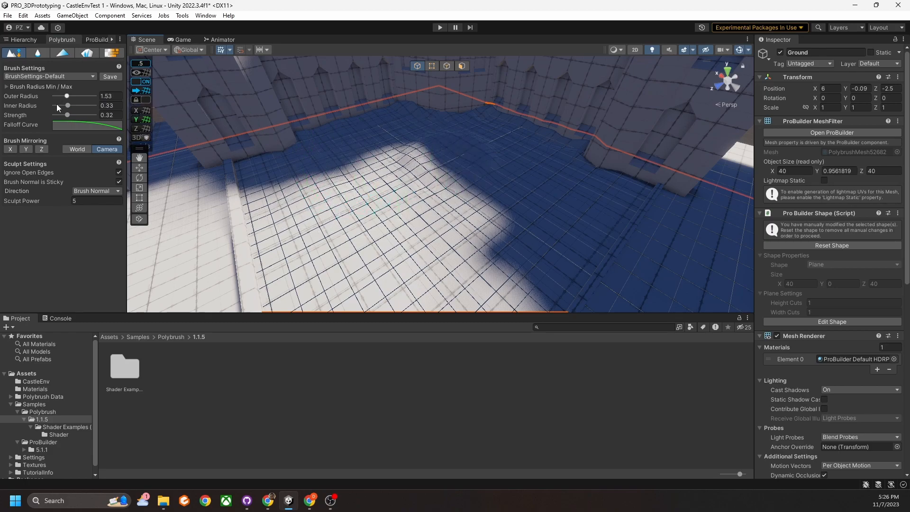
mouse_move(423, 162)
mouse_down()
mouse_move(458, 147)
mouse_move(405, 151)
mouse_move(406, 197)
mouse_move(486, 205)
mouse_move(340, 192)
mouse_up()
mouse_move(421, 242)
alt+mouse_down()
mouse_move(448, 206)
mouse_move(579, 143)
mouse_move(461, 207)
mouse_move(457, 245)
mouse_move(506, 245)
mouse_move(436, 125)
alt+mouse_up()
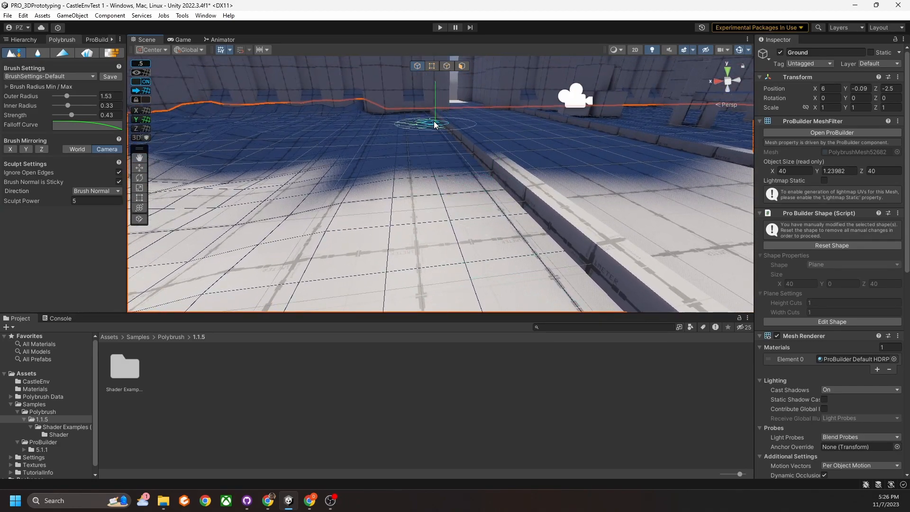
mouse_move(478, 172)
alt+mouse_down()
mouse_move(488, 203)
mouse_move(453, 229)
alt+mouse_up()
mouse_move(494, 209)
alt+mouse_down()
mouse_move(502, 234)
mouse_move(492, 232)
alt+mouse_up()
mouse_move(442, 144)
alt+mouse_down()
mouse_move(431, 140)
mouse_move(439, 183)
alt+mouse_up()
mouse_move(460, 202)
right_down()
mouse_move(457, 165)
mouse_move(476, 163)
mouse_move(484, 180)
mouse_move(427, 189)
mouse_move(385, 166)
right_up()
Raise a long ridge in the ground beside the wall.
drag(359, 142, 363, 260)
mouse_move(373, 265)
right_down()
mouse_move(507, 179)
mouse_move(462, 185)
mouse_move(501, 219)
mouse_move(462, 207)
right_up()
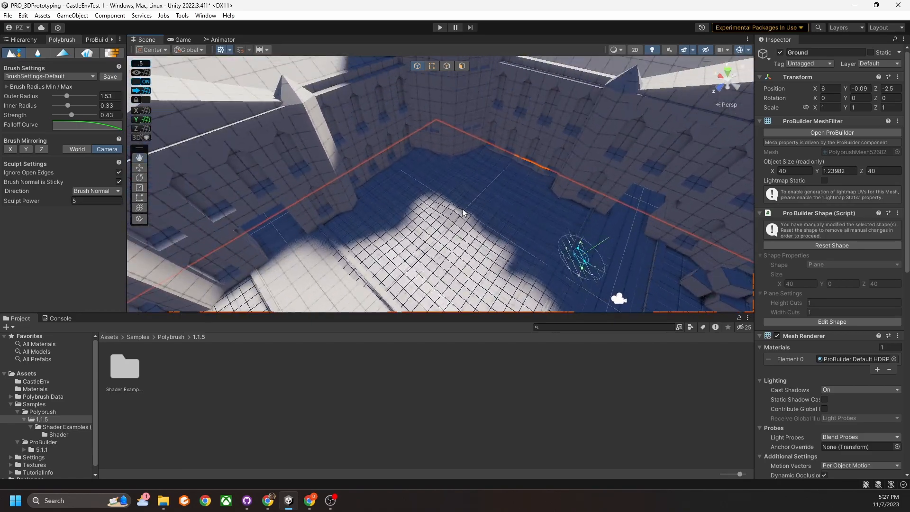
scroll(461, 211, up, 5)
scroll(453, 217, down, 2)
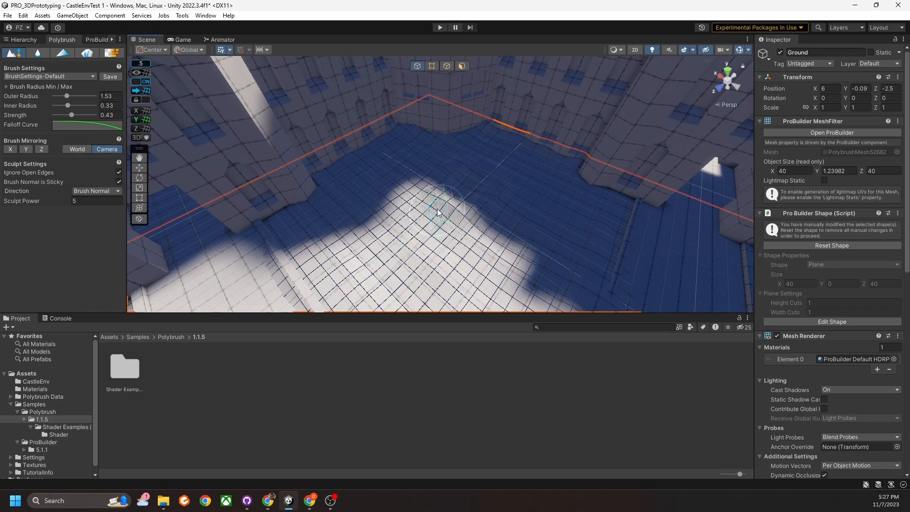
mouse_move(430, 195)
mouse_down()
mouse_move(458, 211)
mouse_move(436, 200)
mouse_up()
right_drag(453, 238, 448, 209)
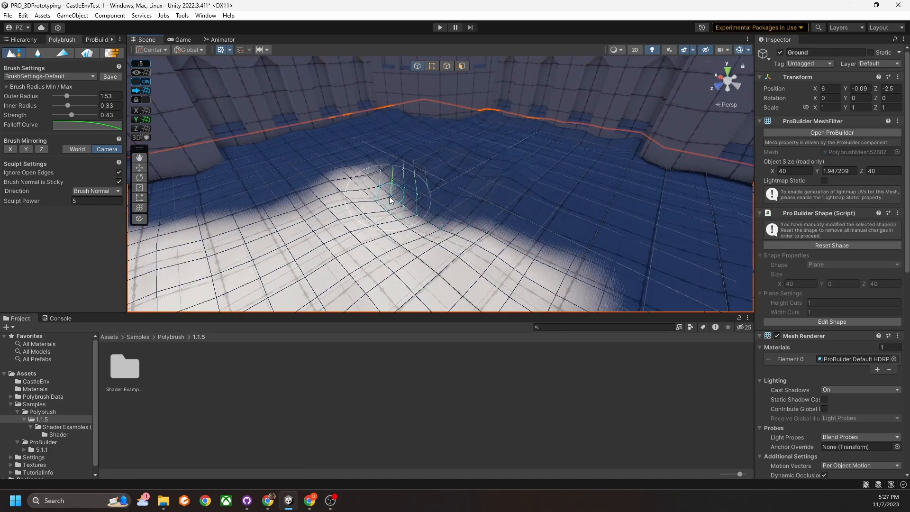
Increase strength to 0.88 and build larger ridges, reaching about 3.44 units high.
drag(71, 116, 90, 115)
click(417, 200)
mouse_move(417, 200)
mouse_down()
mouse_move(366, 194)
mouse_move(372, 248)
mouse_move(406, 261)
mouse_move(349, 217)
mouse_move(349, 193)
mouse_move(463, 234)
mouse_move(475, 205)
mouse_move(504, 219)
mouse_move(444, 244)
mouse_move(412, 213)
mouse_move(439, 191)
mouse_up()
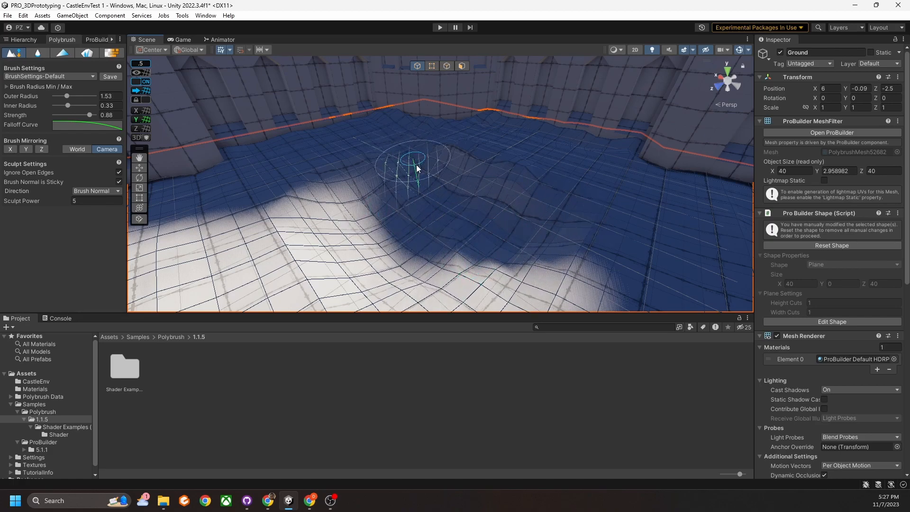
alt+drag(404, 188, 452, 236)
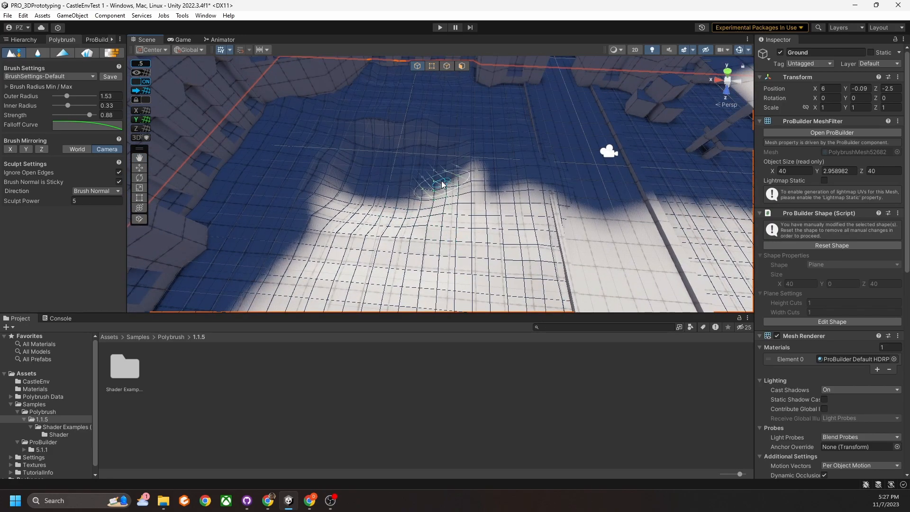
mouse_move(486, 155)
mouse_down()
mouse_move(465, 183)
mouse_move(415, 179)
mouse_move(300, 250)
mouse_move(342, 199)
mouse_move(346, 229)
mouse_move(373, 218)
mouse_move(333, 184)
mouse_up()
mouse_move(363, 194)
right_down()
mouse_move(370, 171)
mouse_move(381, 200)
right_up()
mouse_move(461, 212)
alt+mouse_down()
mouse_move(429, 213)
mouse_move(433, 197)
mouse_move(416, 180)
alt+mouse_up()
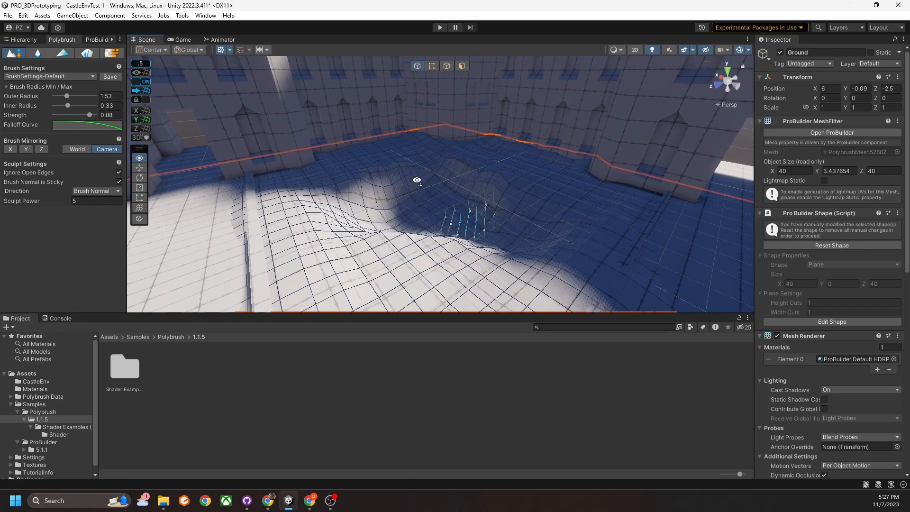
middle_drag(418, 184, 448, 213)
scroll(451, 217, up, 5)
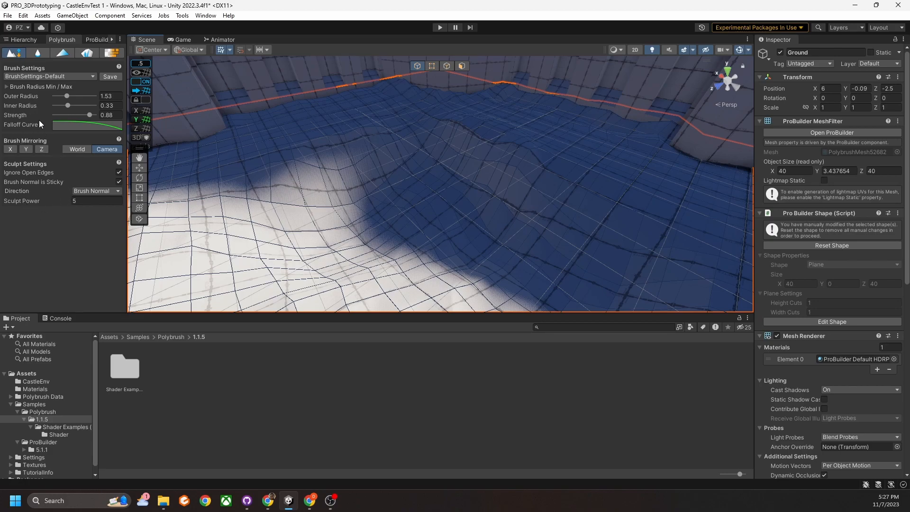
Preview the Smooth and Paint Vertex Colors brushes, then return to Sculpt with World mirroring.
click(36, 53)
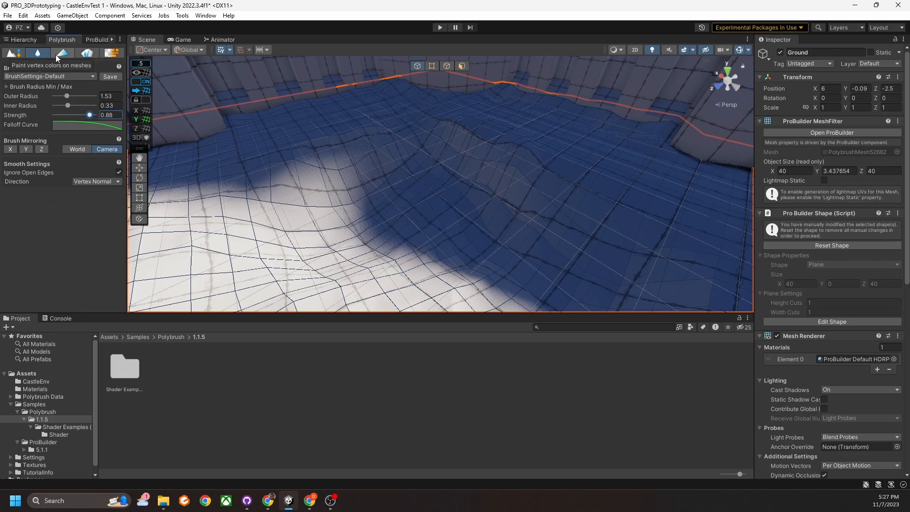
click(62, 53)
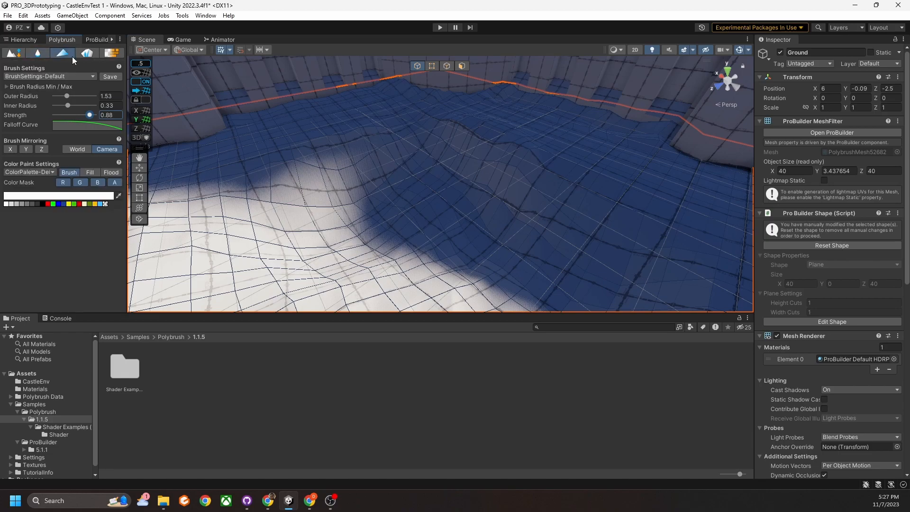
click(10, 52)
right_drag(353, 170, 352, 167)
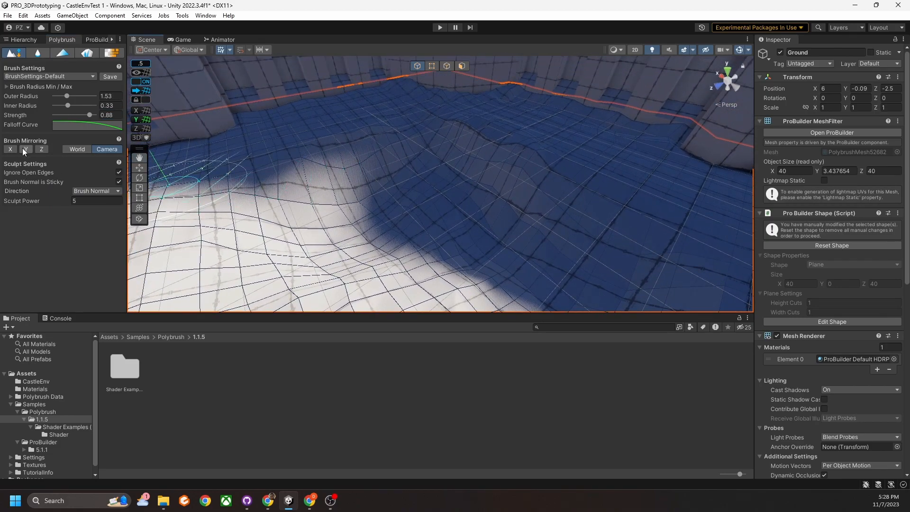
right_drag(301, 202, 476, 212)
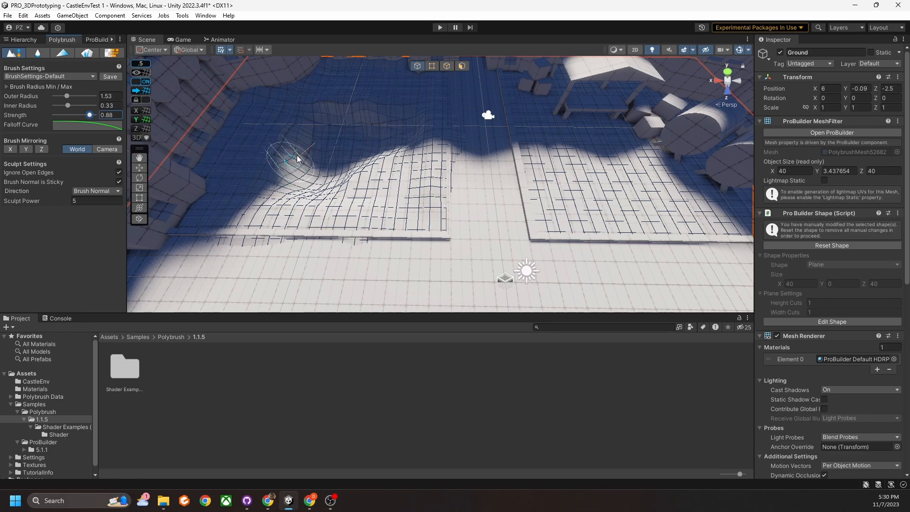
Sculpt a ridge along the floor edge and raise the ground edge near the wall.
mouse_move(273, 166)
middle_down()
mouse_move(280, 172)
mouse_move(296, 153)
mouse_move(539, 211)
mouse_move(523, 203)
middle_up()
right_drag(408, 203, 445, 194)
middle_drag(445, 194, 445, 192)
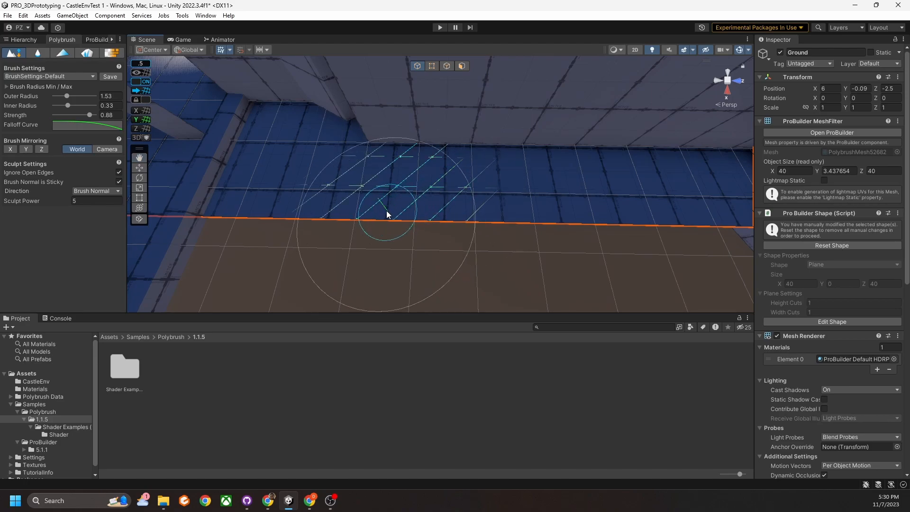
mouse_move(337, 179)
mouse_down()
mouse_move(531, 178)
mouse_move(412, 177)
mouse_up()
mouse_move(411, 178)
right_down()
mouse_move(477, 163)
mouse_move(465, 175)
right_up()
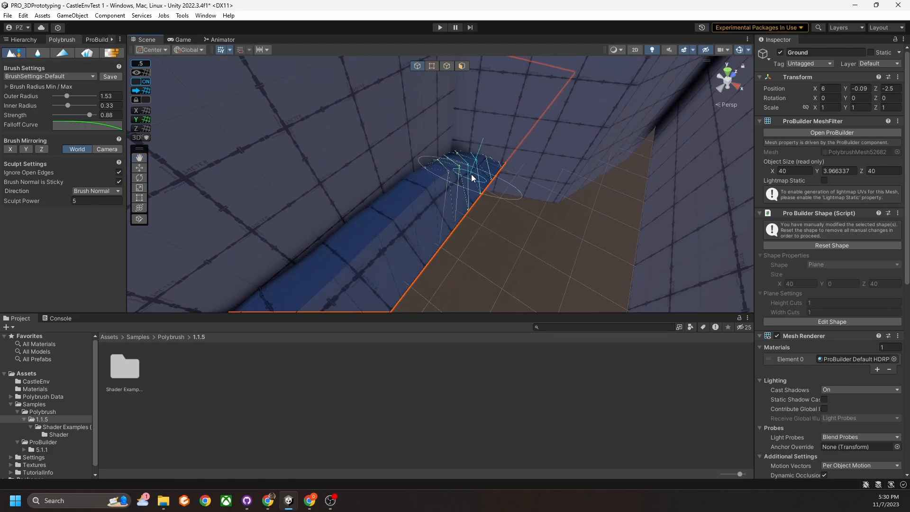
mouse_move(459, 184)
right_down()
mouse_move(474, 197)
mouse_move(246, 194)
mouse_move(399, 199)
mouse_move(366, 203)
mouse_move(528, 193)
mouse_move(414, 197)
right_up()
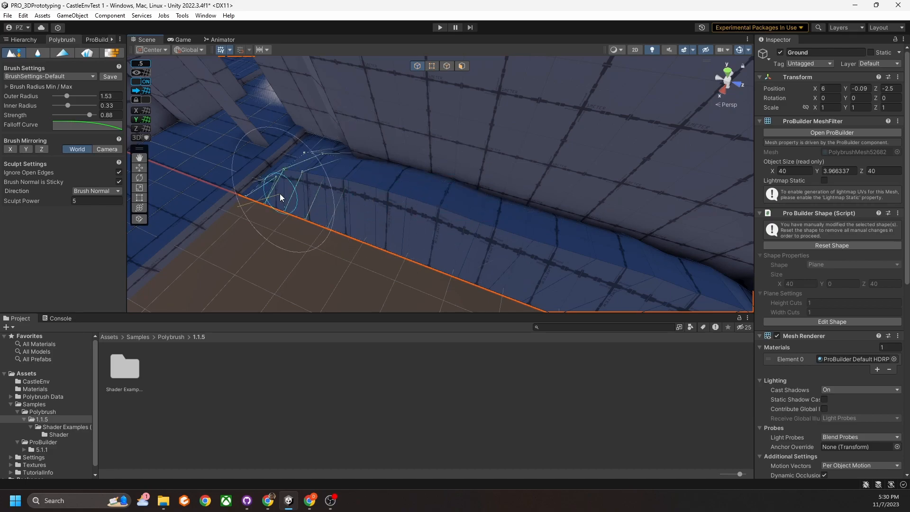
mouse_move(352, 196)
right_down()
mouse_move(542, 189)
mouse_move(442, 206)
right_up()
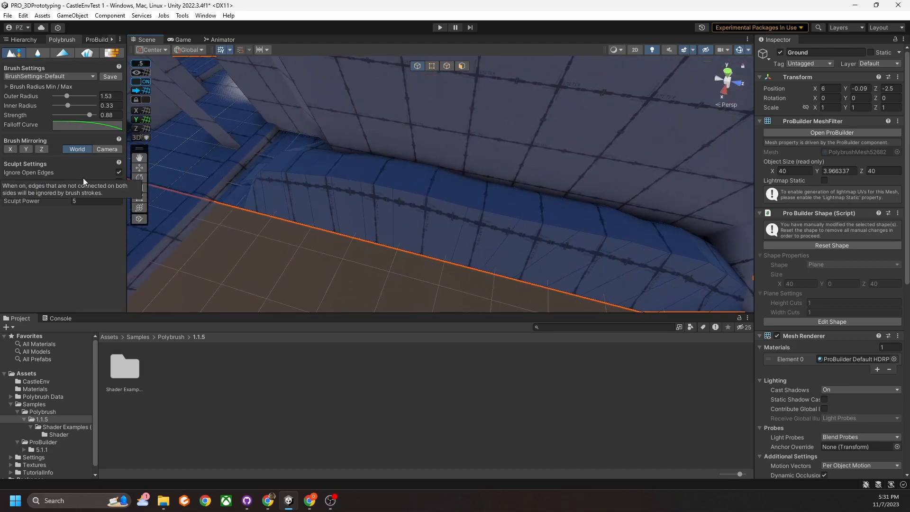
mouse_move(295, 186)
mouse_down()
mouse_move(275, 193)
mouse_move(291, 211)
mouse_move(376, 233)
mouse_move(258, 224)
mouse_move(459, 250)
mouse_move(437, 264)
mouse_move(414, 261)
mouse_up()
right_drag(414, 261, 509, 240)
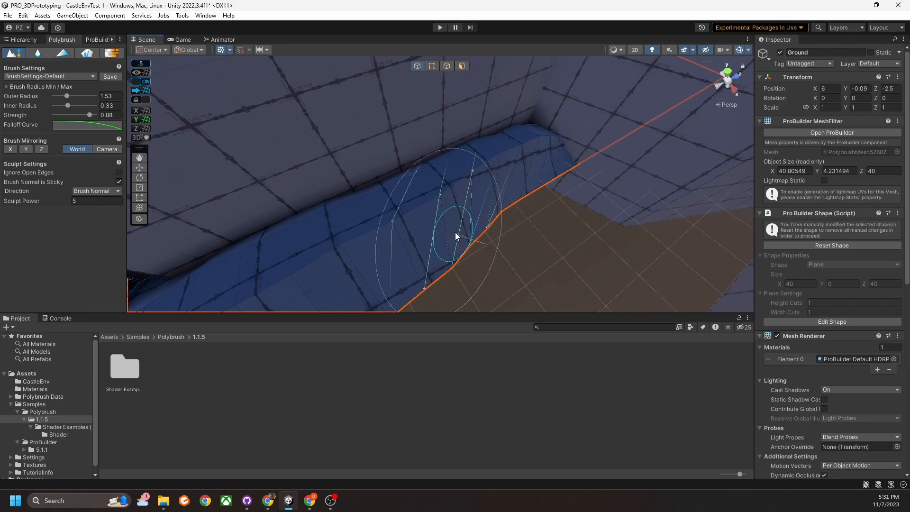
right_drag(527, 201, 401, 211)
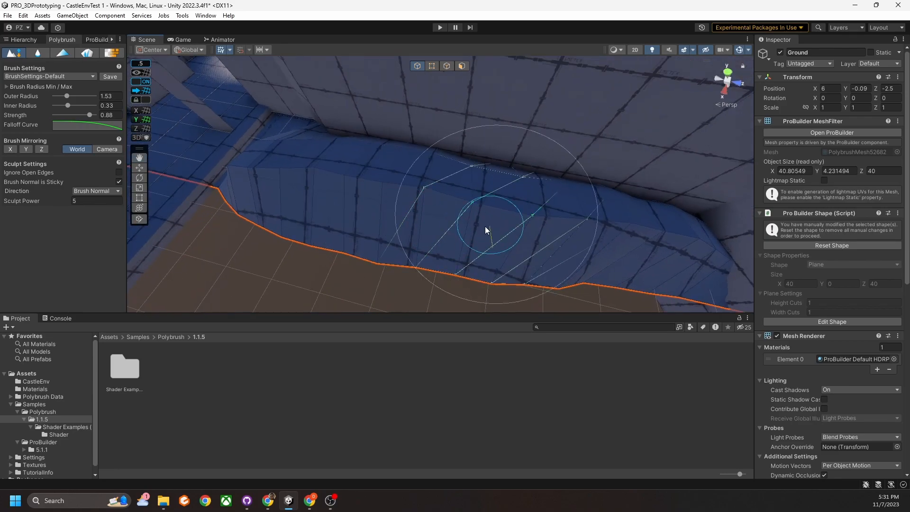
mouse_move(520, 226)
right_down()
mouse_move(526, 218)
mouse_move(404, 210)
mouse_move(463, 213)
mouse_move(413, 212)
right_up()
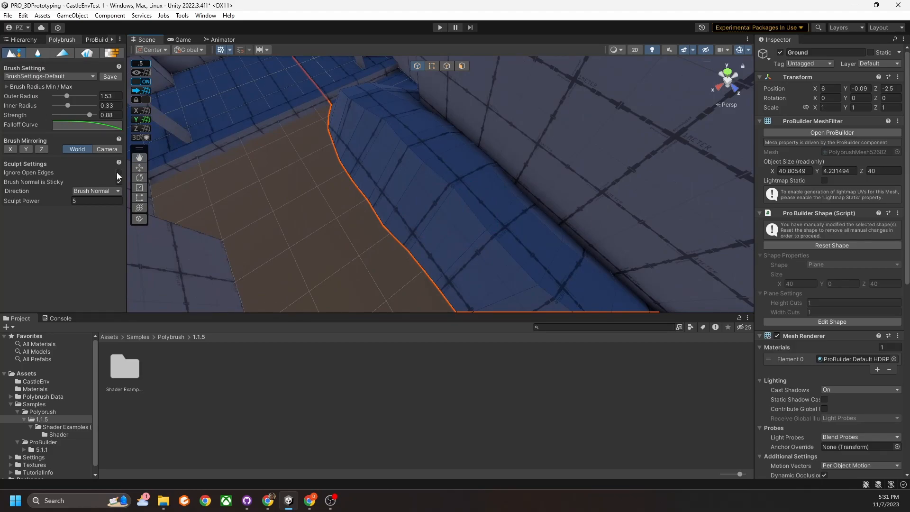
Flatten the raised strip along the ground's edge, keeping hills about 3.44 high.
drag(395, 197, 423, 199)
right_drag(345, 196, 447, 193)
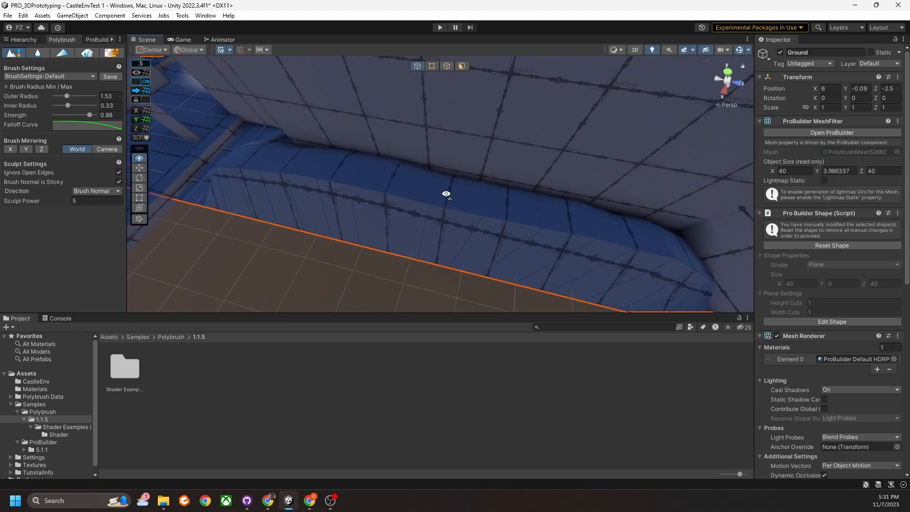
drag(447, 198, 482, 197)
right_drag(482, 198, 240, 170)
scroll(445, 175, down, 10)
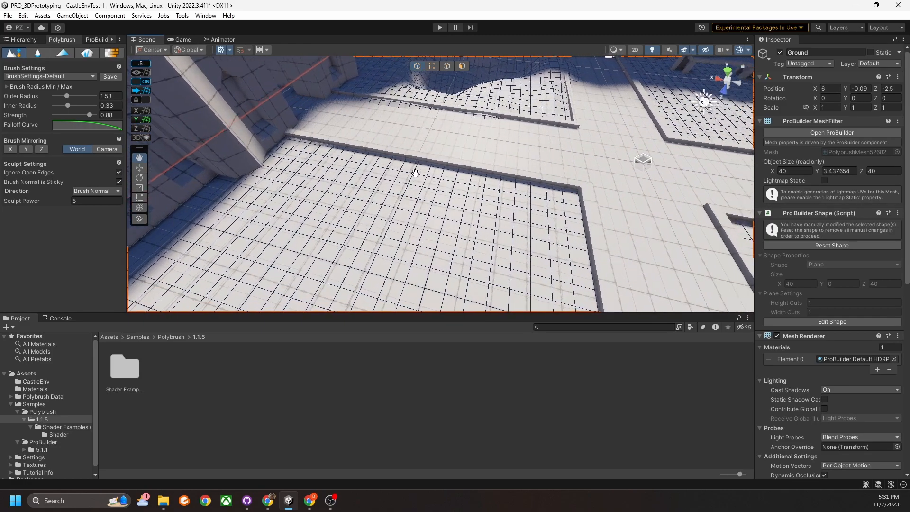
mouse_move(465, 195)
right_down()
mouse_move(467, 167)
mouse_move(201, 203)
right_up()
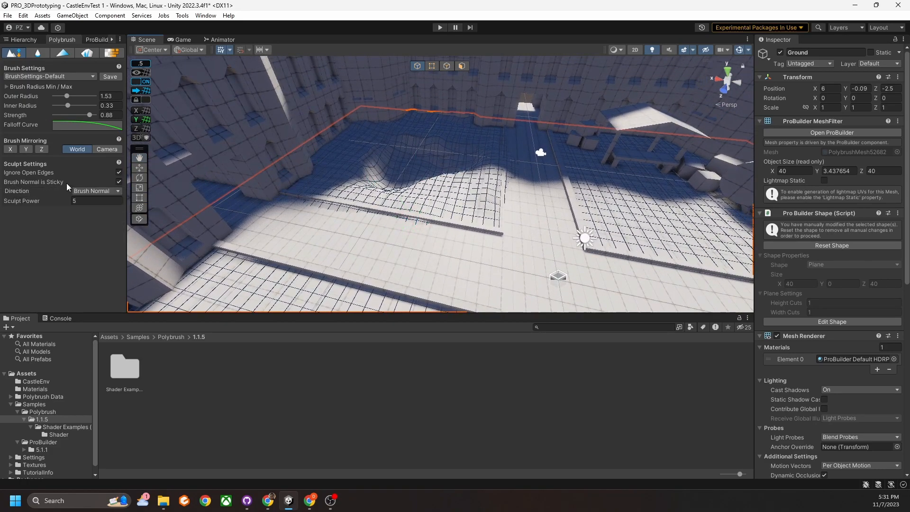
mouse_move(495, 192)
right_down()
mouse_move(516, 227)
mouse_move(469, 214)
mouse_move(424, 180)
mouse_move(487, 171)
mouse_move(349, 140)
mouse_move(388, 142)
mouse_move(391, 189)
mouse_move(424, 201)
mouse_move(430, 191)
right_up()
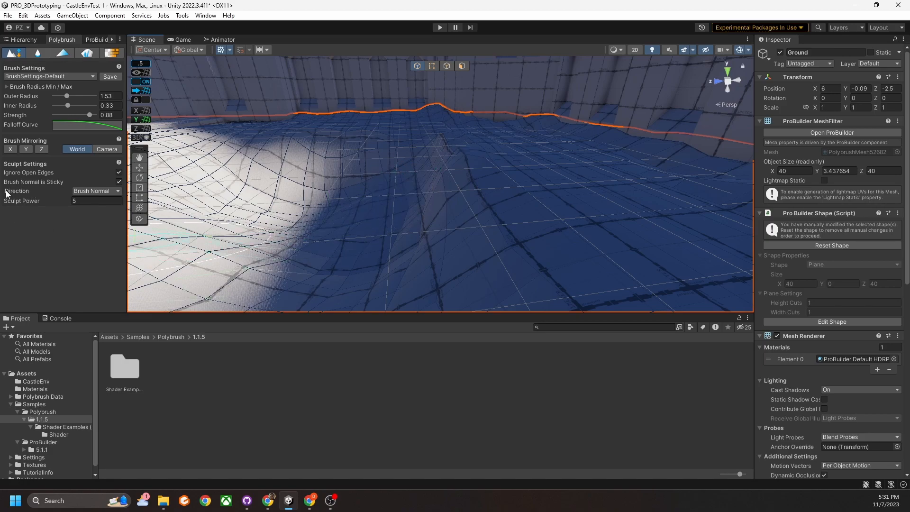
Keep the sculpt direction at Brush Normal, raise a test lump in the ground, then undo it.
click(85, 190)
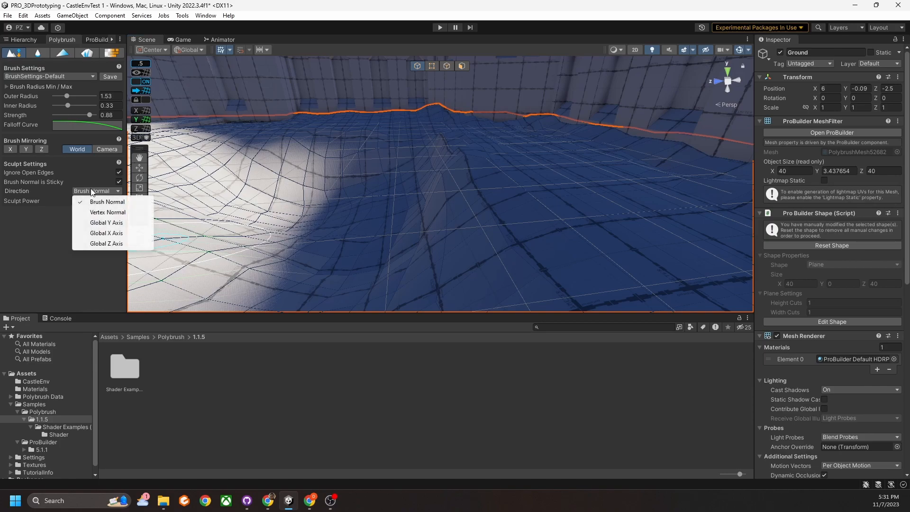
click(36, 181)
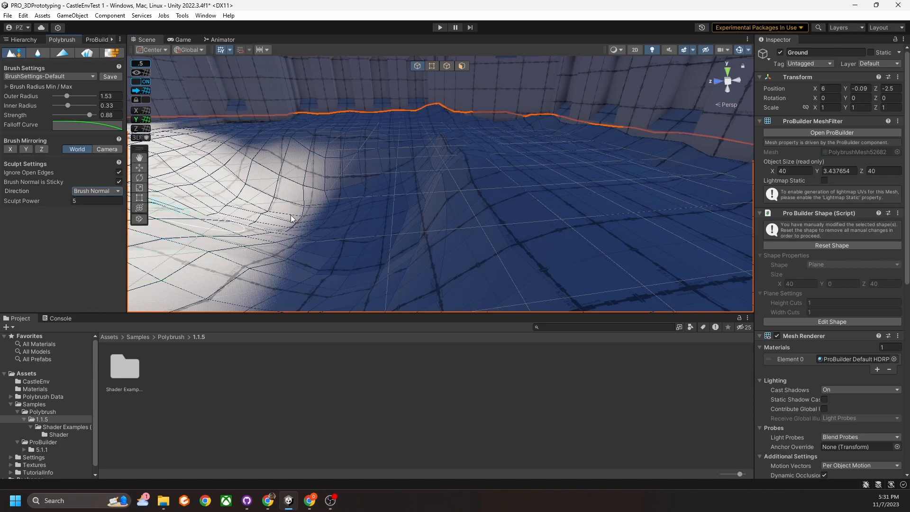
right_drag(375, 238, 412, 224)
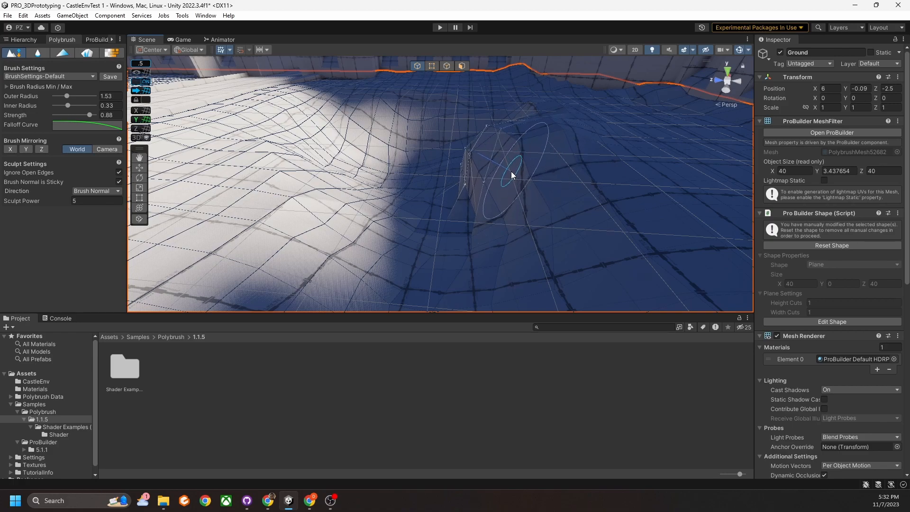
mouse_move(513, 173)
mouse_down()
mouse_move(523, 186)
mouse_move(510, 173)
mouse_move(501, 180)
mouse_up()
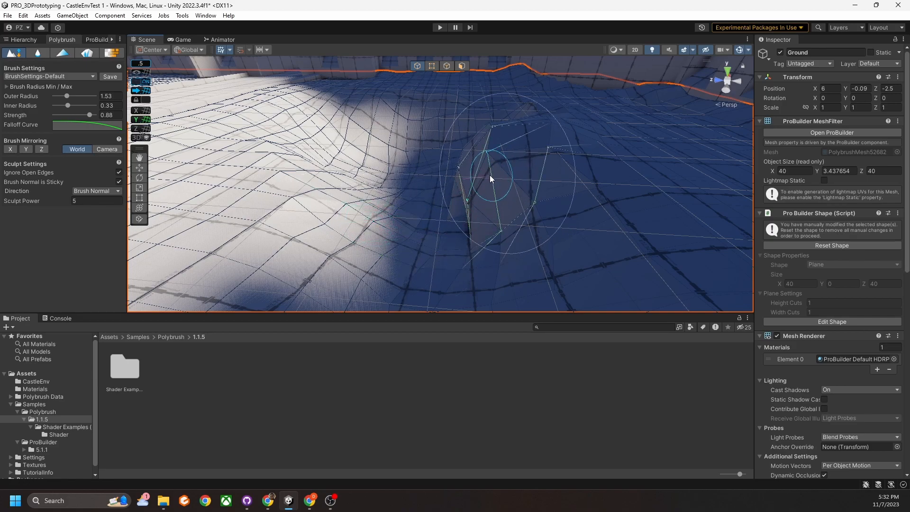
mouse_move(499, 177)
mouse_down()
mouse_move(488, 186)
mouse_move(480, 172)
mouse_move(494, 186)
mouse_up()
key(ctrl+z)
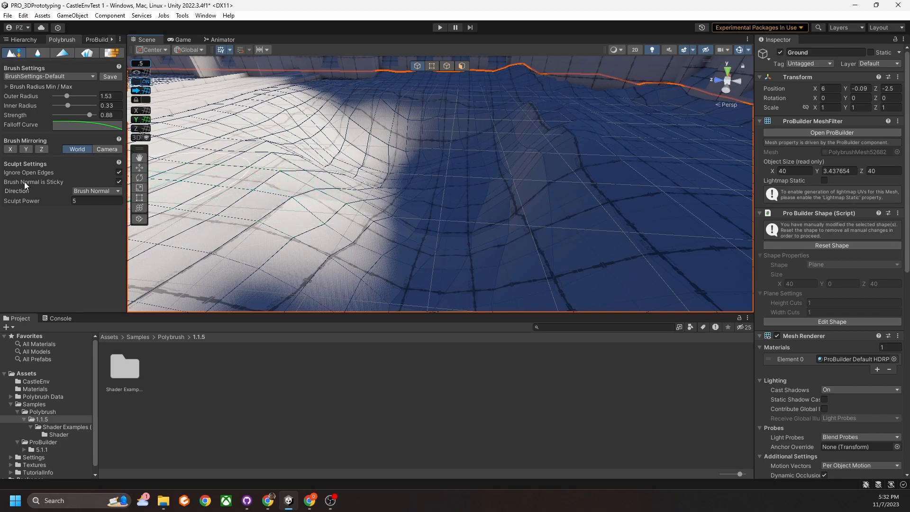
Turn off Brush Normal is Sticky and sculpt a larger mound into the middle of the ground.
click(119, 182)
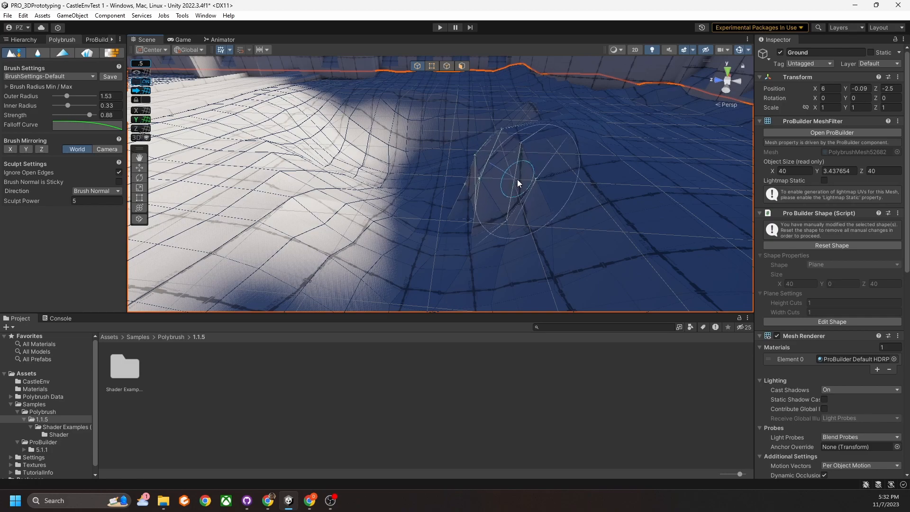
mouse_move(515, 189)
mouse_down()
mouse_move(486, 186)
mouse_move(489, 177)
mouse_up()
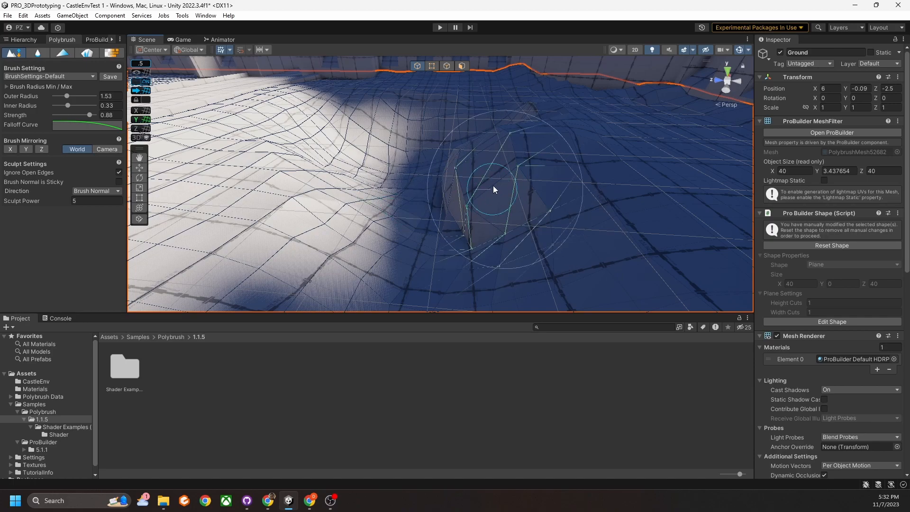
middle_drag(484, 177, 508, 195)
Orbit around the mound and raise and reshape it further.
scroll(509, 194, up, 5)
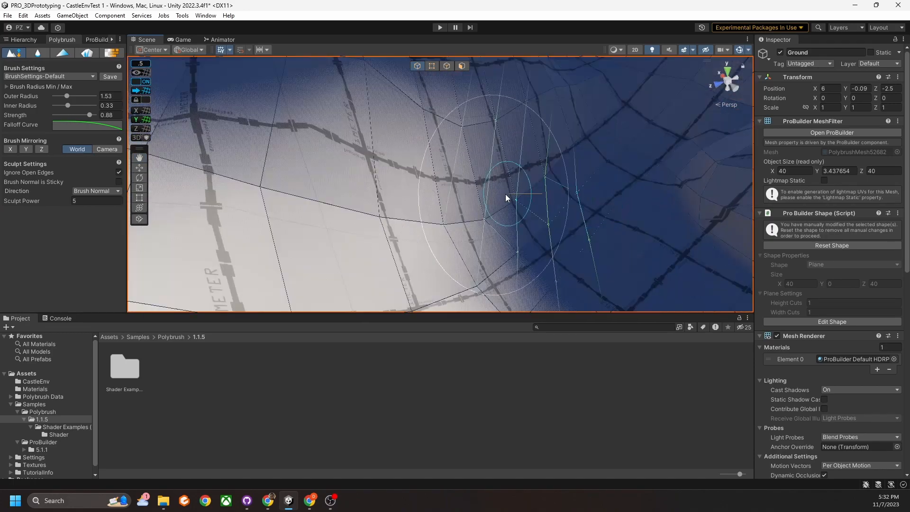
right_drag(508, 195, 567, 183)
scroll(561, 183, down, 5)
scroll(521, 194, down, 5)
scroll(498, 177, up, 4)
right_drag(498, 178, 443, 183)
scroll(444, 184, down, 4)
mouse_move(471, 194)
mouse_down()
mouse_move(539, 179)
mouse_move(434, 182)
mouse_move(477, 139)
mouse_move(428, 172)
mouse_move(482, 221)
mouse_move(417, 185)
mouse_move(407, 200)
mouse_up()
Undo the mound, re-enable Brush Normal is Sticky, and open the sculpt Direction list.
key(ctrl+z)
key(ctrl+z)
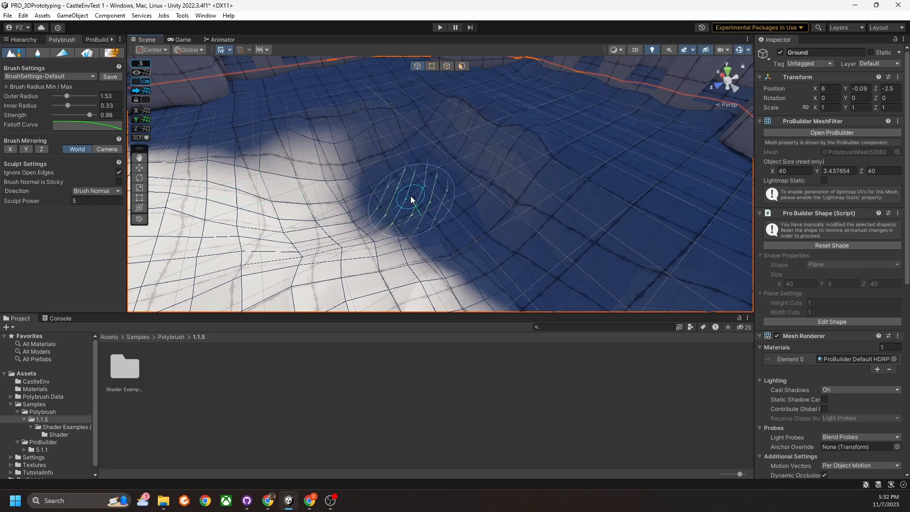
click(119, 182)
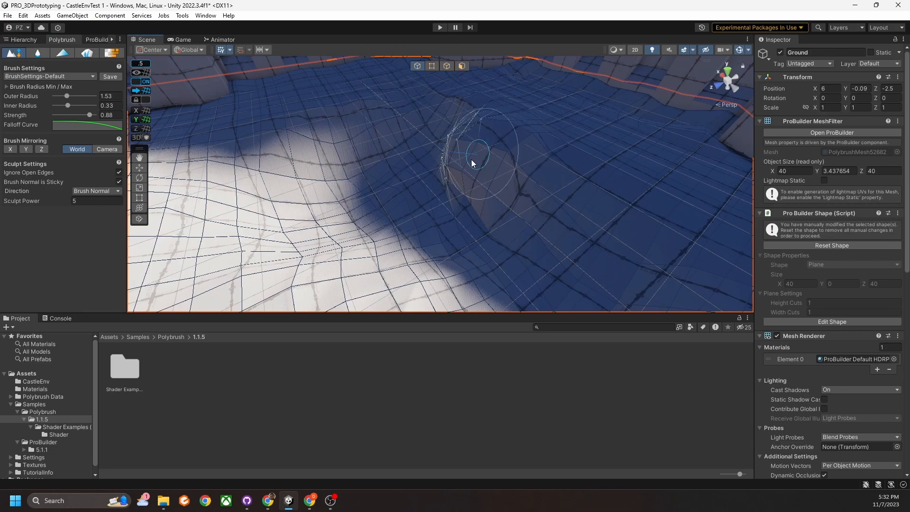
right_drag(525, 195, 463, 201)
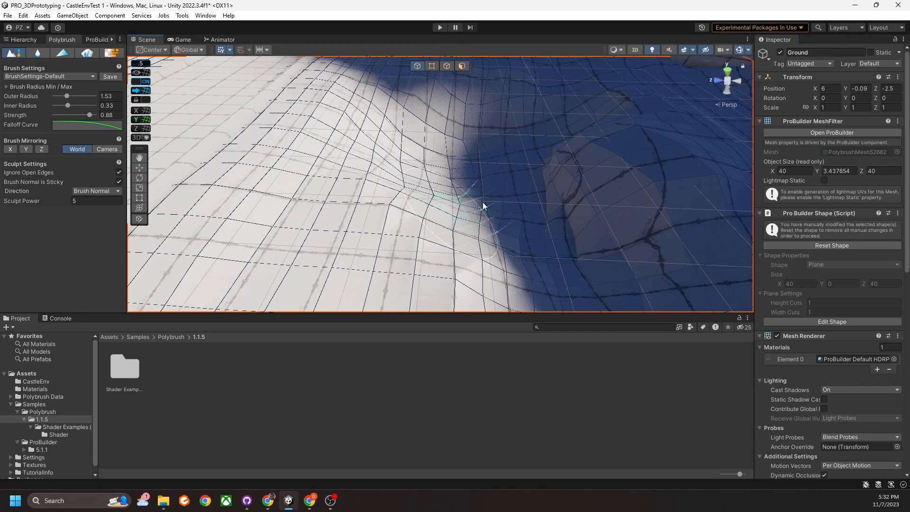
middle_drag(611, 192, 488, 202)
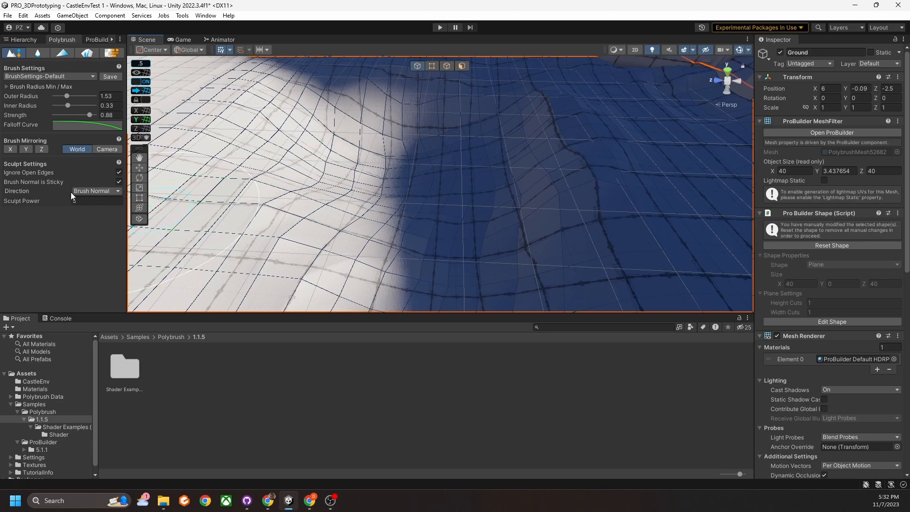
middle_drag(545, 192, 514, 191)
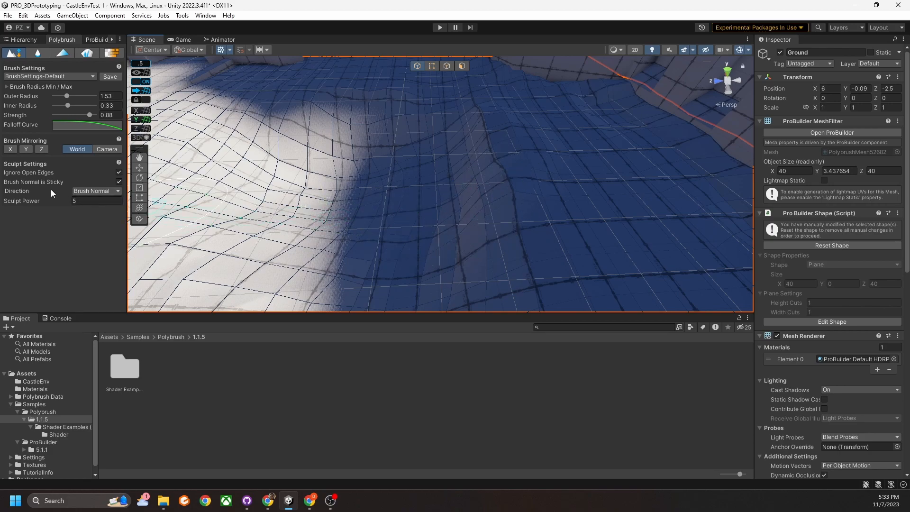
click(93, 192)
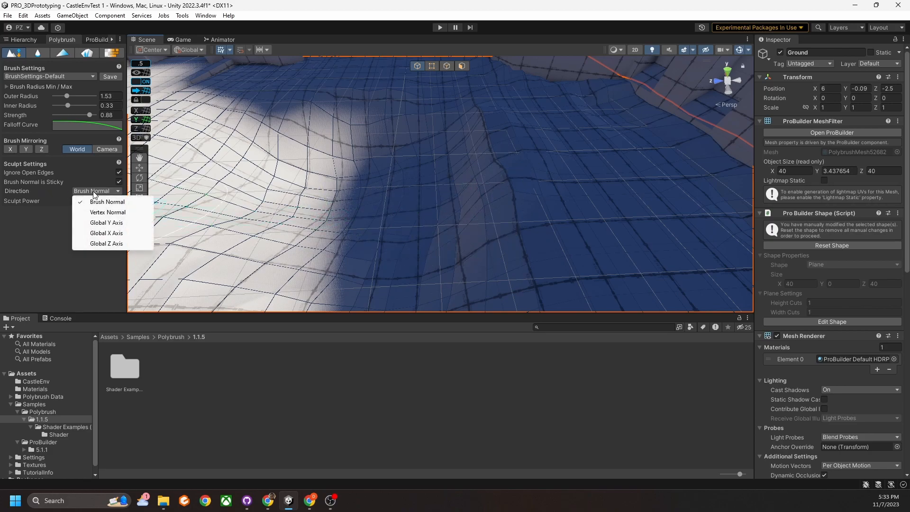
Sculpt a test ridge with direction Global Y Axis, then undo it.
click(114, 223)
mouse_move(474, 195)
mouse_down()
mouse_move(487, 169)
mouse_move(503, 179)
mouse_move(443, 204)
mouse_move(377, 209)
mouse_move(445, 220)
mouse_up()
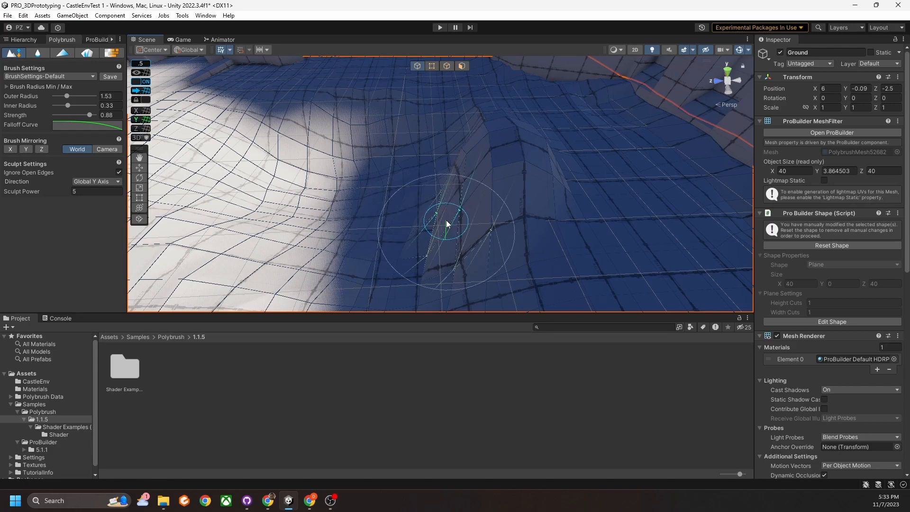
key(ctrl+z)
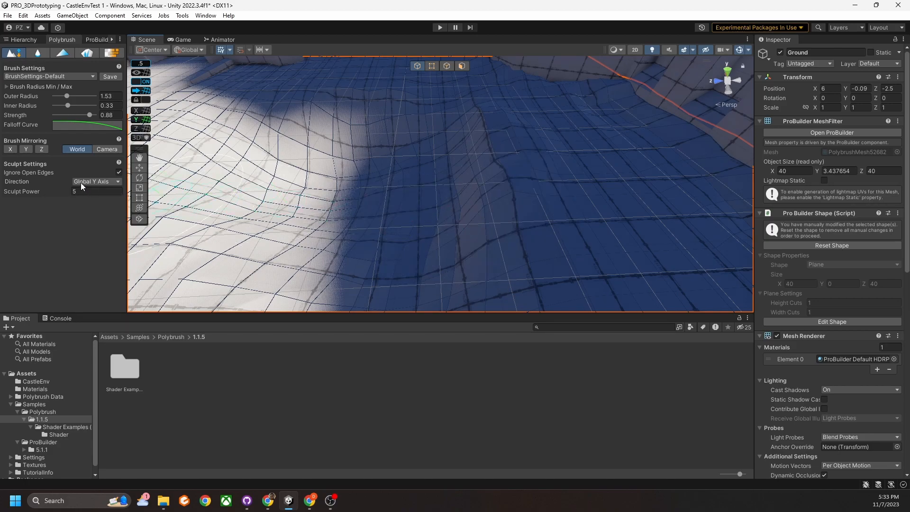
Switch the sculpt direction to Global X Axis and swing the view across the ground.
click(83, 183)
click(110, 224)
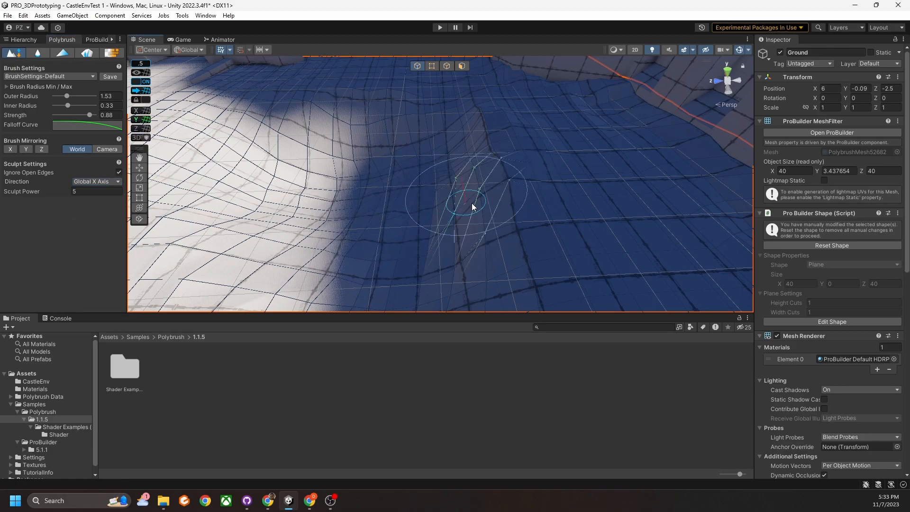
right_drag(477, 201, 571, 223)
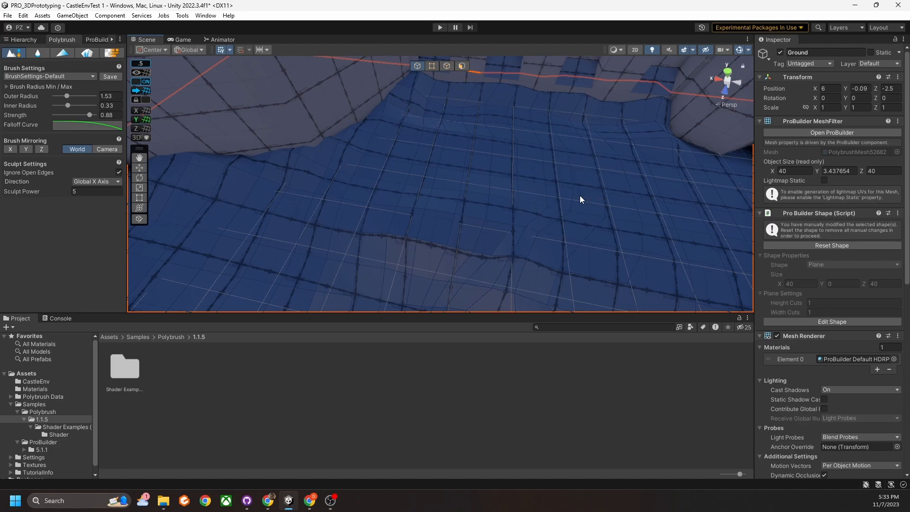
right_drag(549, 197, 199, 180)
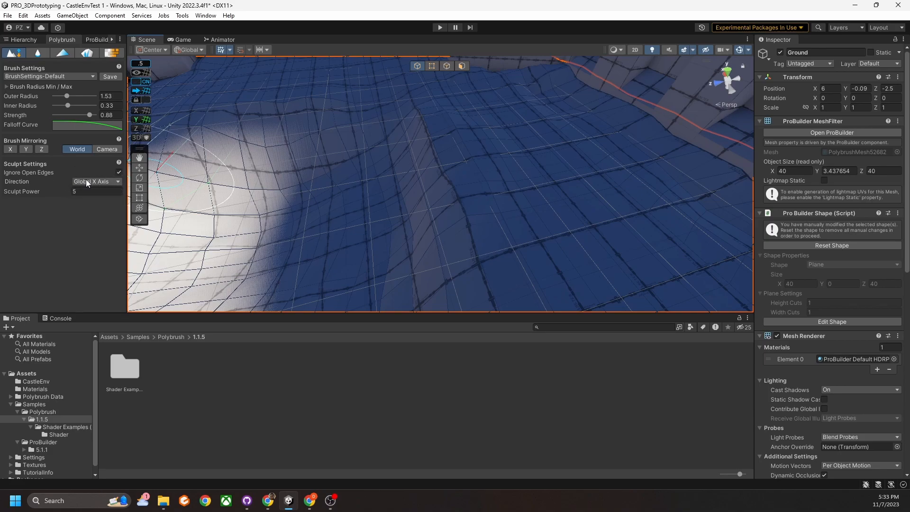
click(85, 181)
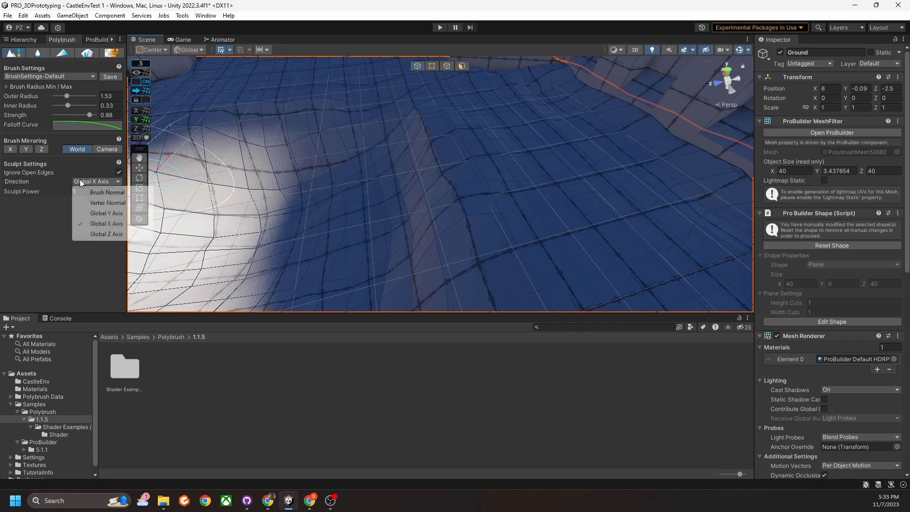
Return the sculpt direction to Brush Normal and turn the view to face the castle gate.
click(105, 196)
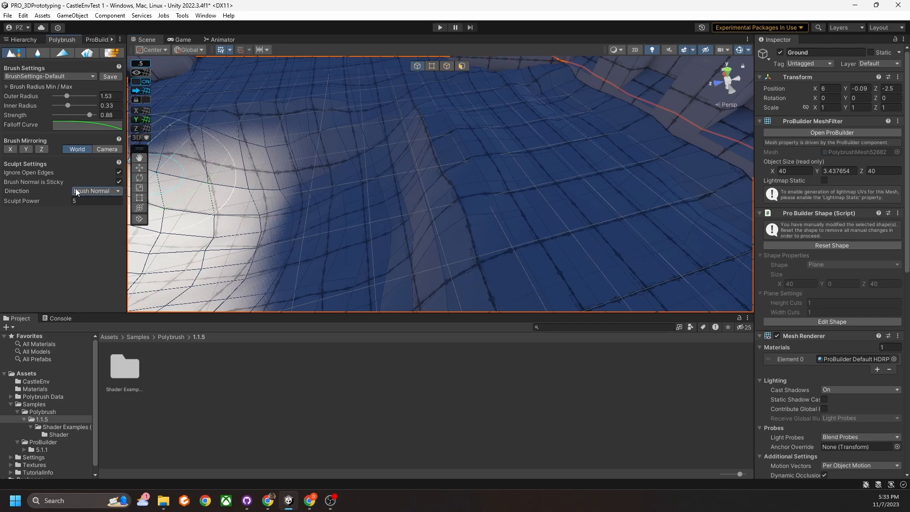
mouse_move(425, 235)
right_down()
mouse_move(388, 215)
mouse_move(423, 241)
right_up()
scroll(415, 215, down, 5)
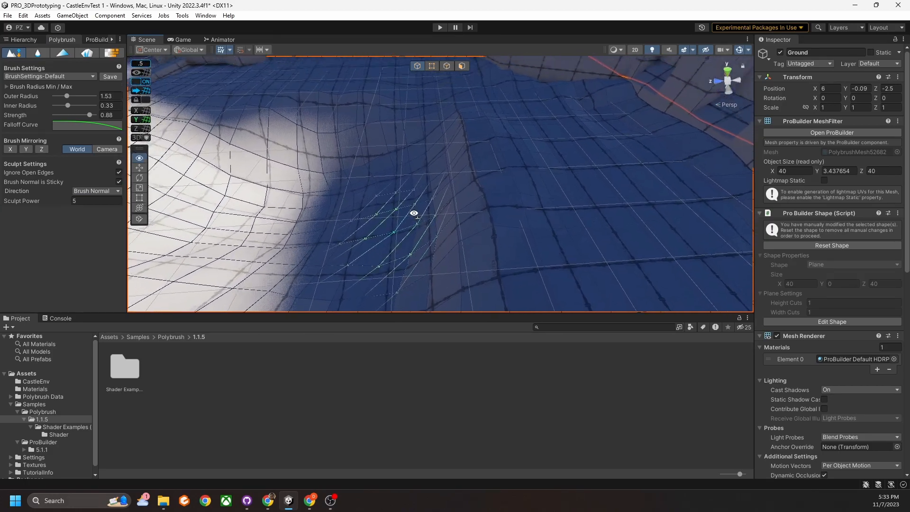
right_drag(398, 209, 402, 205)
middle_drag(403, 205, 400, 210)
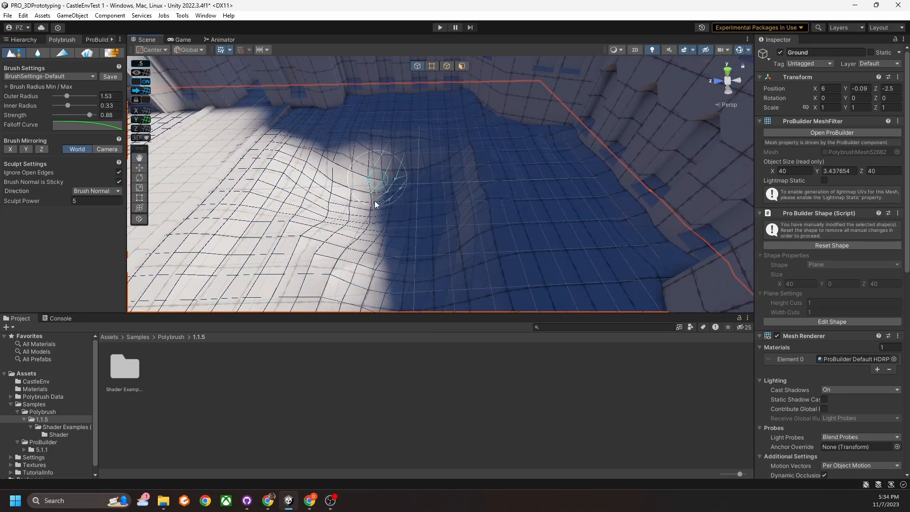
right_drag(436, 205, 440, 218)
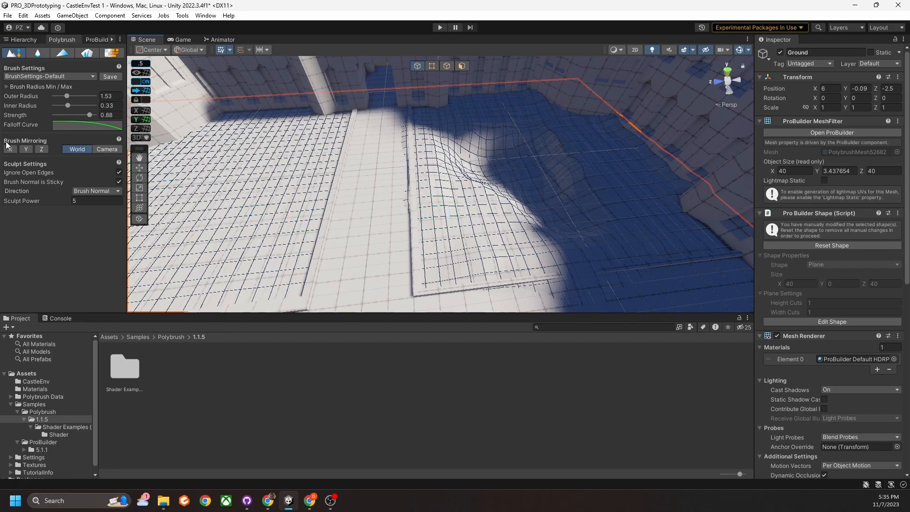
right_drag(473, 182, 234, 179)
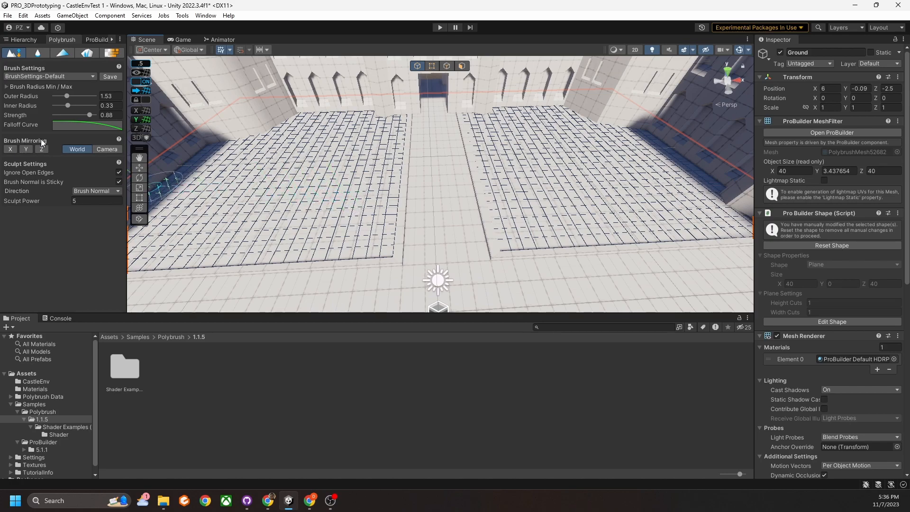
Enable X brush mirroring, raise a mirrored bump in the ground, then undo it.
click(10, 150)
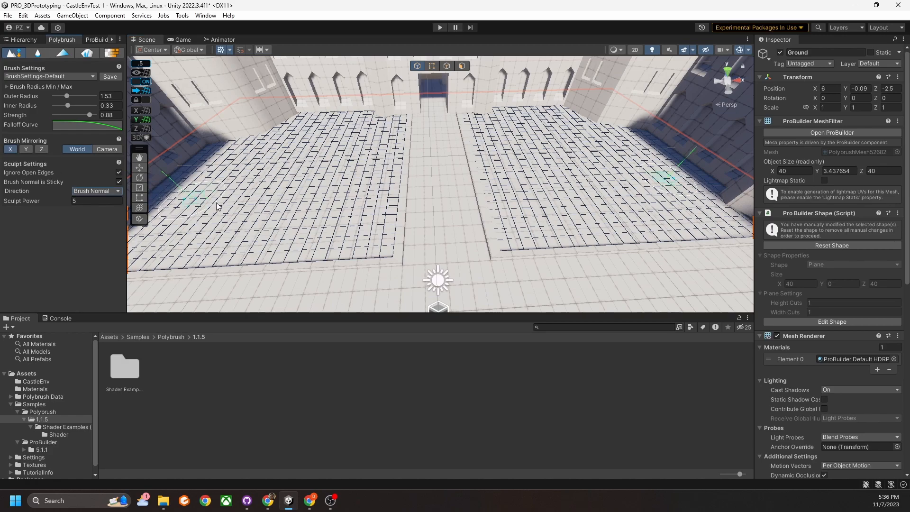
scroll(370, 209, up, 5)
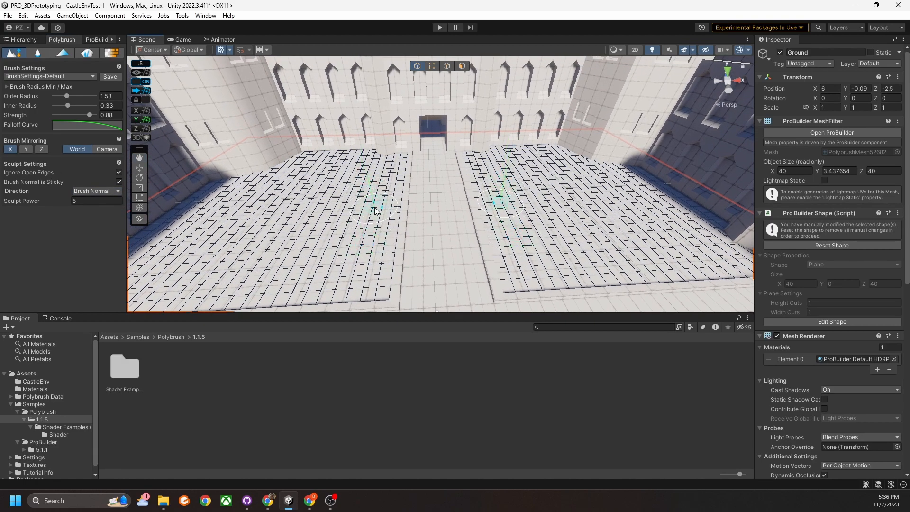
middle_drag(373, 203, 362, 208)
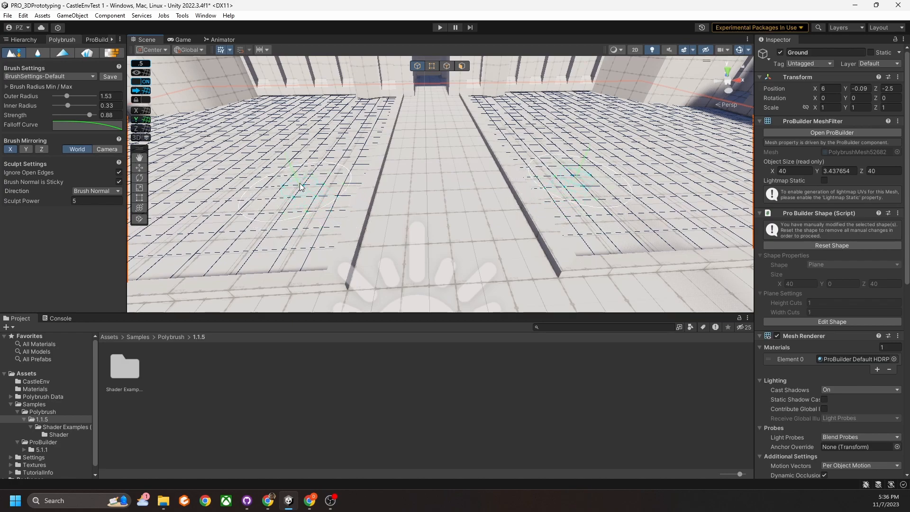
mouse_move(344, 121)
mouse_down()
mouse_move(329, 226)
mouse_move(308, 233)
mouse_move(250, 221)
mouse_up()
mouse_move(374, 178)
right_down()
mouse_move(343, 205)
mouse_move(363, 184)
right_up()
key(ctrl+z)
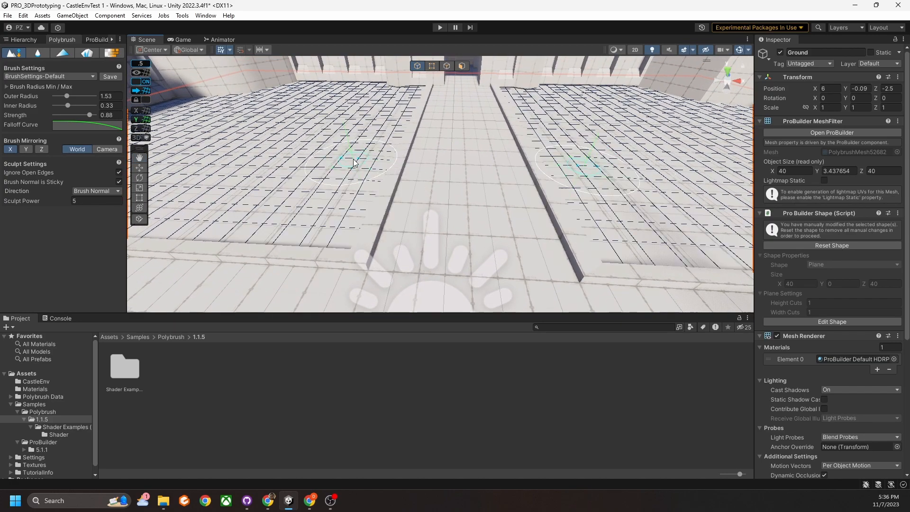
Sculpt a mirrored ridge along the ground on both sides of the central aisle.
drag(370, 105, 346, 197)
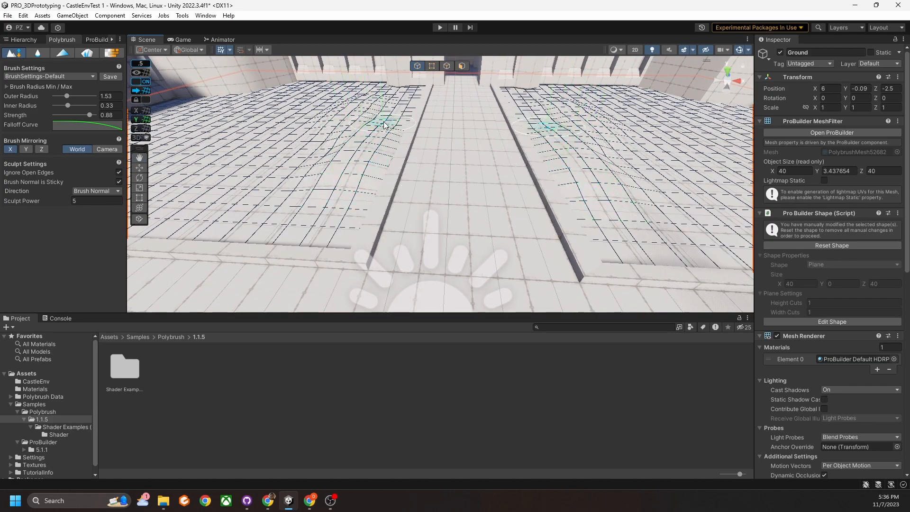
mouse_move(375, 168)
right_down()
mouse_move(385, 189)
mouse_move(392, 136)
mouse_move(371, 167)
right_up()
scroll(372, 167, up, 3)
middle_drag(237, 186, 300, 190)
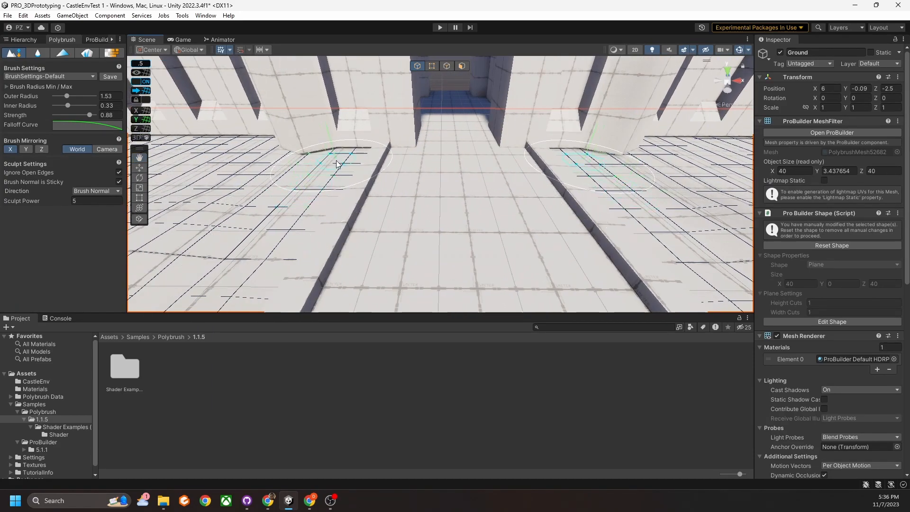
scroll(352, 216, down, 2)
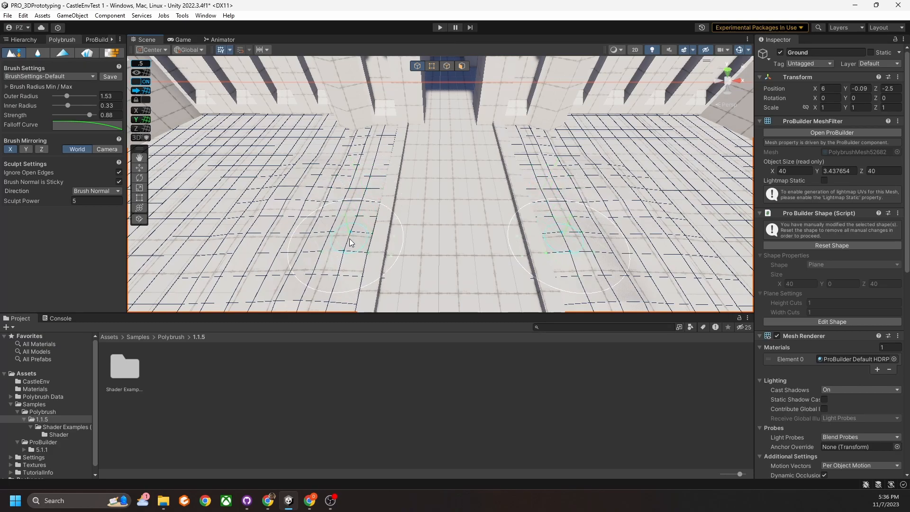
scroll(352, 241, up, 2)
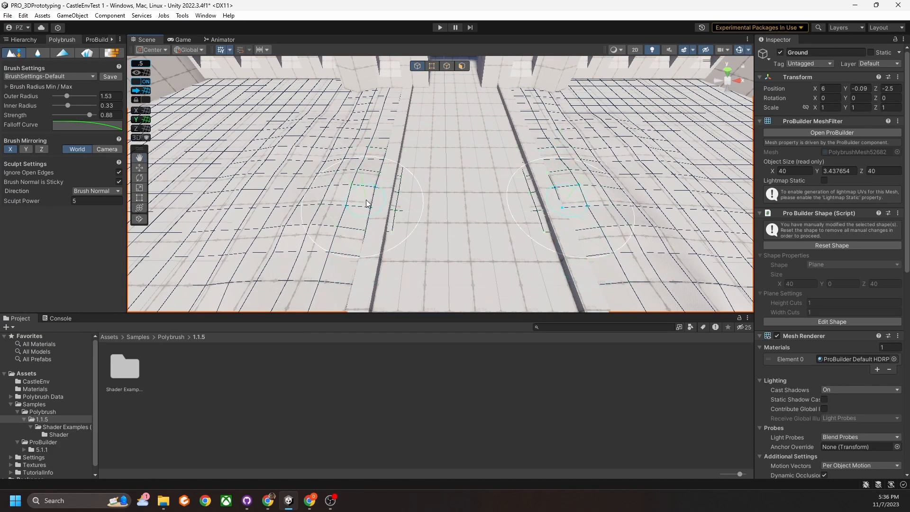
Orbit and fly over the courtyard floor to inspect the mirrored ridges.
alt+drag(349, 233, 392, 204)
scroll(393, 204, down, 3)
middle_drag(393, 204, 398, 220)
scroll(398, 218, down, 2)
scroll(399, 217, up, 4)
alt+drag(398, 218, 408, 197)
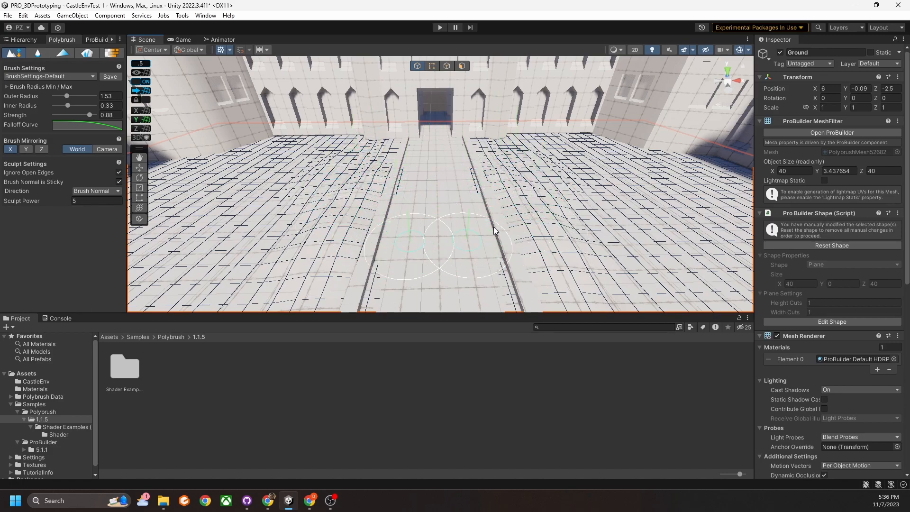
alt+drag(477, 182, 461, 240)
middle_drag(461, 240, 481, 210)
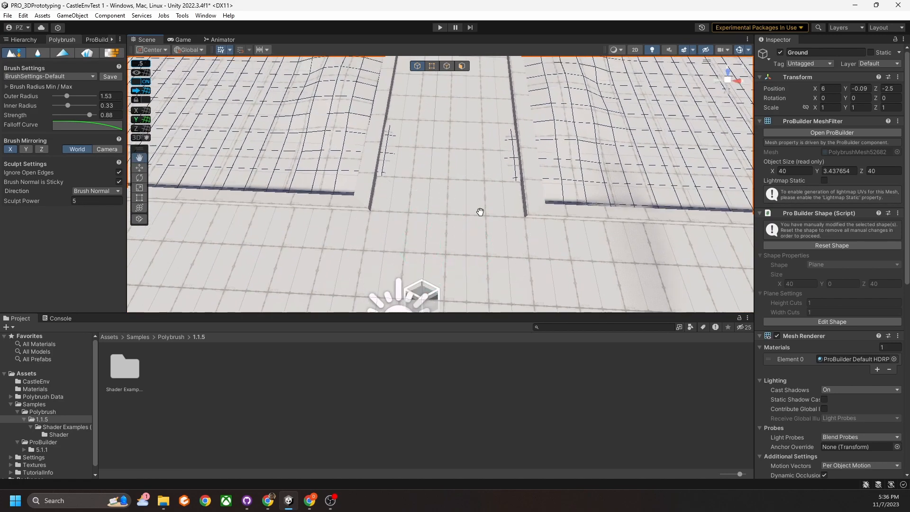
scroll(480, 210, up, 2)
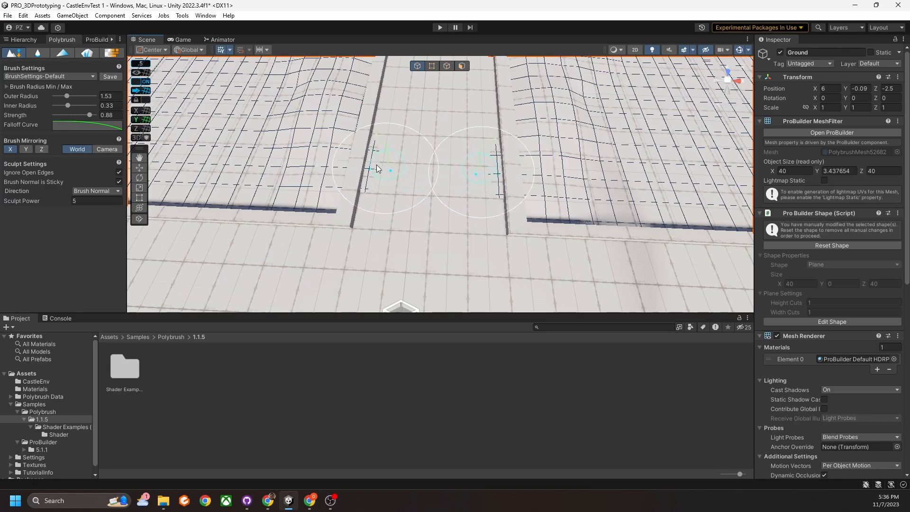
right_drag(419, 175, 434, 133)
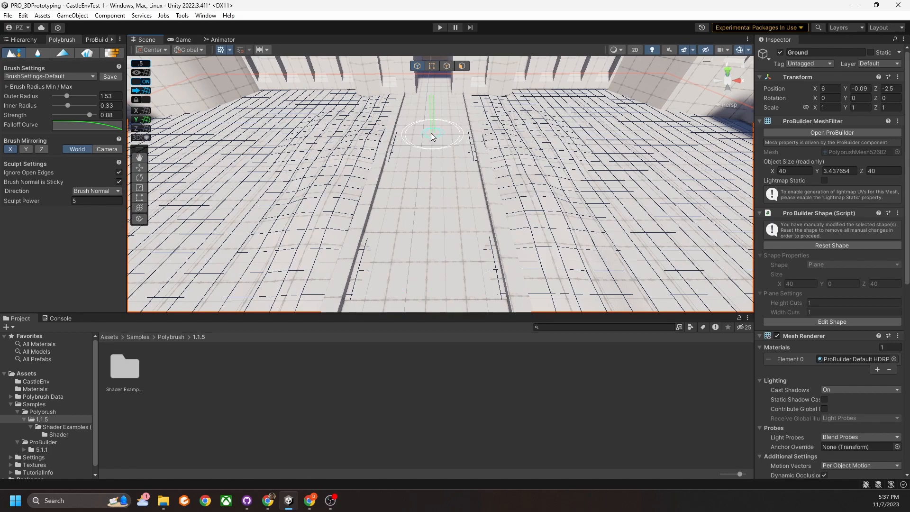
mouse_move(321, 175)
right_down()
mouse_move(415, 152)
mouse_move(309, 187)
mouse_move(469, 174)
right_up()
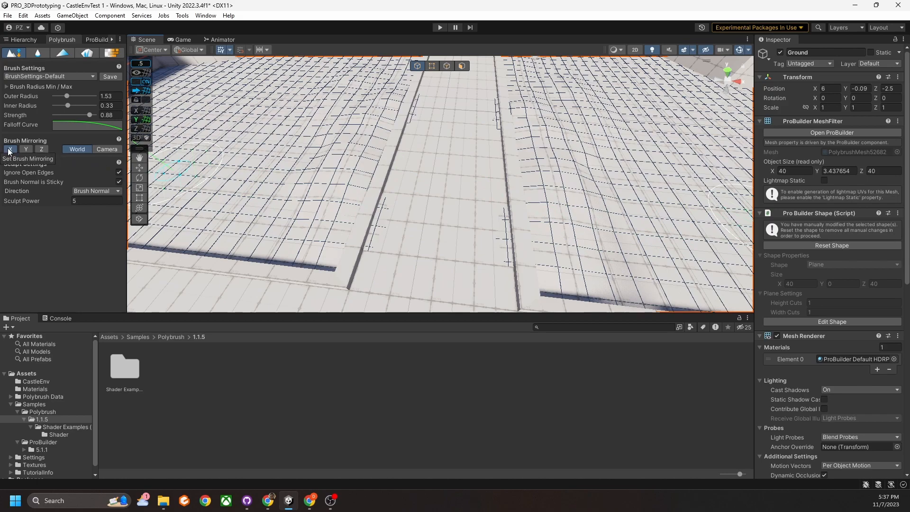
Add Z-axis brush mirroring alongside X and rotate the view over the courtyard.
click(38, 151)
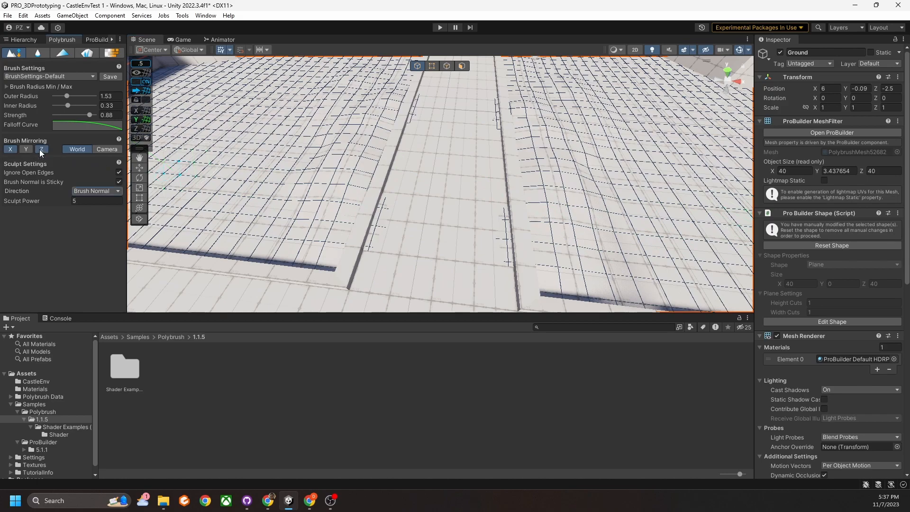
mouse_move(435, 161)
right_down()
mouse_move(226, 223)
mouse_move(204, 218)
right_up()
scroll(374, 168, down, 5)
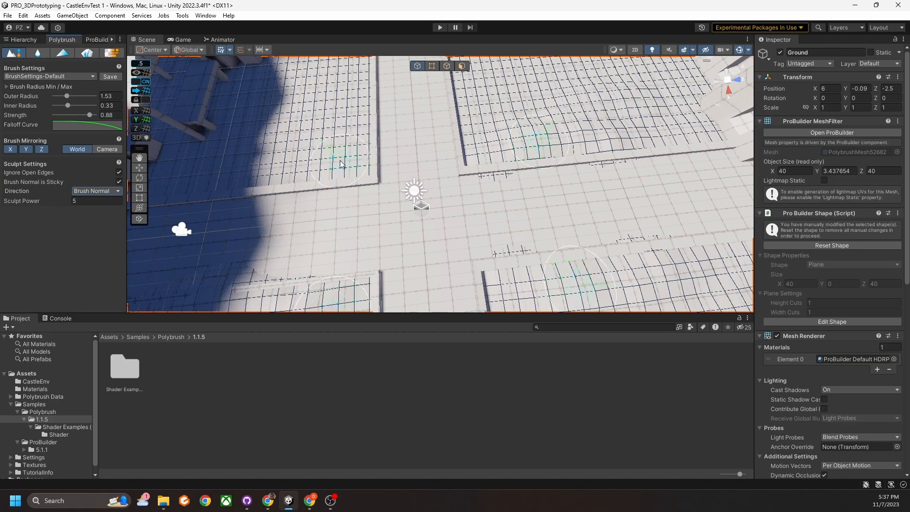
mouse_move(381, 161)
right_down()
mouse_move(329, 133)
mouse_move(290, 129)
mouse_move(254, 142)
right_up()
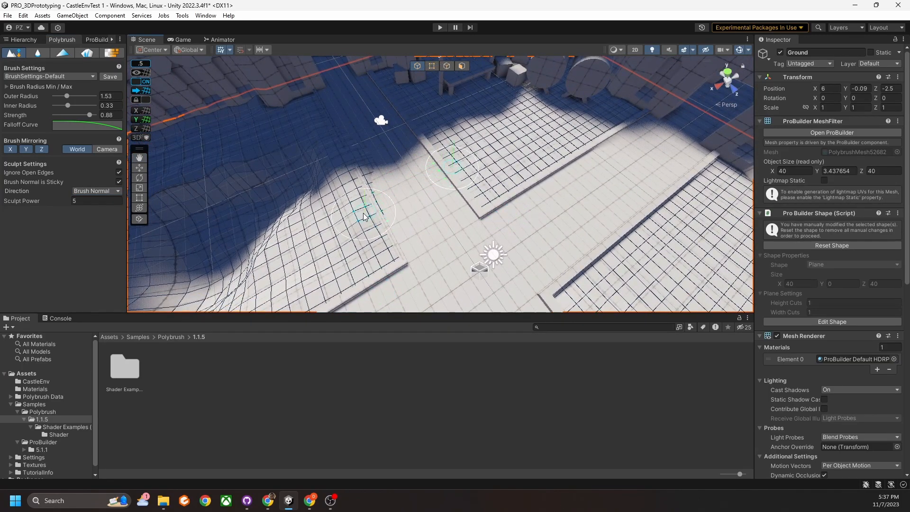
middle_drag(365, 216, 372, 211)
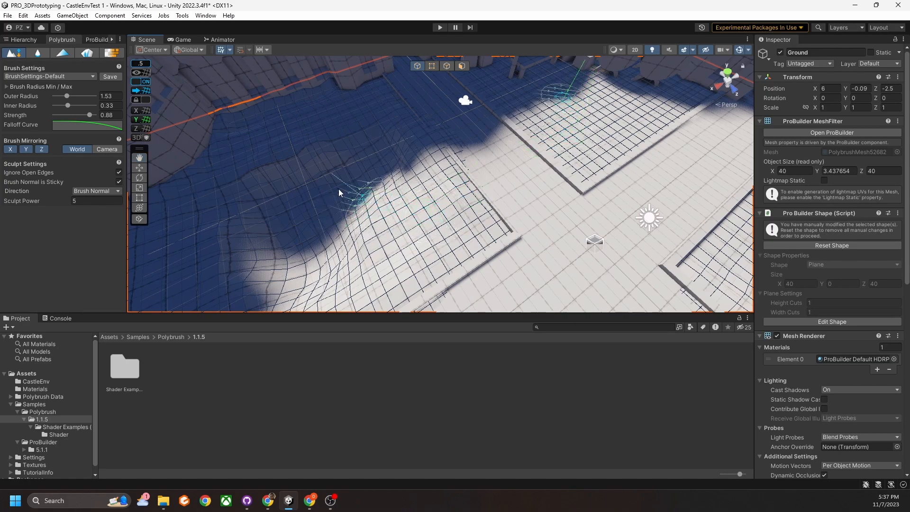
Turn off Y-axis brush mirroring and pan and zoom over the sculpted courtyard.
click(25, 149)
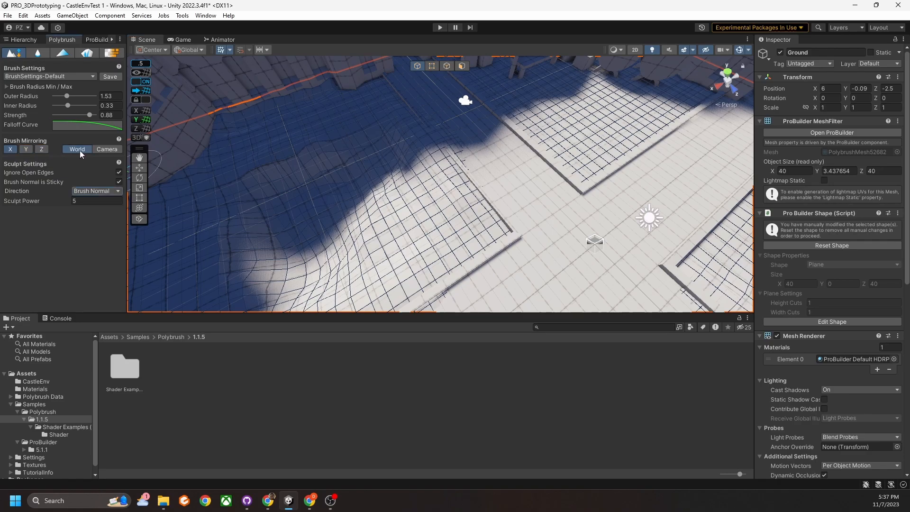
alt+drag(369, 159, 498, 195)
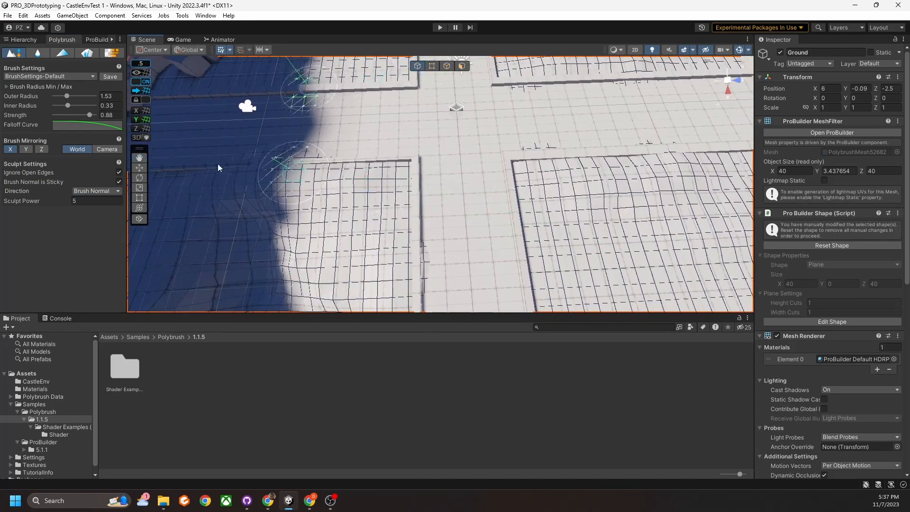
middle_drag(418, 194, 393, 276)
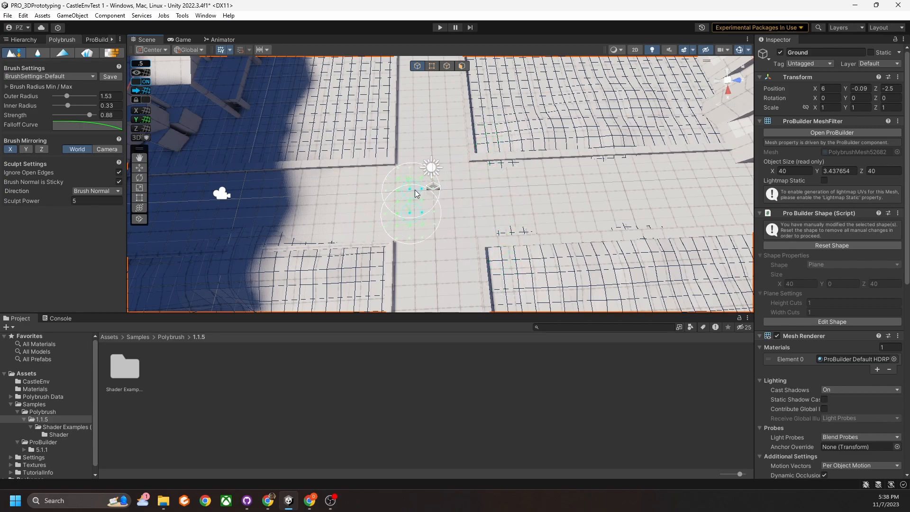
scroll(449, 196, down, 5)
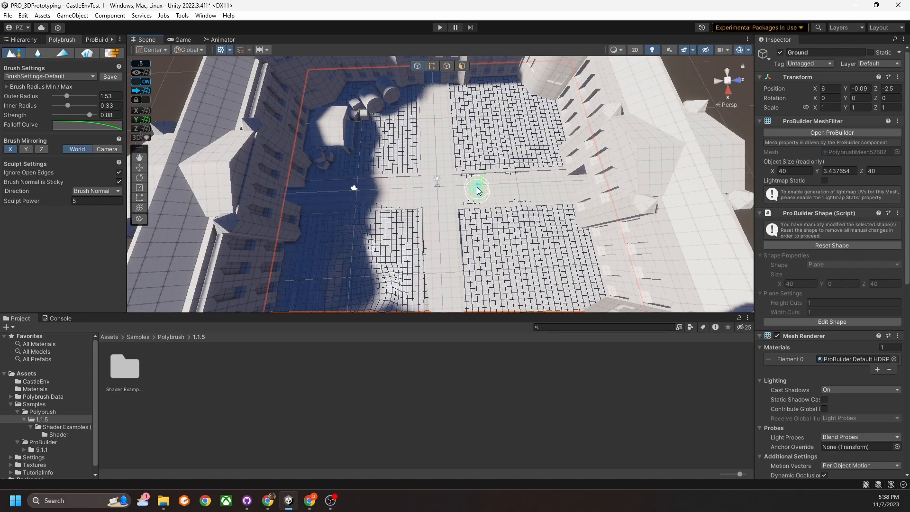
scroll(478, 190, up, 5)
scroll(504, 176, up, 3)
middle_drag(509, 172, 496, 185)
click(105, 150)
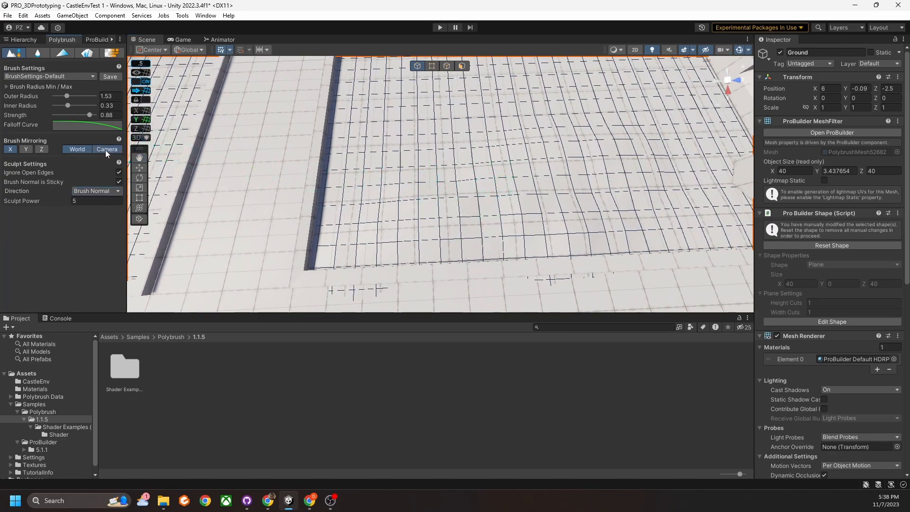
middle_drag(374, 168, 360, 180)
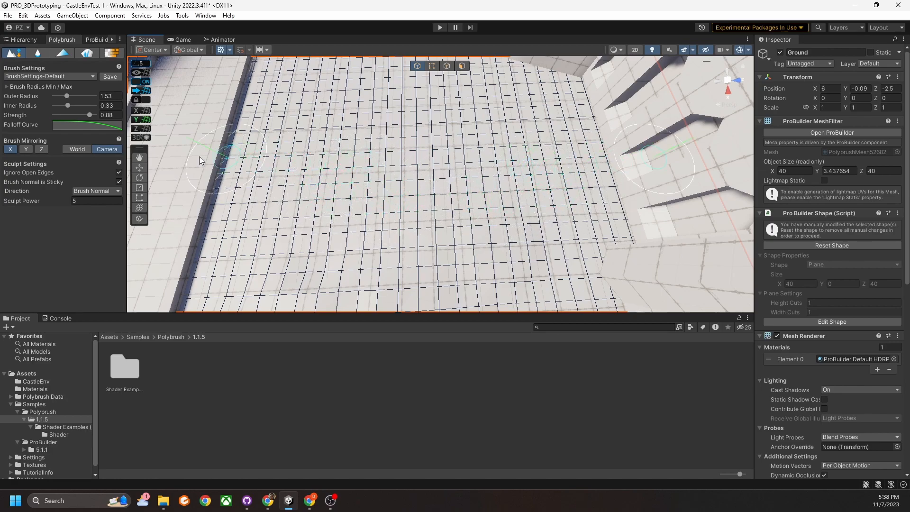
click(82, 150)
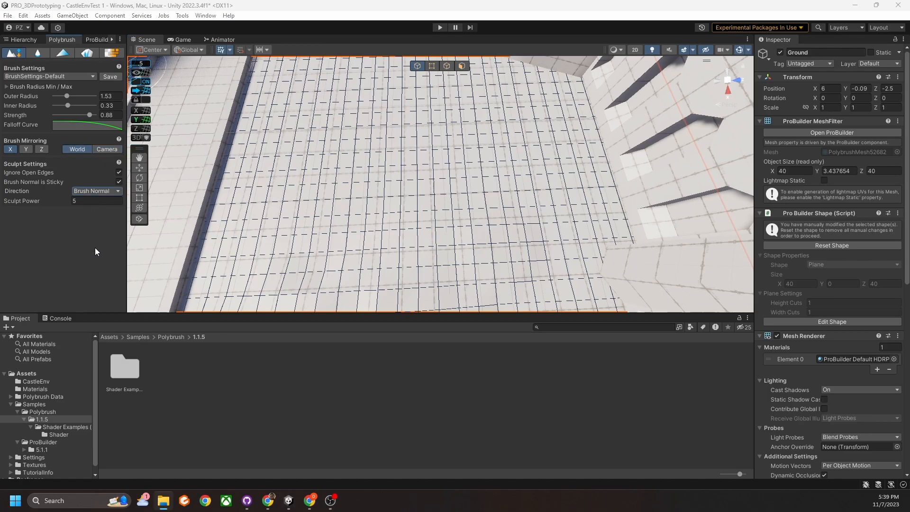
mouse_move(530, 238)
right_down()
mouse_move(362, 152)
mouse_move(407, 145)
mouse_move(498, 192)
mouse_move(470, 189)
right_up()
Turn off X mirroring and set brush strength to 0.57 and outer radius to 1.82.
click(12, 149)
key(w)
right_drag(407, 213, 398, 202)
drag(89, 115, 77, 114)
drag(67, 95, 70, 95)
right_drag(365, 173, 489, 156)
Sculpt more of the ground in other areas of the courtyard.
right_drag(531, 202, 580, 200)
drag(439, 226, 477, 209)
mouse_move(477, 209)
right_down()
mouse_move(392, 206)
mouse_move(348, 223)
right_up()
mouse_move(332, 193)
right_down()
mouse_move(266, 163)
mouse_move(531, 142)
mouse_move(519, 130)
mouse_move(544, 143)
right_up()
middle_drag(533, 144, 498, 199)
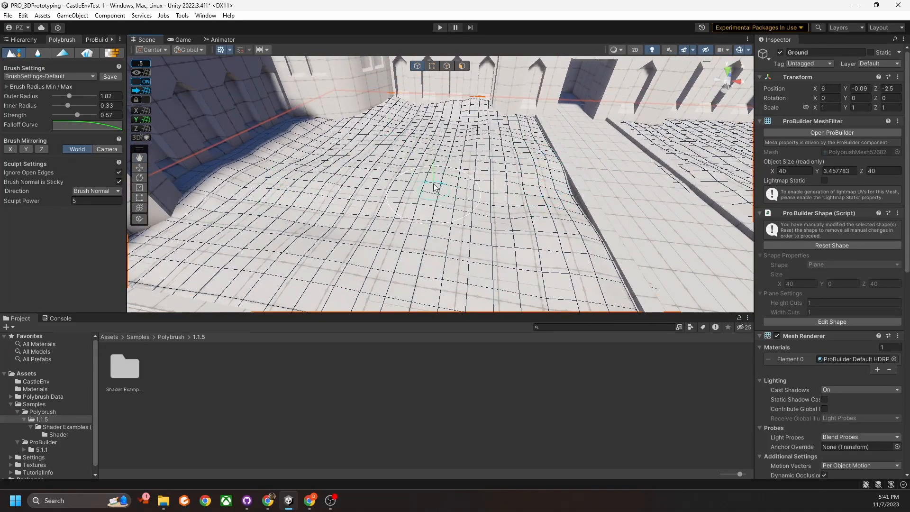
middle_drag(586, 203, 498, 221)
mouse_move(498, 222)
right_down()
mouse_move(606, 185)
mouse_move(305, 203)
mouse_move(514, 230)
mouse_move(490, 214)
mouse_move(589, 195)
mouse_move(520, 184)
mouse_move(380, 209)
right_up()
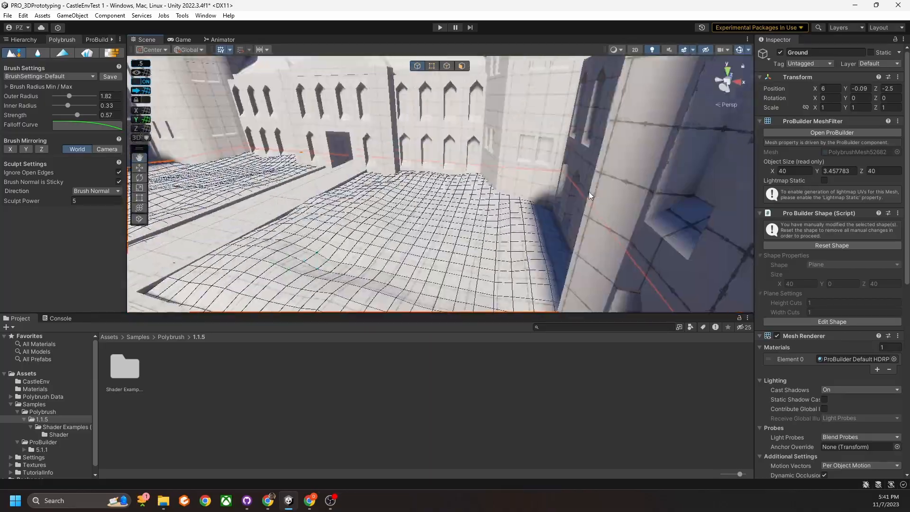
Draw a new ProBuilder plane in the courtyard corner and edit its position values.
click(15, 53)
click(97, 40)
click(20, 49)
right_drag(427, 166, 606, 217)
click(669, 236)
drag(380, 104, 468, 191)
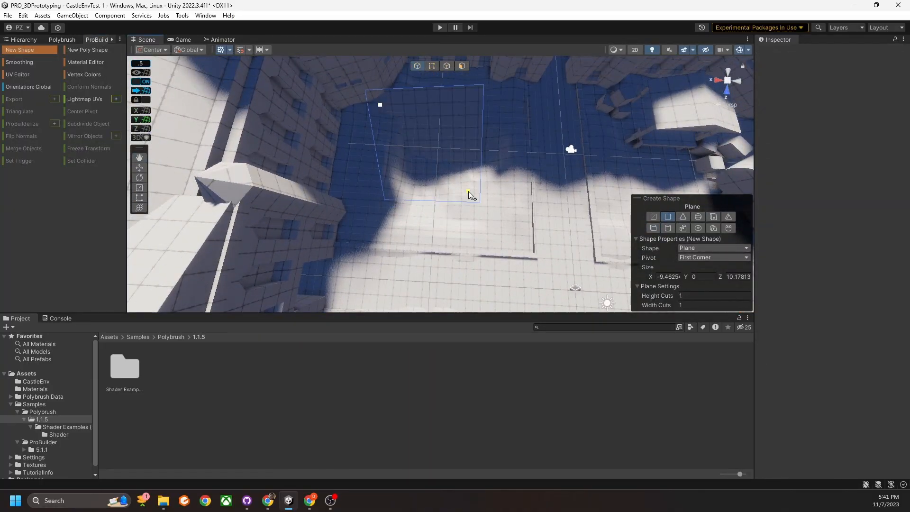
click(830, 89)
text(0)
drag(581, 278, 427, 142)
mouse_move(427, 141)
right_down()
mouse_move(503, 136)
mouse_move(504, 176)
mouse_move(537, 260)
mouse_move(469, 176)
right_up()
Select the new plane and subdivide its faces twice.
click(62, 40)
key(Delete)
click(470, 177)
click(97, 40)
click(462, 66)
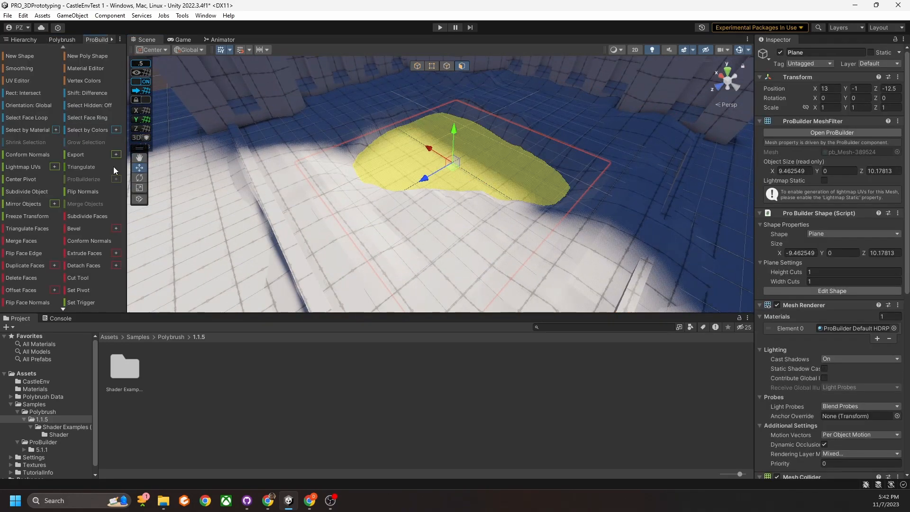
click(61, 305)
Sculpt a raised mound into the new plane with Polybrush.
click(62, 39)
click(15, 54)
mouse_move(403, 148)
mouse_down()
mouse_move(494, 174)
mouse_move(485, 137)
mouse_up()
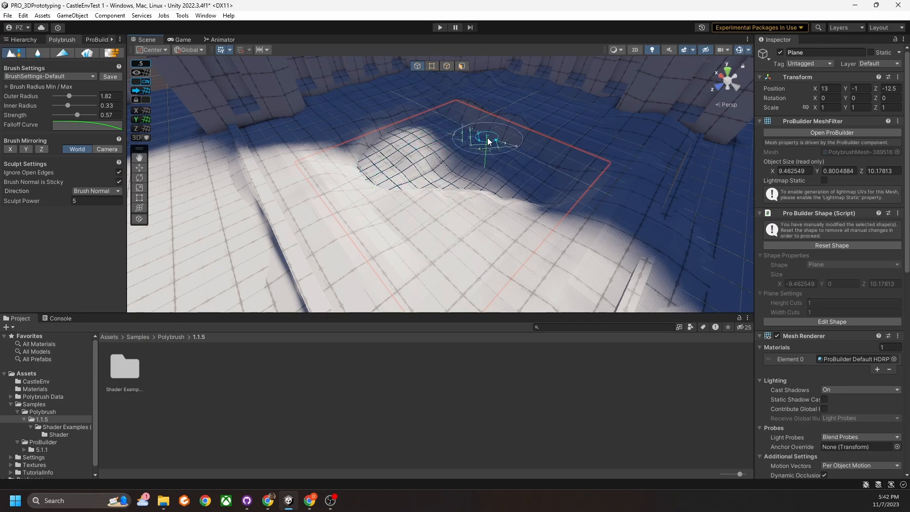
right_drag(485, 137, 421, 148)
Leave sculpt mode, select the Road object, and bring its corner into view.
click(14, 53)
mouse_move(479, 190)
right_down()
mouse_move(505, 220)
mouse_move(544, 196)
mouse_move(520, 213)
mouse_move(518, 201)
mouse_move(521, 209)
mouse_move(675, 199)
mouse_move(690, 207)
right_up()
click(544, 195)
right_drag(433, 209, 569, 215)
middle_drag(569, 216, 475, 218)
scroll(475, 218, up, 3)
right_drag(476, 218, 483, 216)
scroll(484, 215, down, 4)
middle_drag(484, 215, 471, 210)
scroll(473, 214, up, 3)
scroll(471, 210, up, 3)
mouse_move(450, 209)
right_down()
mouse_move(469, 216)
mouse_move(457, 218)
right_up()
scroll(457, 218, down, 3)
middle_drag(457, 217, 453, 204)
right_drag(452, 207, 665, 212)
scroll(594, 218, down, 3)
right_drag(593, 217, 371, 195)
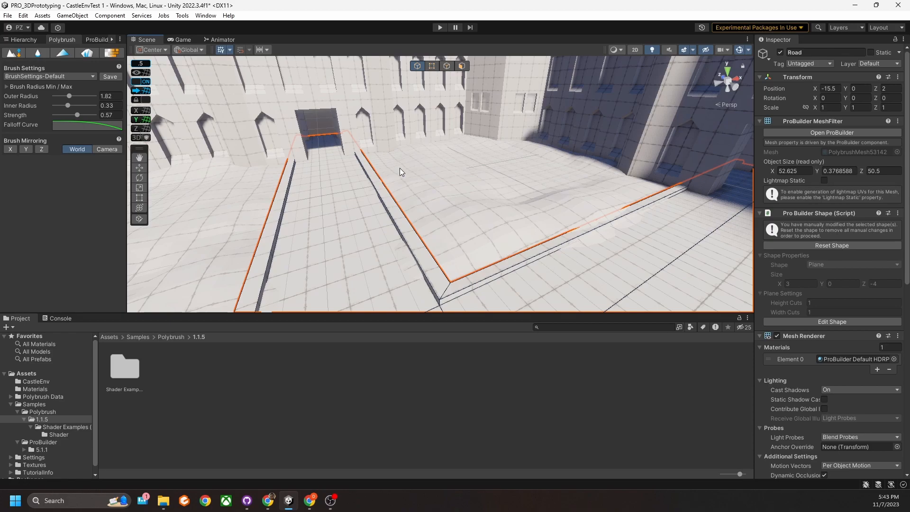
Look down the road toward the doorways and switch Polybrush to the Smooth brush.
right_drag(400, 168, 353, 187)
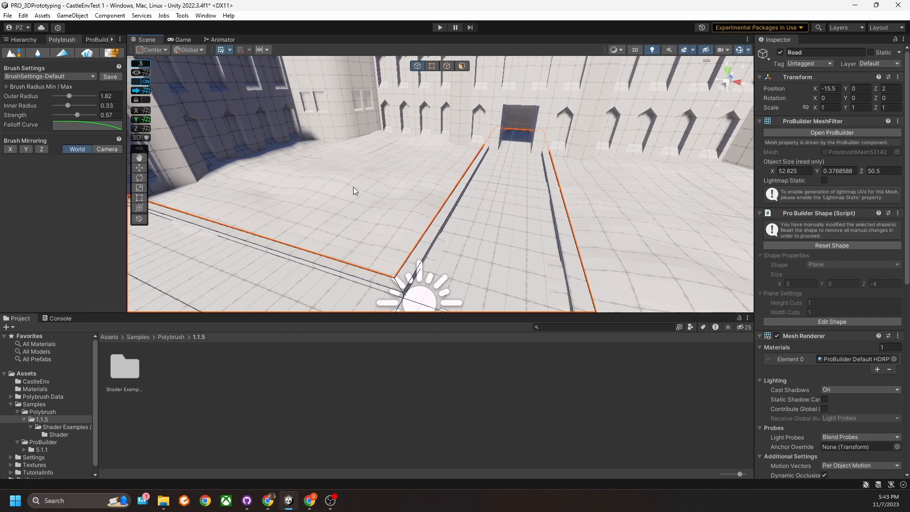
right_drag(353, 188, 399, 212)
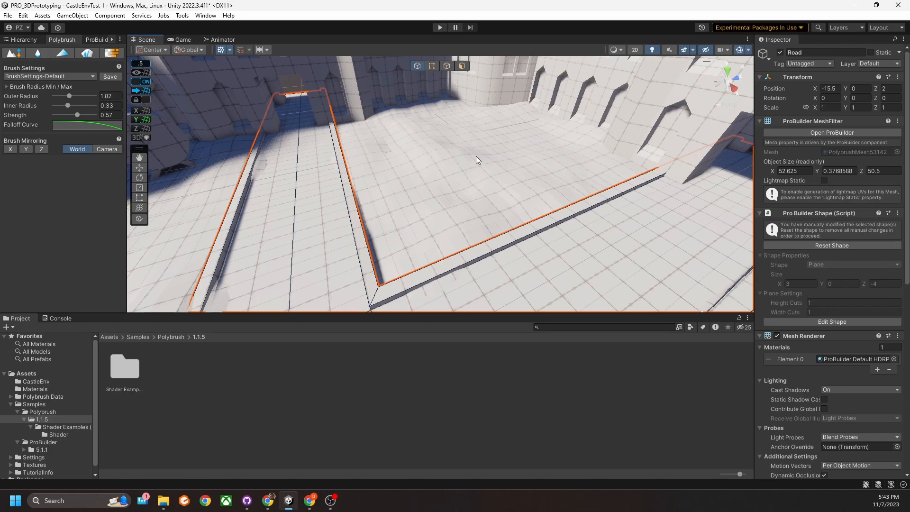
right_drag(471, 198, 511, 167)
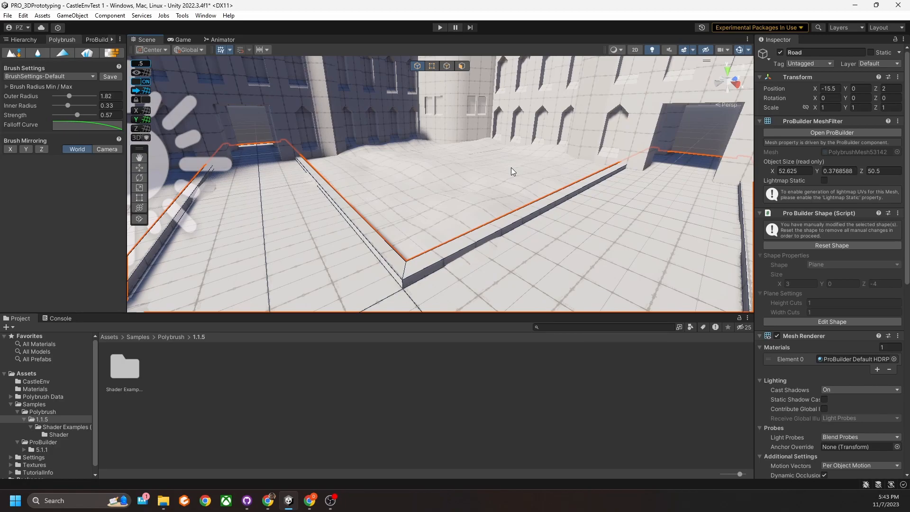
right_drag(601, 186, 536, 195)
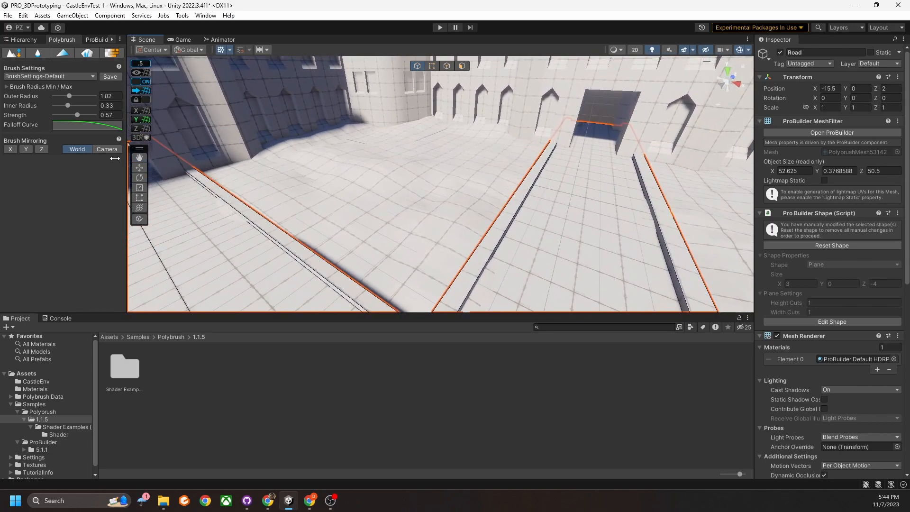
click(36, 52)
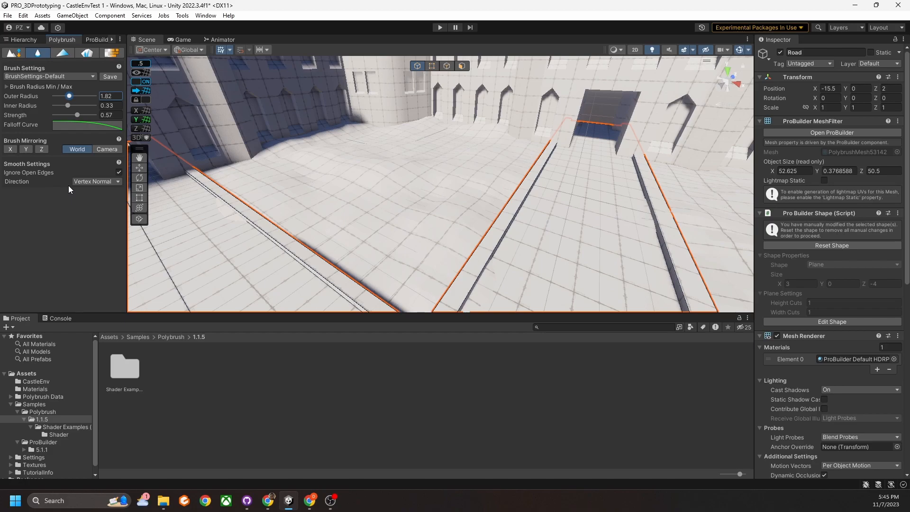
Deactivate the stray Plane object, selecting it from the Hierarchy.
mouse_move(305, 197)
right_down()
mouse_move(315, 228)
mouse_move(376, 160)
mouse_move(290, 171)
mouse_move(392, 156)
mouse_move(388, 165)
mouse_move(410, 167)
mouse_move(318, 172)
mouse_move(391, 167)
mouse_move(403, 178)
right_up()
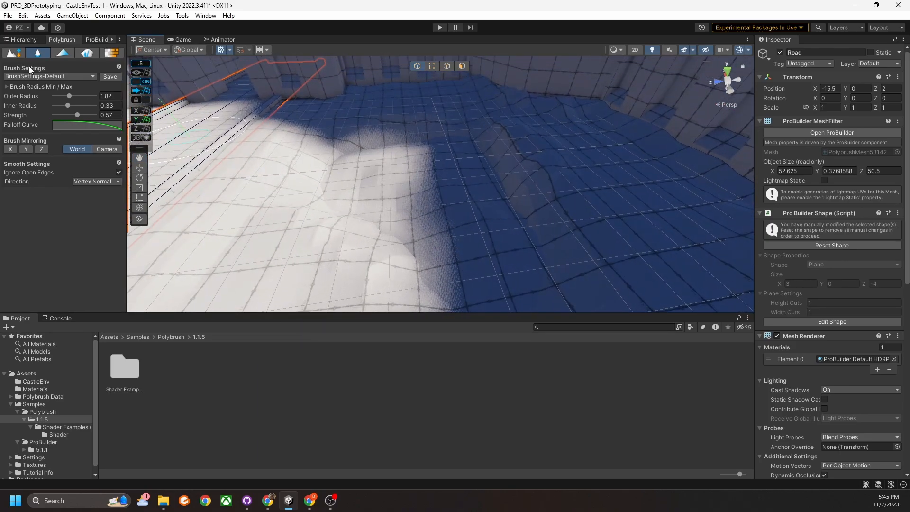
click(22, 39)
click(427, 227)
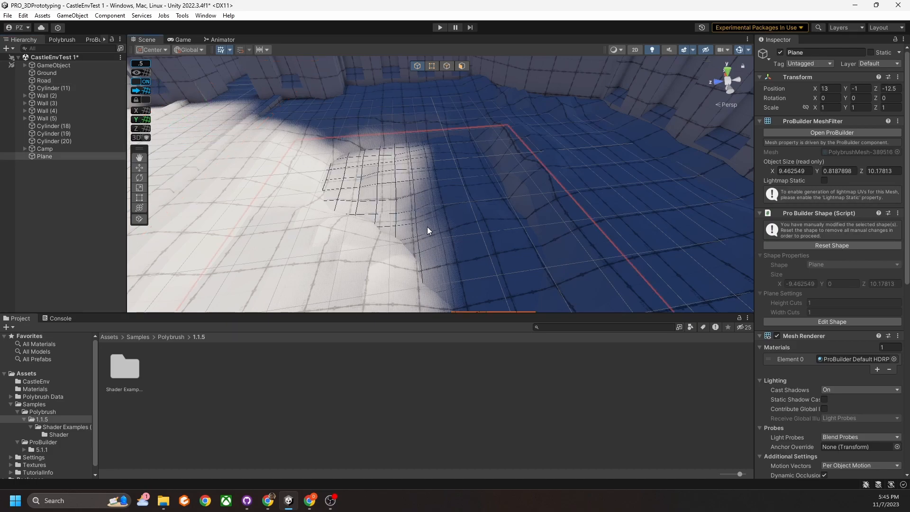
click(781, 52)
mouse_move(470, 194)
right_down()
mouse_move(518, 166)
mouse_move(494, 192)
mouse_move(503, 218)
mouse_move(427, 204)
right_up()
Back in Polybrush, smooth the small plane's bumps, then select the Ground mesh.
click(63, 39)
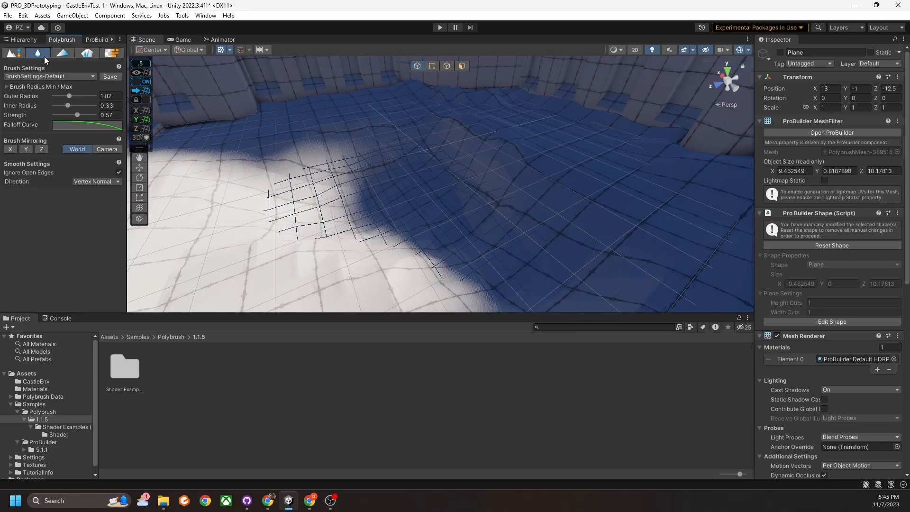
mouse_move(411, 171)
right_down()
mouse_move(444, 170)
mouse_move(451, 189)
mouse_move(346, 187)
mouse_move(419, 171)
right_up()
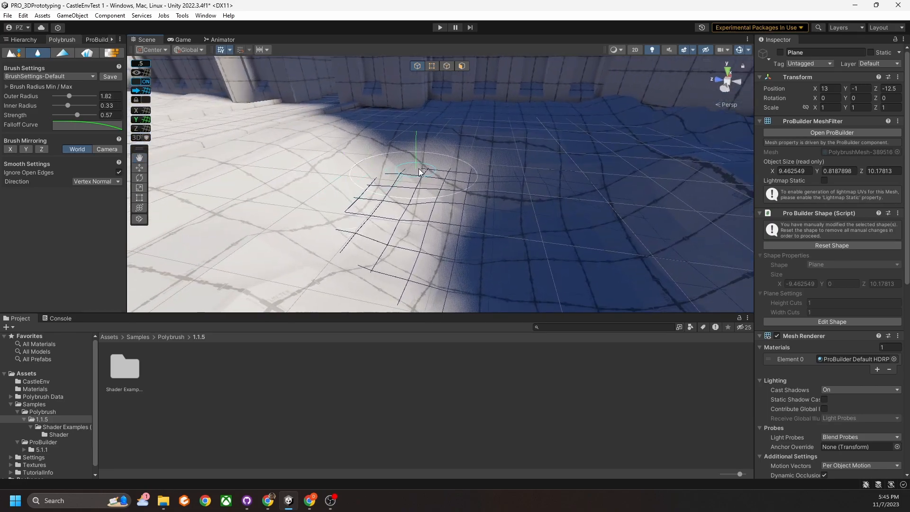
mouse_move(414, 197)
mouse_down()
mouse_move(491, 206)
mouse_move(455, 204)
mouse_up()
right_drag(455, 204, 494, 208)
middle_drag(498, 211, 473, 204)
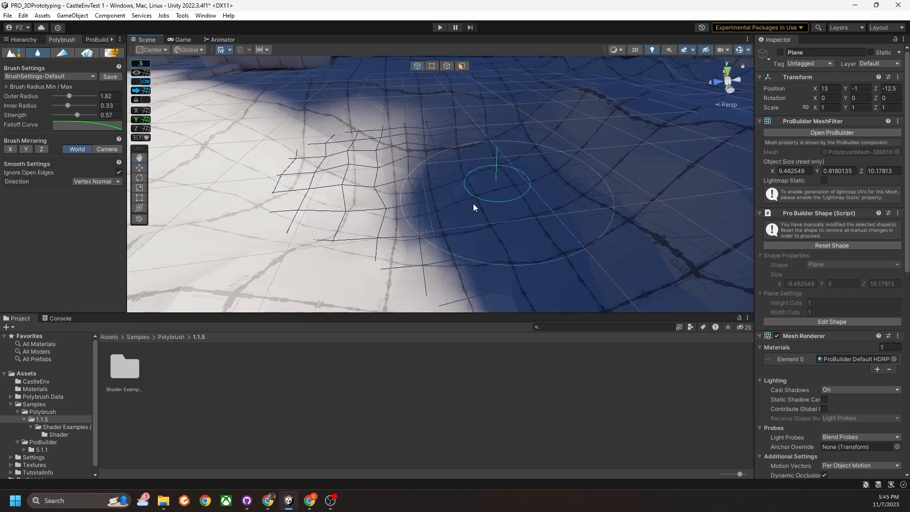
right_drag(474, 203, 519, 175)
click(498, 144)
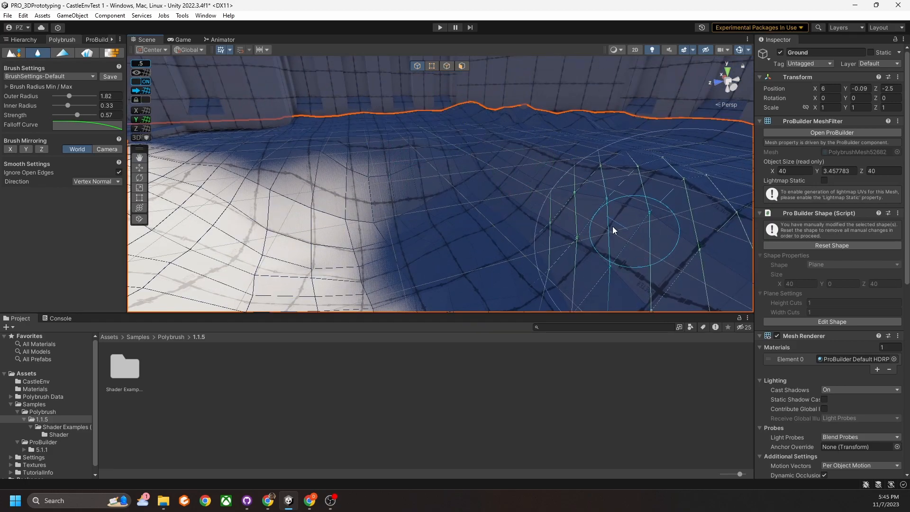
Paint Smooth strokes across the Ground terrain to flatten its bumps.
right_drag(573, 230, 467, 197)
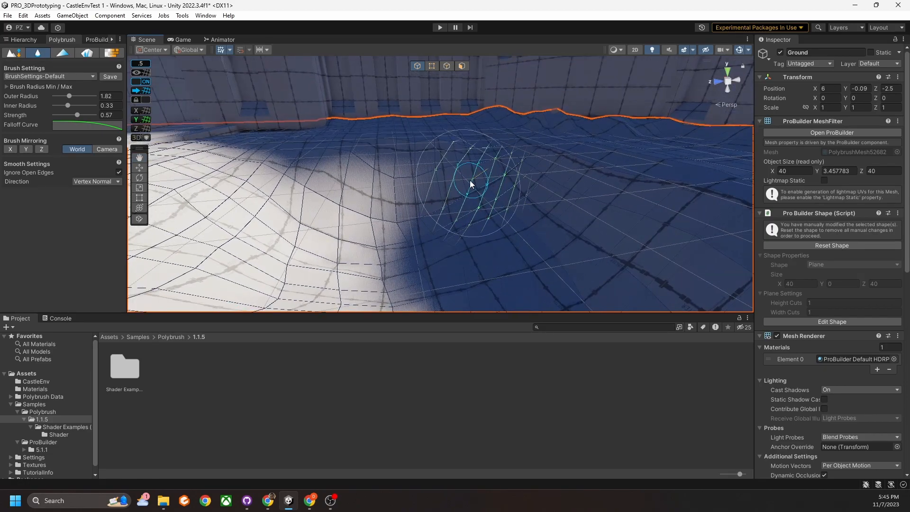
mouse_move(303, 182)
mouse_down()
mouse_move(466, 227)
mouse_move(473, 221)
mouse_up()
right_drag(473, 220, 378, 236)
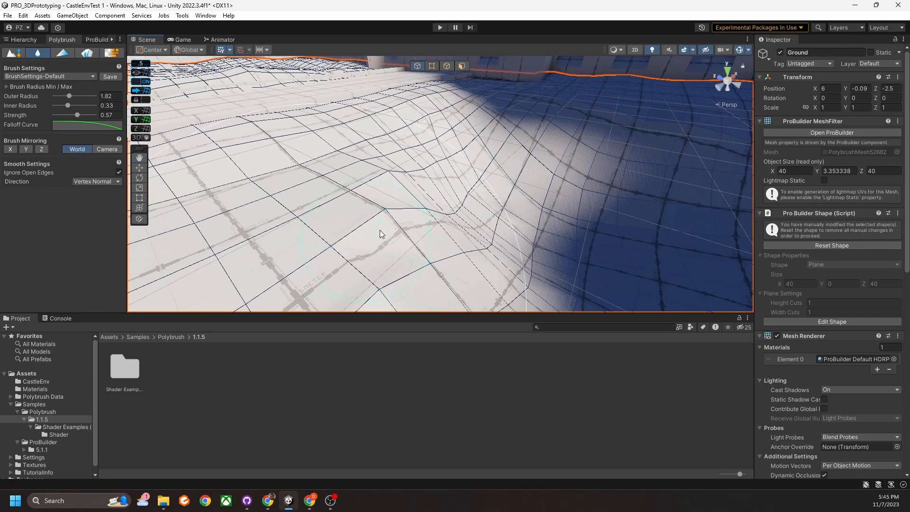
mouse_move(467, 195)
mouse_down()
mouse_move(488, 169)
mouse_move(414, 235)
mouse_move(404, 187)
mouse_move(417, 254)
mouse_up()
scroll(413, 240, down, 3)
right_drag(413, 238, 502, 194)
mouse_move(502, 193)
middle_down()
mouse_move(465, 212)
mouse_move(450, 199)
middle_up()
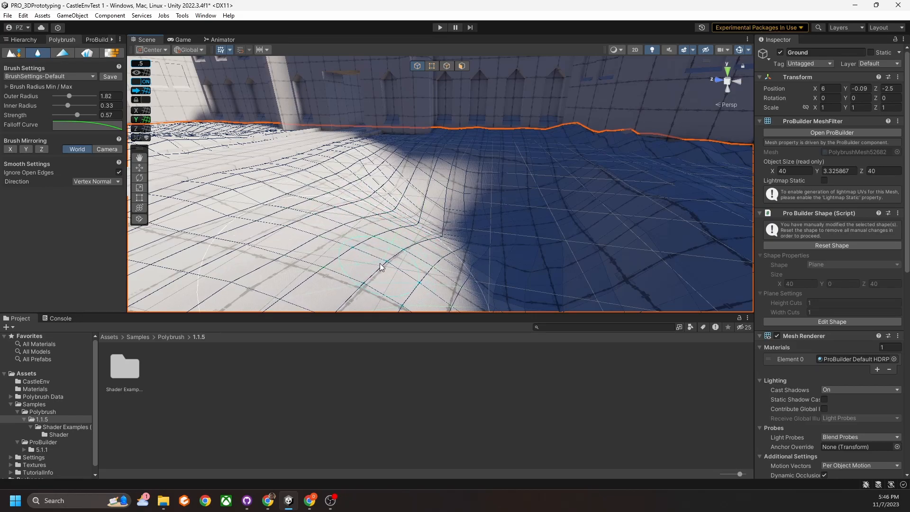
right_drag(417, 259, 464, 281)
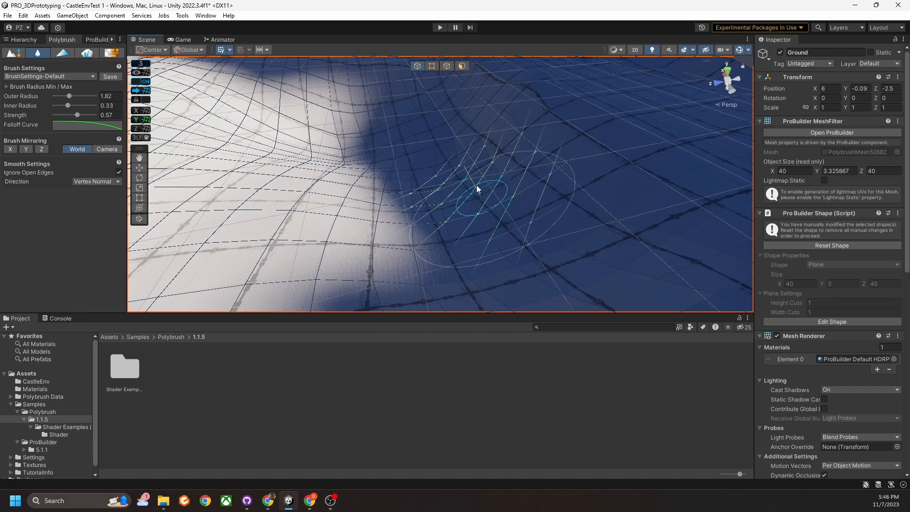
mouse_move(597, 237)
right_down()
mouse_move(620, 194)
mouse_move(512, 191)
mouse_move(526, 170)
right_up()
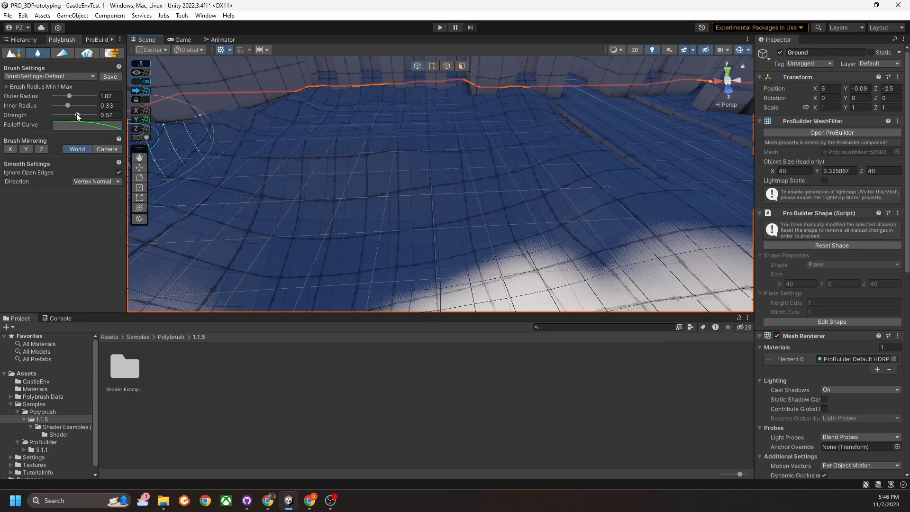
Raise the Smooth brush strength to 1 and bring the castle wall into view.
drag(92, 116, 95, 116)
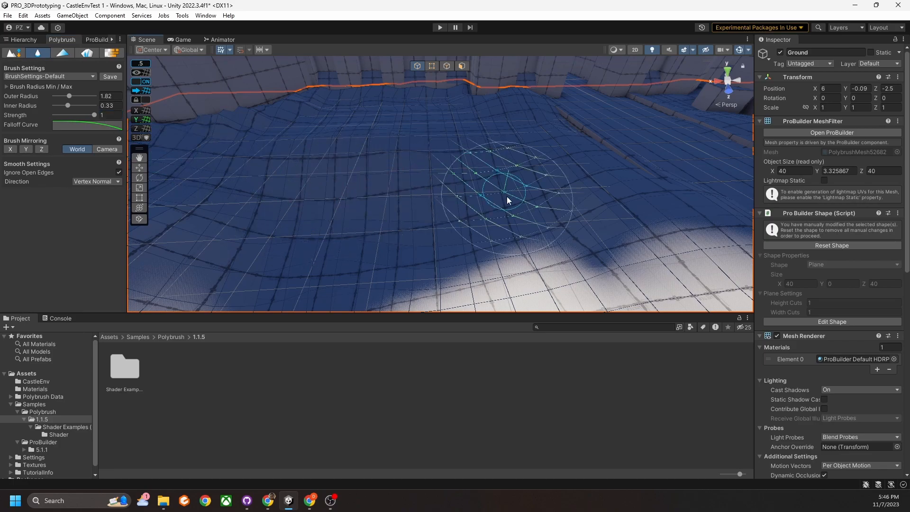
right_drag(538, 210, 458, 232)
middle_drag(460, 233, 471, 217)
right_drag(470, 217, 429, 179)
middle_drag(430, 179, 440, 219)
right_drag(440, 219, 480, 196)
middle_drag(480, 195, 481, 190)
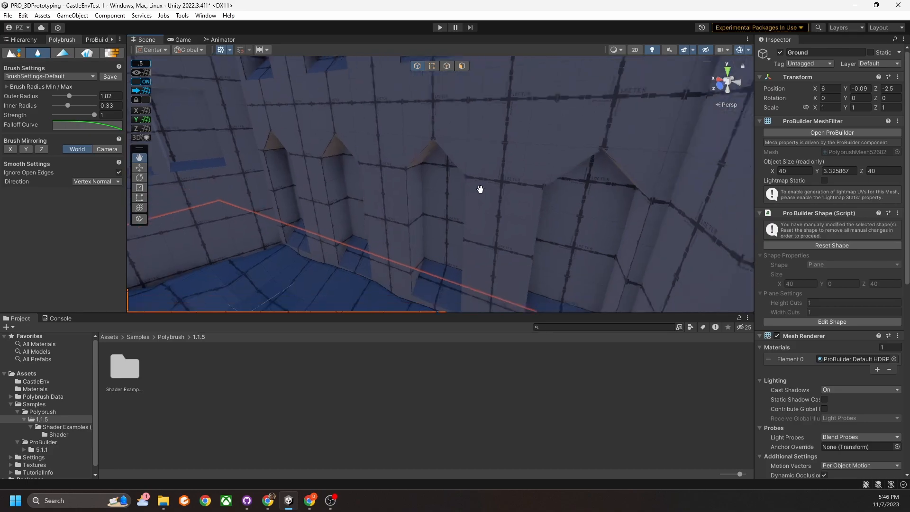
click(403, 177)
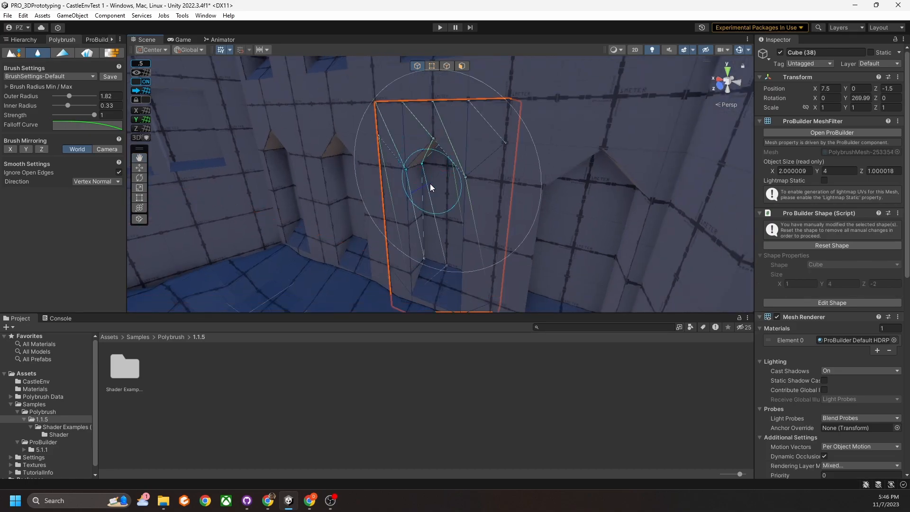
key(f)
mouse_move(419, 162)
mouse_down()
mouse_move(415, 214)
mouse_move(439, 238)
mouse_move(458, 203)
mouse_move(452, 172)
mouse_move(434, 197)
mouse_move(446, 189)
mouse_move(456, 197)
mouse_move(443, 203)
mouse_move(442, 239)
mouse_move(458, 264)
mouse_up()
mouse_move(458, 264)
right_down()
mouse_move(496, 271)
mouse_move(495, 283)
mouse_move(469, 256)
mouse_move(443, 258)
right_up()
key(w)
key(s)
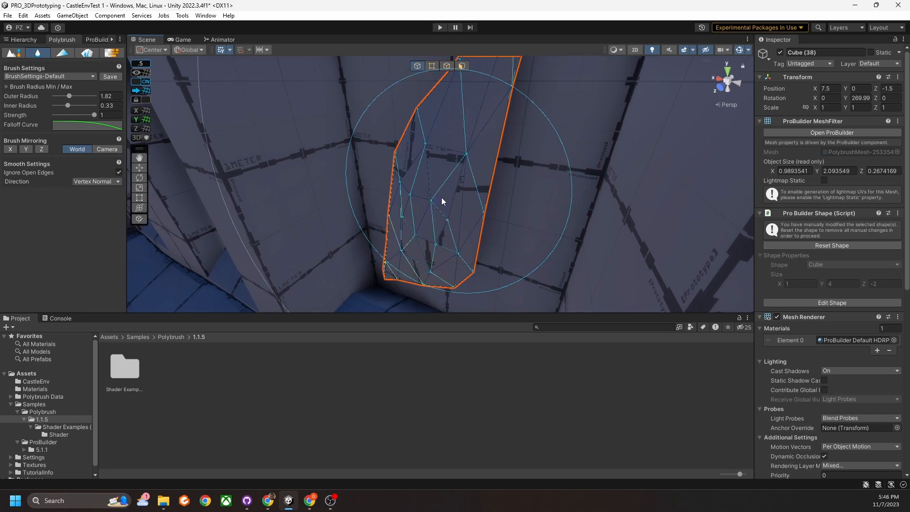
mouse_move(453, 153)
right_down()
mouse_move(498, 194)
mouse_move(536, 212)
mouse_move(520, 183)
right_up()
mouse_move(473, 212)
right_down()
mouse_move(489, 170)
mouse_move(486, 197)
mouse_move(517, 227)
right_up()
mouse_move(518, 230)
mouse_down()
mouse_move(550, 167)
mouse_move(514, 246)
mouse_move(550, 186)
mouse_move(518, 234)
mouse_move(545, 197)
mouse_up()
mouse_move(546, 197)
right_down()
mouse_move(475, 258)
mouse_move(464, 252)
mouse_move(453, 220)
mouse_move(529, 185)
mouse_move(433, 256)
mouse_move(368, 262)
mouse_move(301, 229)
mouse_move(315, 240)
mouse_move(298, 229)
mouse_move(244, 248)
mouse_move(416, 203)
right_up()
key(ctrl+z)
key(ctrl+z)
Switch to the Sculpt brush and raise a tall mound on the courtyard Ground.
click(11, 53)
right_drag(204, 144, 397, 148)
mouse_move(398, 147)
mouse_down()
mouse_move(407, 171)
mouse_move(420, 154)
mouse_move(412, 138)
mouse_move(448, 154)
mouse_up()
alt+drag(448, 155, 498, 147)
drag(497, 147, 495, 146)
alt+drag(495, 146, 328, 162)
scroll(327, 162, down, 3)
scroll(467, 170, up, 3)
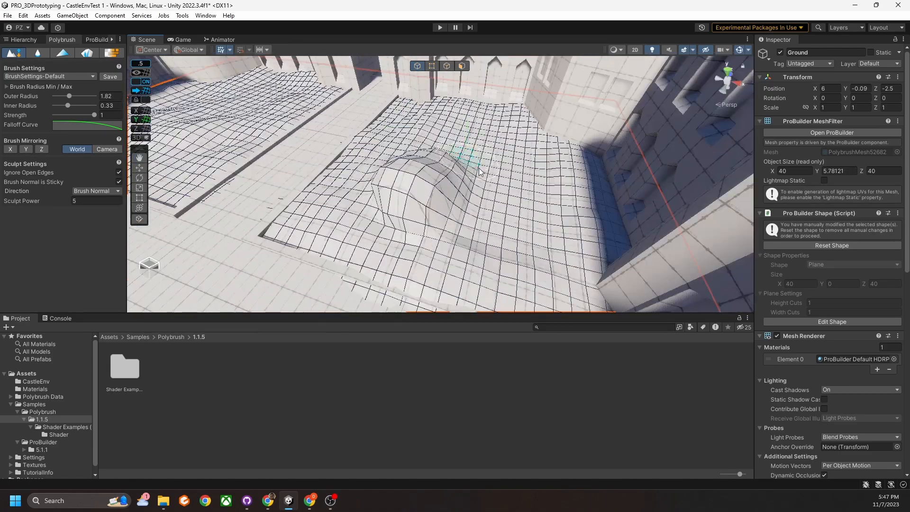
alt+drag(477, 167, 434, 164)
Switch to the Smooth brush and soften the mound's top and left side.
click(41, 56)
mouse_move(419, 223)
mouse_down()
mouse_move(424, 192)
mouse_move(427, 201)
mouse_move(476, 205)
mouse_move(451, 223)
mouse_up()
mouse_move(441, 167)
mouse_down()
mouse_move(450, 197)
mouse_move(441, 221)
mouse_move(408, 230)
mouse_move(423, 179)
mouse_move(405, 165)
mouse_move(386, 222)
mouse_move(363, 190)
mouse_move(348, 228)
mouse_move(331, 212)
mouse_up()
mouse_move(331, 212)
right_down()
mouse_move(467, 197)
mouse_move(290, 187)
mouse_move(636, 209)
mouse_move(549, 204)
right_up()
Smooth the mound's right side, undo three strokes with Ctrl+Z, then smooth it down again.
middle_drag(549, 204, 549, 199)
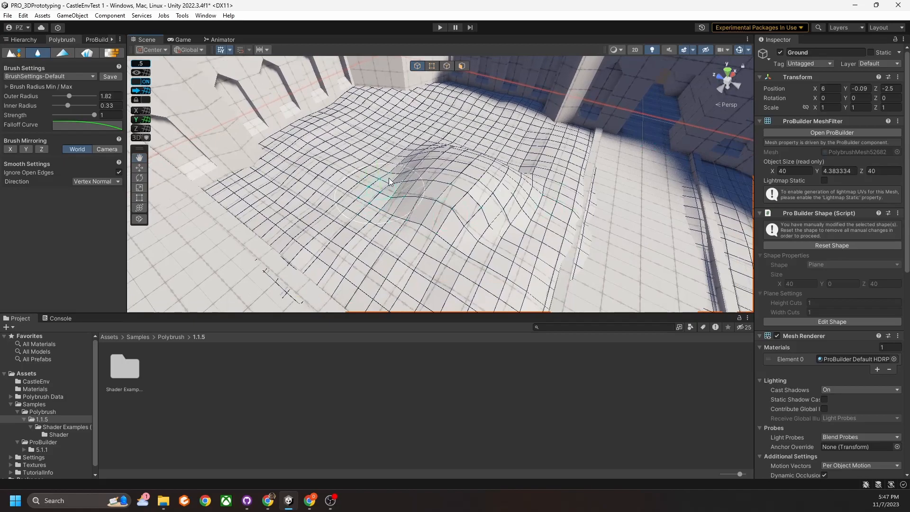
mouse_move(419, 212)
mouse_down()
mouse_move(499, 179)
mouse_move(439, 166)
mouse_move(410, 182)
mouse_up()
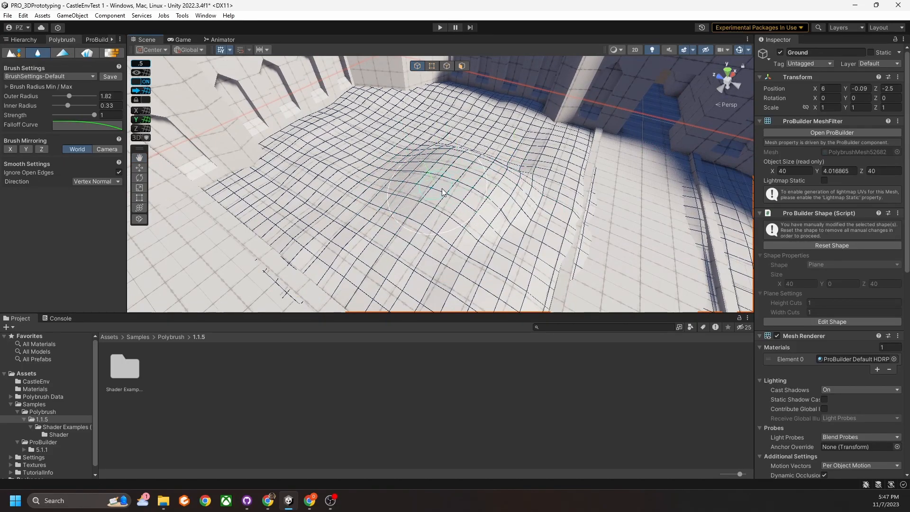
mouse_move(471, 165)
mouse_down()
mouse_move(460, 173)
mouse_move(477, 221)
mouse_up()
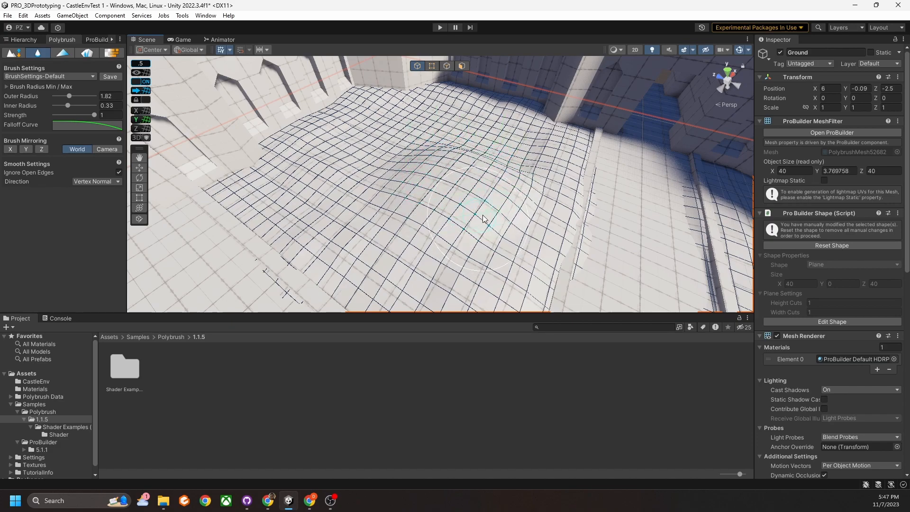
key(ctrl+z)
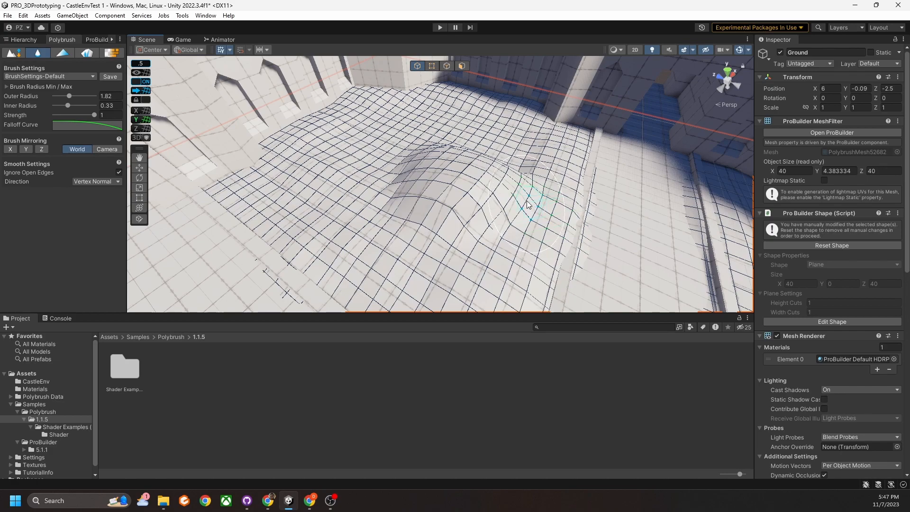
key(ctrl+z)
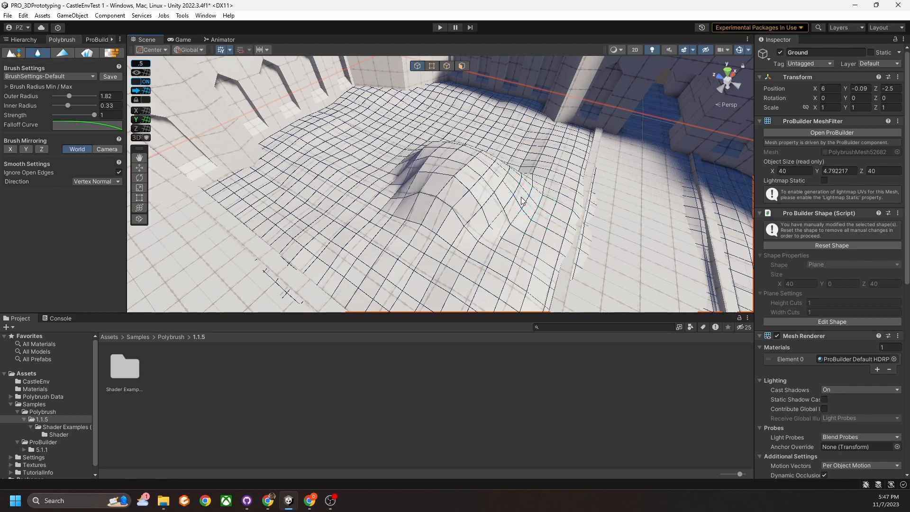
key(ctrl+z)
drag(518, 199, 480, 207)
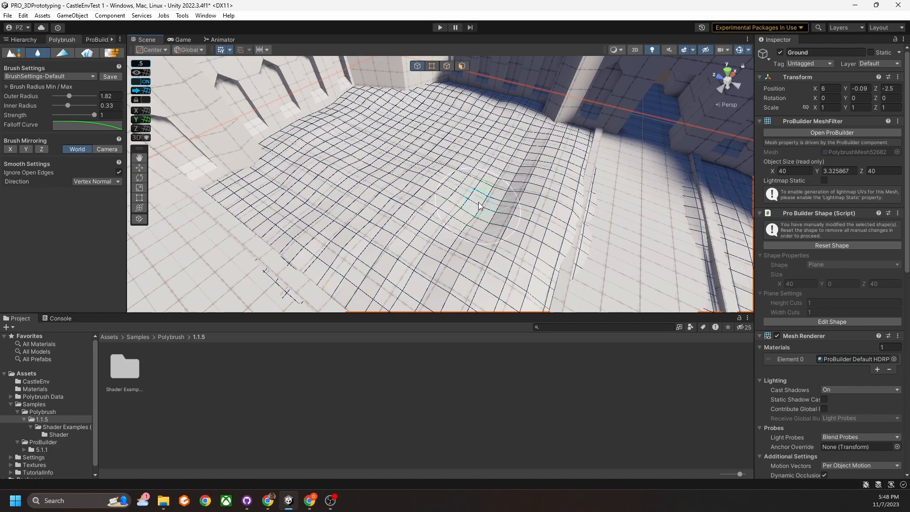
Switch Polybrush to Paint Vertex Colors and enable Flood to fill whole meshes.
click(63, 53)
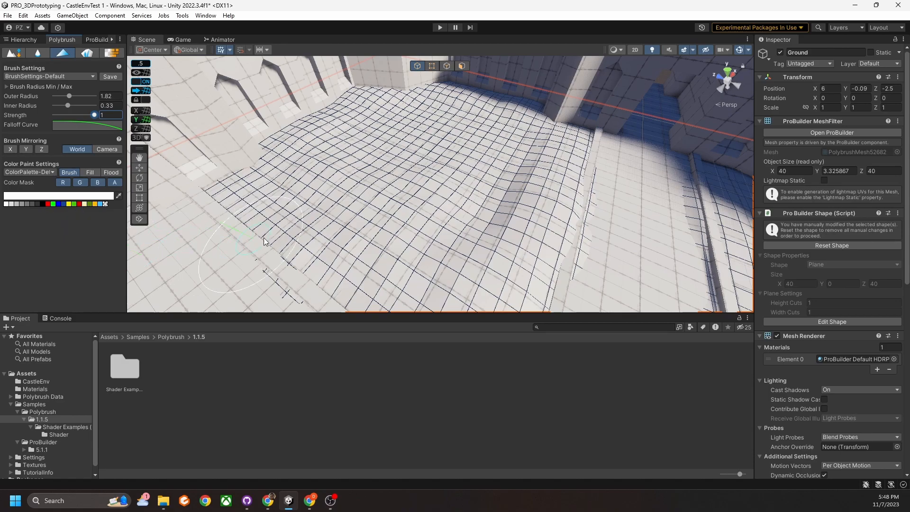
mouse_move(361, 204)
right_down()
mouse_move(510, 217)
mouse_move(520, 190)
mouse_move(447, 204)
mouse_move(527, 196)
mouse_move(243, 208)
right_up()
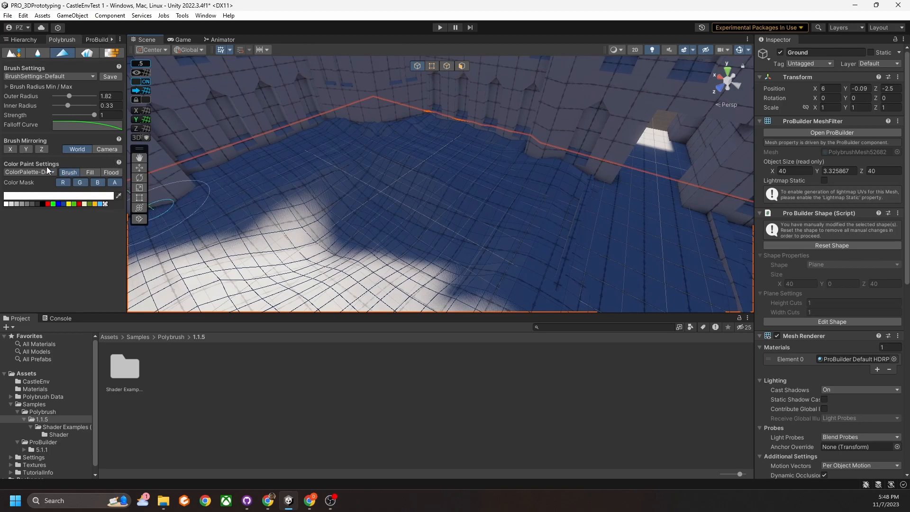
click(102, 172)
right_drag(323, 204, 348, 218)
scroll(348, 218, down, 3)
middle_drag(348, 218, 359, 212)
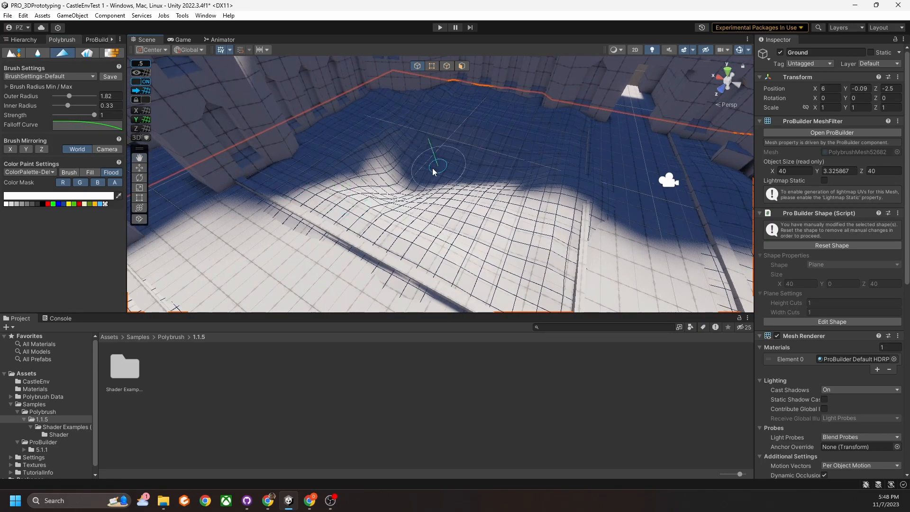
Flood the courtyard Ground with green vertex colour, leaving the road uncoloured.
click(89, 204)
click(263, 217)
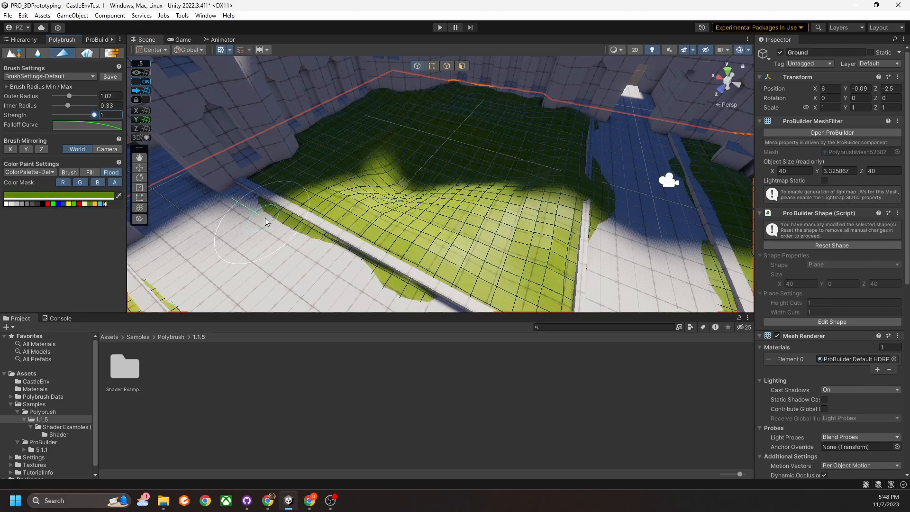
mouse_move(318, 203)
right_down()
mouse_move(418, 175)
mouse_move(407, 198)
right_up()
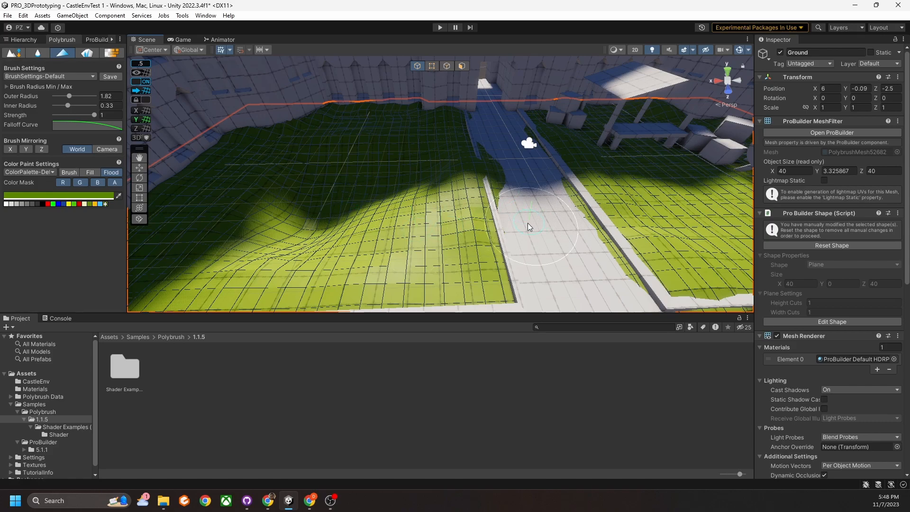
mouse_move(466, 191)
right_down()
mouse_move(388, 223)
mouse_move(396, 207)
mouse_move(390, 199)
mouse_move(402, 190)
mouse_move(293, 211)
mouse_move(475, 209)
mouse_move(446, 195)
right_up()
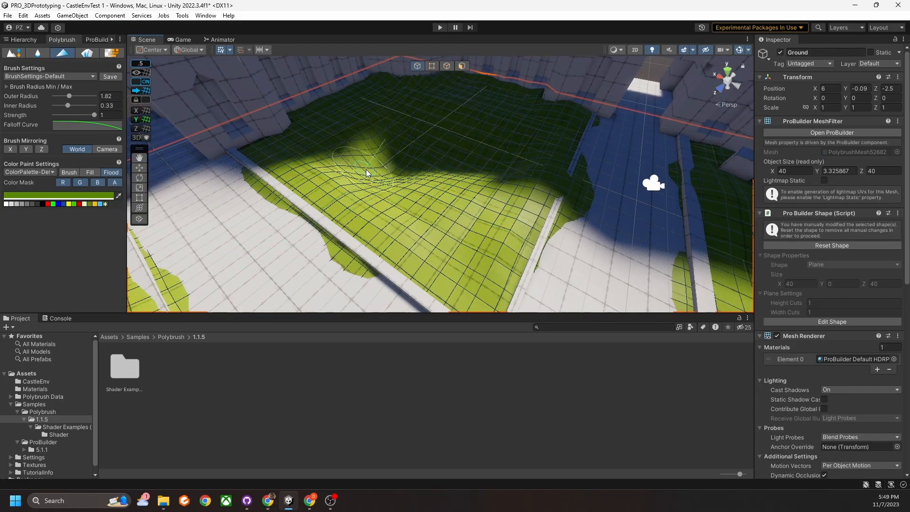
mouse_move(419, 226)
right_down()
mouse_move(410, 233)
mouse_move(415, 221)
mouse_move(407, 238)
mouse_move(433, 226)
mouse_move(392, 203)
right_up()
Switch to the Move tool and select the Road object.
scroll(392, 203, up, 3)
key(w)
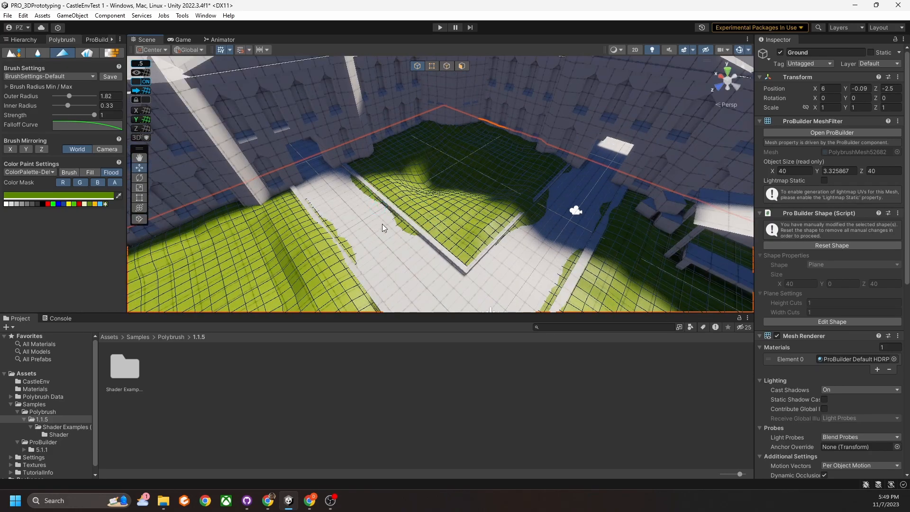
click(355, 248)
right_drag(453, 231, 513, 165)
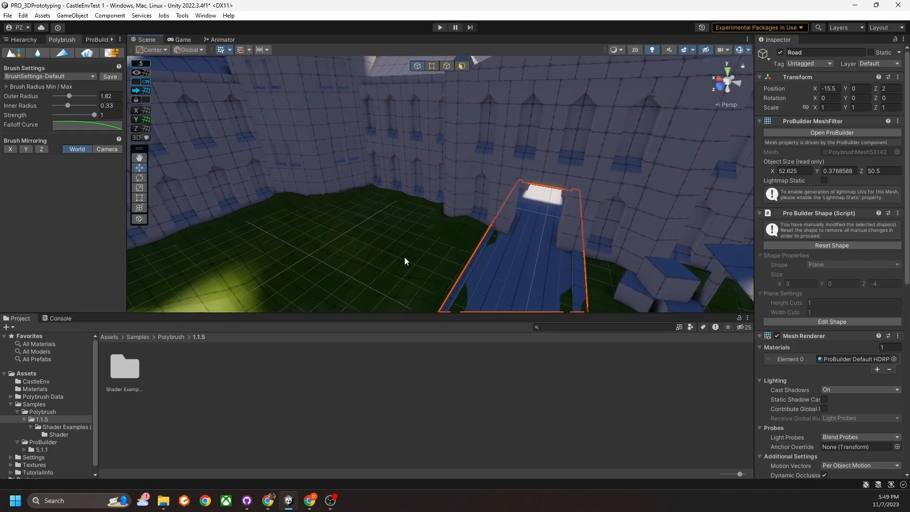
Select the gate door and set the vertex paint colour to pale cream FFE9A5.
click(510, 237)
click(497, 184)
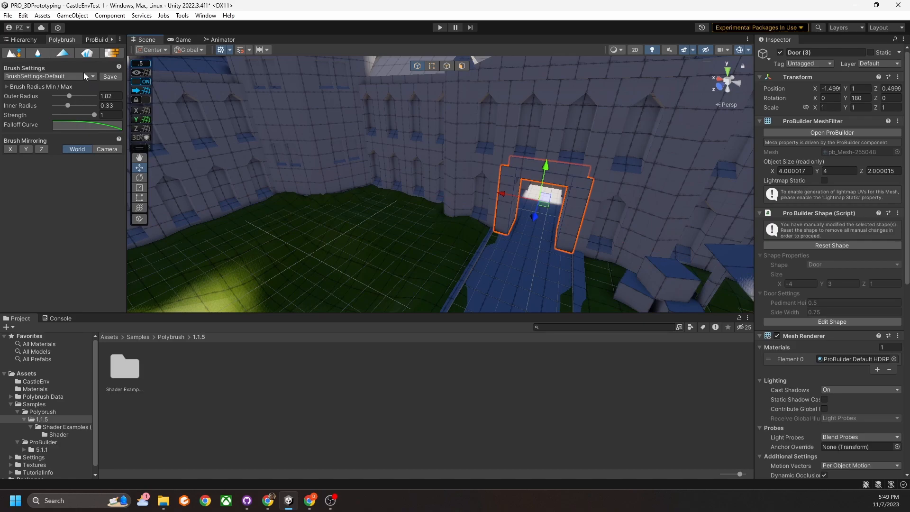
click(64, 51)
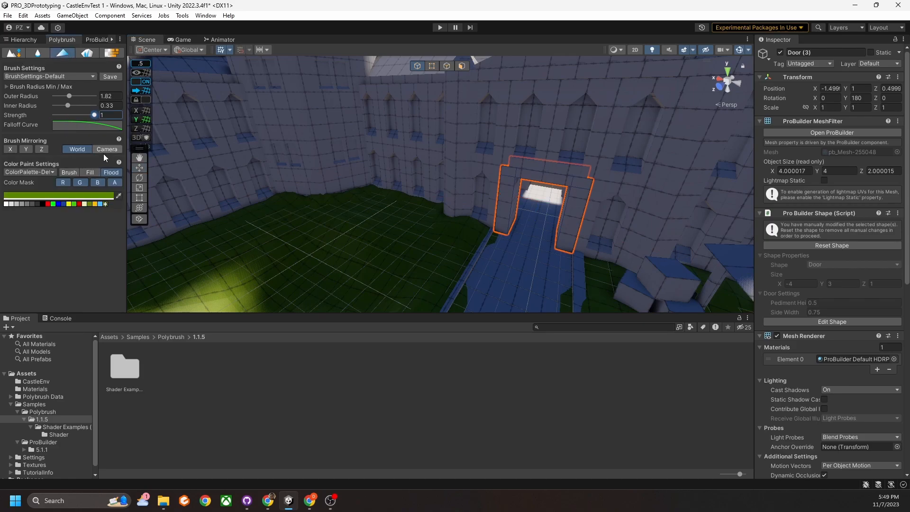
click(95, 204)
click(74, 195)
drag(151, 248, 122, 234)
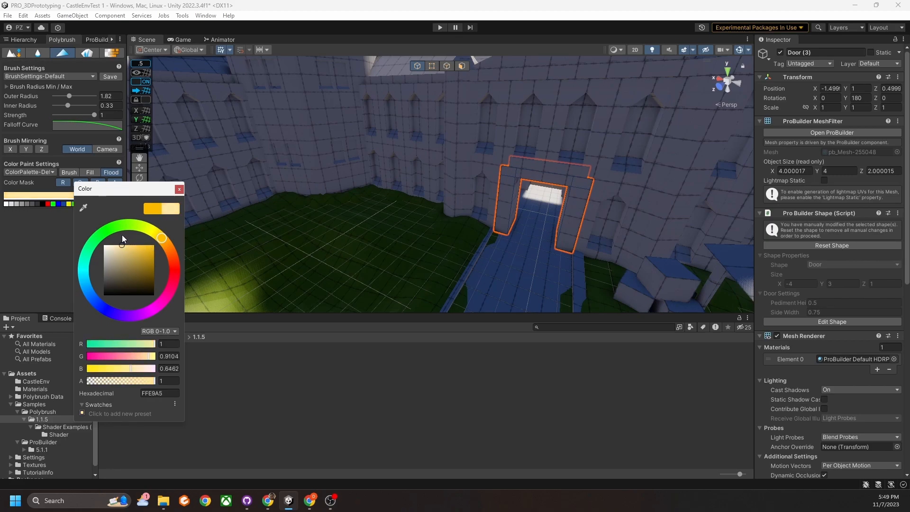
click(179, 190)
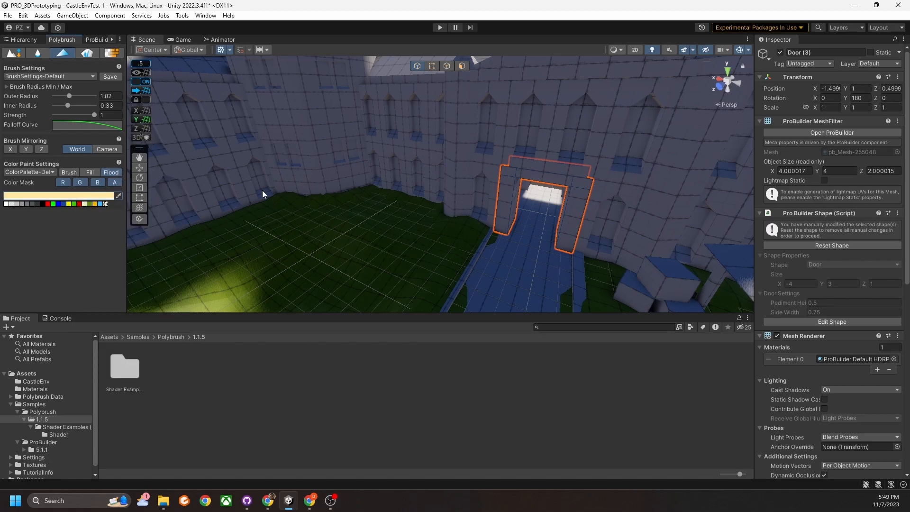
Back the camera away and paint the gate wall cream.
right_drag(507, 187, 560, 232)
key(s)
mouse_move(461, 158)
mouse_down()
mouse_move(441, 137)
mouse_move(491, 157)
mouse_move(512, 181)
mouse_up()
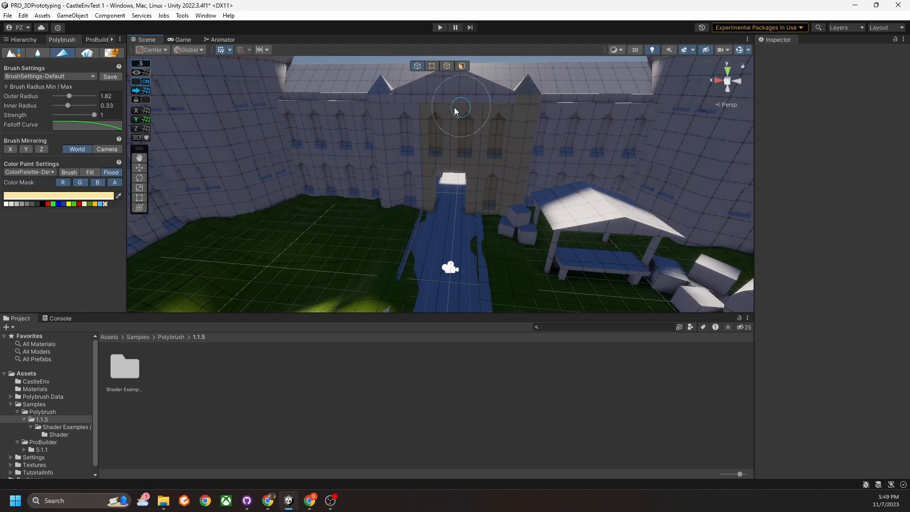
Paint the left tower, right wall, corner tower and central tower cream.
mouse_move(399, 132)
mouse_down()
mouse_move(382, 121)
mouse_move(375, 165)
mouse_move(303, 155)
mouse_move(326, 164)
mouse_up()
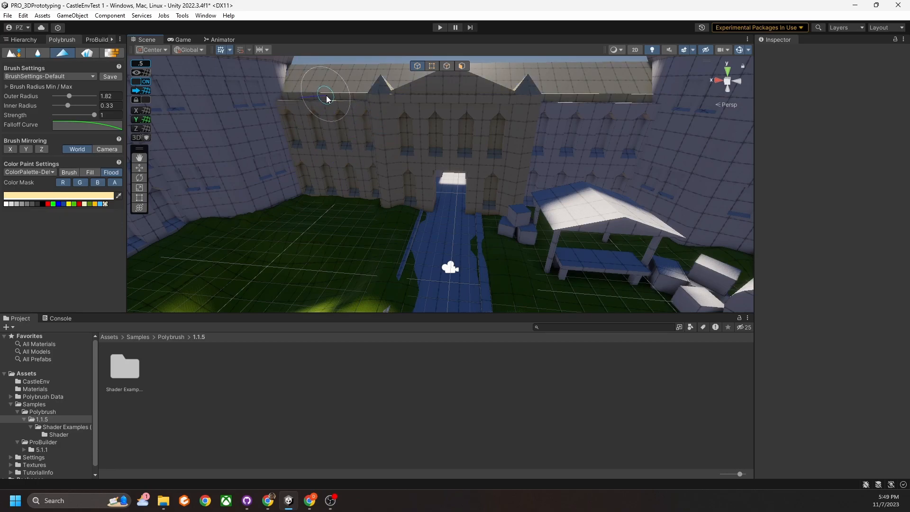
drag(546, 170, 671, 152)
right_drag(673, 151, 713, 140)
mouse_move(480, 165)
mouse_down()
mouse_move(517, 180)
mouse_move(560, 176)
mouse_move(588, 132)
mouse_move(667, 202)
mouse_up()
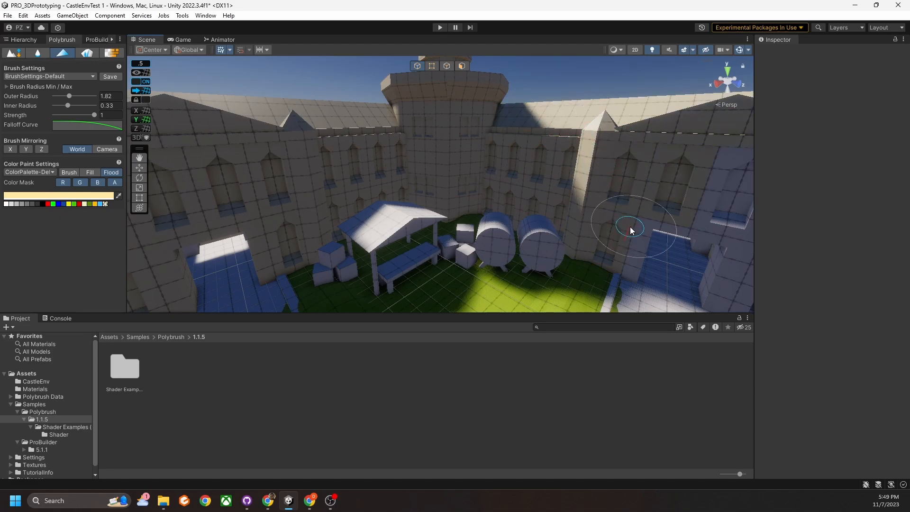
Undo an accidental cream flood on the courtyard ground so it stays green.
right_drag(679, 198, 698, 195)
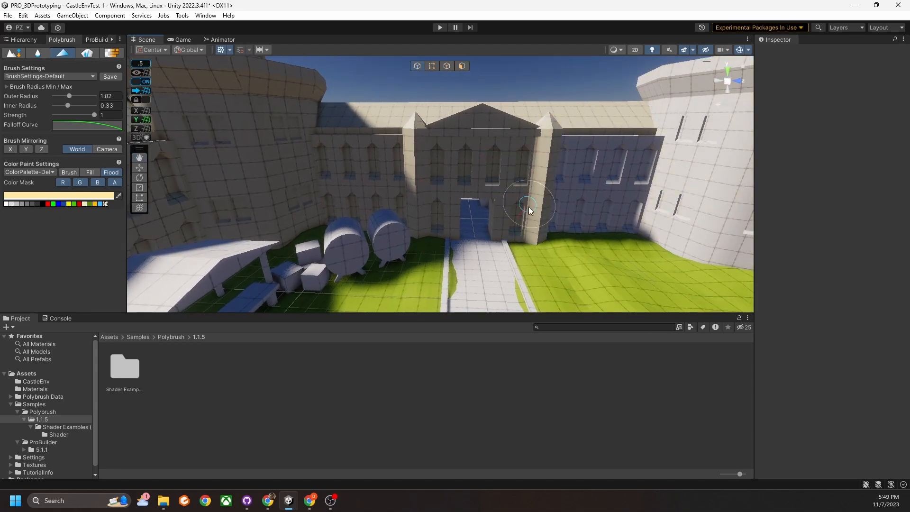
right_drag(627, 185, 480, 185)
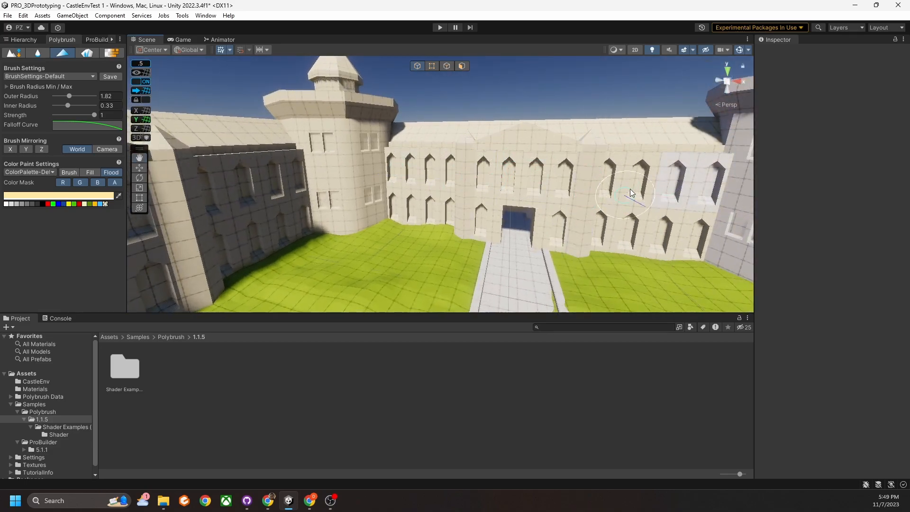
right_drag(628, 193, 675, 187)
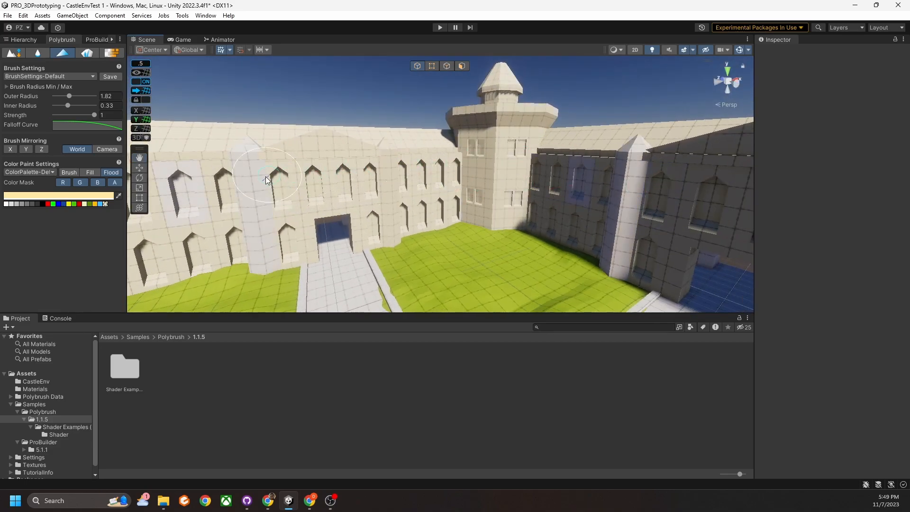
mouse_move(531, 171)
right_down()
mouse_move(584, 177)
mouse_move(334, 171)
right_up()
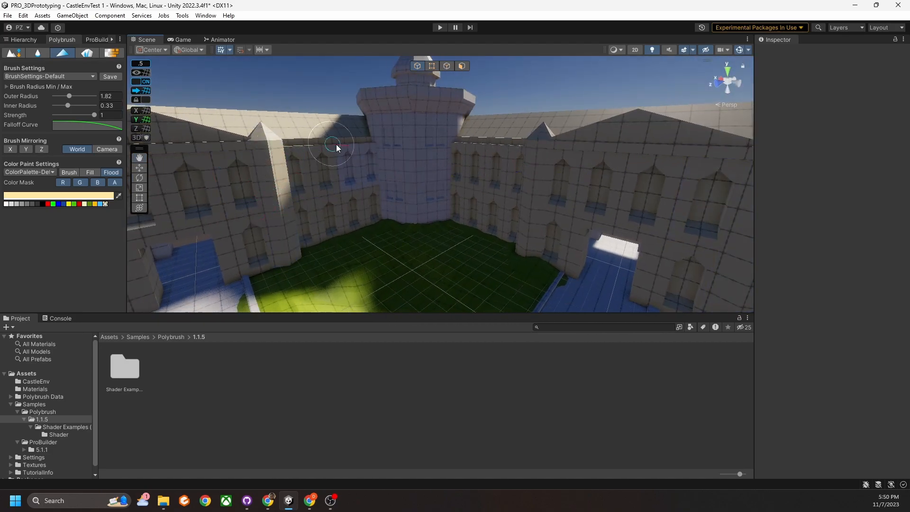
mouse_move(338, 159)
right_down()
mouse_move(488, 264)
mouse_move(356, 290)
mouse_move(362, 159)
mouse_move(536, 166)
mouse_move(490, 151)
right_up()
click(475, 280)
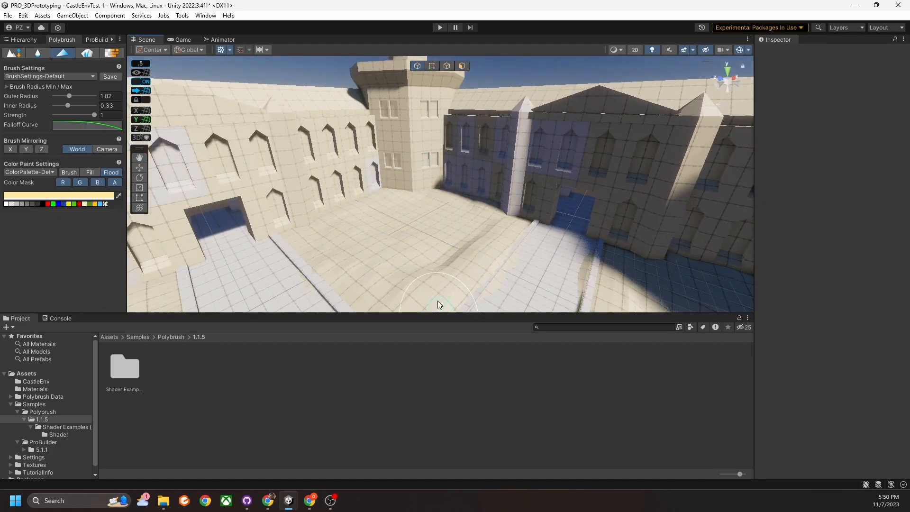
key(ctrl+z)
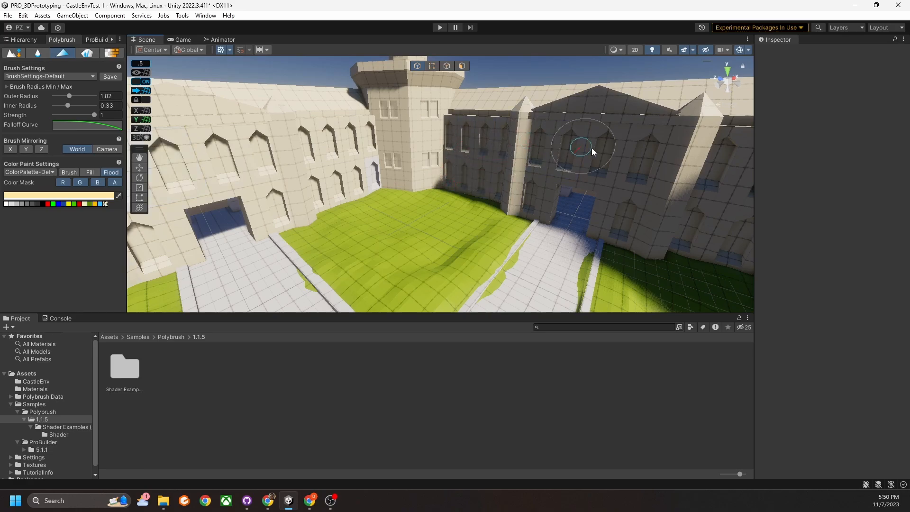
Zoom out and paint the facade windows, gatehouse and right wing walls and roof cream.
right_drag(412, 158, 562, 174)
right_drag(315, 145, 863, 157)
right_drag(747, 175, 64, 182)
scroll(338, 218, down, 10)
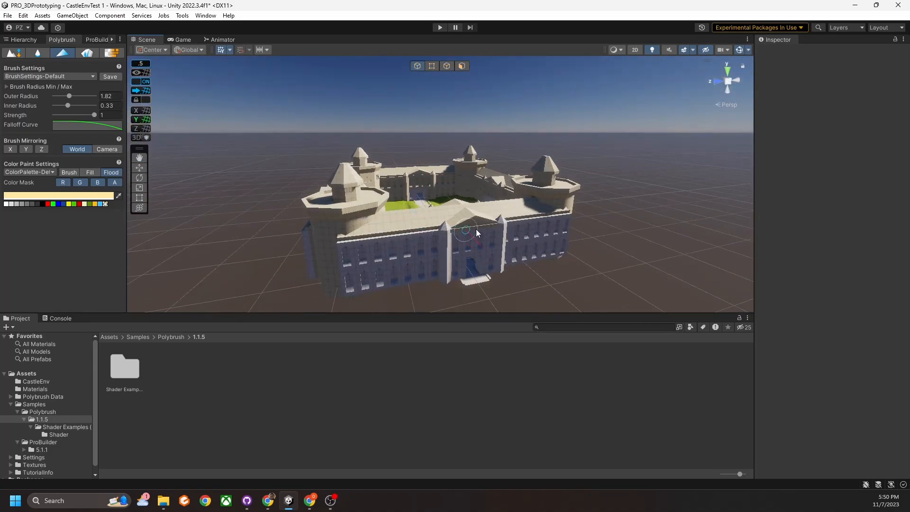
scroll(478, 228, up, 6)
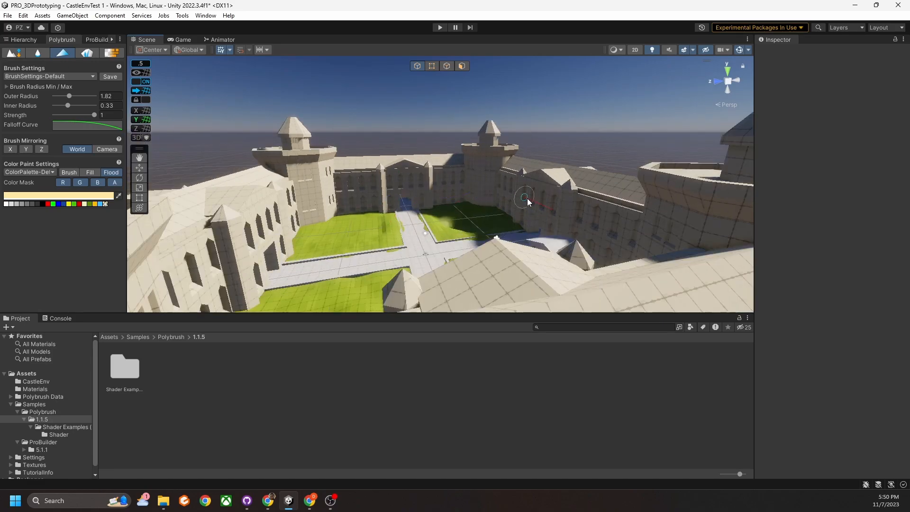
scroll(525, 201, down, 6)
mouse_move(306, 190)
mouse_down()
mouse_move(304, 241)
mouse_move(390, 190)
mouse_move(342, 190)
mouse_up()
mouse_move(421, 188)
mouse_down()
mouse_move(491, 214)
mouse_move(573, 178)
mouse_up()
alt+drag(418, 199, 439, 202)
middle_drag(442, 256, 451, 265)
mouse_move(701, 262)
mouse_down()
mouse_move(713, 202)
mouse_move(680, 227)
mouse_up()
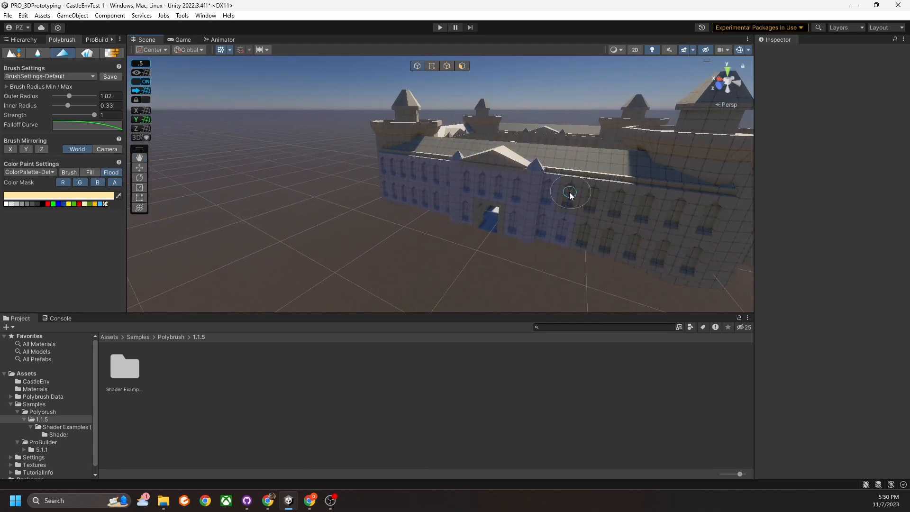
Add a new palette swatch and flood the courtyard floor dark grey.
scroll(443, 244, down, 5)
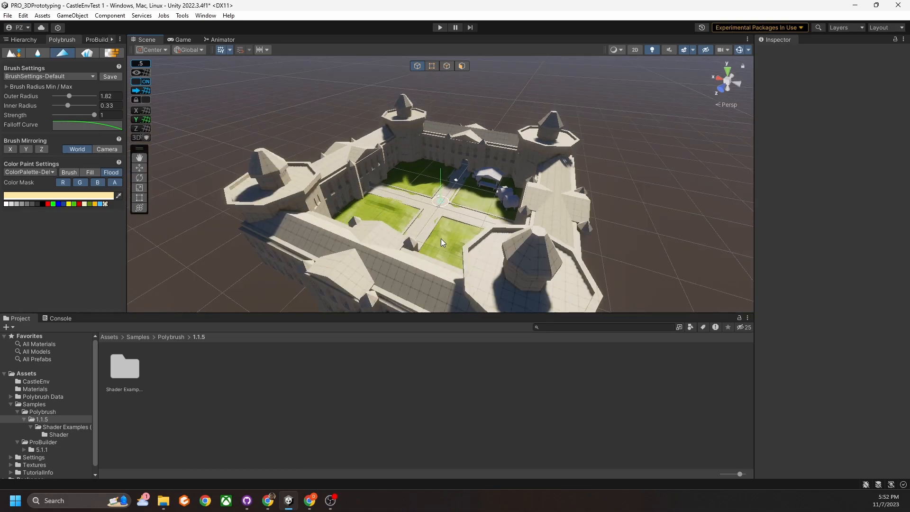
scroll(440, 238, up, 5)
mouse_move(438, 237)
right_down()
mouse_move(433, 270)
mouse_move(346, 199)
mouse_move(372, 198)
right_up()
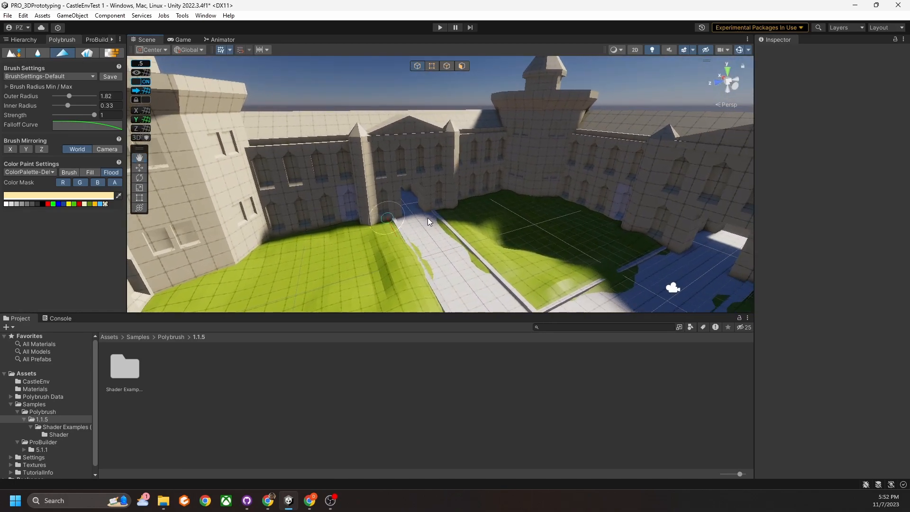
mouse_move(401, 249)
right_down()
mouse_move(466, 275)
mouse_move(354, 280)
mouse_move(500, 223)
mouse_move(480, 228)
mouse_move(579, 208)
mouse_move(538, 218)
mouse_move(519, 211)
right_up()
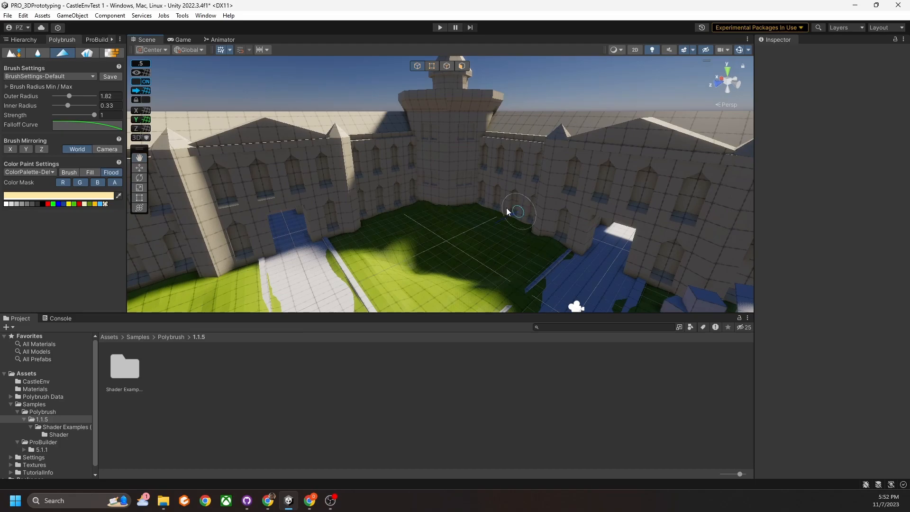
mouse_move(338, 179)
right_down()
mouse_move(443, 169)
mouse_move(380, 172)
right_up()
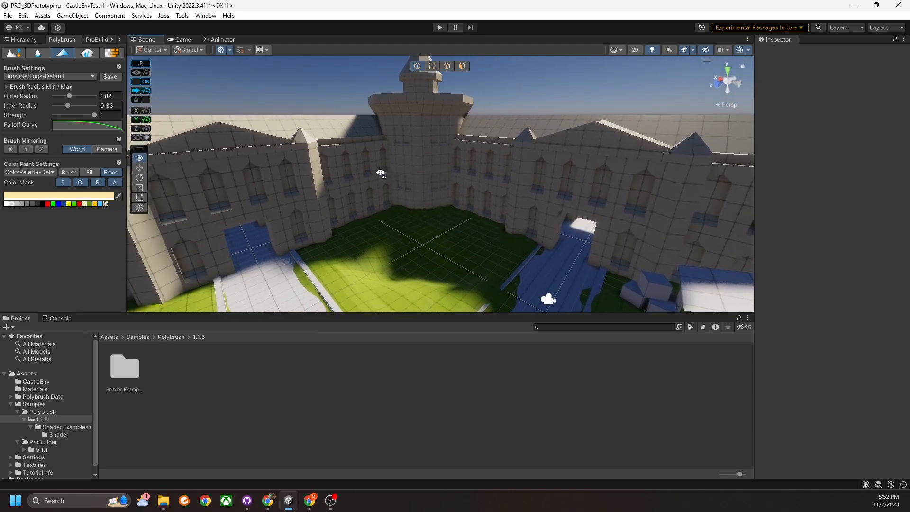
mouse_move(310, 182)
right_down()
mouse_move(492, 209)
mouse_move(451, 256)
mouse_move(423, 234)
right_up()
right_drag(434, 190, 393, 201)
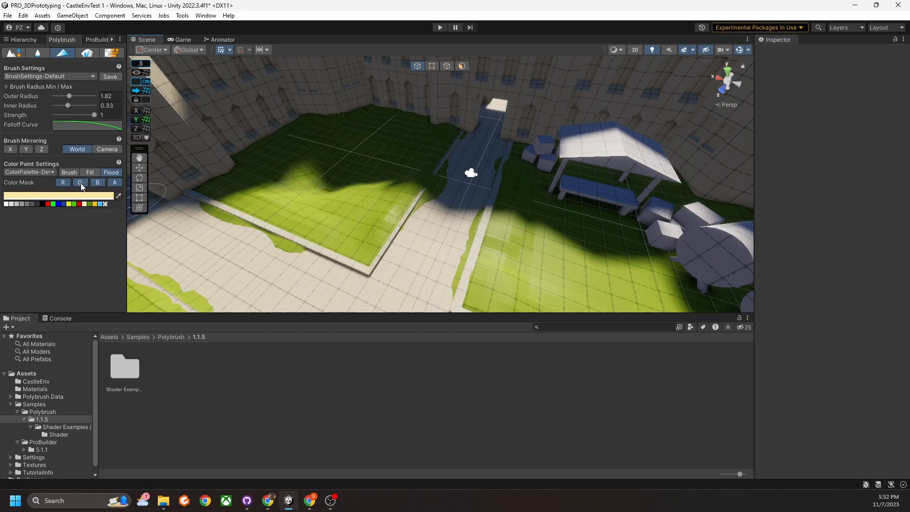
click(105, 204)
click(32, 204)
click(170, 246)
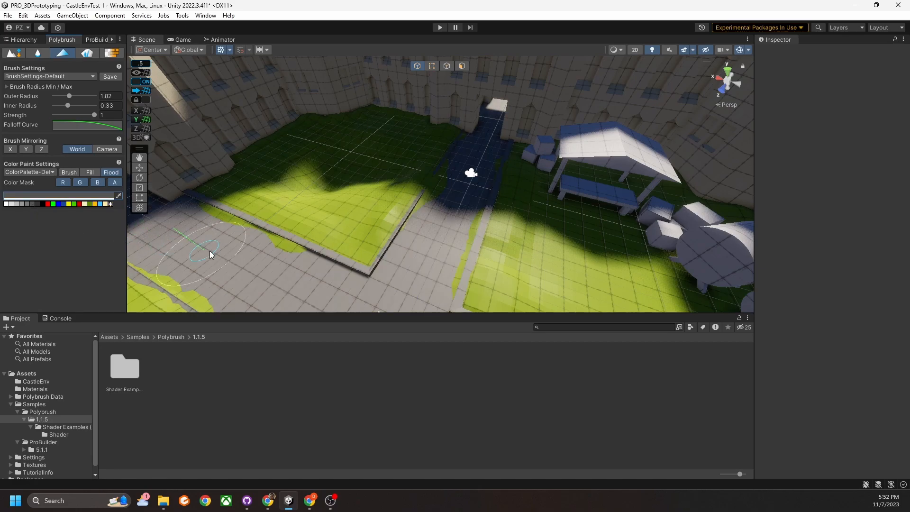
Switch the paint colour back to cream and bring the pavilion and barrels into view.
mouse_move(215, 249)
alt+mouse_down()
mouse_move(366, 258)
mouse_move(366, 270)
mouse_move(338, 255)
alt+mouse_up()
click(106, 205)
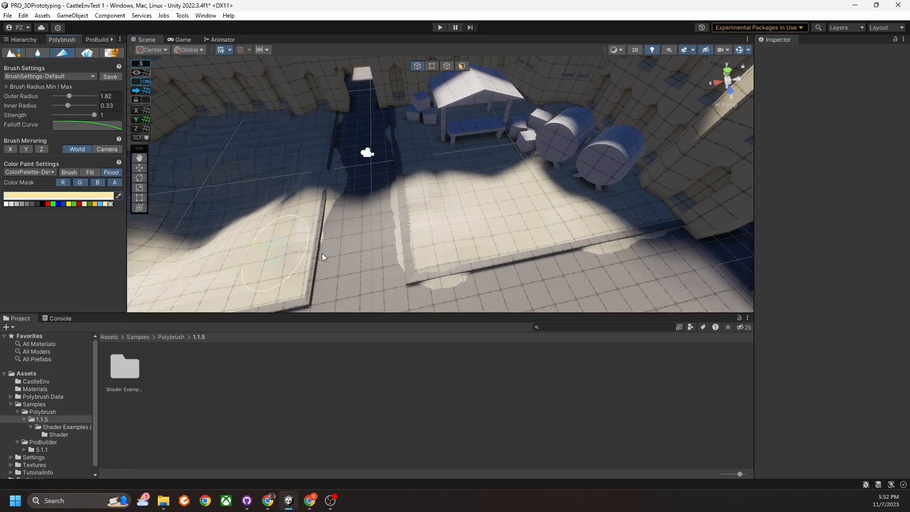
right_drag(351, 242, 344, 187)
right_drag(360, 156, 433, 171)
scroll(438, 161, up, 4)
scroll(438, 161, down, 2)
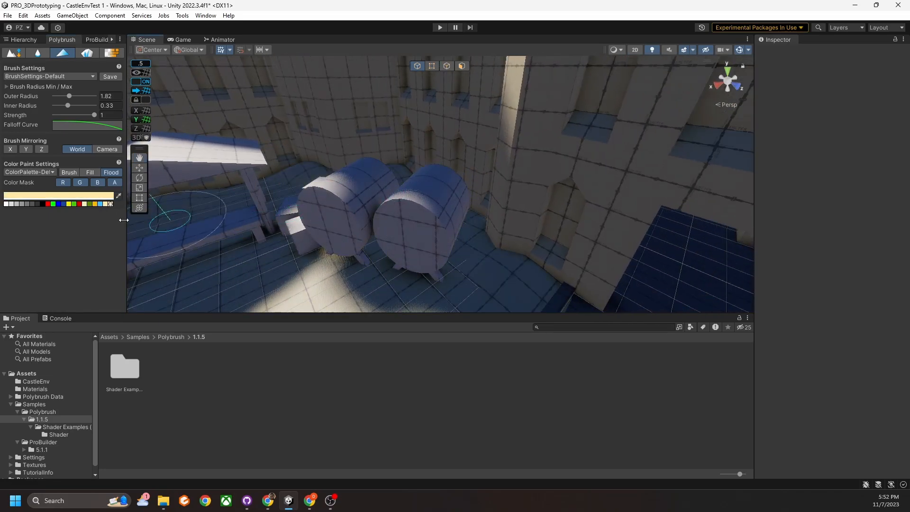
right_drag(495, 177, 525, 202)
middle_drag(450, 168, 532, 202)
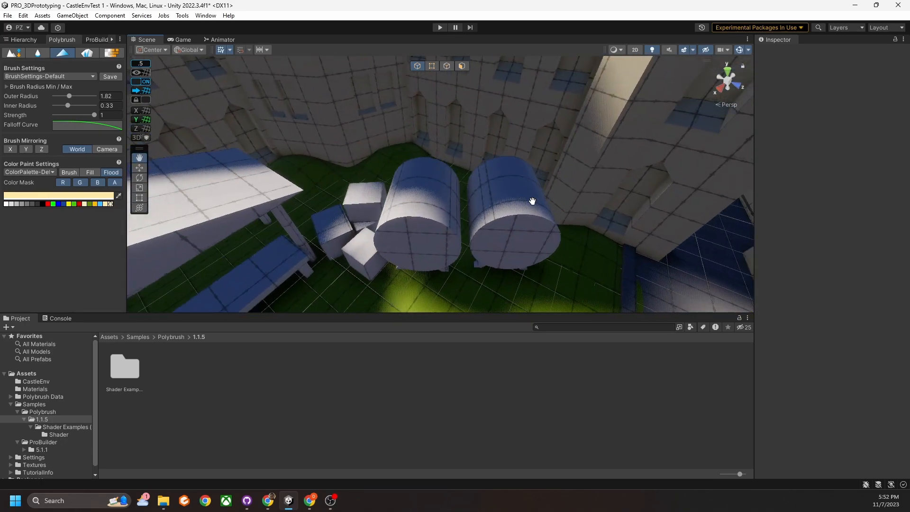
Pick the orange swatch and open the Color picker to adjust the prop paint colour.
click(95, 204)
click(97, 198)
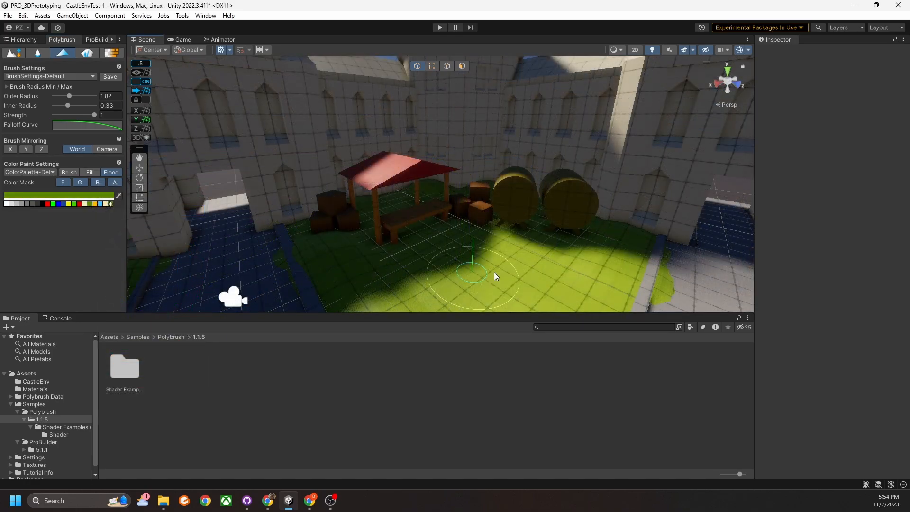
mouse_move(494, 272)
right_down()
mouse_move(525, 265)
mouse_move(504, 267)
right_up()
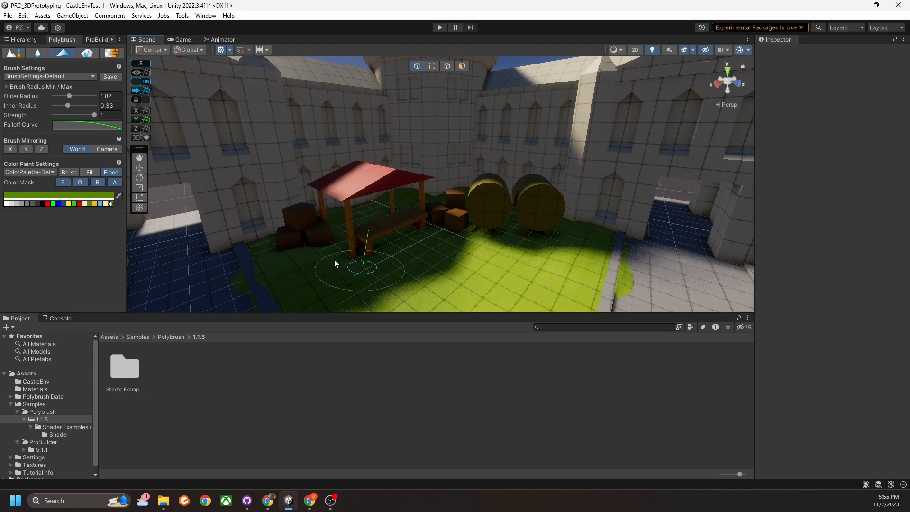
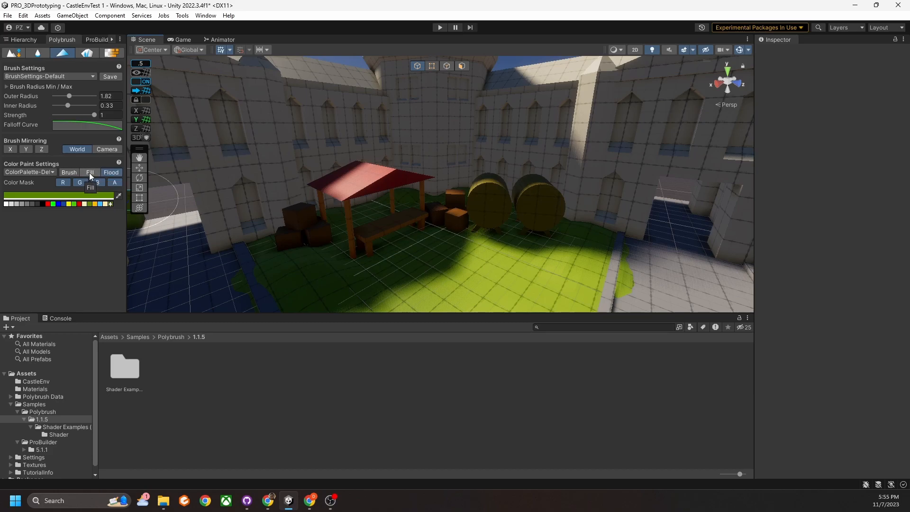
In Polybrush Fill mode, pick a dark swatch and fill the crate leg and first barrel's legs.
click(89, 173)
right_drag(459, 224, 429, 243)
key(w)
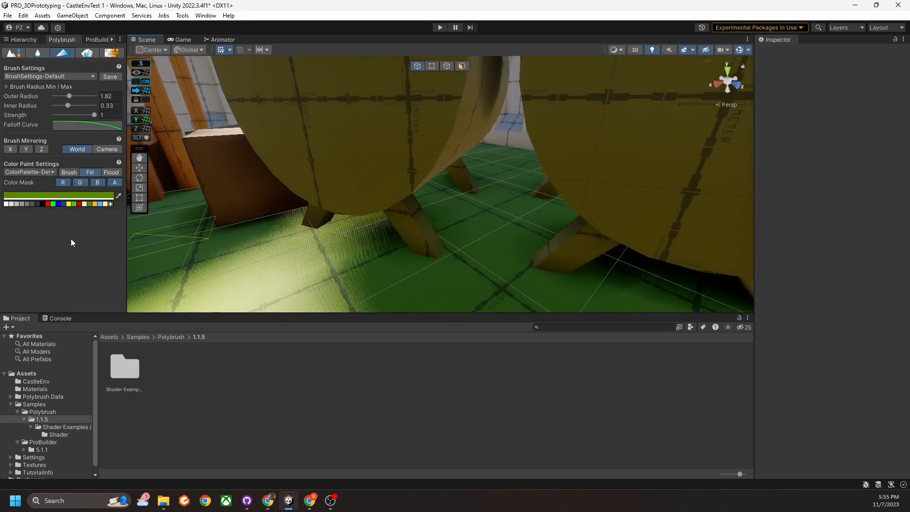
click(38, 204)
click(415, 223)
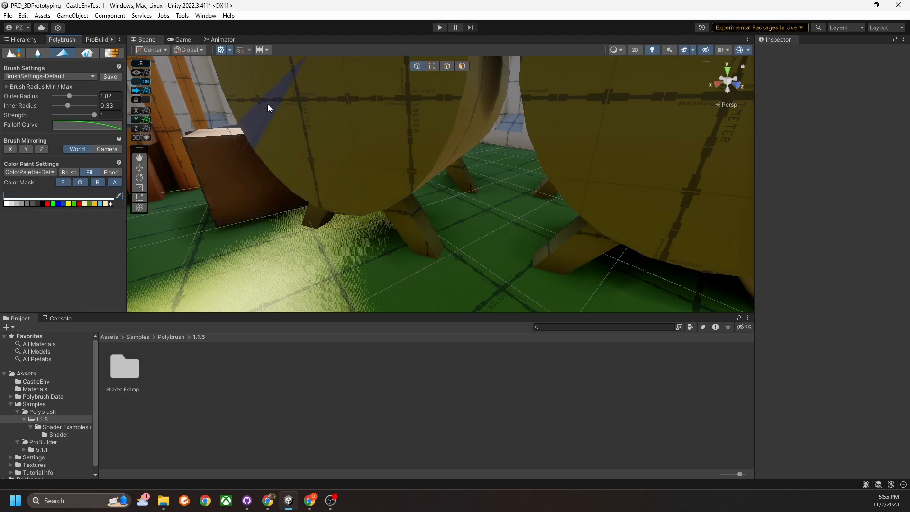
click(314, 218)
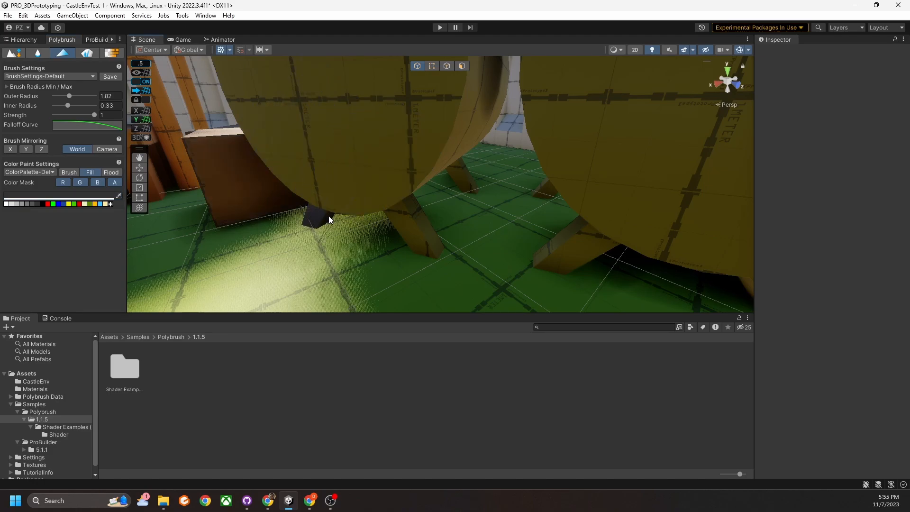
click(426, 226)
Fill the remaining barrel legs dark, then bring the castle wall into view.
right_drag(540, 251, 586, 255)
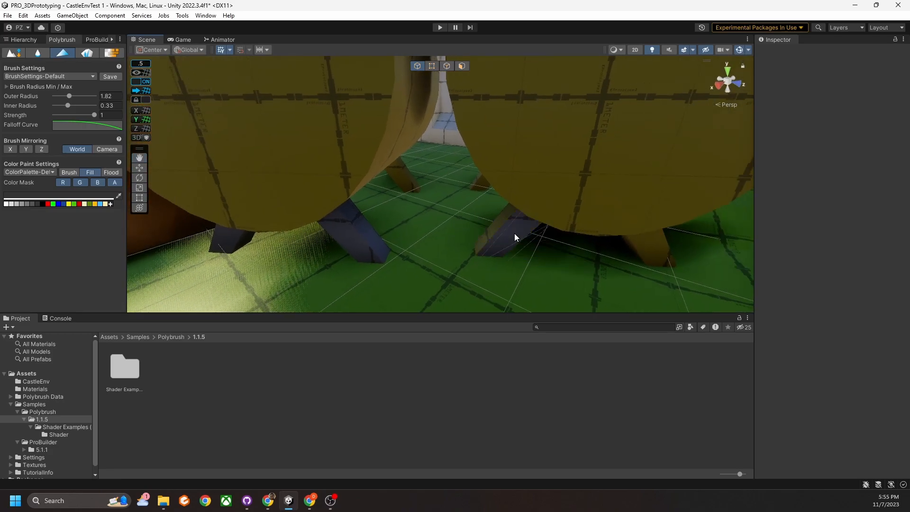
click(496, 227)
mouse_move(502, 233)
right_down()
mouse_move(516, 246)
mouse_move(506, 240)
right_up()
key(d)
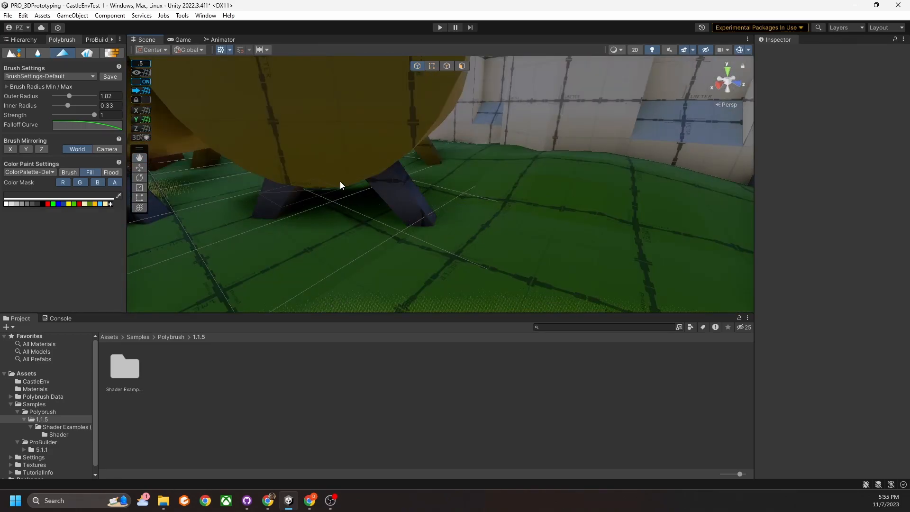
click(439, 156)
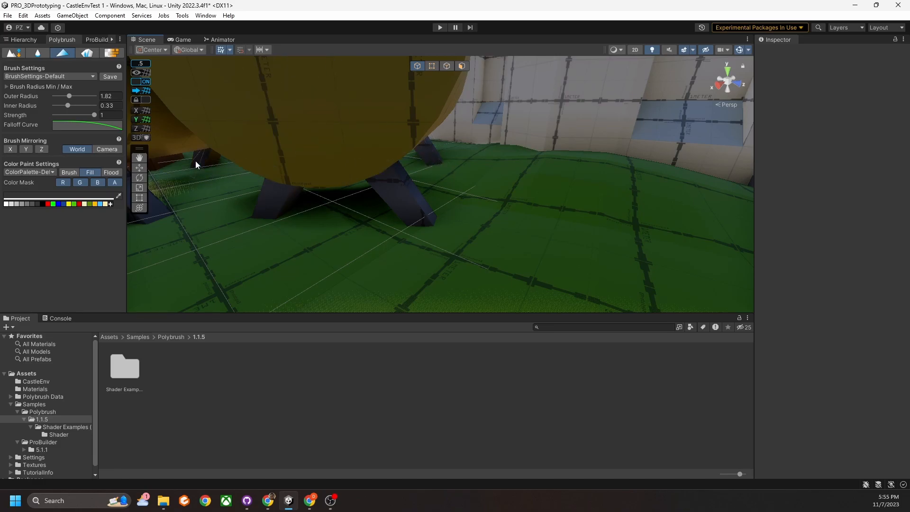
click(212, 158)
middle_drag(179, 188, 210, 183)
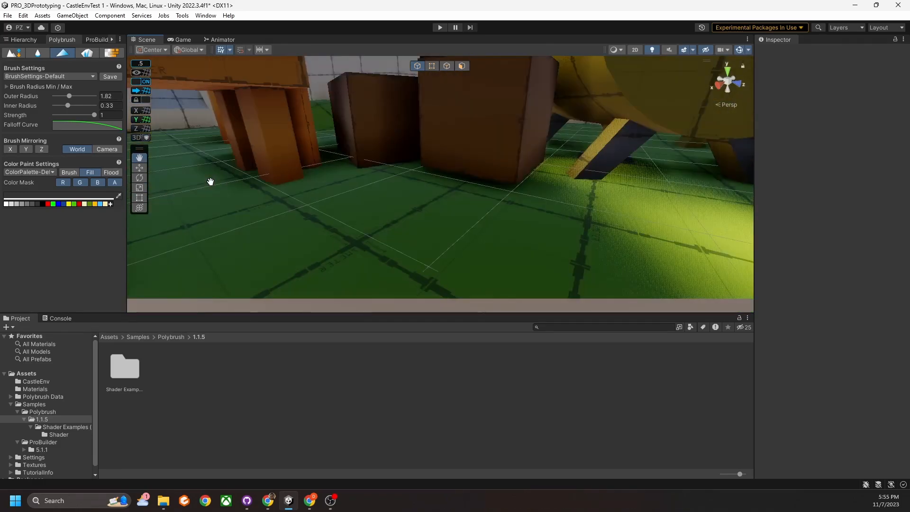
middle_drag(582, 158, 580, 156)
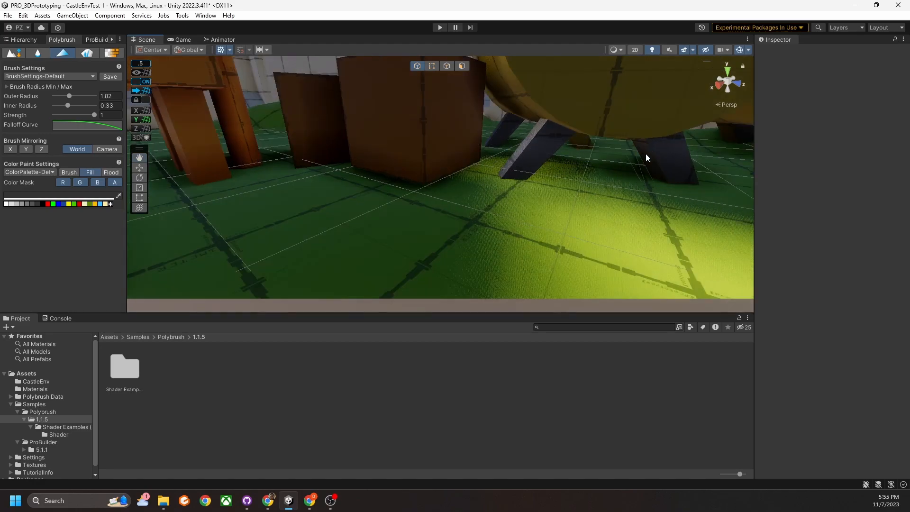
scroll(573, 145, down, 10)
right_drag(519, 161, 524, 128)
right_drag(527, 218, 351, 228)
mouse_move(486, 186)
right_down()
mouse_move(492, 200)
mouse_move(484, 180)
right_up()
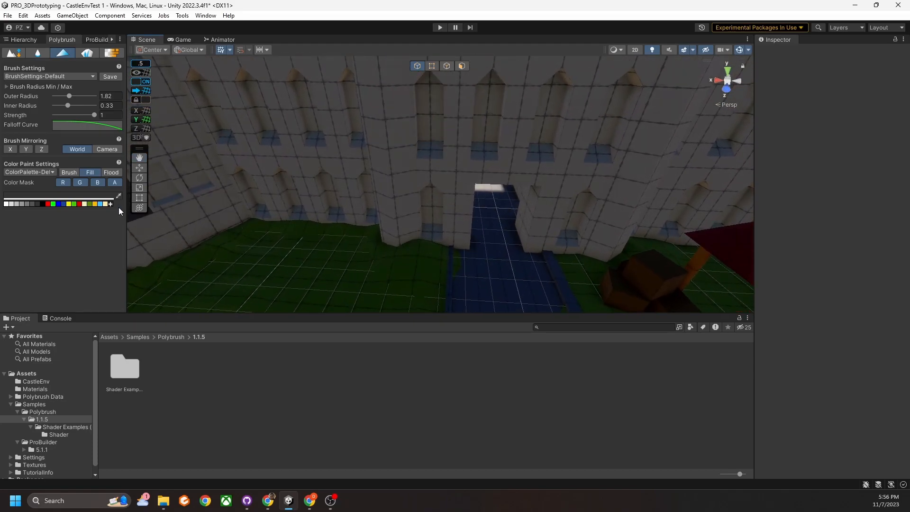
Fill the four upper arched windows and the lower window on the facade light blue.
click(99, 204)
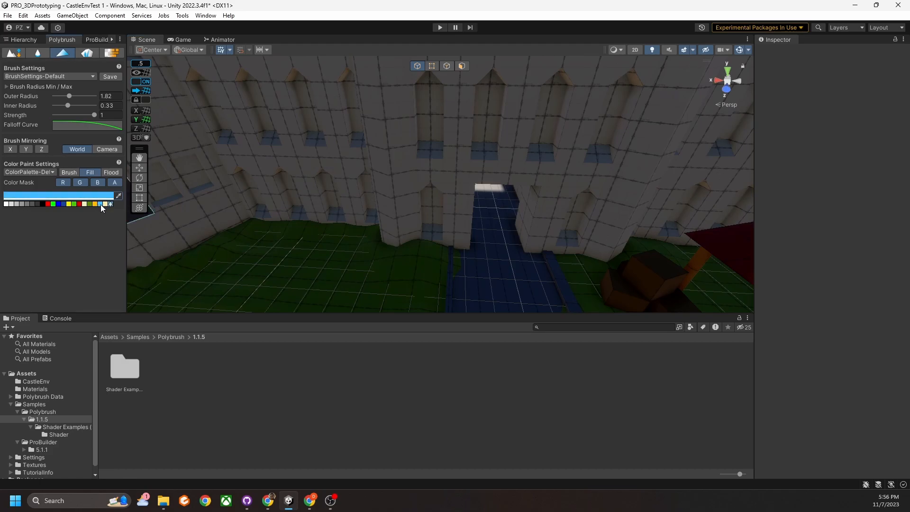
click(432, 127)
click(480, 128)
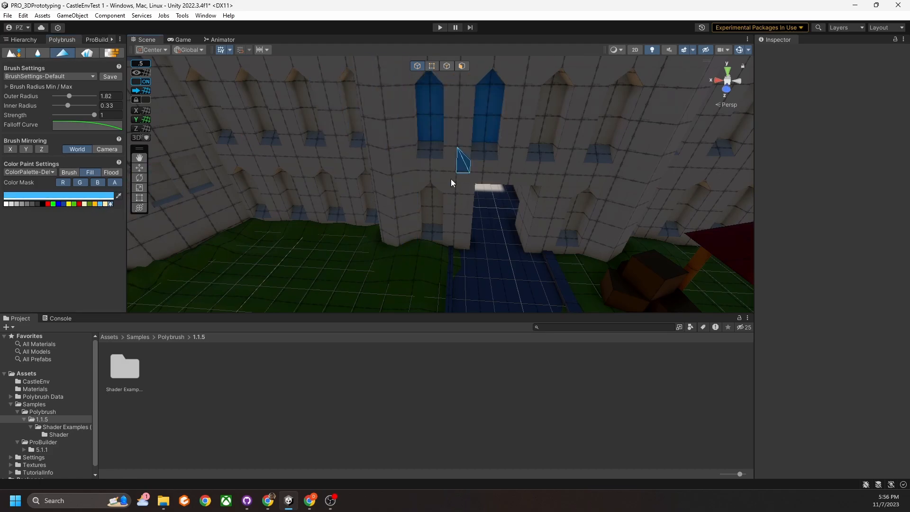
click(429, 205)
click(544, 134)
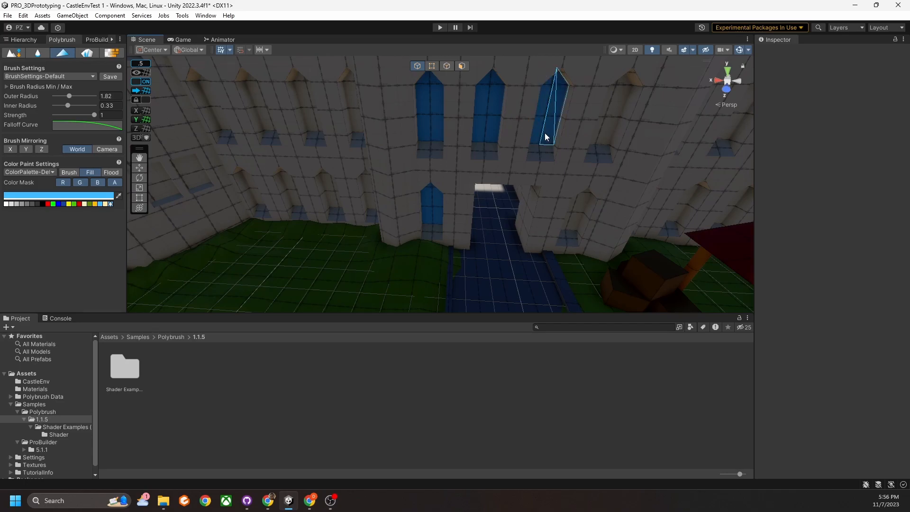
click(605, 137)
click(599, 135)
scroll(588, 153, up, 5)
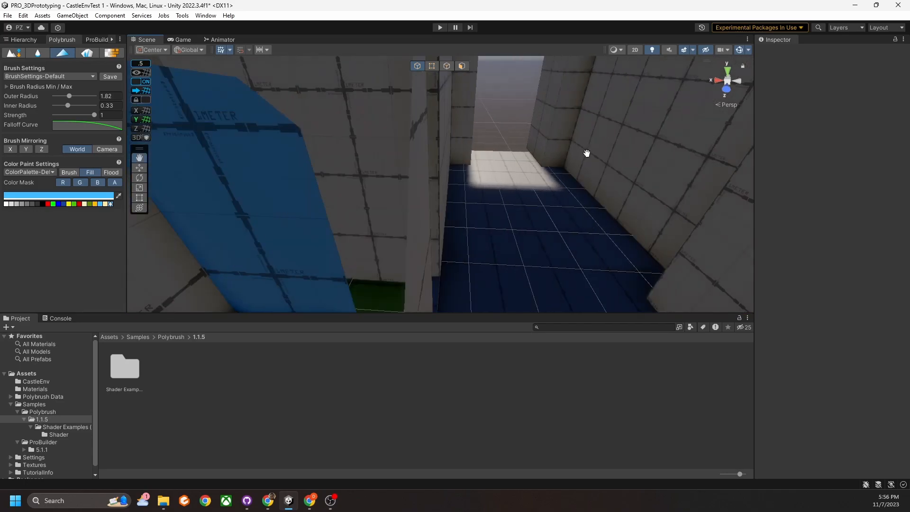
scroll(579, 153, down, 5)
scroll(502, 163, down, 10)
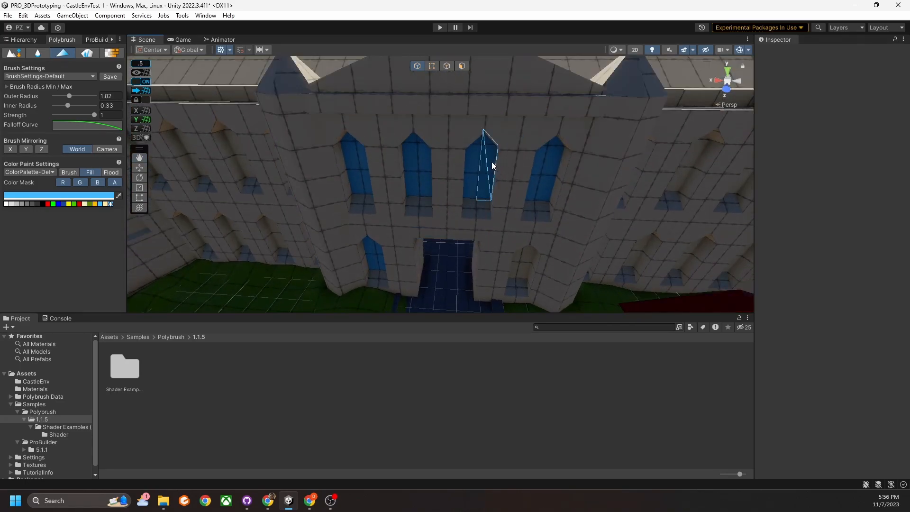
scroll(486, 160, up, 5)
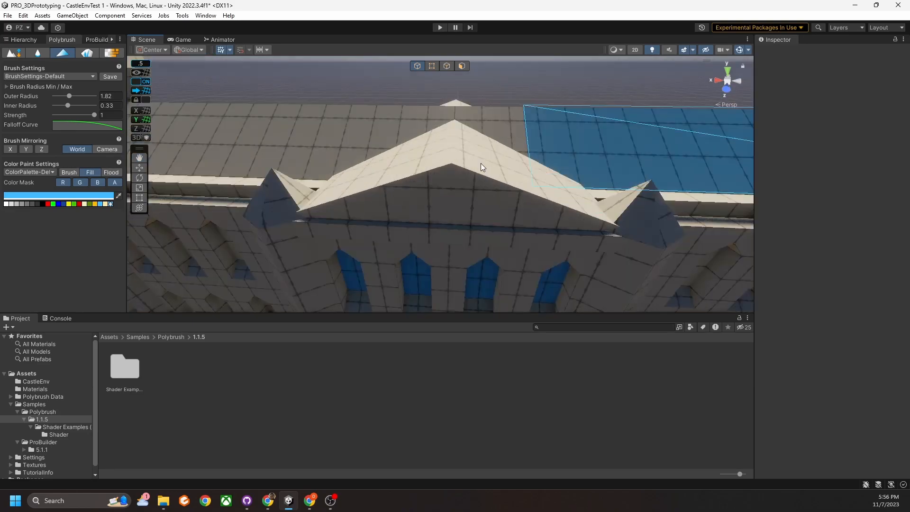
Pick a dark blue swatch, darken it to navy, and fill the first gable roof face.
click(63, 204)
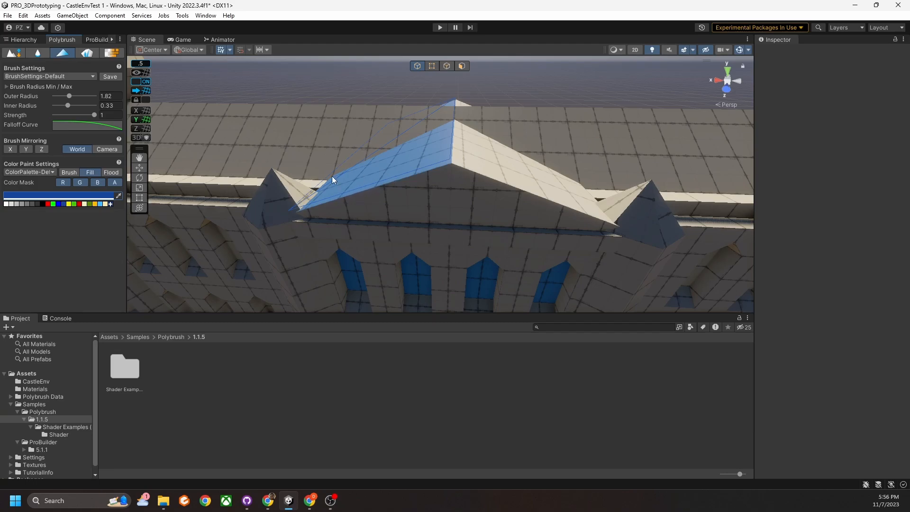
click(56, 195)
drag(127, 265, 148, 285)
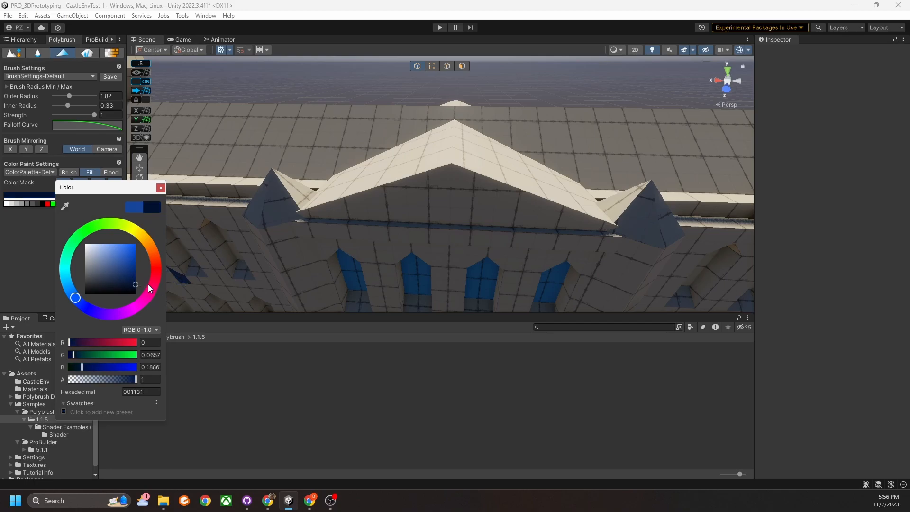
click(421, 158)
scroll(492, 156, down, 8)
alt+drag(422, 158, 491, 209)
scroll(457, 192, up, 5)
middle_drag(491, 209, 488, 215)
scroll(489, 216, up, 5)
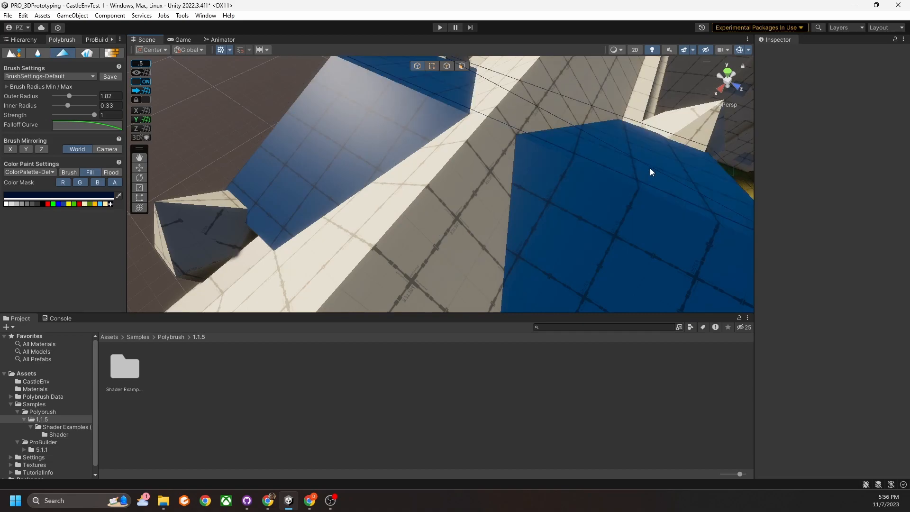
Make the navy slightly darker and fill the other gable roof face.
click(68, 198)
drag(156, 279, 147, 291)
click(558, 221)
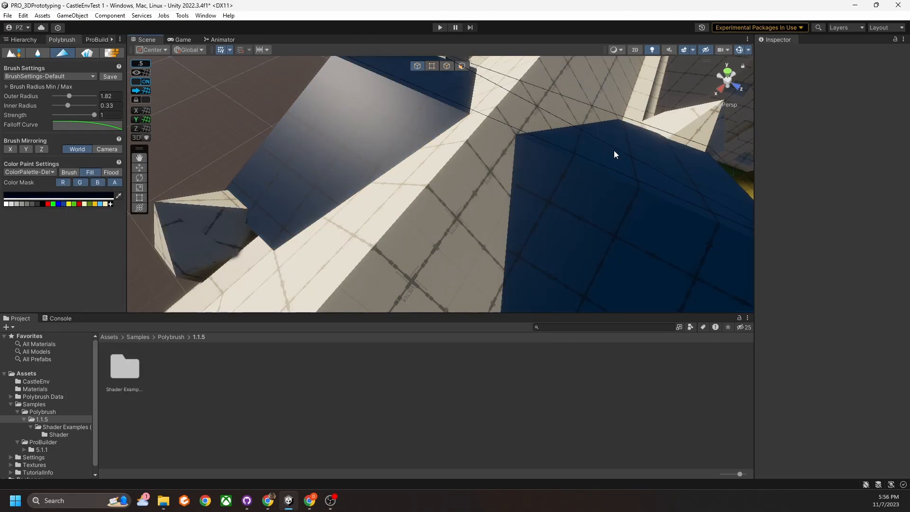
scroll(575, 236, down, 10)
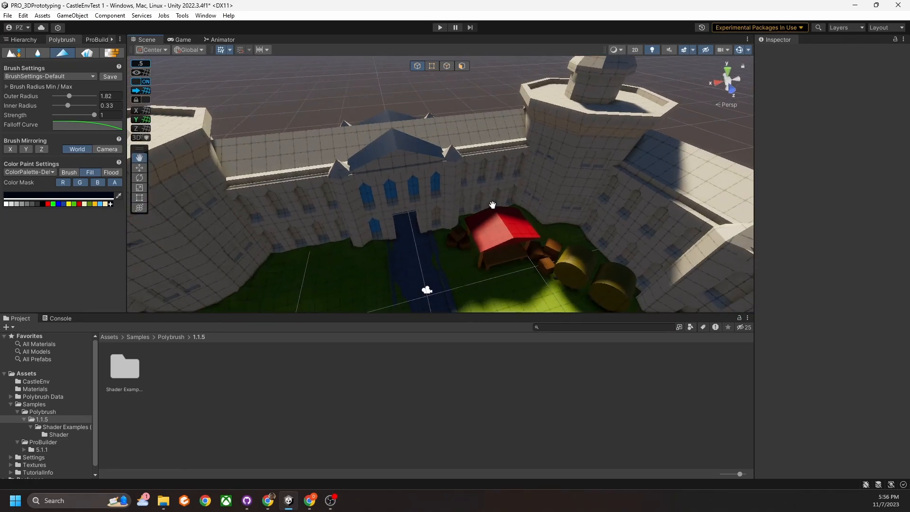
Fill the left and right long castle roofs dark navy.
click(327, 196)
click(478, 173)
right_drag(478, 174, 483, 217)
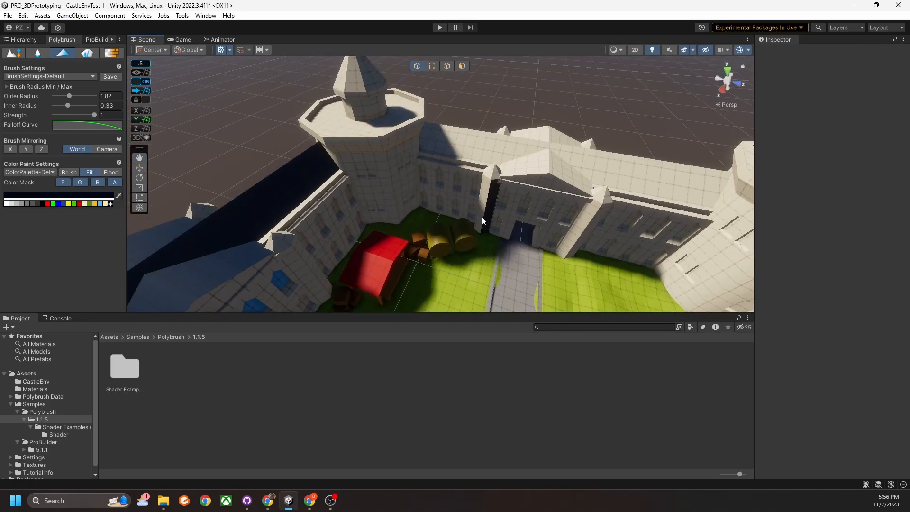
middle_drag(483, 217, 503, 214)
right_drag(499, 147, 419, 161)
middle_drag(430, 214, 441, 187)
scroll(443, 189, down, 3)
right_drag(443, 189, 456, 177)
middle_drag(456, 177, 461, 195)
right_drag(461, 194, 468, 163)
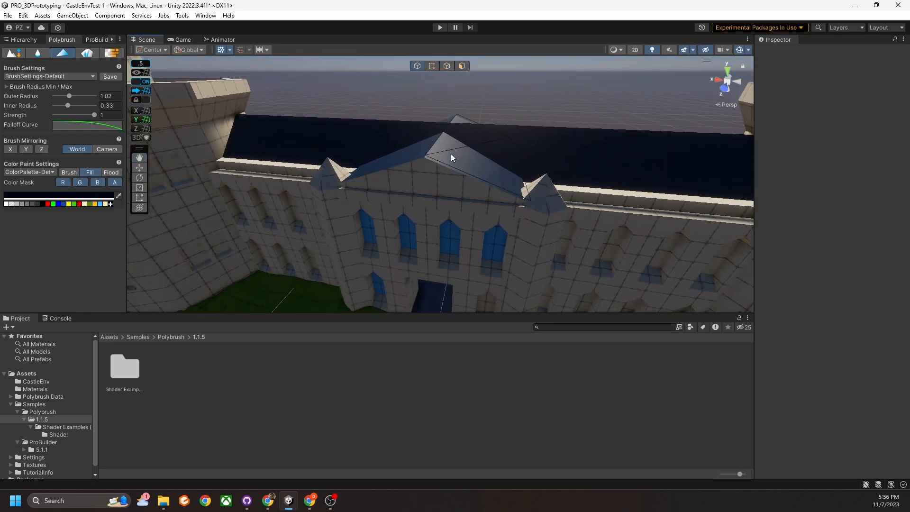
Fill the gable's two front edges, both small side gable faces and a cone roof navy.
click(434, 162)
click(416, 161)
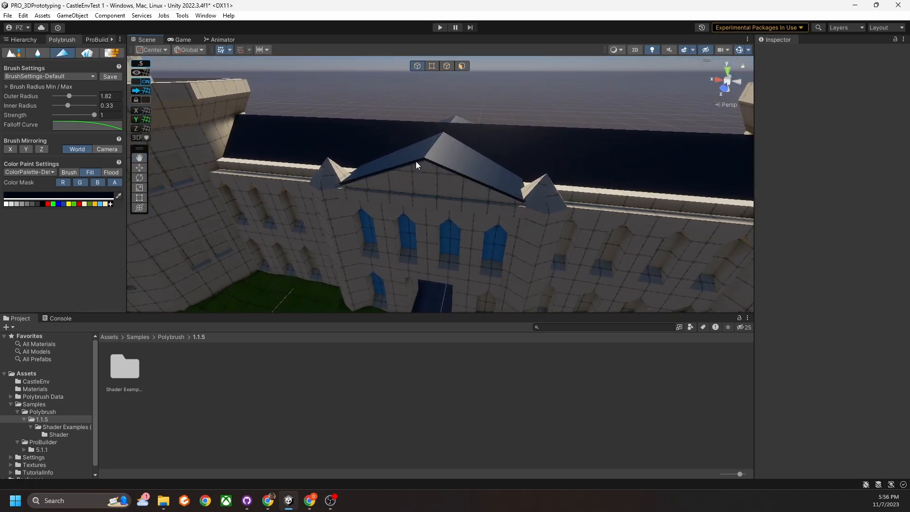
click(534, 199)
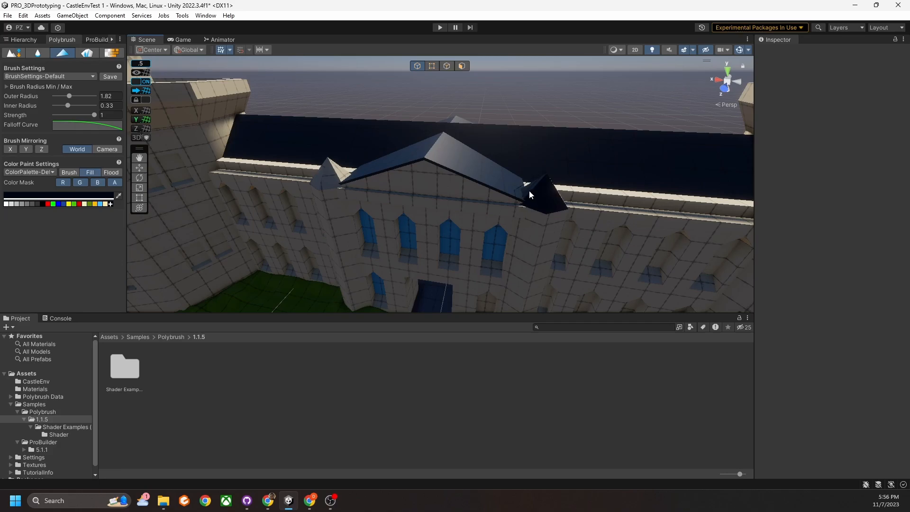
click(328, 182)
key(s)
right_drag(344, 190, 309, 224)
key(w)
click(599, 217)
Fill another small cone roof at the corner towers dark blue.
key(w)
right_drag(599, 218, 522, 159)
click(479, 248)
Fill four of the front facade windows light blue.
right_drag(668, 162, 474, 204)
click(441, 192)
click(482, 119)
click(445, 118)
click(406, 119)
Fill the gatehouse window and the run of left wing windows light blue.
right_drag(374, 133, 393, 171)
click(387, 159)
click(387, 220)
click(420, 154)
click(459, 154)
click(497, 156)
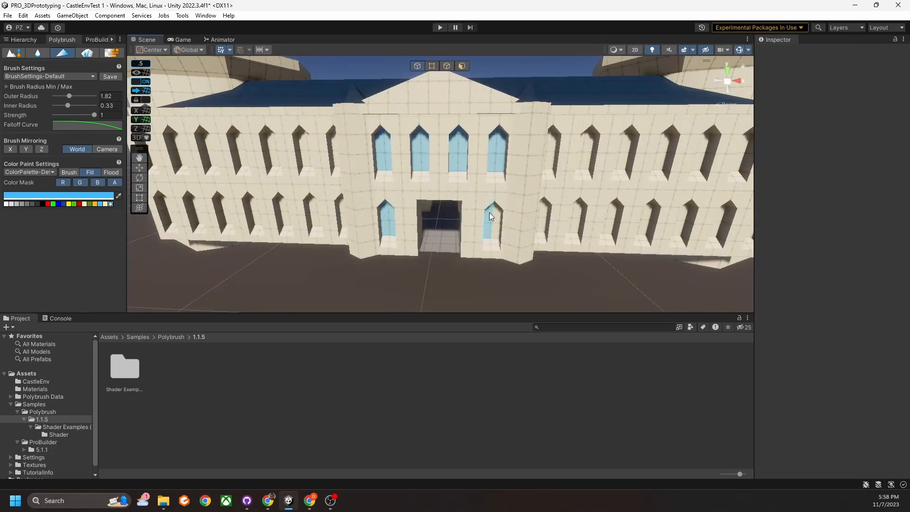
right_drag(499, 213, 367, 185)
click(363, 173)
drag(459, 198, 519, 221)
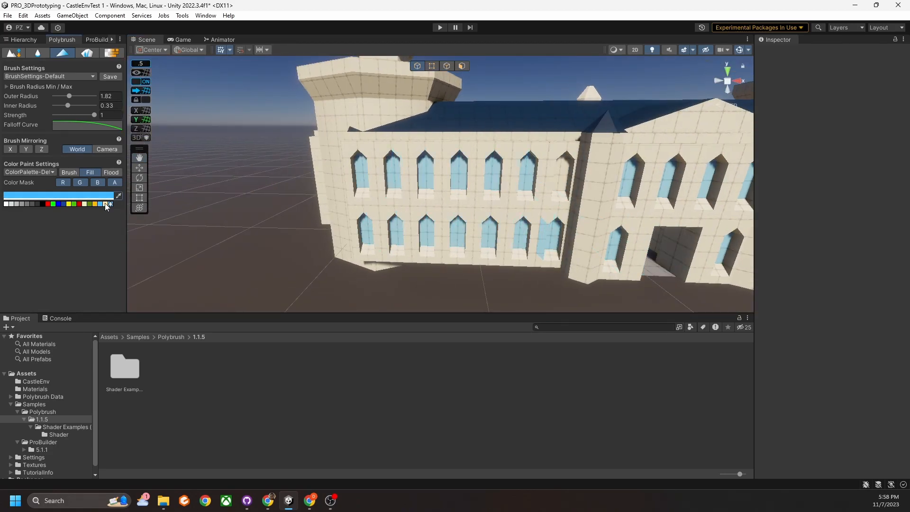
Cover a stray blue patch on the wall with cream, then reselect light blue.
click(106, 204)
click(543, 240)
click(100, 204)
Fill the right wing windows and the remaining facade windows light blue.
right_drag(482, 185, 375, 199)
click(363, 232)
click(392, 168)
click(428, 234)
click(502, 171)
click(531, 240)
click(540, 168)
click(569, 237)
Fill three tower windows light blue.
right_drag(457, 213, 569, 163)
click(537, 131)
click(554, 230)
click(533, 226)
right_drag(637, 233, 498, 237)
In the Hierarchy, delete the extra wall copies, leaving only Wall (2) and Wall (3).
click(24, 40)
drag(331, 314, 331, 391)
scroll(332, 294, down, 4)
click(49, 103)
key(Delete)
click(48, 112)
key(Delete)
key(ctrl+z)
right_drag(569, 223, 454, 195)
click(50, 96)
Clear out the extra wall copies so only the front Wall (2) remains.
key(Delete)
key(ctrl+z)
click(48, 103)
key(Delete)
click(52, 104)
key(Delete)
Duplicate the front wall as Wall (3), rotate it 90 degrees and place it on the left side.
key(ctrl+d)
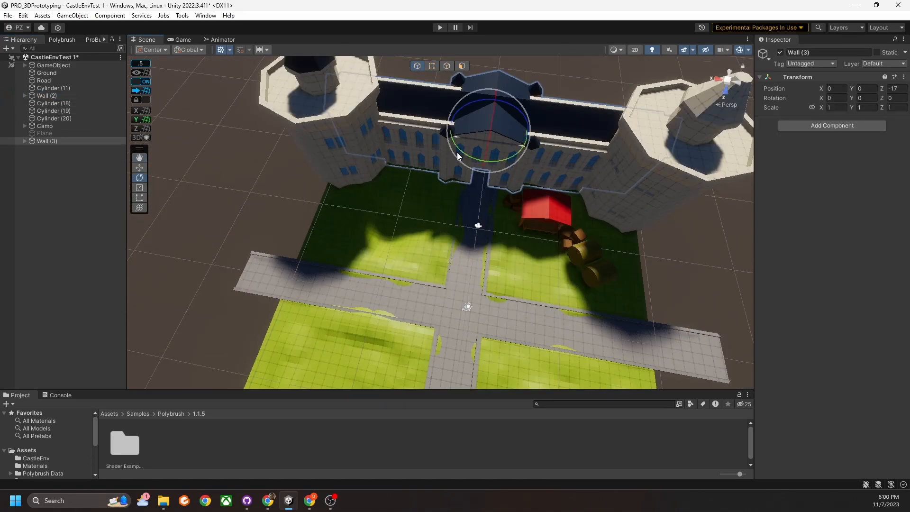
drag(462, 150, 531, 209)
key(w)
drag(483, 138, 228, 302)
right_drag(294, 227, 327, 285)
Duplicate again as Wall (4), rotate it and move it to the opposite side.
key(ctrl+d)
key(e)
drag(230, 192, 19, 308)
key(w)
drag(163, 175, 471, 223)
Create Wall (5), rotate it 180 degrees and line it up on the far side with the towers.
right_drag(472, 223, 386, 206)
click(47, 96)
key(ctrl+d)
key(w)
drag(272, 131, 588, 188)
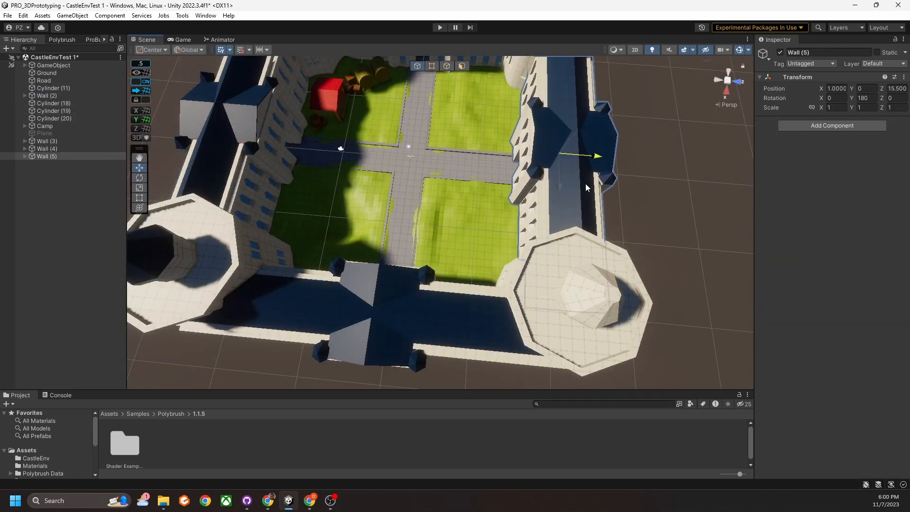
right_drag(588, 188, 569, 157)
Select and frame the Cylinder (18) tower, then return to Polybrush vertex colour painting.
drag(567, 236, 579, 238)
right_drag(579, 238, 413, 197)
click(326, 161)
click(494, 161)
right_drag(502, 228, 512, 276)
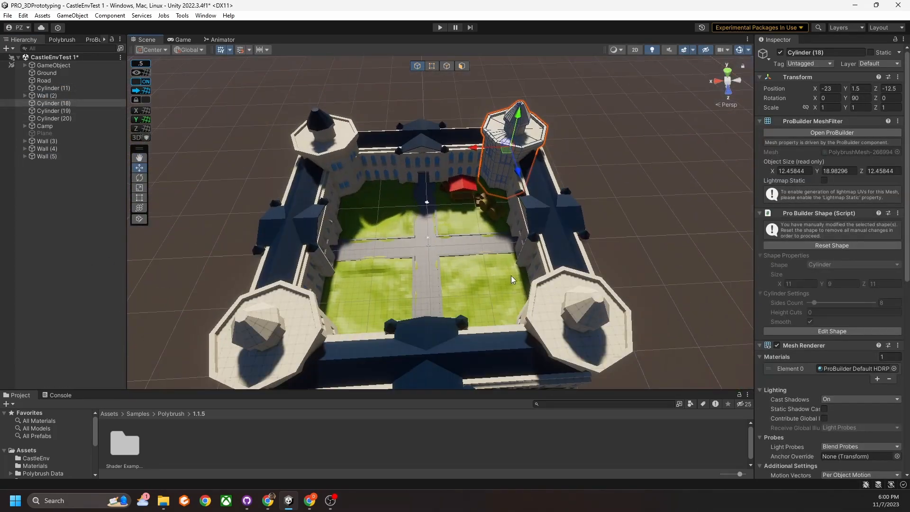
key(f)
click(62, 40)
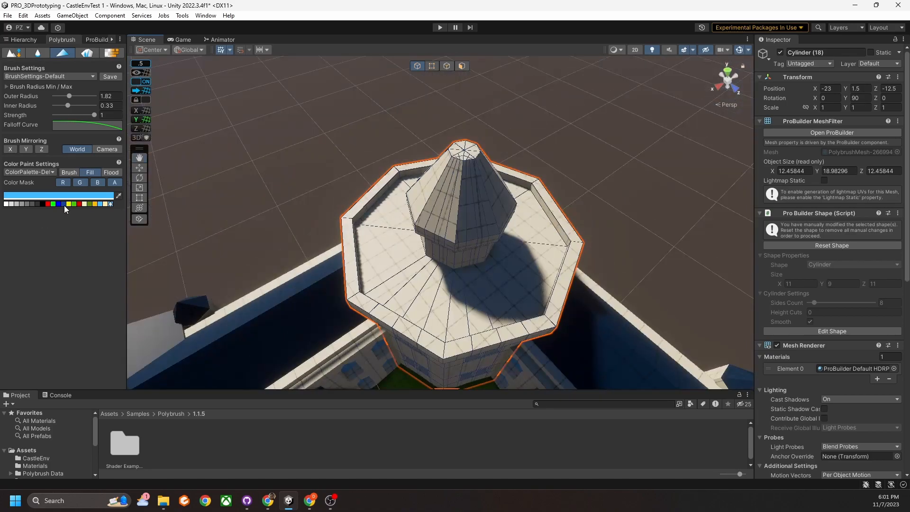
Pick the dark navy swatch and fill the roof faces of two corner towers navy.
click(63, 204)
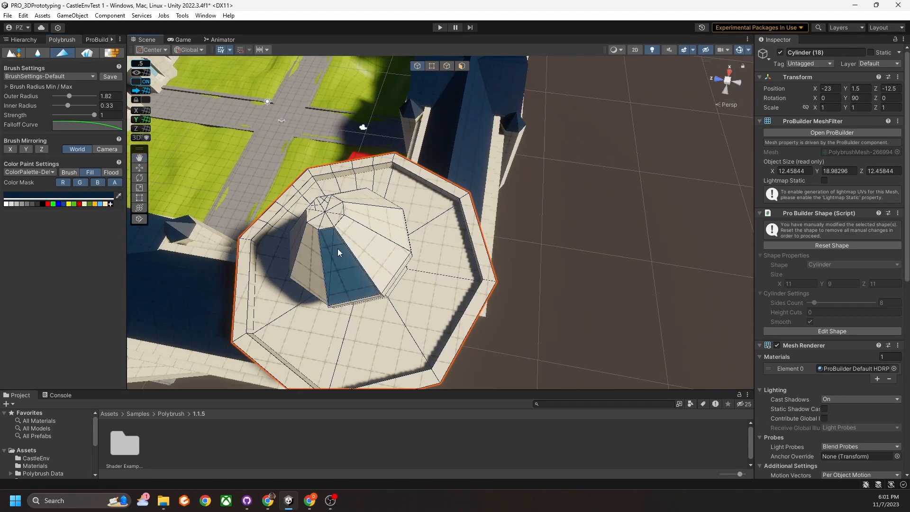
drag(338, 249, 372, 226)
right_drag(372, 227, 533, 308)
click(691, 143)
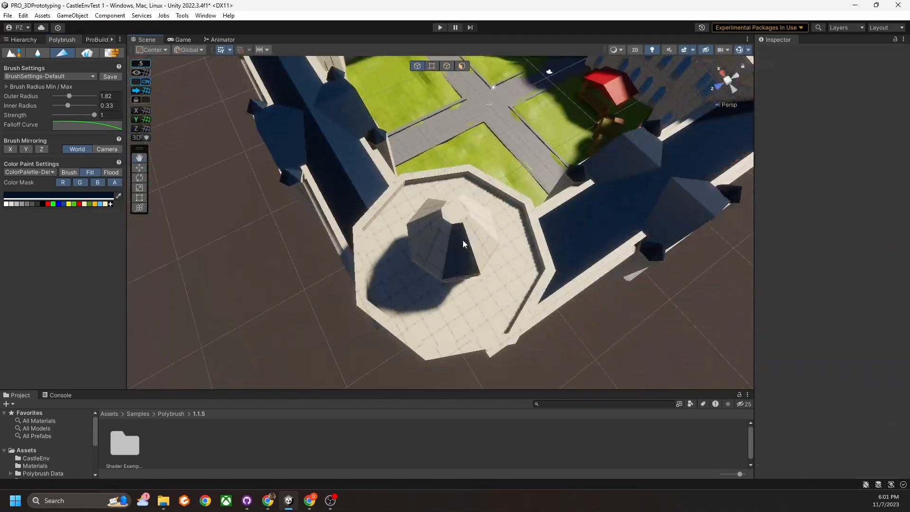
drag(463, 239, 473, 234)
right_drag(473, 234, 467, 284)
Move to the next tower and paint its windows light blue.
drag(467, 285, 454, 282)
right_drag(454, 282, 239, 233)
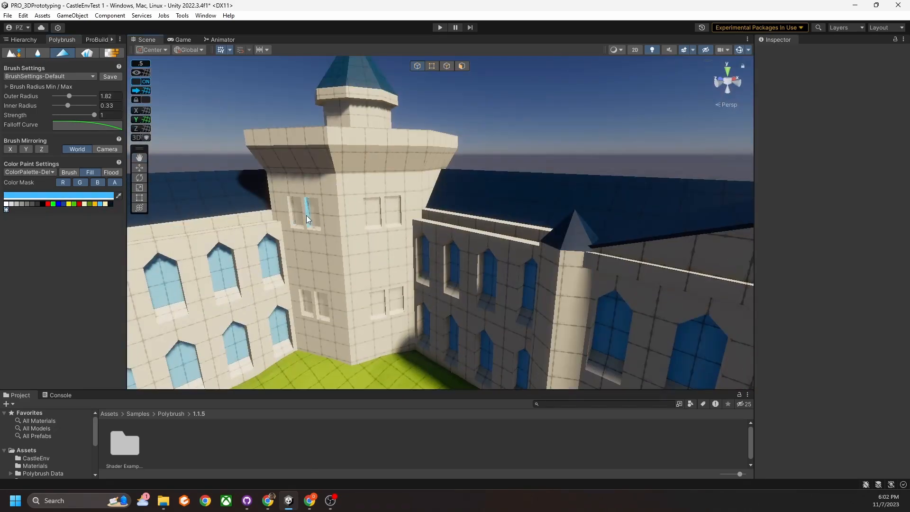
drag(307, 215, 343, 317)
mouse_move(342, 318)
right_down()
mouse_move(335, 220)
mouse_move(542, 189)
right_up()
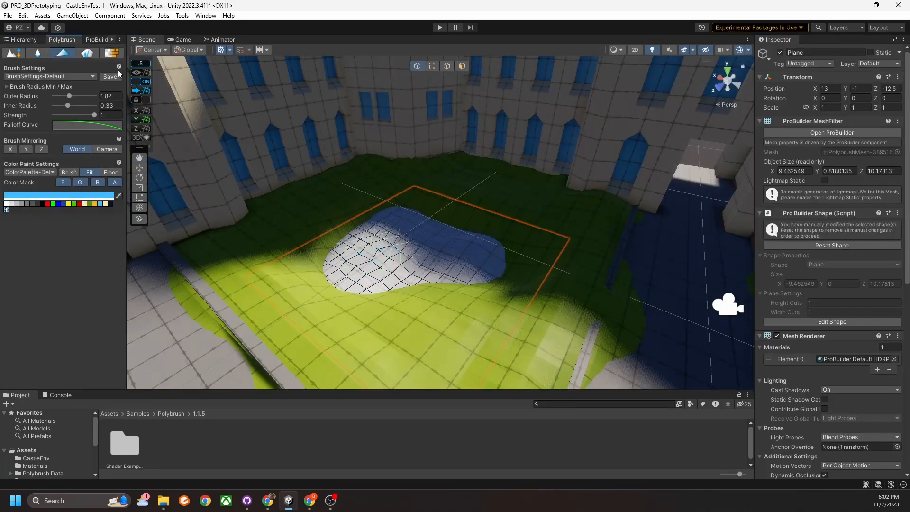
Choose dark blue, select the Ground mesh and brush a blue patch beside the path.
click(58, 204)
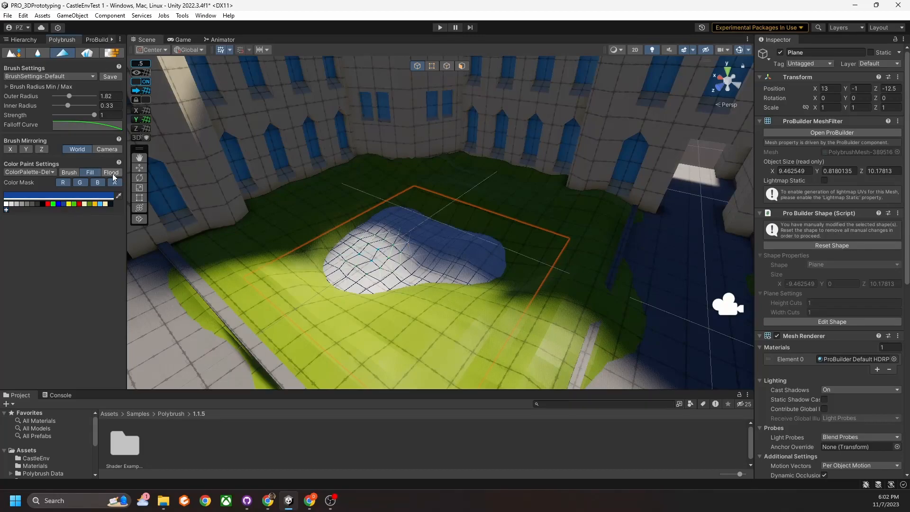
click(112, 173)
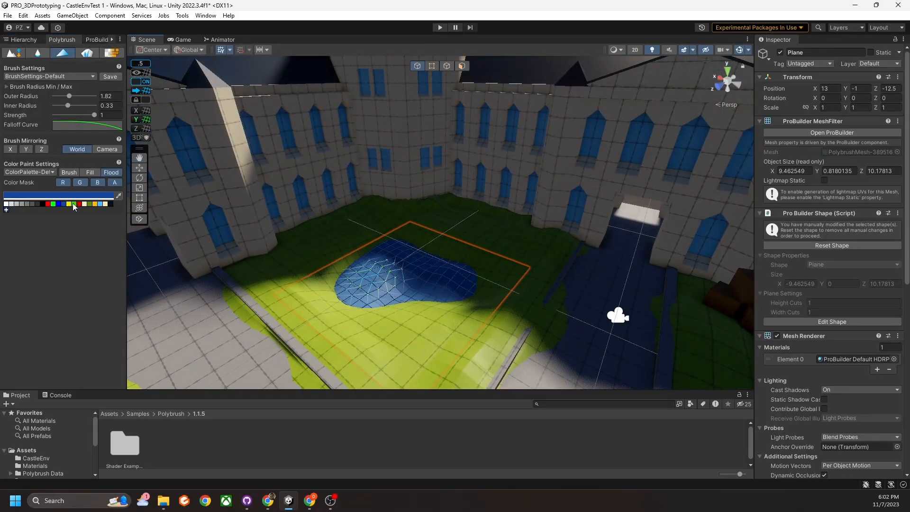
alt+drag(441, 228, 517, 204)
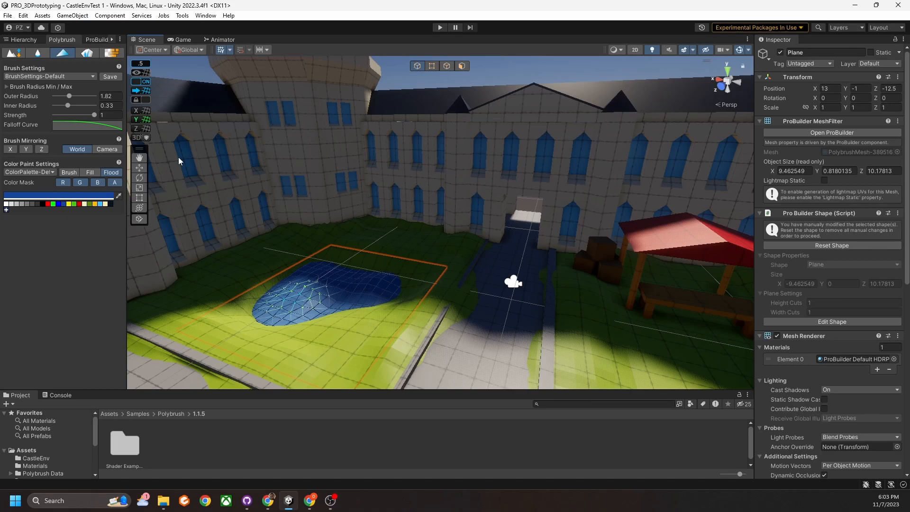
click(67, 172)
right_drag(403, 228, 411, 250)
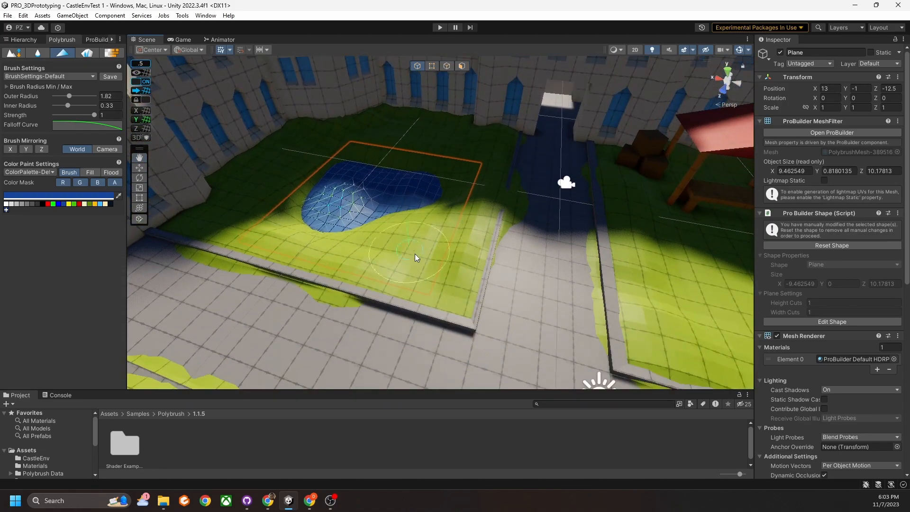
right_drag(468, 262, 443, 251)
click(439, 251)
mouse_move(448, 237)
mouse_down()
mouse_move(455, 213)
mouse_move(454, 224)
mouse_up()
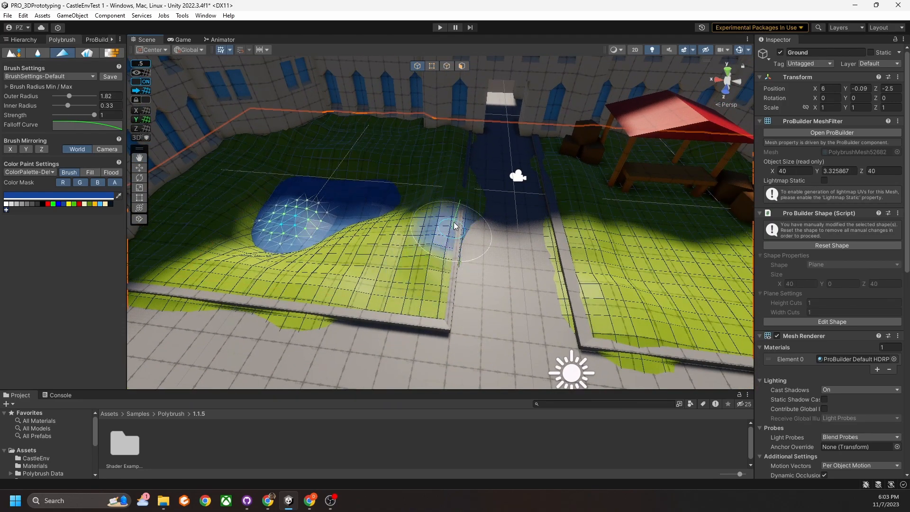
Set the paint colour to dark gold (9A7404) from the orange swatch.
click(95, 205)
click(96, 197)
mouse_move(158, 249)
mouse_down()
mouse_move(148, 242)
mouse_move(177, 269)
mouse_up()
click(199, 190)
click(423, 272)
Paint a gold patch onto the grass near the pond.
mouse_move(424, 271)
right_down()
mouse_move(394, 300)
mouse_move(412, 270)
mouse_move(430, 265)
mouse_move(270, 270)
right_up()
scroll(430, 265, up, 5)
scroll(270, 270, down, 6)
middle_drag(189, 266, 275, 262)
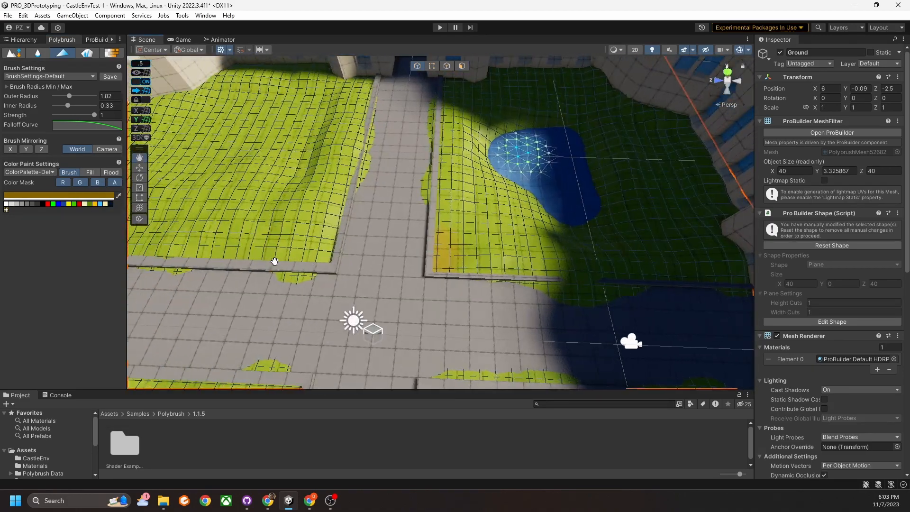
scroll(425, 268, up, 10)
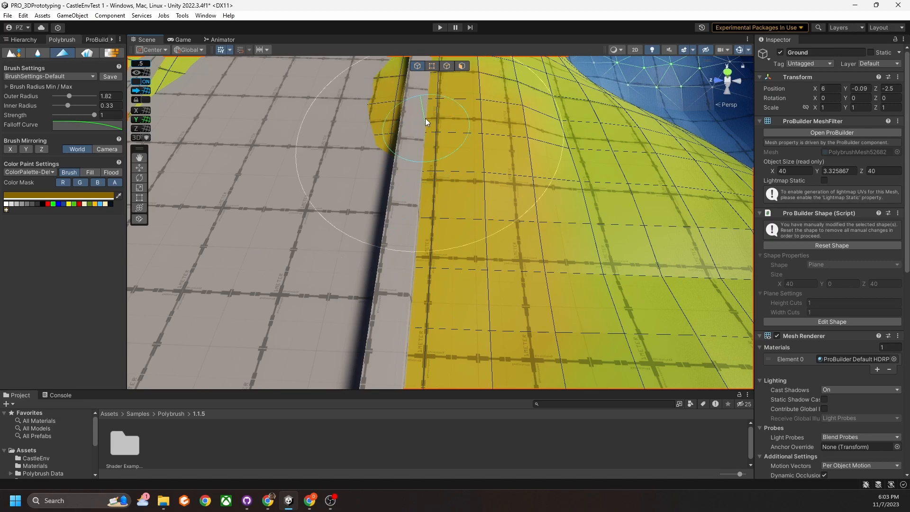
scroll(450, 127, down, 6)
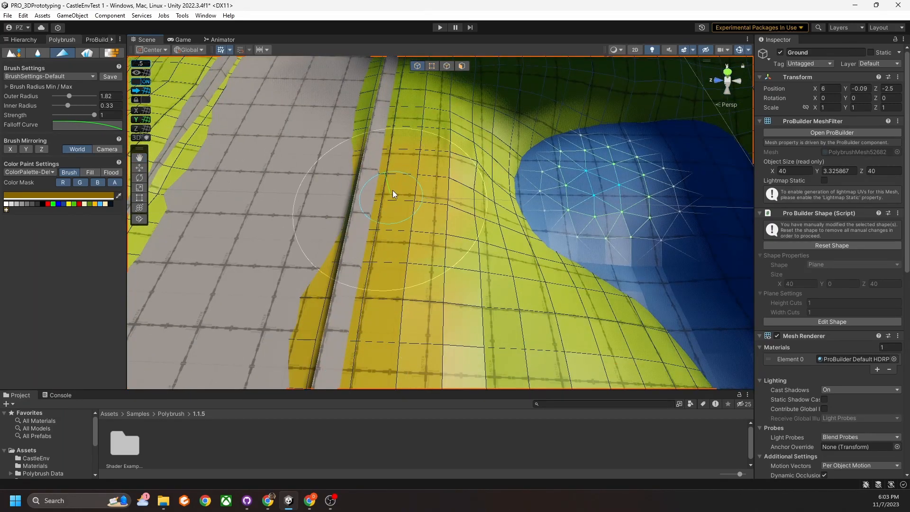
scroll(385, 241, down, 6)
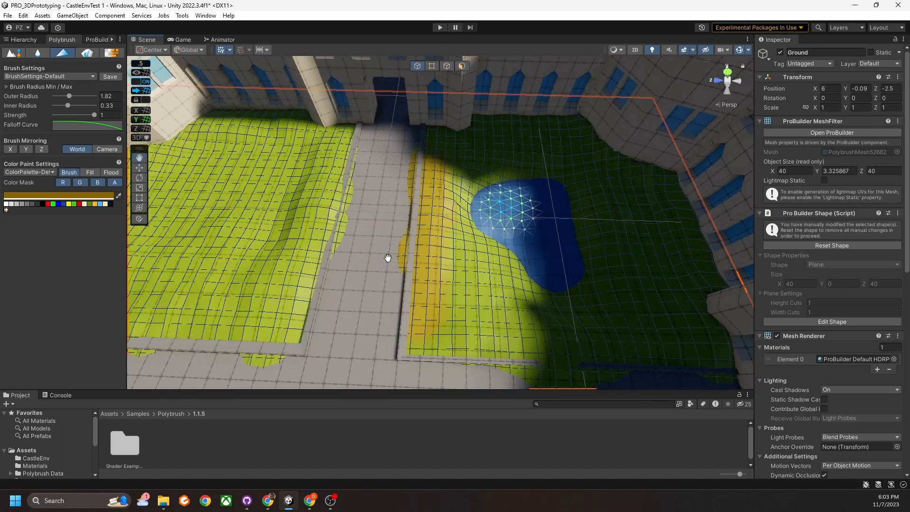
middle_drag(388, 258, 390, 170)
Cover the grass bed's bottom edge, middle and green band with gold.
mouse_move(411, 248)
mouse_down()
mouse_move(437, 254)
mouse_move(445, 244)
mouse_up()
middle_drag(446, 245, 454, 297)
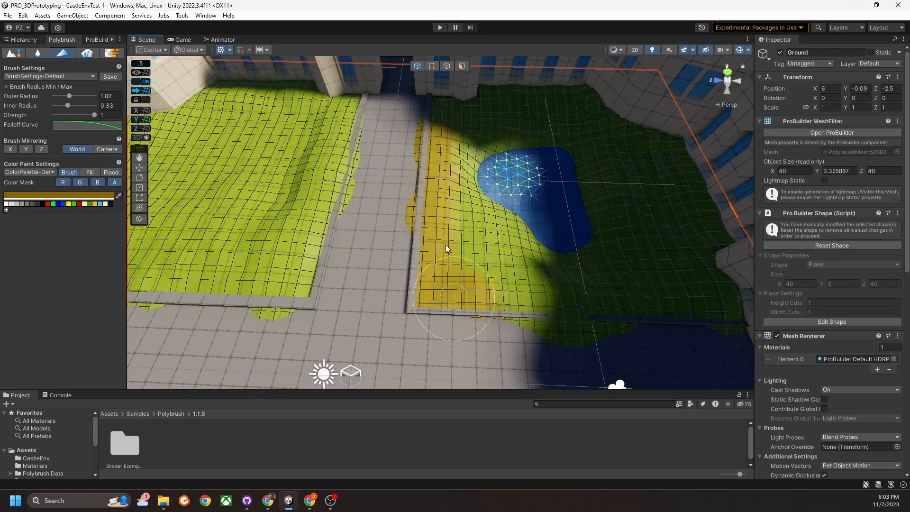
drag(477, 253, 498, 256)
key(w)
right_drag(498, 256, 489, 258)
drag(427, 189, 361, 290)
right_drag(474, 279, 522, 290)
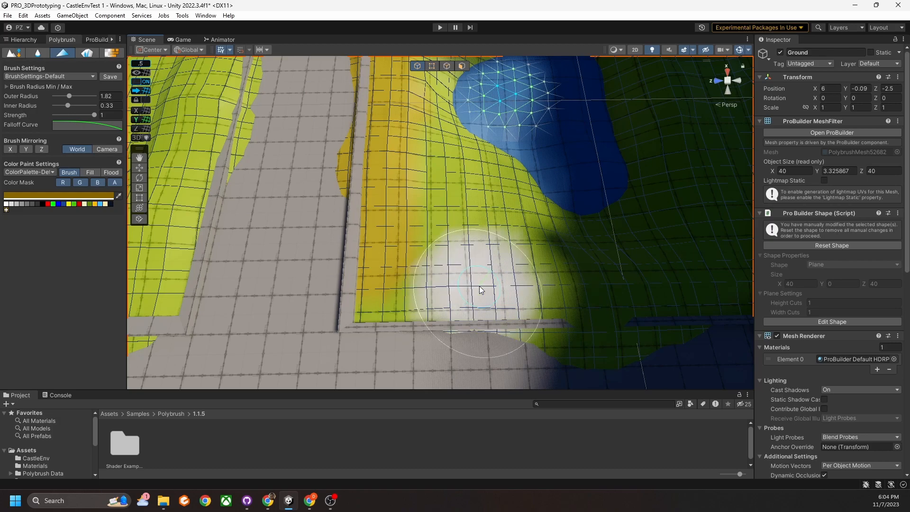
mouse_move(441, 285)
right_down()
mouse_move(435, 231)
mouse_move(431, 239)
right_up()
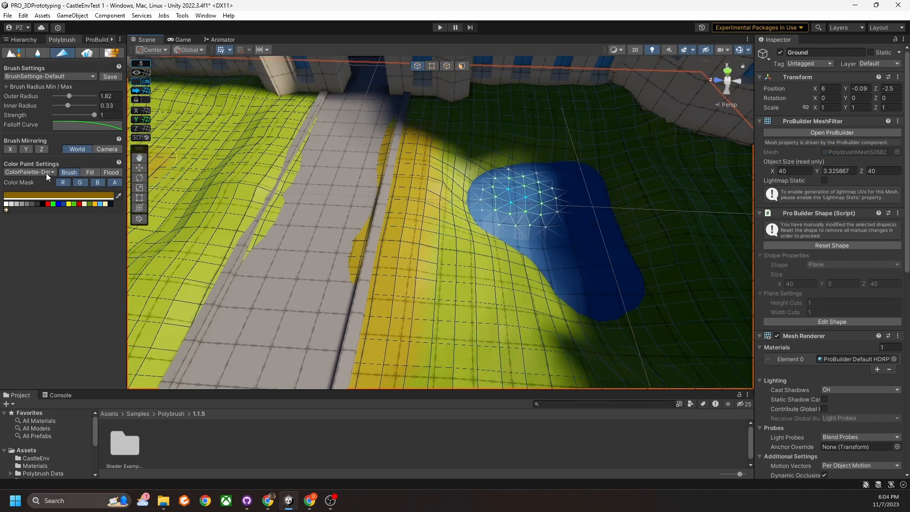
Lower the paint strength to 0.44 and tint the grass beside the left curb ochre.
drag(94, 115, 74, 117)
right_drag(467, 220, 476, 271)
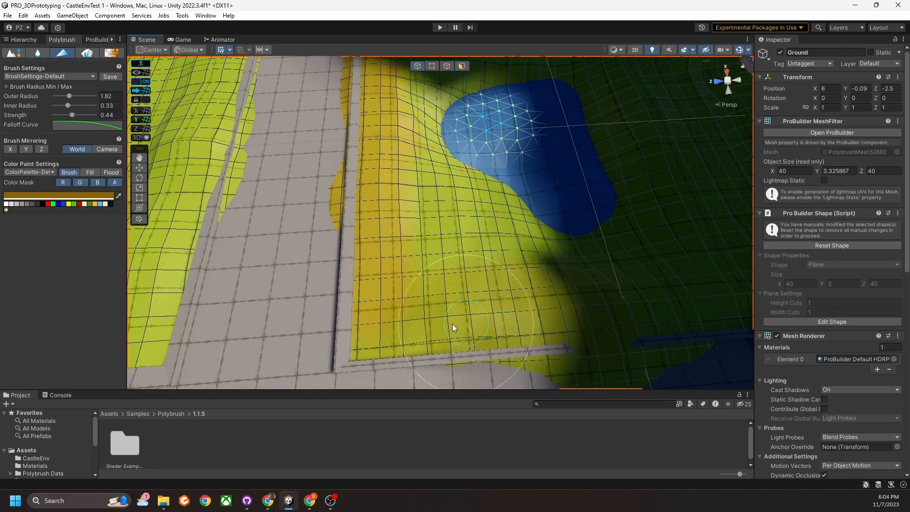
mouse_move(371, 333)
right_down()
mouse_move(493, 291)
mouse_move(480, 307)
mouse_move(443, 315)
right_up()
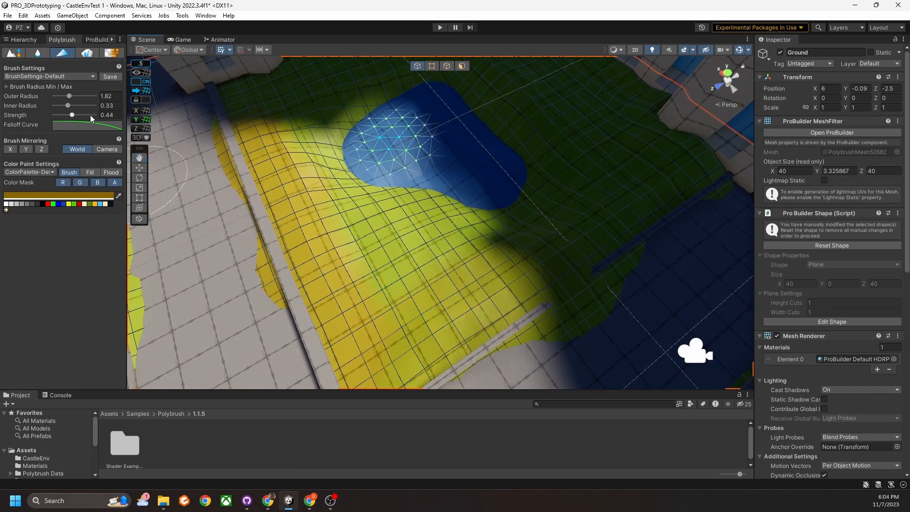
mouse_move(193, 187)
right_down()
mouse_move(481, 248)
mouse_move(472, 241)
right_up()
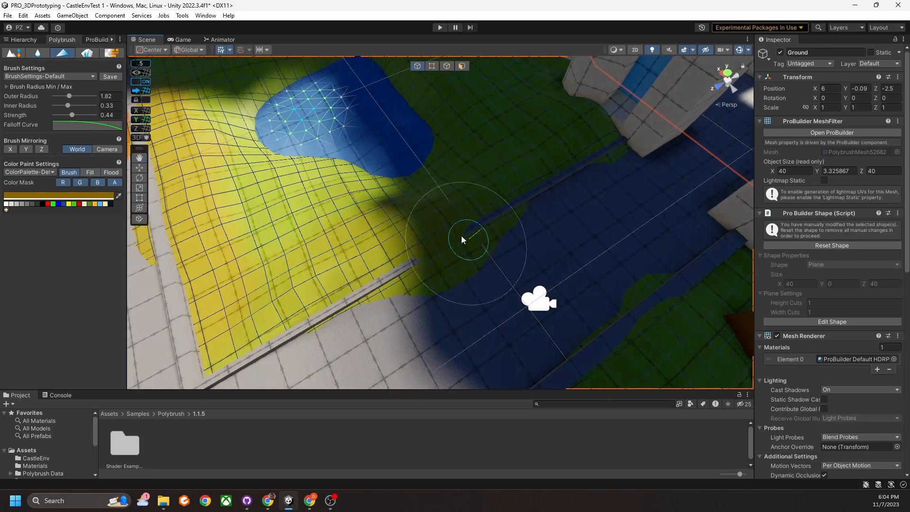
middle_drag(394, 165, 393, 214)
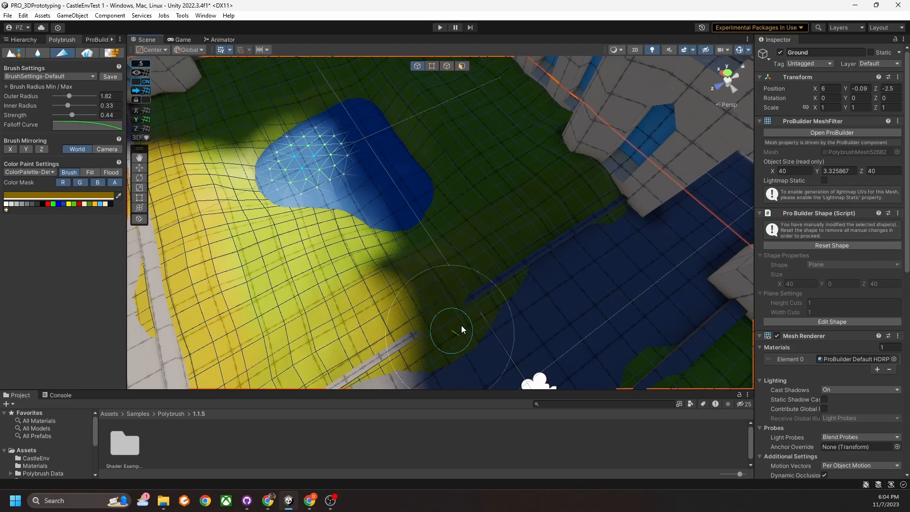
right_drag(488, 311, 275, 327)
right_drag(560, 306, 464, 200)
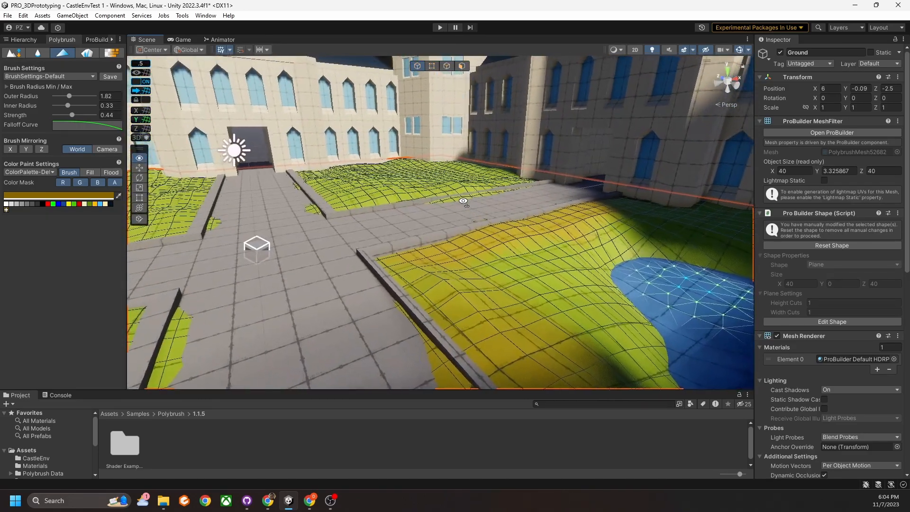
scroll(414, 249, up, 3)
right_drag(401, 281, 360, 281)
mouse_move(360, 280)
mouse_down()
mouse_move(368, 336)
mouse_move(388, 238)
mouse_move(407, 303)
mouse_up()
Tint the ground along the curb below the crates ochre.
mouse_move(406, 303)
right_down()
mouse_move(370, 293)
mouse_move(425, 289)
mouse_move(285, 289)
right_up()
right_drag(369, 278, 315, 279)
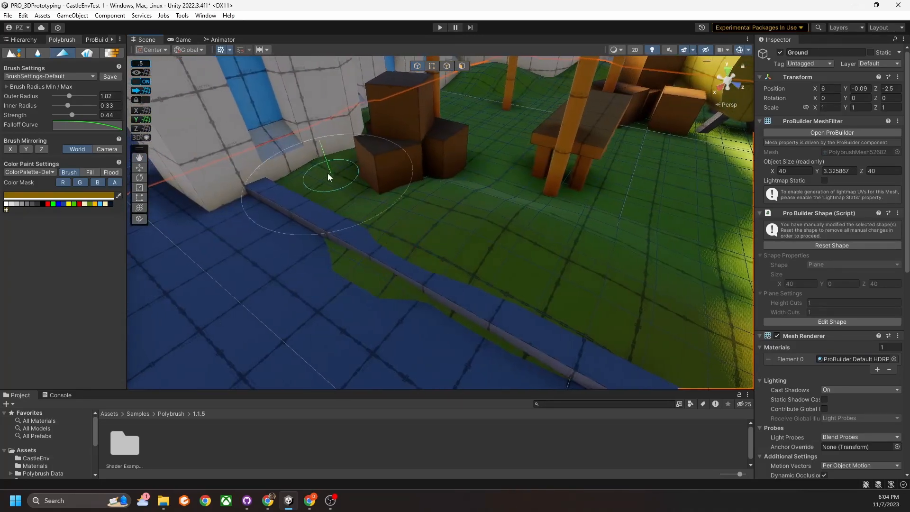
mouse_move(401, 268)
mouse_down()
mouse_move(329, 181)
mouse_move(337, 210)
mouse_move(414, 264)
mouse_move(551, 291)
mouse_up()
right_drag(550, 290, 470, 308)
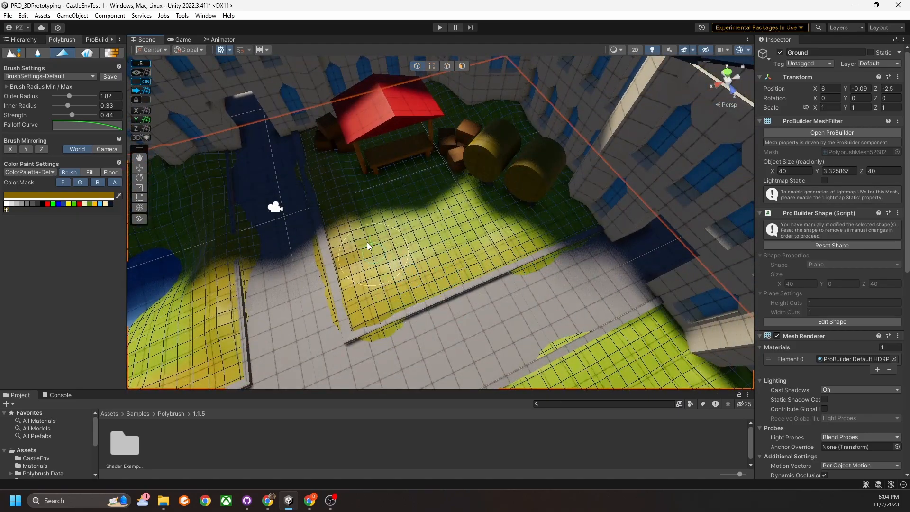
Orbit around the courtyard walls and walkway to review the yellow ground.
right_drag(423, 290, 574, 280)
mouse_move(574, 279)
middle_down()
mouse_move(555, 313)
mouse_move(468, 207)
middle_up()
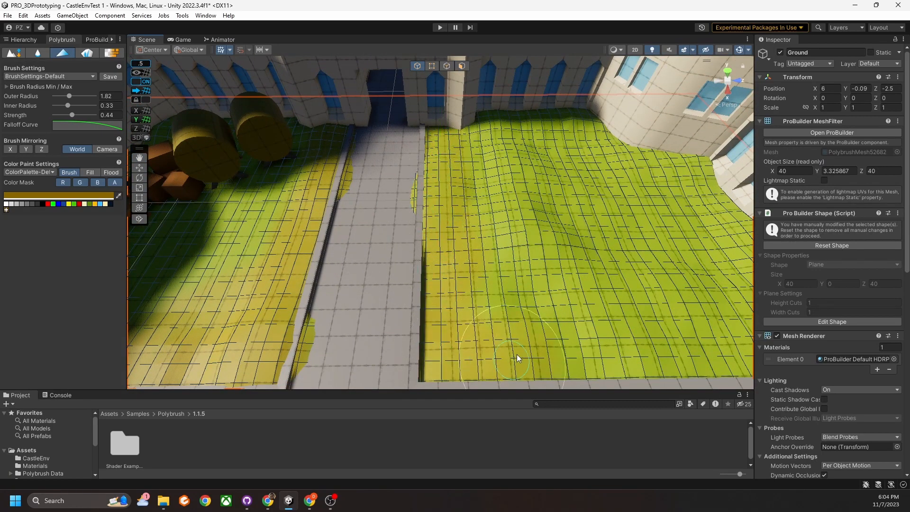
alt+drag(420, 189, 450, 255)
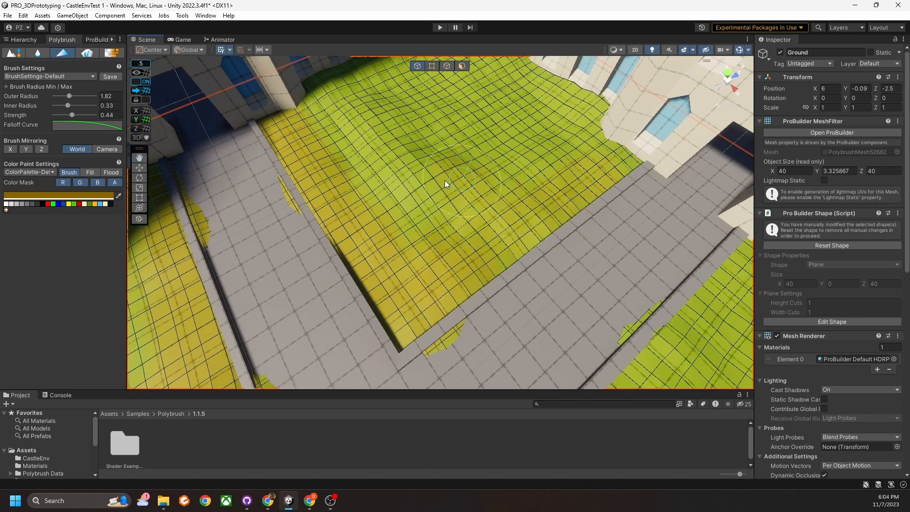
alt+drag(345, 112, 452, 154)
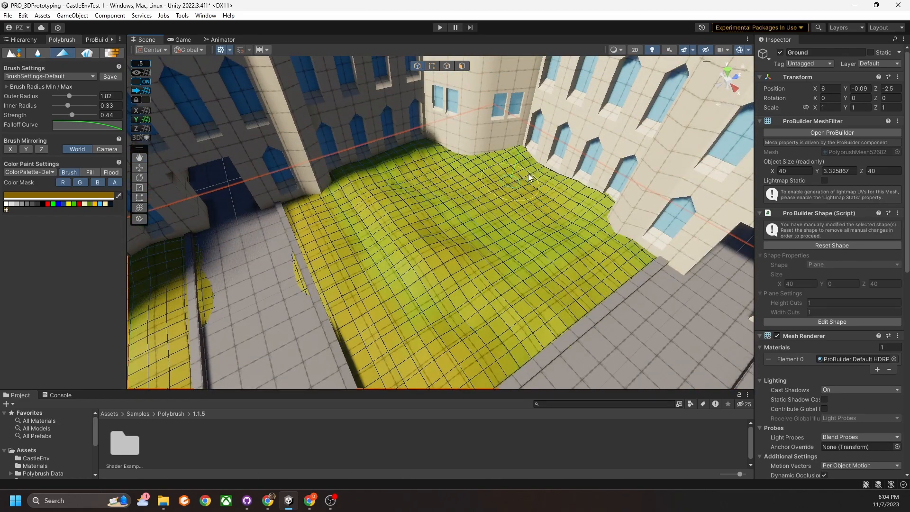
alt+drag(519, 174, 534, 245)
alt+drag(496, 280, 528, 274)
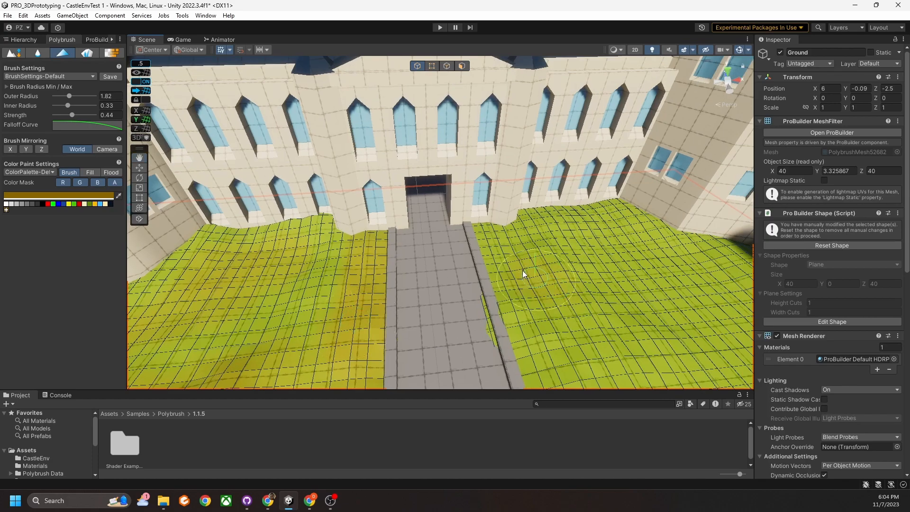
mouse_move(480, 323)
alt+mouse_down()
mouse_move(491, 317)
mouse_move(523, 363)
mouse_move(516, 337)
alt+mouse_up()
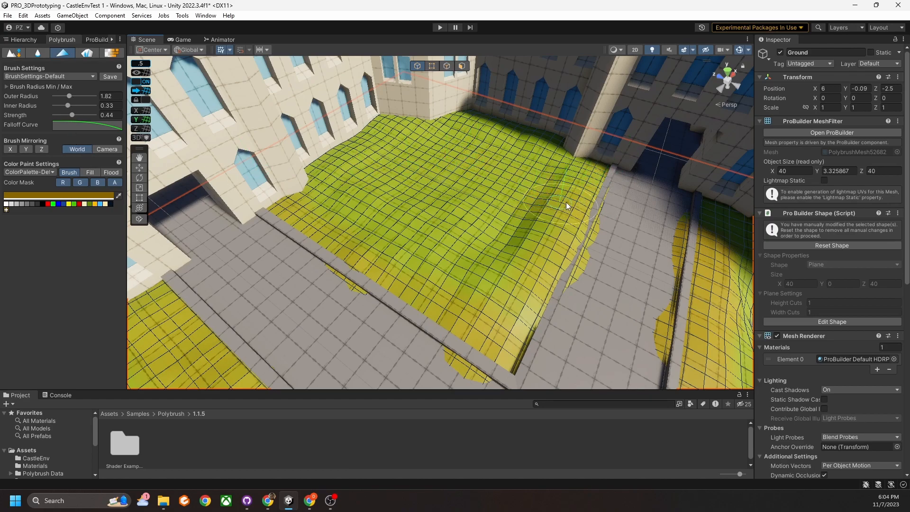
alt+drag(580, 255, 515, 150)
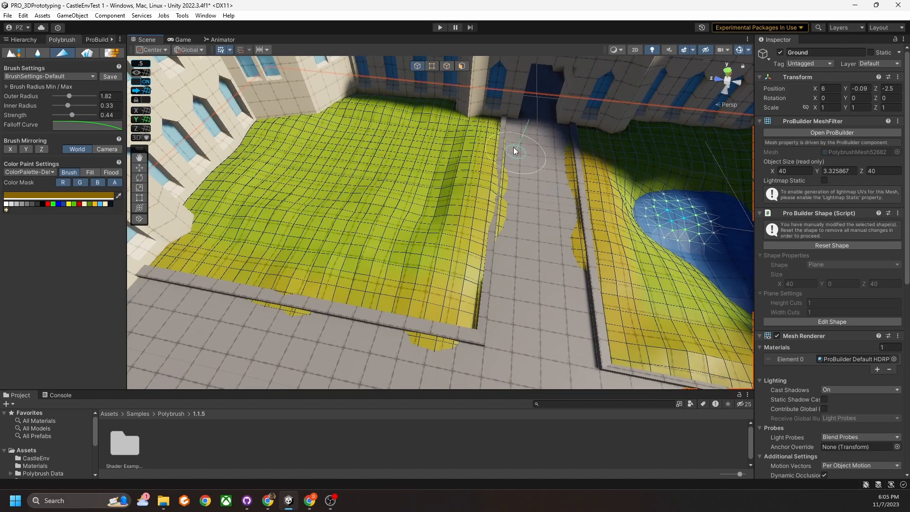
alt+drag(472, 175, 478, 145)
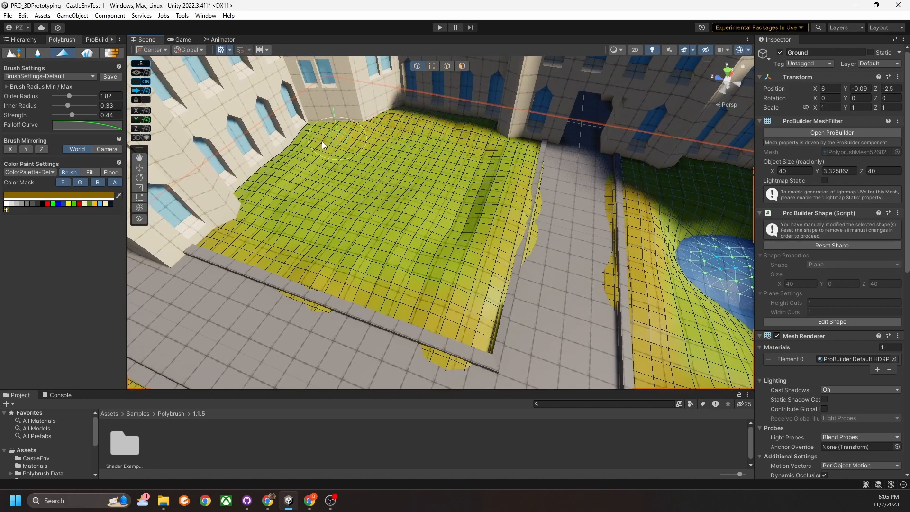
right_drag(463, 221, 526, 222)
key(a)
click(78, 195)
Darken the paint colour to 634A00.
mouse_move(166, 265)
mouse_down()
mouse_move(161, 272)
mouse_move(173, 272)
mouse_up()
click(184, 188)
right_drag(313, 188, 364, 207)
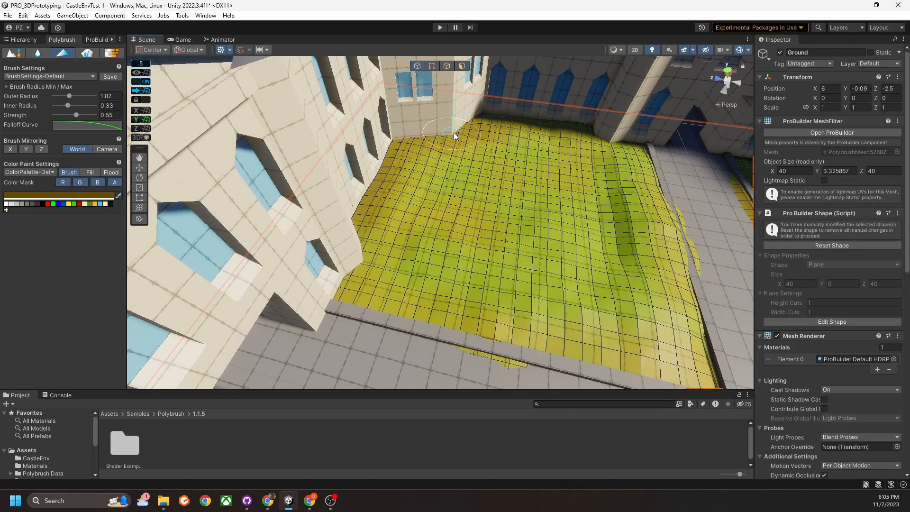
Fly around the courtyard to view the pond, paths and yellow ground.
right_drag(434, 139, 280, 177)
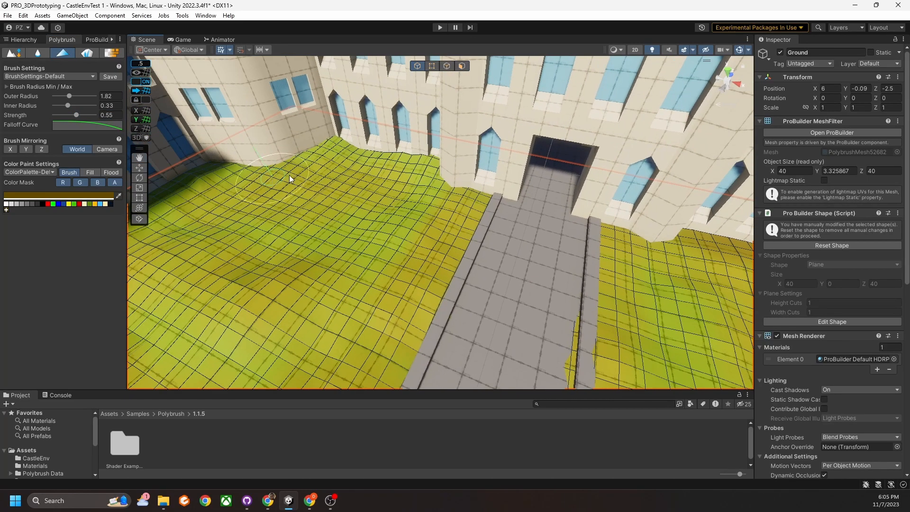
right_drag(368, 147, 419, 175)
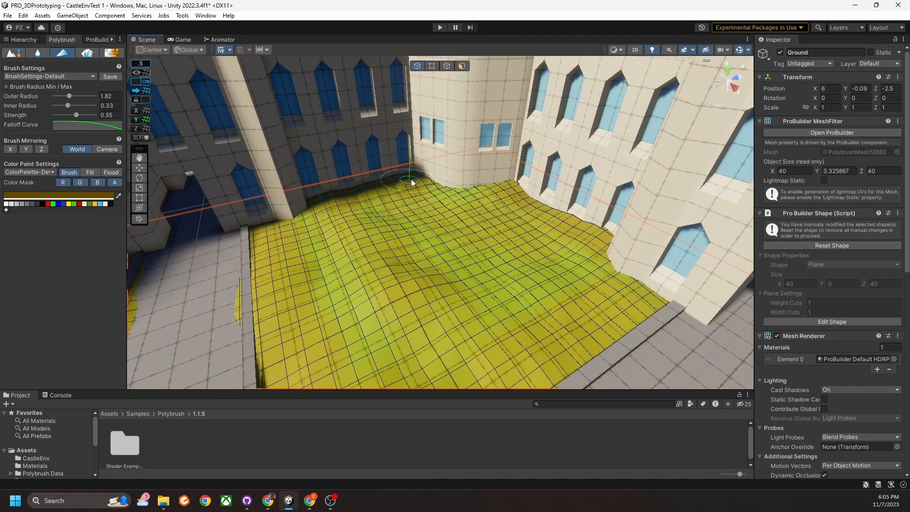
mouse_move(534, 212)
right_down()
mouse_move(403, 209)
mouse_move(433, 244)
mouse_move(439, 294)
right_up()
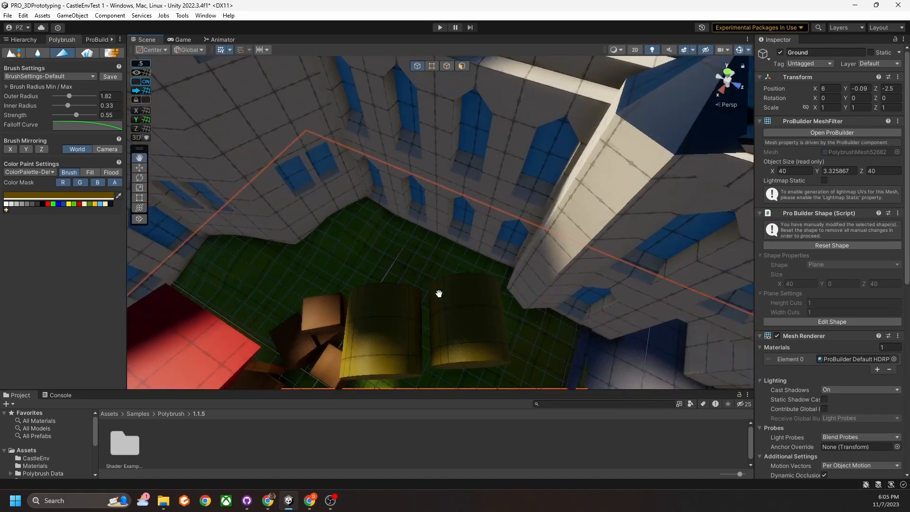
right_drag(330, 229, 397, 287)
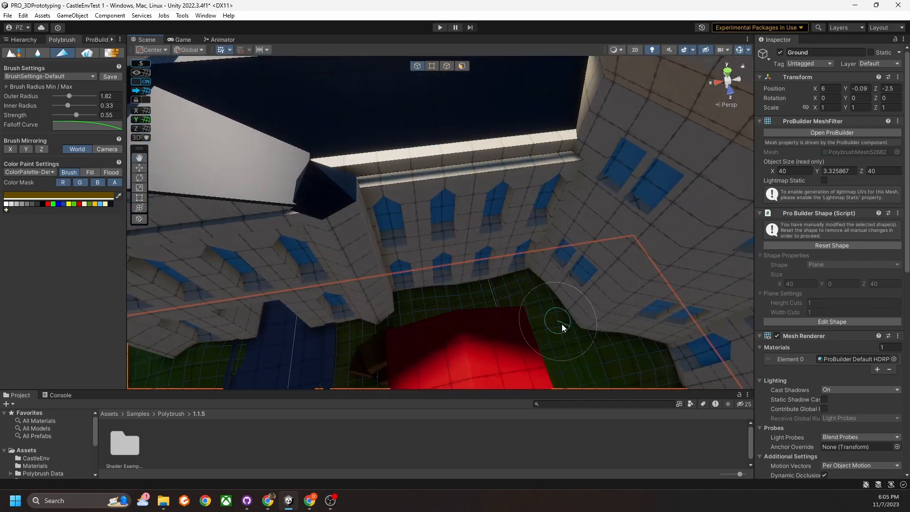
mouse_move(541, 294)
right_down()
mouse_move(575, 290)
mouse_move(471, 310)
mouse_move(464, 278)
right_up()
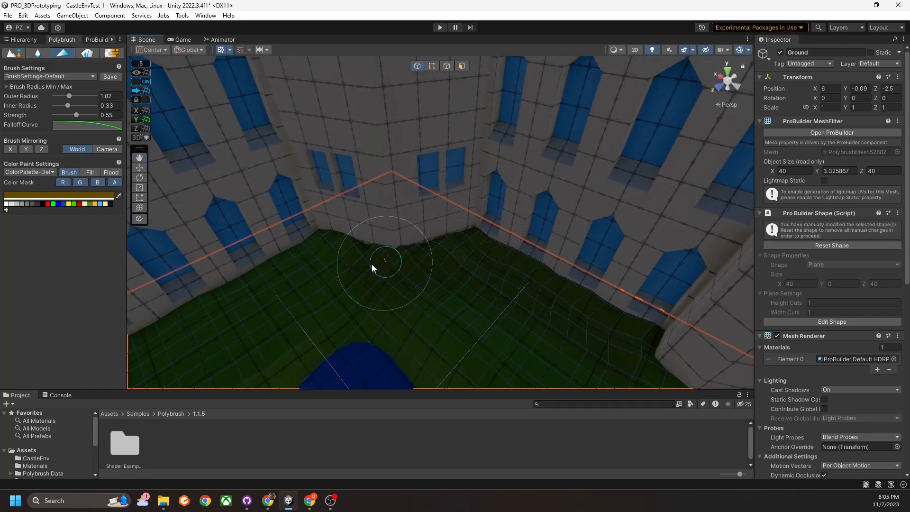
right_drag(337, 252, 433, 241)
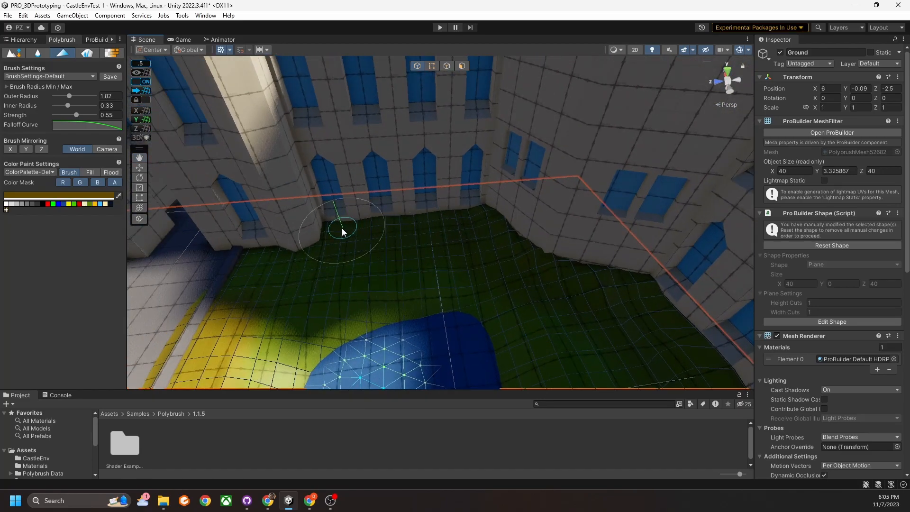
mouse_move(493, 310)
right_down()
mouse_move(525, 309)
mouse_move(290, 290)
mouse_move(687, 309)
mouse_move(736, 325)
mouse_move(468, 317)
right_up()
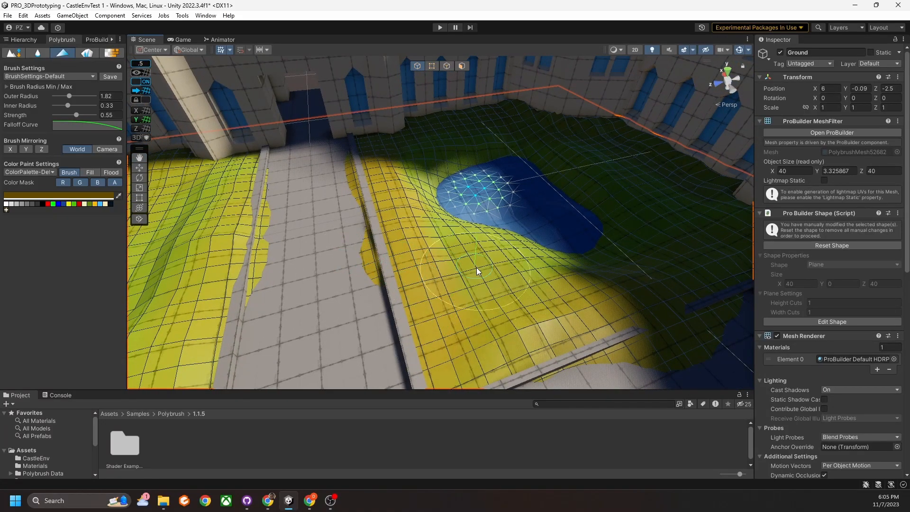
Paint yellow over the bluish ground behind the pond.
mouse_move(483, 272)
right_down()
mouse_move(511, 221)
mouse_move(512, 245)
right_up()
key(w)
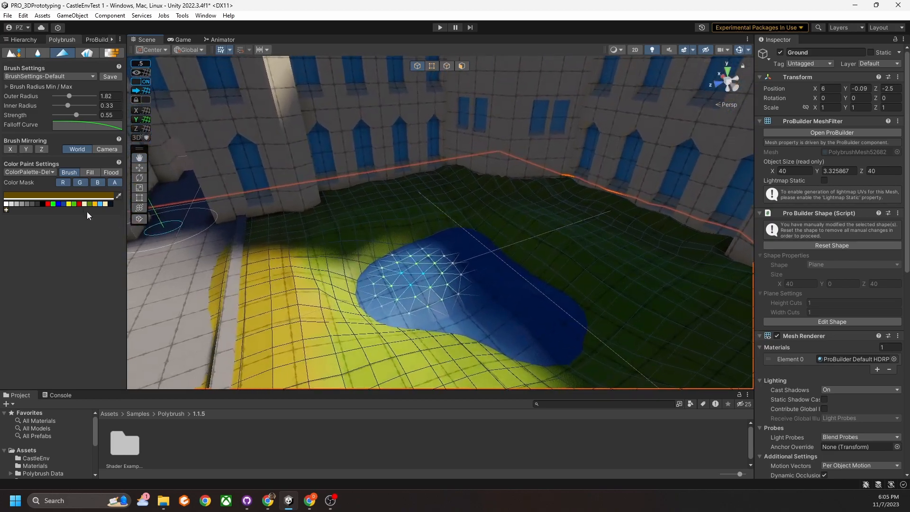
click(99, 204)
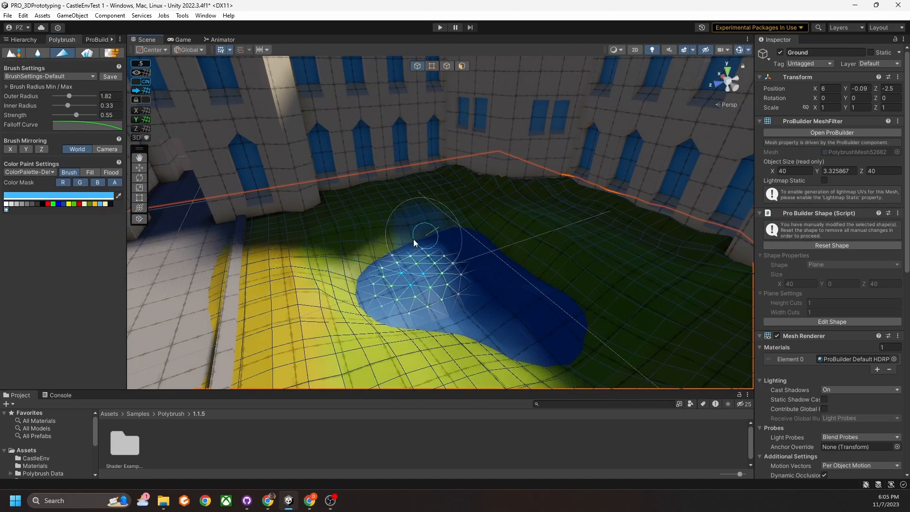
click(95, 204)
mouse_move(362, 274)
mouse_down()
mouse_move(344, 271)
mouse_move(424, 226)
mouse_move(393, 224)
mouse_move(351, 281)
mouse_move(383, 248)
mouse_move(359, 282)
mouse_move(375, 316)
mouse_up()
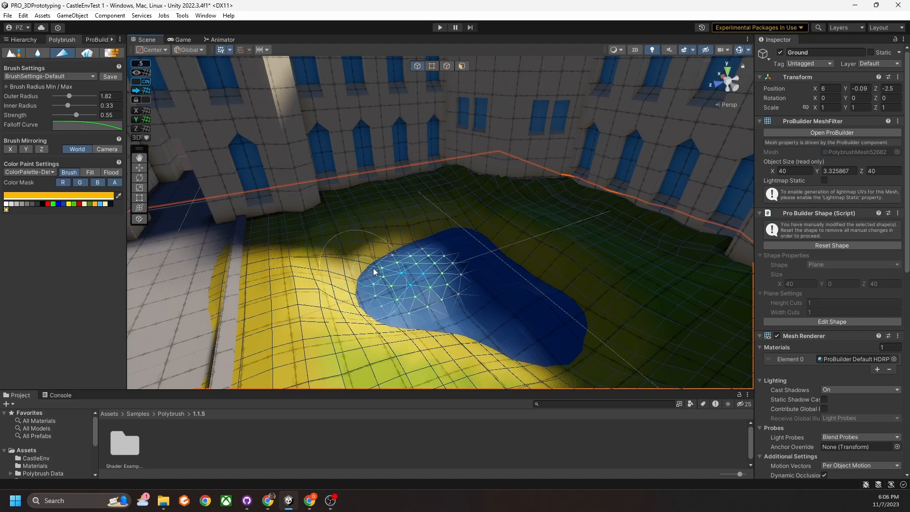
Fly back toward the blue pond and select the Road object.
mouse_move(427, 299)
right_down()
mouse_move(468, 341)
mouse_move(486, 323)
mouse_move(458, 302)
mouse_move(460, 310)
mouse_move(446, 270)
mouse_move(462, 278)
mouse_move(335, 260)
mouse_move(283, 274)
mouse_move(405, 239)
mouse_move(490, 258)
mouse_move(463, 262)
mouse_move(448, 256)
mouse_move(487, 263)
mouse_move(443, 255)
mouse_move(584, 255)
mouse_move(524, 244)
mouse_move(452, 258)
right_up()
key(s)
key(w)
click(363, 229)
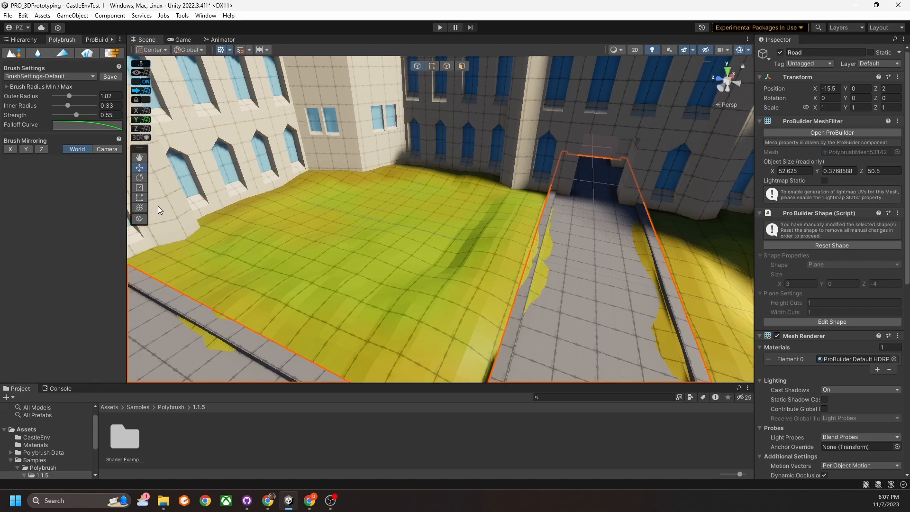
Switch Polybrush to Scatter Prefabs and orbit the yellow courtyard toward the road.
click(87, 56)
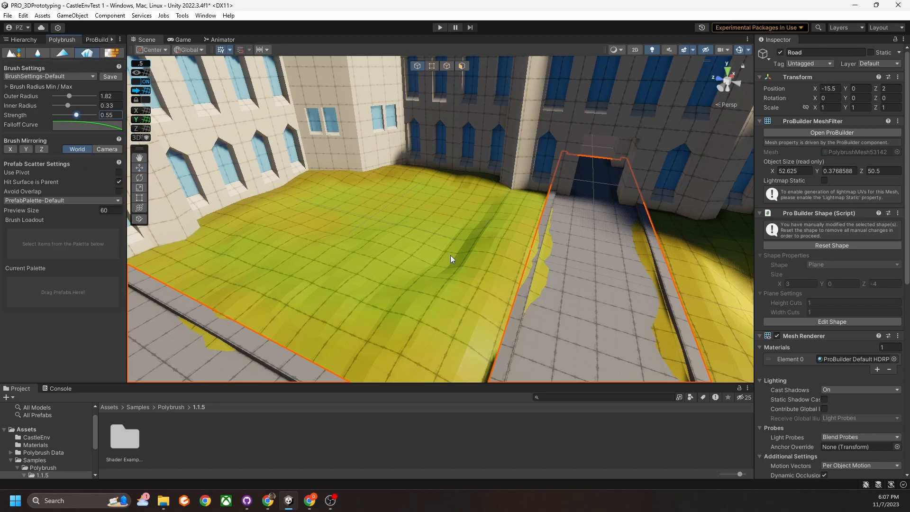
alt+drag(463, 189, 372, 217)
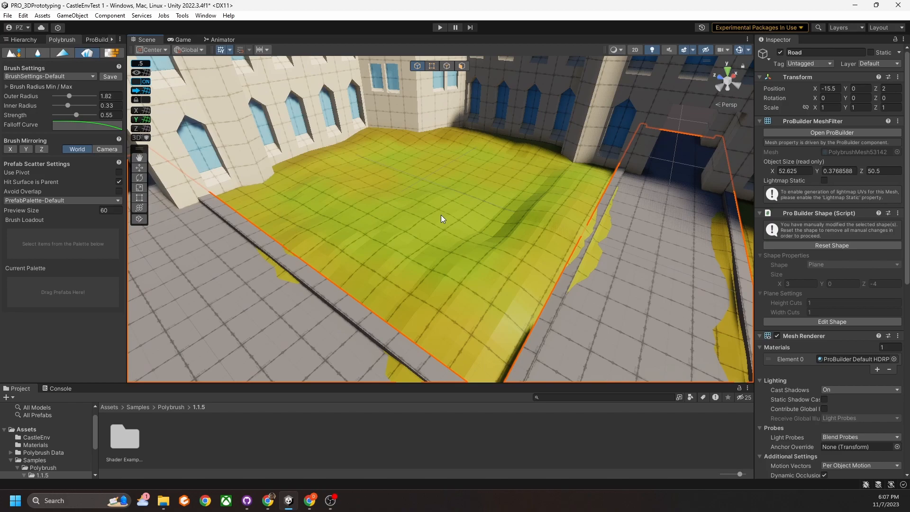
alt+drag(325, 193, 423, 232)
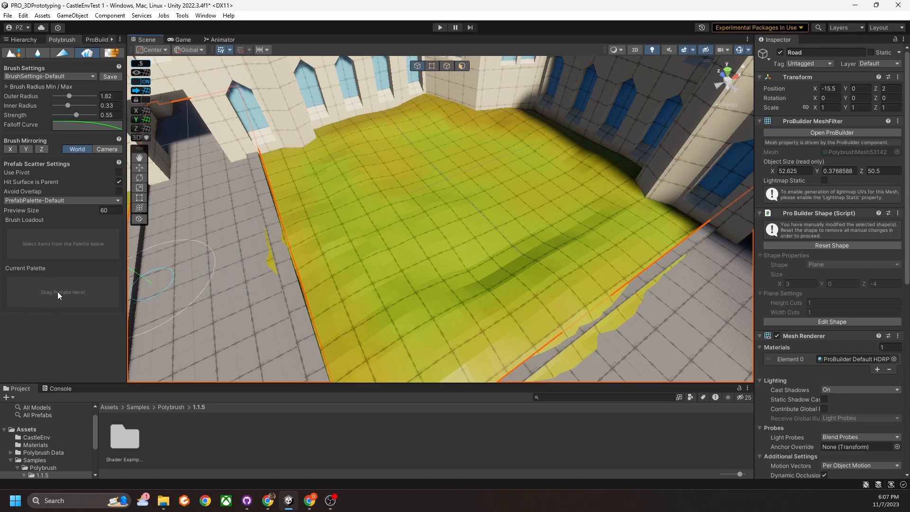
mouse_move(340, 292)
right_down()
mouse_move(405, 260)
mouse_move(342, 269)
mouse_move(311, 285)
mouse_move(337, 260)
mouse_move(406, 277)
mouse_move(394, 277)
right_up()
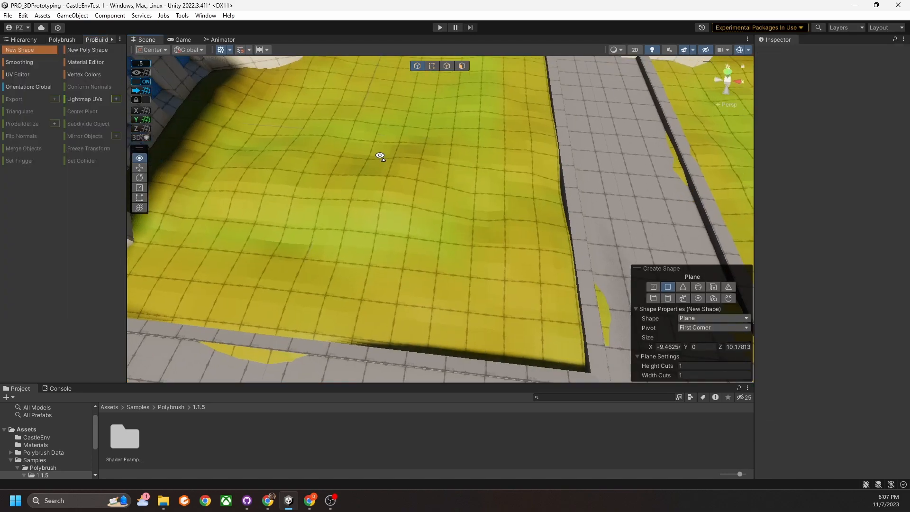
Draw a ProBuilder prism on the ground and collapse its two top vertices into a spiky tip.
scroll(380, 155, up, 3)
drag(490, 301, 476, 251)
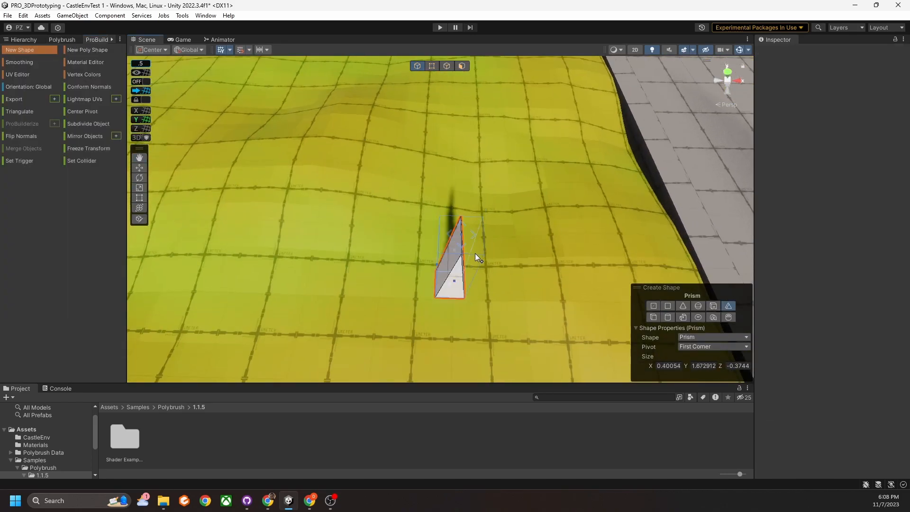
click(476, 251)
click(432, 66)
click(516, 133)
right_drag(515, 133, 412, 195)
shift+click(350, 211)
click(27, 198)
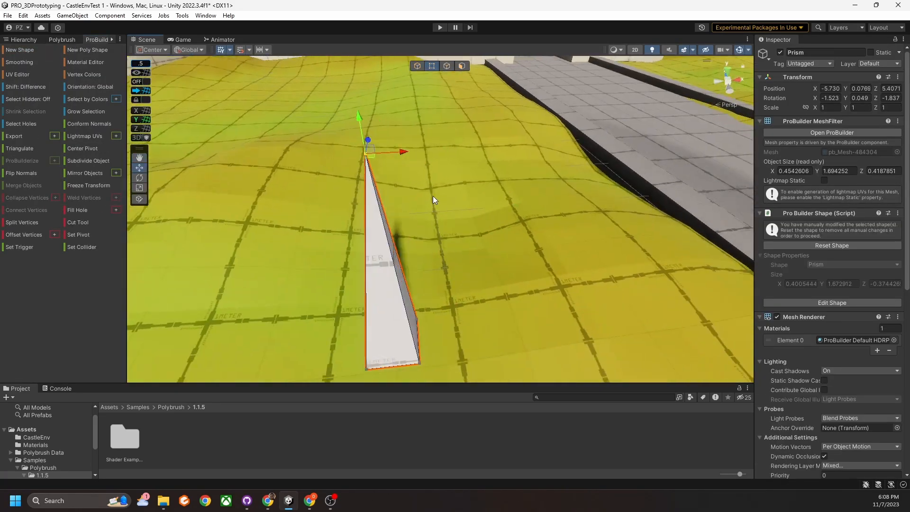
right_drag(348, 133, 284, 180)
drag(266, 185, 240, 184)
right_drag(240, 184, 390, 232)
Duplicate the prism, rotate the copy around its vertical axis, and lower it onto the ground.
click(417, 66)
key(ctrl+d)
key(e)
drag(403, 260, 465, 267)
right_drag(465, 214, 486, 189)
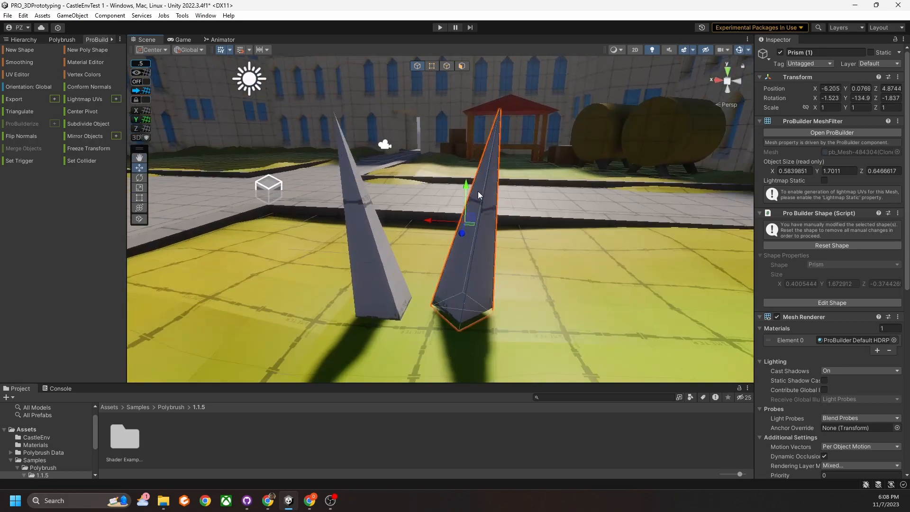
drag(466, 185, 466, 195)
right_drag(466, 195, 388, 232)
Reshape the copied prism by pulling its selected vertices.
click(432, 66)
drag(376, 174, 395, 184)
right_drag(394, 185, 399, 228)
drag(398, 228, 415, 246)
right_drag(415, 246, 407, 266)
drag(419, 273, 414, 278)
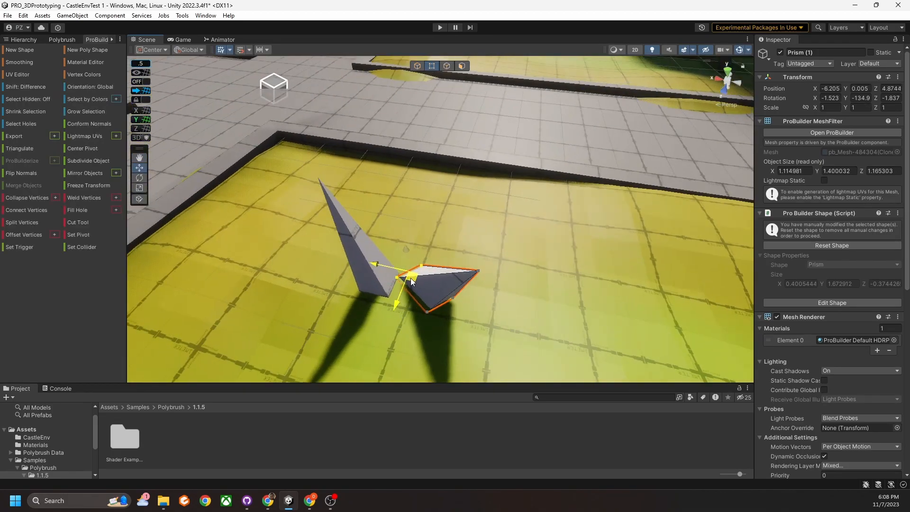
right_drag(414, 278, 385, 252)
Make a third blade from the upright prism, adjust the blade tips, and save the scene.
click(417, 66)
click(434, 204)
key(ctrl+d)
drag(429, 196, 427, 221)
click(432, 66)
click(422, 134)
right_drag(424, 137, 417, 284)
click(492, 239)
drag(354, 195, 392, 196)
right_drag(392, 196, 503, 266)
key(ctrl+s)
Fill all three prisms with green vertex colour in Polybrush at brush strength 1.
click(61, 42)
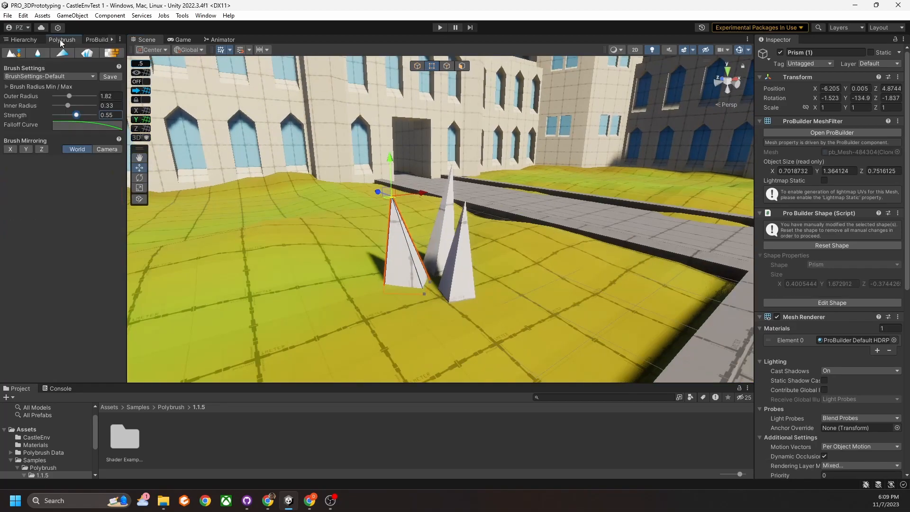
click(63, 53)
click(90, 204)
drag(76, 115, 95, 115)
click(399, 263)
click(457, 268)
click(441, 237)
click(444, 237)
mouse_move(444, 237)
right_down()
mouse_move(441, 260)
mouse_move(452, 265)
mouse_move(275, 253)
mouse_move(284, 265)
right_up()
click(452, 265)
Darken the paint colour to brown and brush it along the ground's edges at strength 0.45.
click(274, 254)
click(95, 204)
click(93, 196)
drag(175, 258, 178, 282)
click(202, 190)
click(70, 172)
right_drag(271, 269, 349, 279)
drag(94, 115, 73, 115)
mouse_move(213, 147)
mouse_down()
mouse_move(349, 286)
mouse_move(408, 327)
mouse_up()
right_drag(455, 214, 526, 190)
drag(531, 128, 556, 255)
right_drag(556, 254, 594, 308)
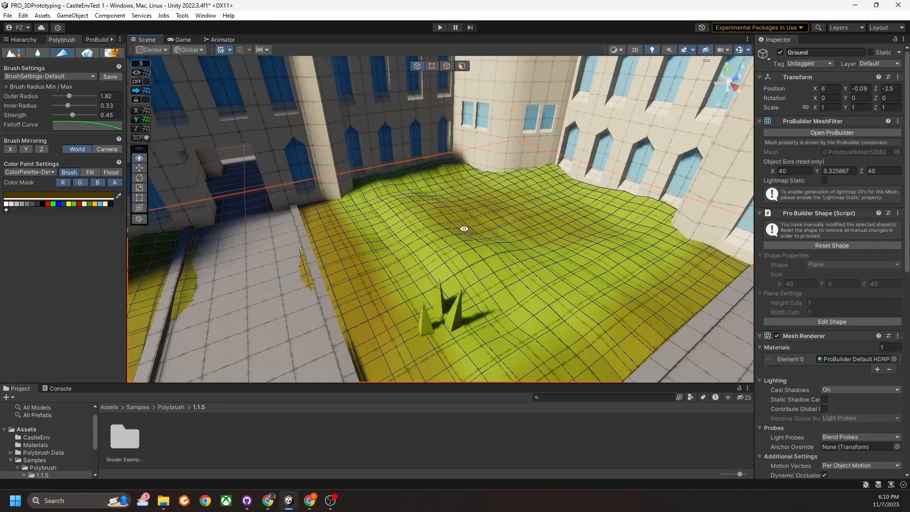
Orbit the Scene view past the building corner and tower to the sunlit lawn to review the painting.
alt+drag(465, 229, 532, 218)
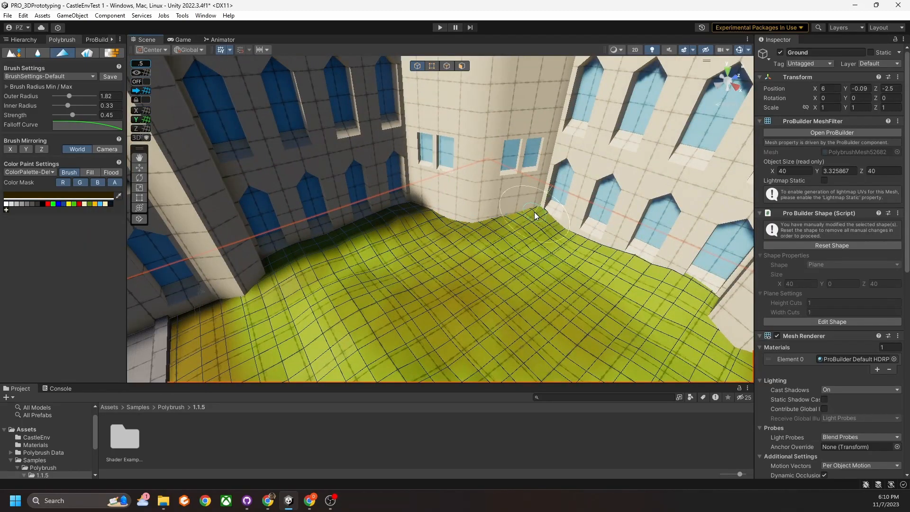
mouse_move(603, 254)
alt+mouse_down()
mouse_move(540, 176)
mouse_move(520, 301)
mouse_move(507, 285)
mouse_move(493, 309)
mouse_move(325, 206)
mouse_move(642, 294)
alt+mouse_up()
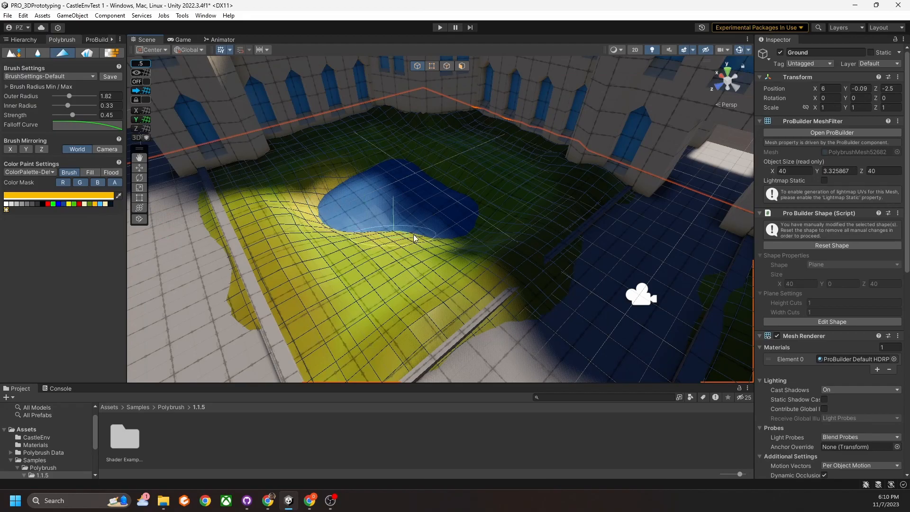
mouse_move(439, 244)
alt+mouse_down()
mouse_move(408, 199)
mouse_move(467, 237)
mouse_move(497, 177)
mouse_move(248, 203)
mouse_move(549, 199)
mouse_move(545, 248)
mouse_move(557, 256)
alt+mouse_up()
Create an empty object named Grass and parent the three prisms under it.
click(27, 41)
right_click(78, 219)
click(123, 340)
text(Grass)
key(Return)
click(51, 164)
shift+click(58, 179)
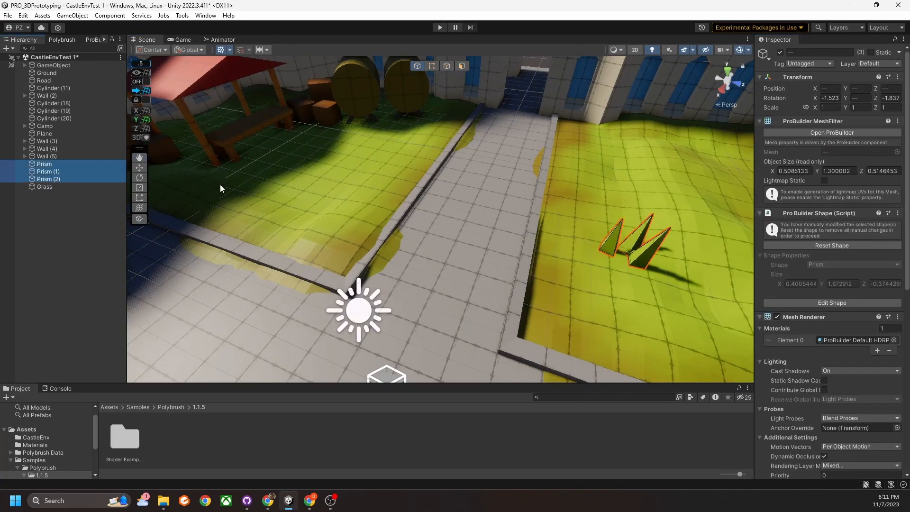
drag(58, 179, 46, 187)
Move the prisms onto the road and set handle placement to each object's pivot.
click(140, 167)
drag(597, 190, 441, 204)
click(55, 165)
scroll(477, 236, up, 4)
click(51, 172)
shift+click(55, 187)
click(152, 50)
click(53, 165)
click(53, 171)
shift+click(56, 187)
Reshape the tip vertices of Prism (2) and another grass blade.
alt+drag(531, 265, 468, 289)
click(432, 66)
click(380, 198)
drag(383, 195, 365, 210)
click(520, 202)
alt+drag(520, 202, 341, 264)
Save Grass as a prefab in Assets, deactivate it in the scene, and save.
scroll(342, 264, down, 4)
click(27, 429)
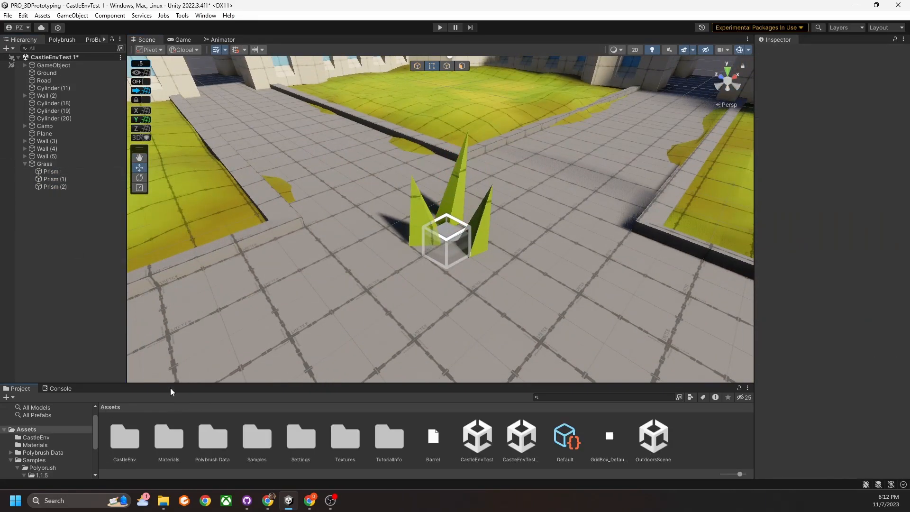
drag(185, 383, 185, 334)
drag(45, 164, 328, 436)
alt+drag(464, 266, 351, 252)
click(45, 164)
click(781, 52)
key(ctrl+s)
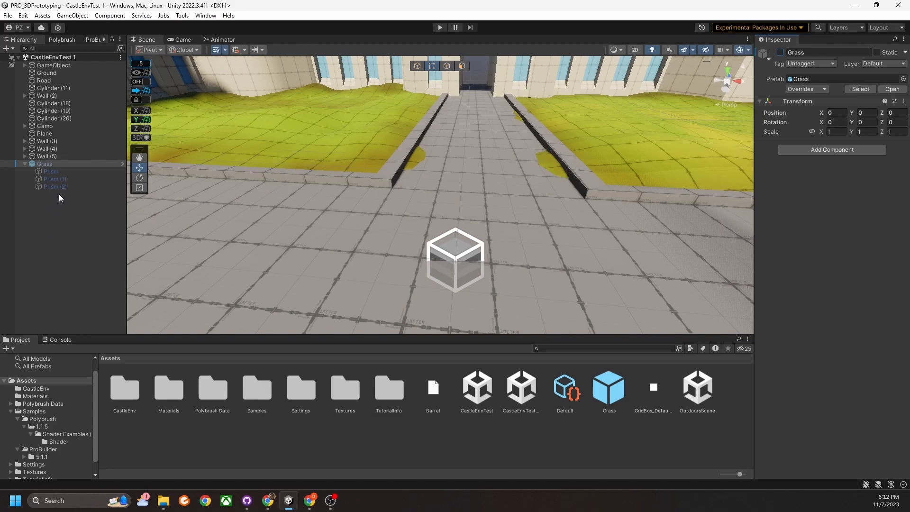
Briefly reactivate Grass to check the road, then deactivate it again.
click(780, 52)
middle_drag(575, 215, 531, 210)
click(781, 52)
alt+drag(545, 213, 645, 219)
right_drag(645, 220, 460, 217)
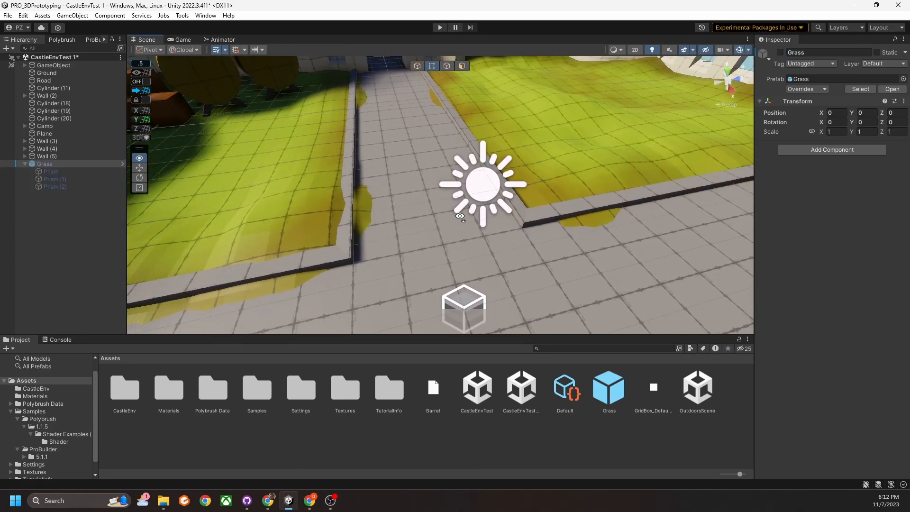
In Polybrush Scatter Prefabs, drag the Grass prefab from Assets into the prefab palette.
click(67, 40)
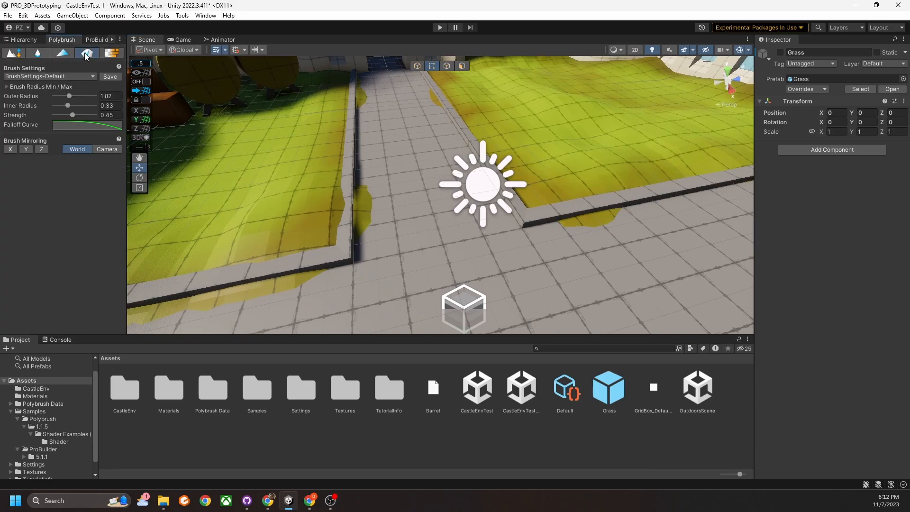
click(86, 54)
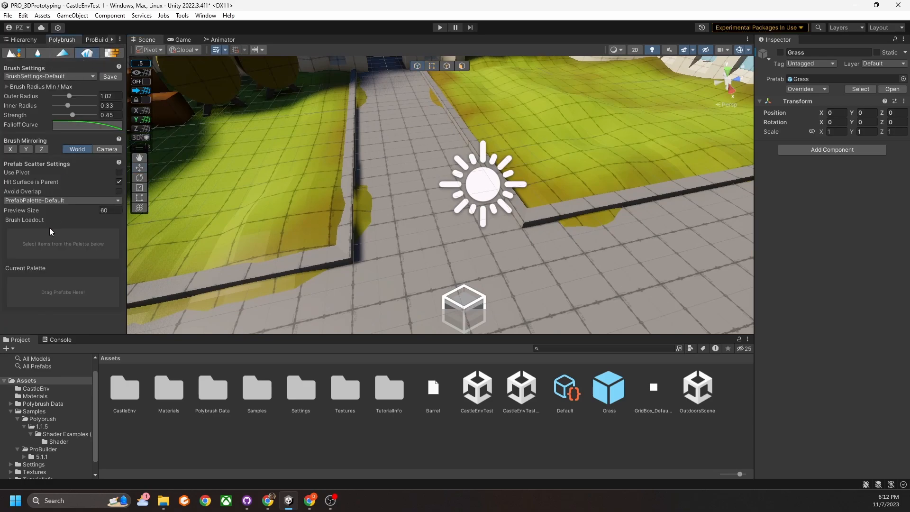
click(613, 392)
drag(614, 392, 48, 284)
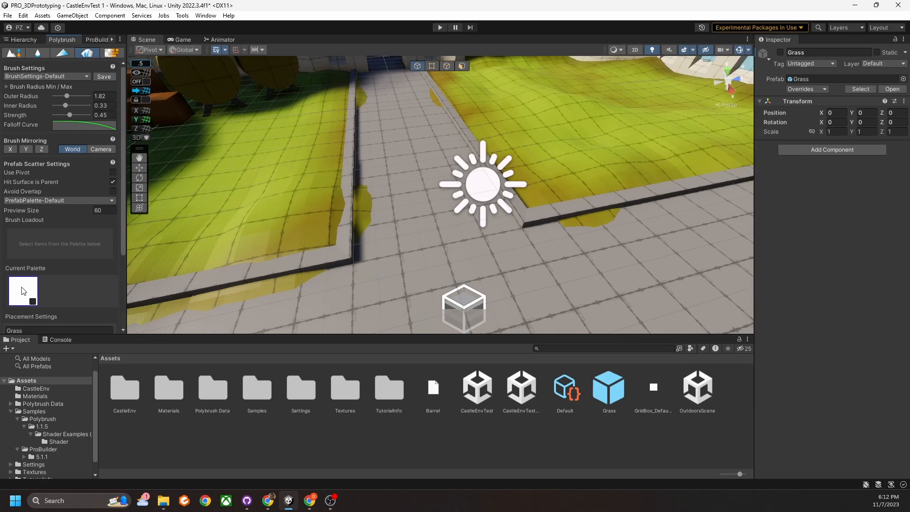
scroll(81, 287, down, 3)
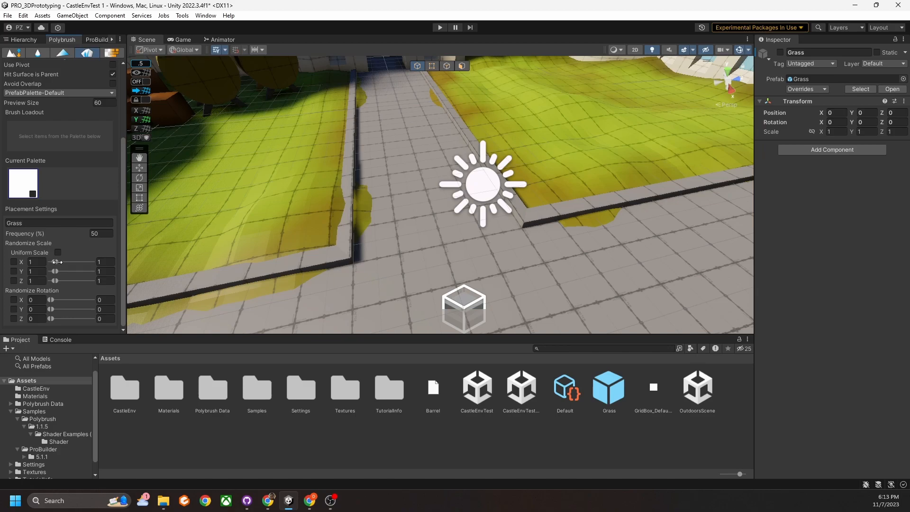
Raise the max random X scale to 1.344 and enable random scale and rotation on X, Y, Z.
drag(56, 261, 52, 281)
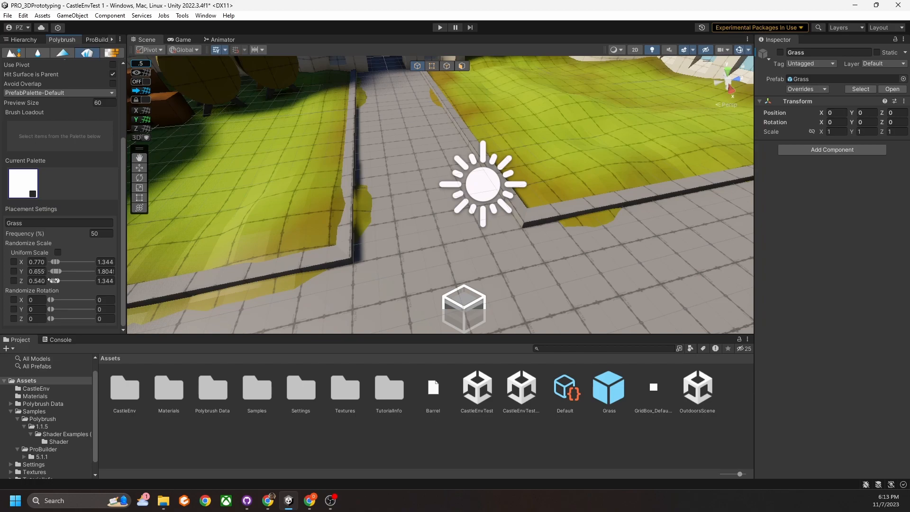
click(13, 262)
click(14, 272)
click(14, 280)
click(14, 299)
click(14, 309)
click(14, 320)
Widen the random X rotation range and allow random Y rotation up to 360°.
drag(52, 299, 59, 319)
drag(52, 308, 95, 309)
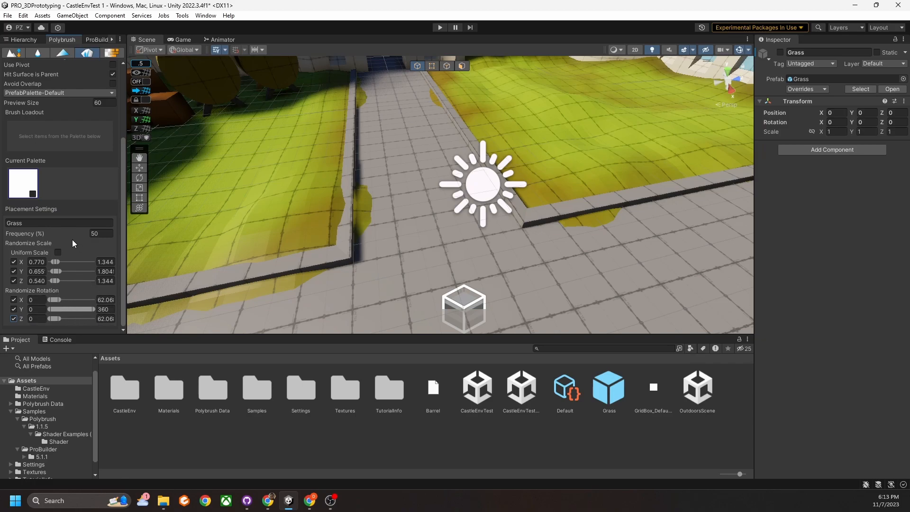
scroll(84, 146, up, 3)
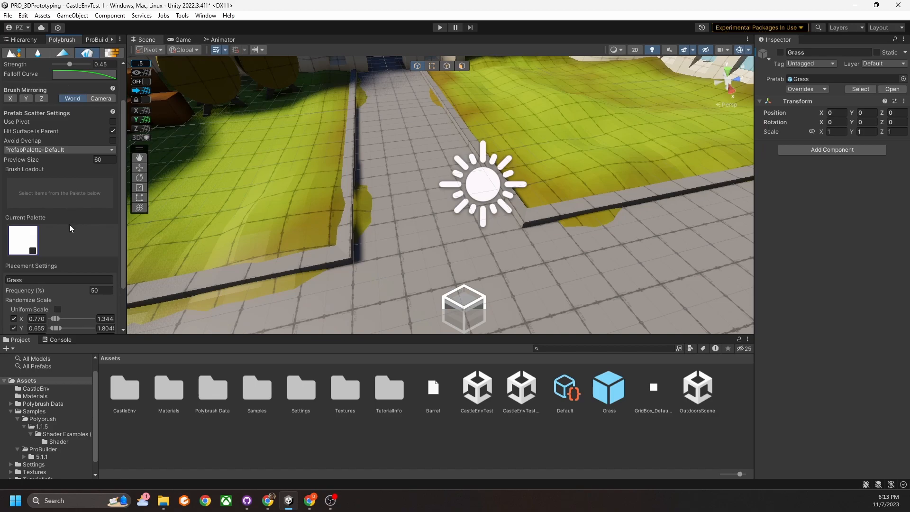
scroll(69, 224, up, 3)
scroll(56, 244, down, 6)
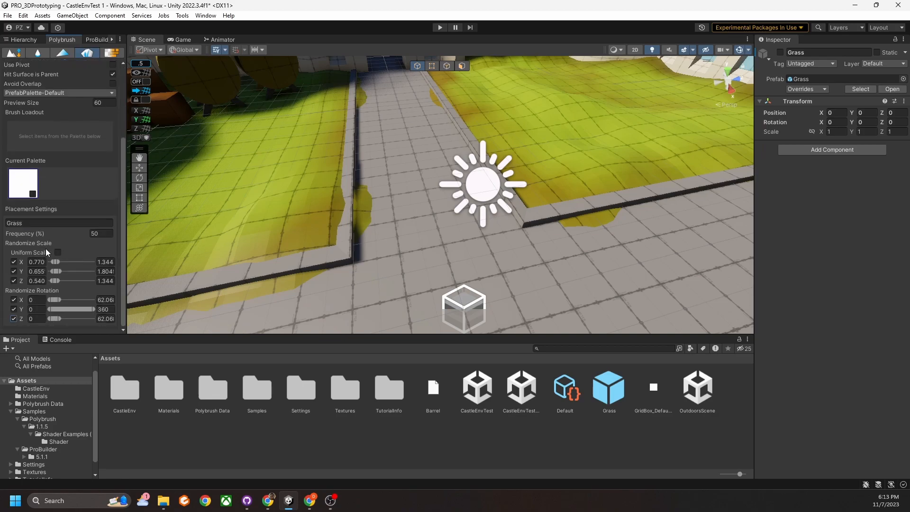
scroll(24, 184, up, 6)
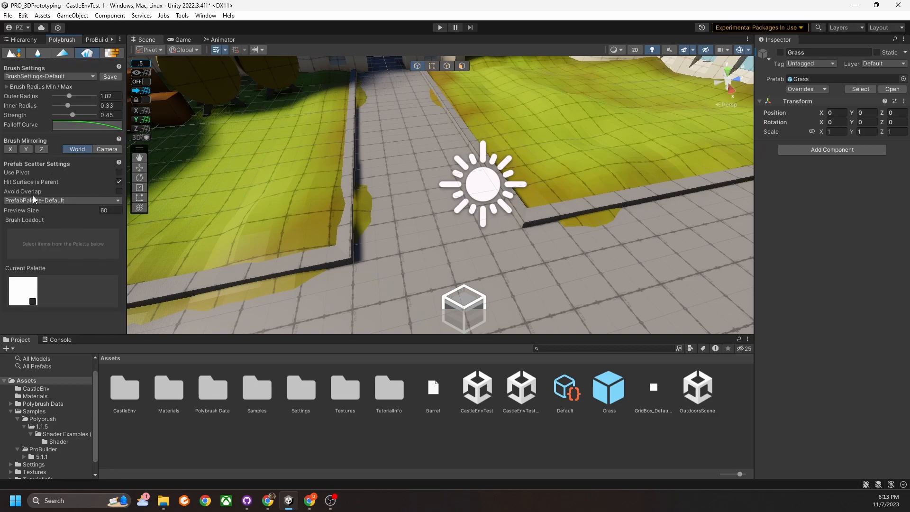
scroll(27, 200, down, 6)
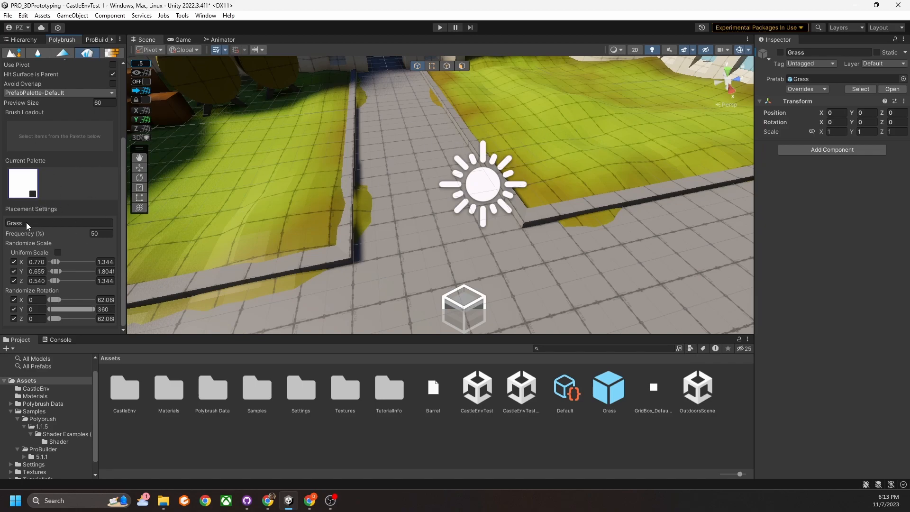
scroll(24, 223, up, 3)
scroll(39, 244, up, 2)
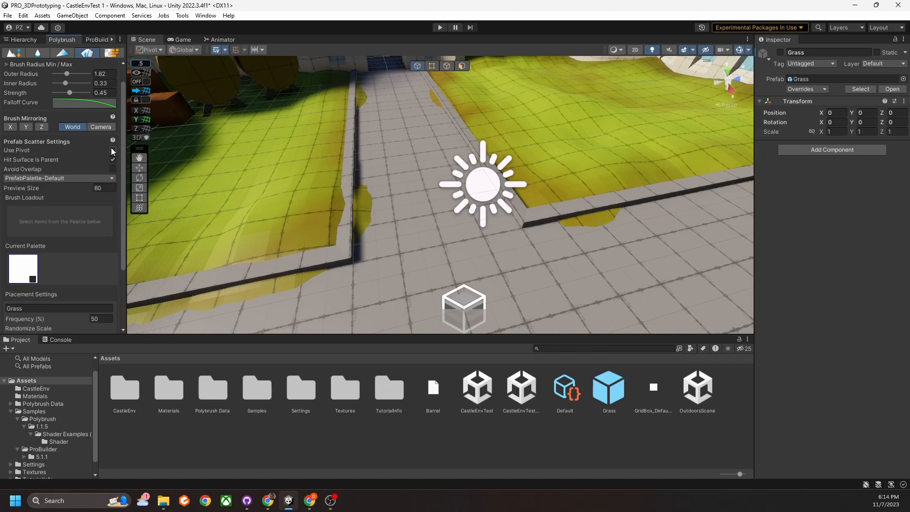
Select the Ground, load the Grass prefab into the brush, and scatter clumps along the path.
mouse_move(15, 154)
click(266, 182)
middle_drag(338, 183, 375, 199)
click(29, 277)
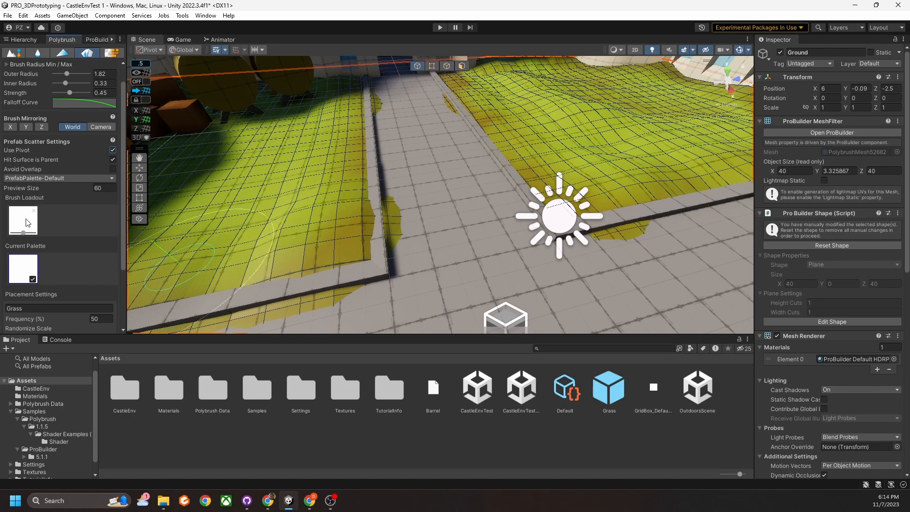
mouse_move(330, 224)
mouse_down()
mouse_move(331, 176)
mouse_move(408, 172)
mouse_move(363, 191)
mouse_move(378, 229)
mouse_up()
alt+drag(422, 255, 416, 223)
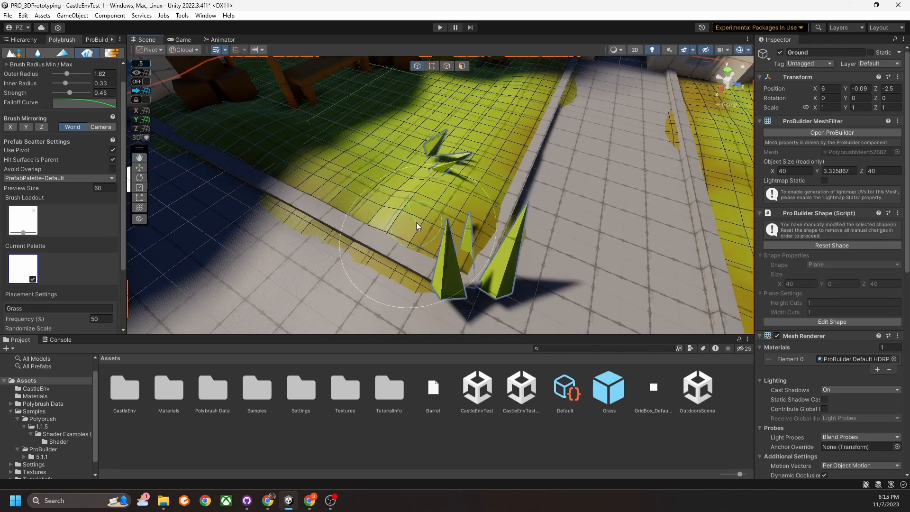
drag(354, 160, 375, 145)
right_drag(454, 228, 421, 188)
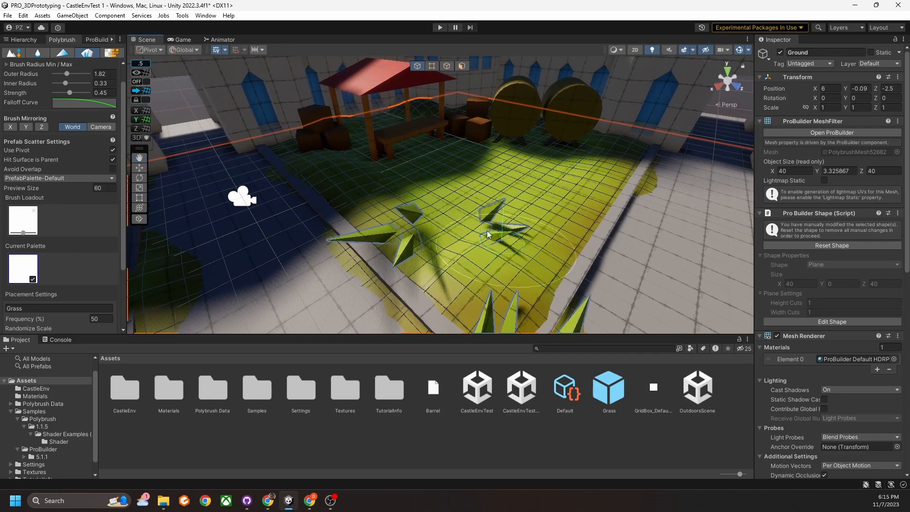
click(27, 41)
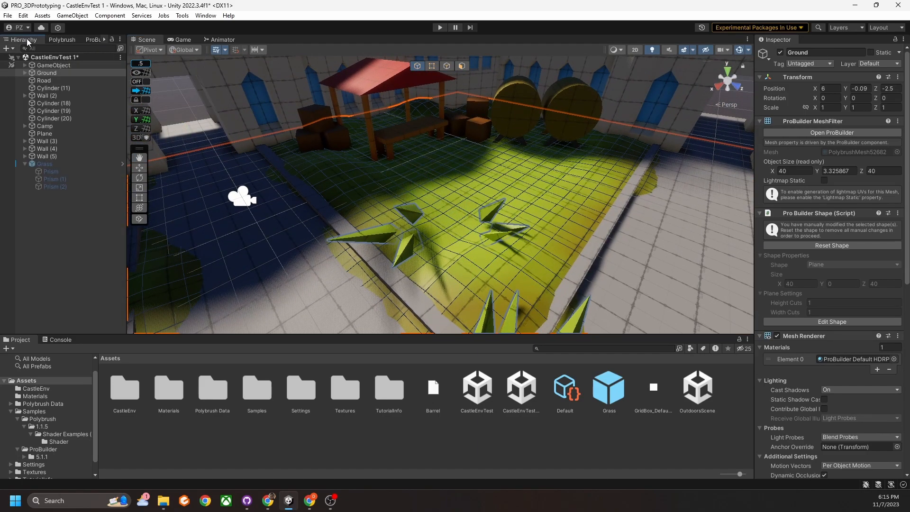
click(25, 73)
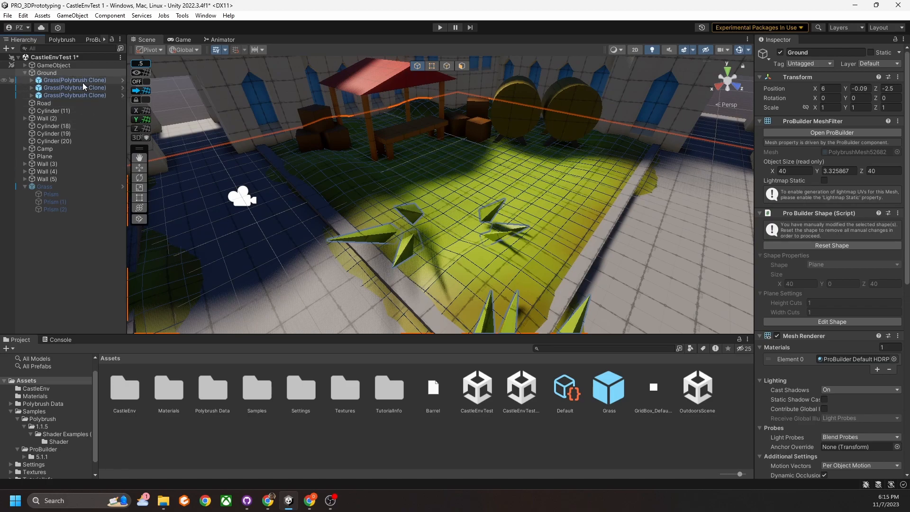
right_drag(417, 188, 453, 217)
click(61, 39)
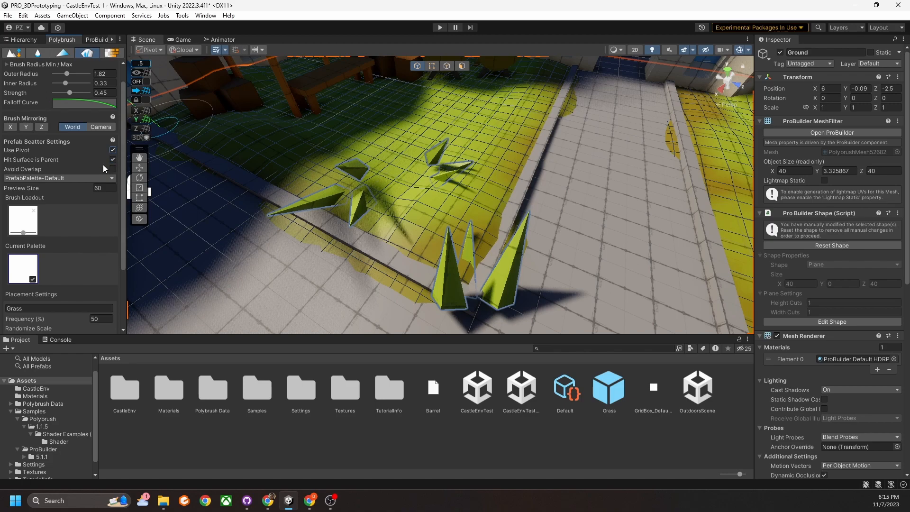
Toggle Avoid Overlap on and back off, then test-scatter grass spikes on the ground.
mouse_move(427, 209)
right_down()
mouse_move(437, 184)
mouse_move(432, 193)
right_up()
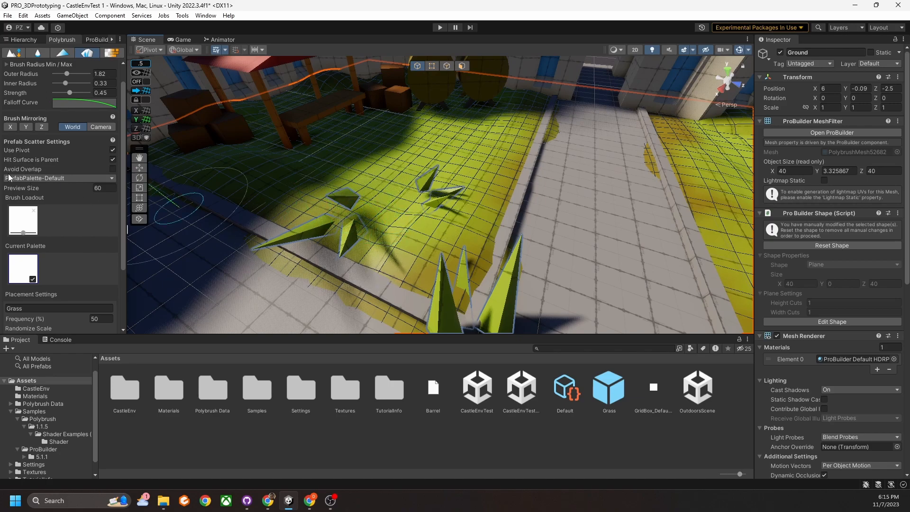
mouse_move(18, 172)
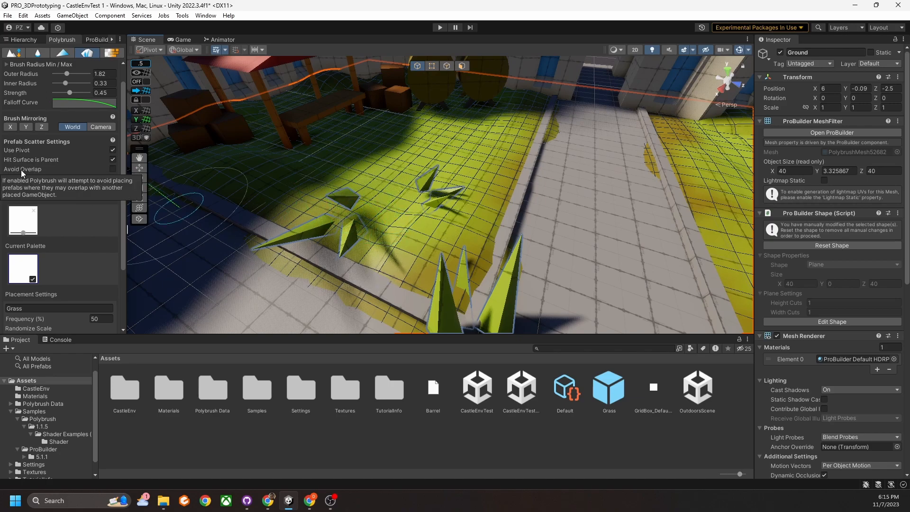
click(112, 170)
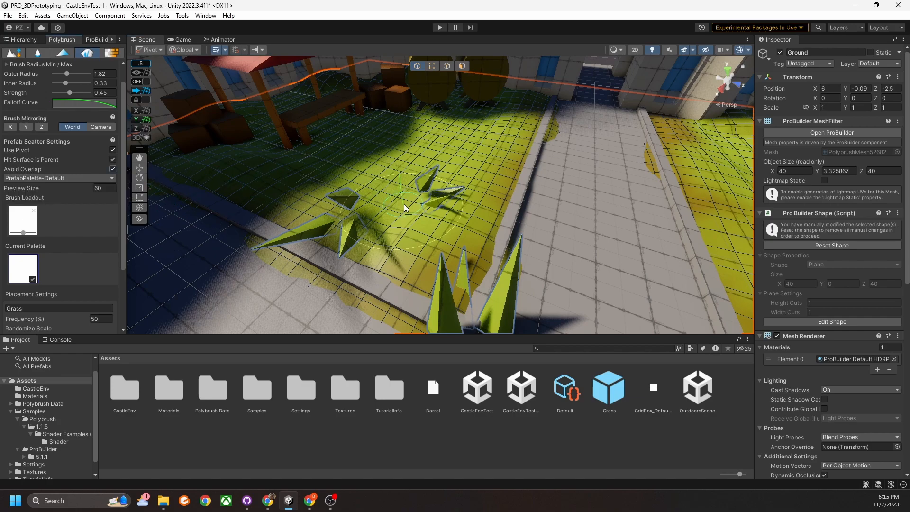
click(112, 169)
mouse_move(362, 200)
mouse_down()
mouse_move(366, 224)
mouse_move(342, 211)
mouse_move(348, 220)
mouse_move(354, 204)
mouse_move(365, 206)
mouse_move(366, 222)
mouse_up()
mouse_move(366, 222)
right_down()
mouse_move(418, 240)
mouse_move(380, 215)
mouse_move(422, 201)
mouse_move(466, 209)
mouse_move(431, 213)
mouse_move(417, 197)
right_up()
key(a)
key(d)
middle_drag(417, 197, 419, 233)
mouse_move(383, 190)
mouse_down()
mouse_move(396, 209)
mouse_move(385, 178)
mouse_move(389, 190)
mouse_move(371, 183)
mouse_move(392, 175)
mouse_move(348, 175)
mouse_move(440, 157)
mouse_move(453, 167)
mouse_move(374, 187)
mouse_up()
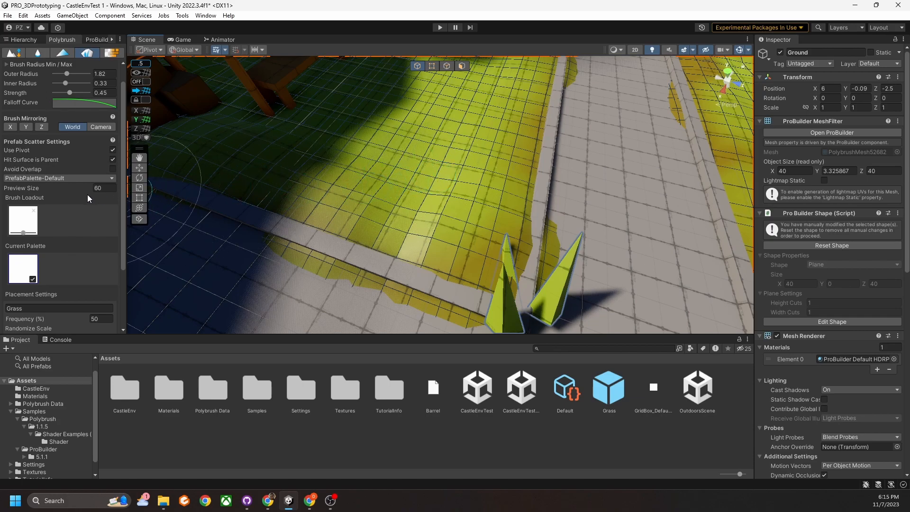
Re-enable Avoid Overlap and paint grass blades into the upper-right and lower-left gaps.
click(113, 168)
click(391, 183)
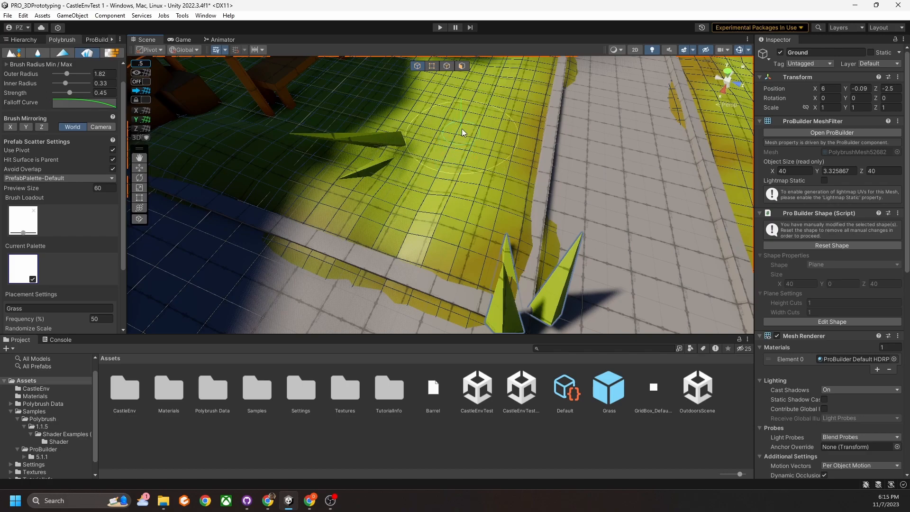
click(472, 142)
click(400, 210)
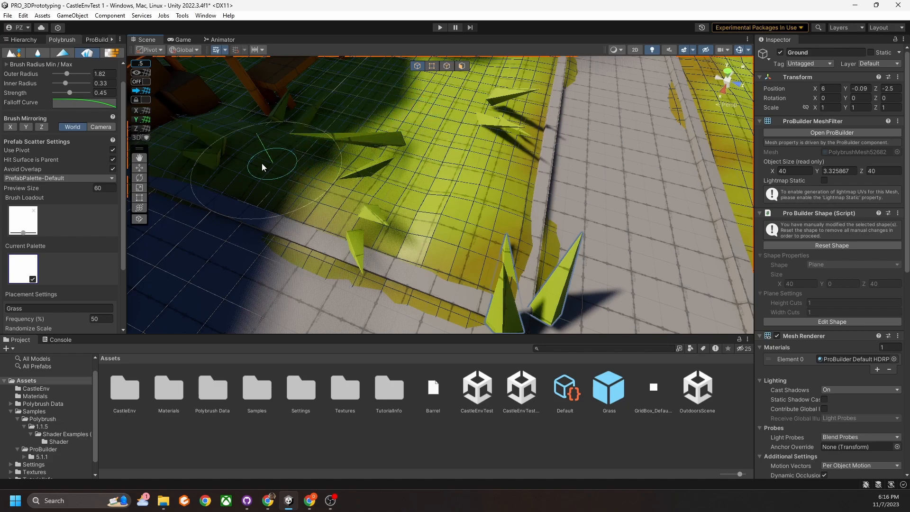
Erase the grass blades from the central yellow ground.
alt+drag(361, 203, 301, 150)
middle_drag(431, 205, 413, 200)
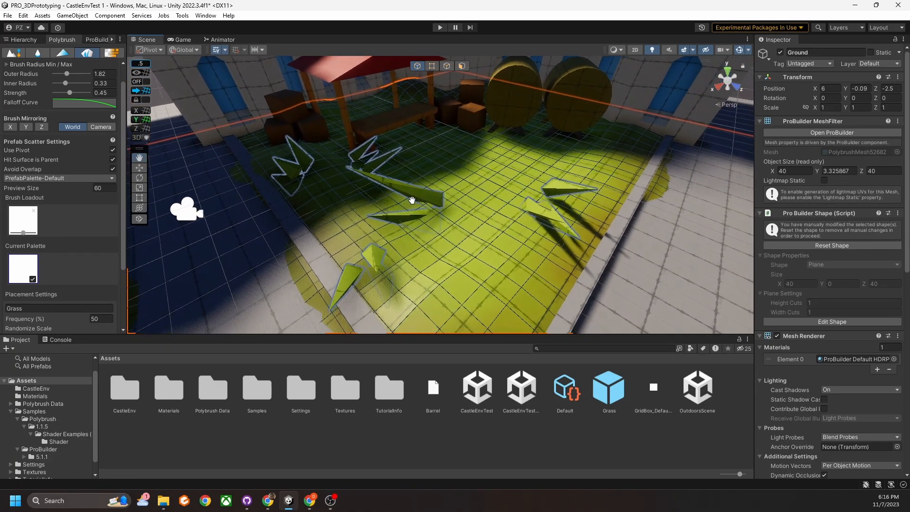
middle_drag(410, 289, 422, 237)
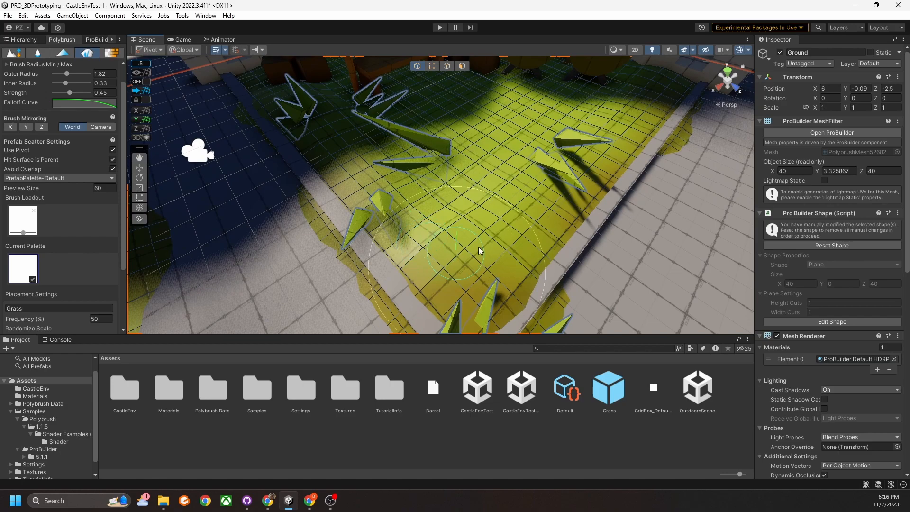
ctrl+drag(474, 180, 405, 183)
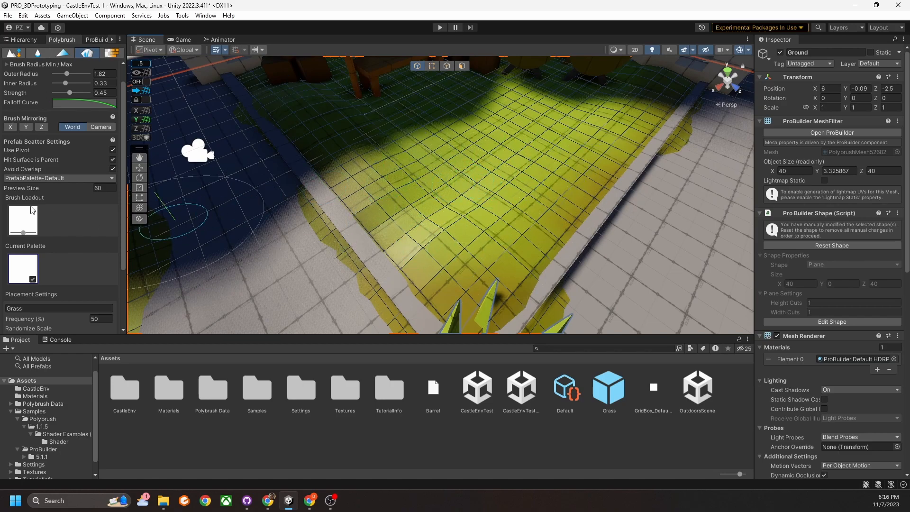
Lower the maximum random X tilt and set the maximum random X and Y scale to 1.
scroll(67, 244, down, 3)
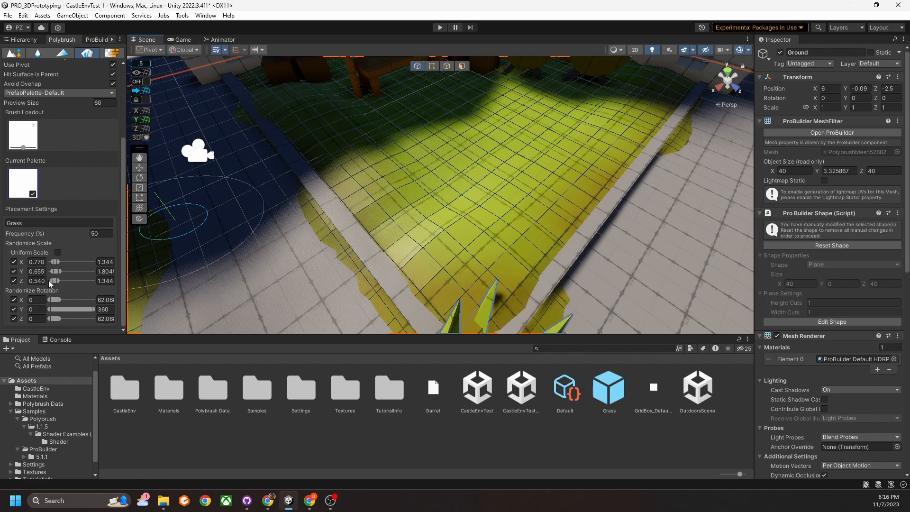
drag(59, 300, 58, 300)
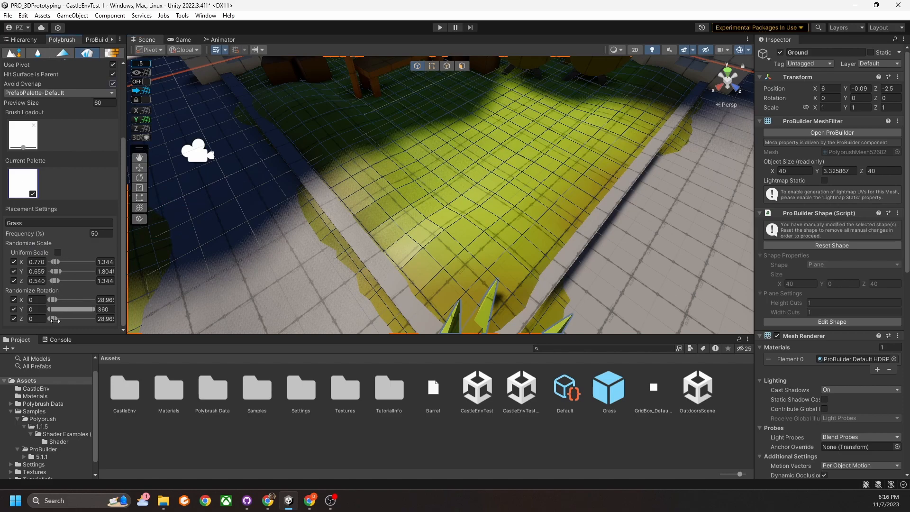
click(106, 273)
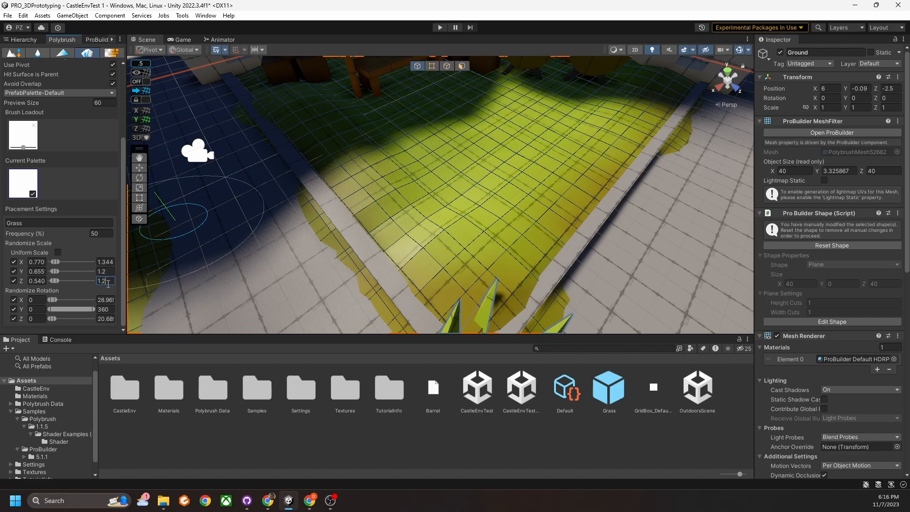
click(105, 262)
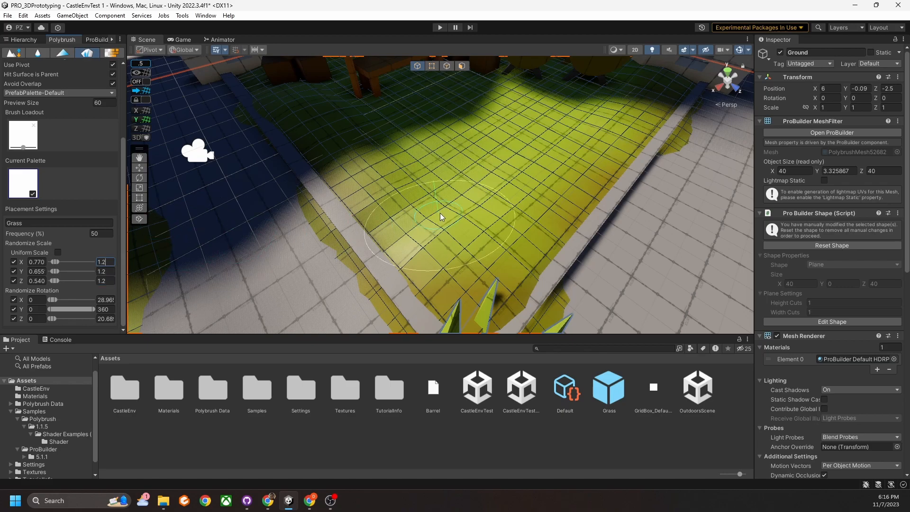
Paint several smaller grass clumps on the ground, undoing the last bad one.
click(437, 199)
click(526, 170)
alt+drag(486, 169, 464, 222)
right_drag(464, 222, 458, 243)
click(387, 268)
mouse_move(421, 278)
right_down()
mouse_move(436, 275)
mouse_move(428, 247)
right_up()
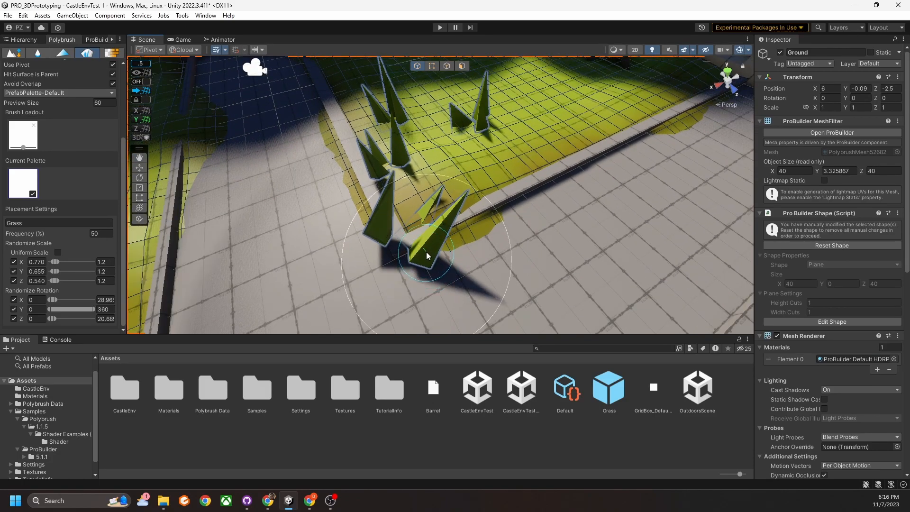
key(ctrl+z)
Set the minimum random Y scale to 0.4 and paint small grass cones on the lawn.
middle_drag(413, 170, 429, 182)
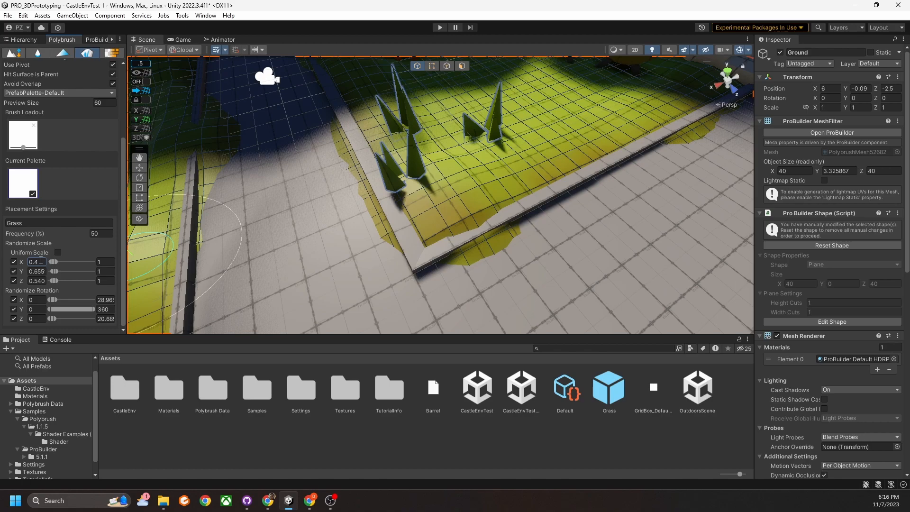
click(38, 272)
click(464, 164)
Erase the test grass cones and repaint grass cones in three spots on the lawn.
scroll(552, 146, down, 2)
middle_drag(524, 127, 509, 160)
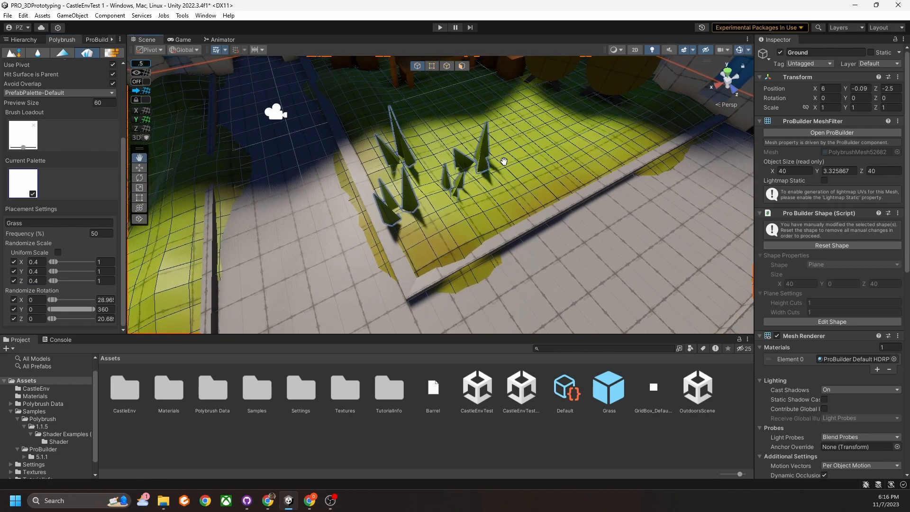
ctrl+drag(404, 201, 483, 164)
mouse_move(432, 212)
mouse_down()
mouse_move(479, 178)
mouse_move(431, 230)
mouse_move(473, 201)
mouse_move(466, 176)
mouse_move(391, 145)
mouse_up()
right_drag(434, 222, 437, 192)
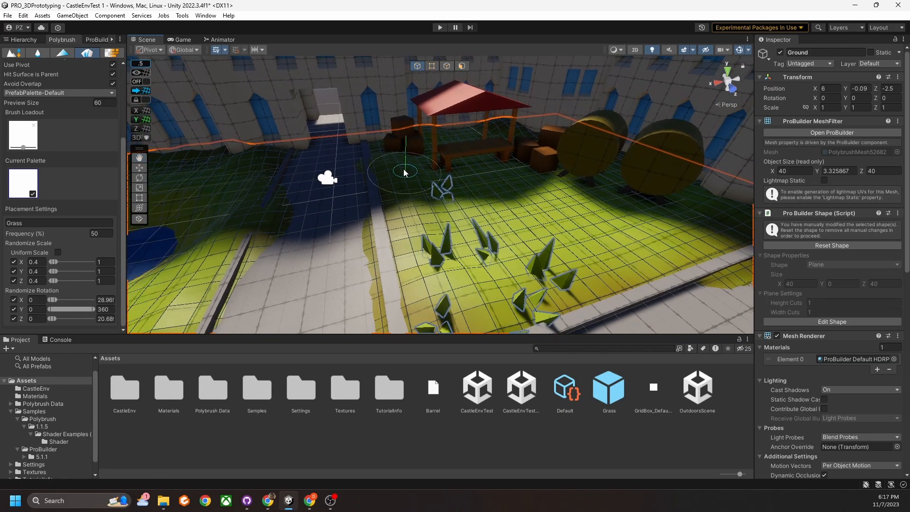
mouse_move(402, 220)
mouse_down()
mouse_move(402, 211)
mouse_move(408, 277)
mouse_up()
mouse_move(517, 246)
right_down()
mouse_move(468, 249)
mouse_move(494, 223)
mouse_move(548, 215)
mouse_move(542, 201)
right_up()
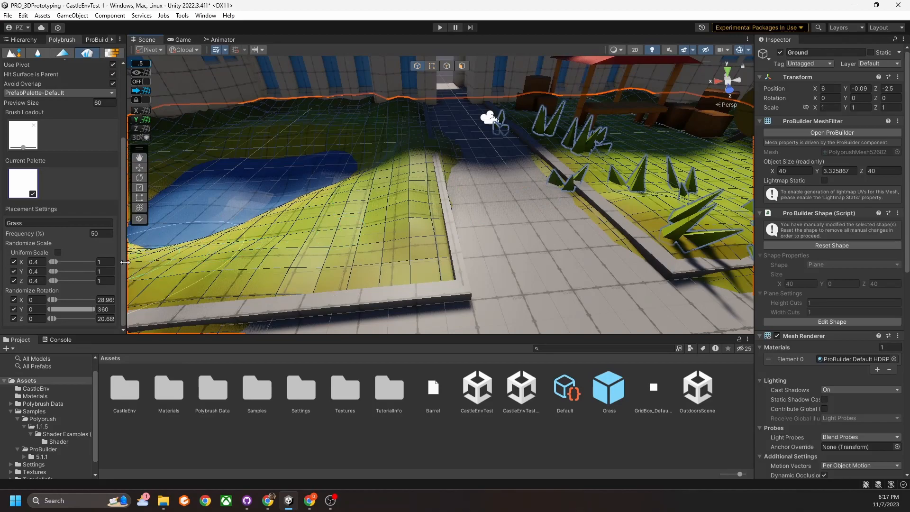
Raise the scatter frequency to 60.11 and paint grass clumps left of and below the pond.
drag(51, 233, 66, 235)
drag(197, 238, 215, 239)
mouse_move(389, 237)
mouse_down()
mouse_move(409, 219)
mouse_move(417, 164)
mouse_up()
right_drag(550, 204, 455, 232)
mouse_move(266, 194)
mouse_down()
mouse_move(325, 256)
mouse_move(394, 261)
mouse_up()
click(468, 290)
right_drag(468, 291, 319, 214)
mouse_move(313, 214)
mouse_down()
mouse_move(346, 246)
mouse_move(439, 257)
mouse_up()
Paint grass clumps along the far and right walls and across the right-side lawn.
right_drag(569, 264, 441, 255)
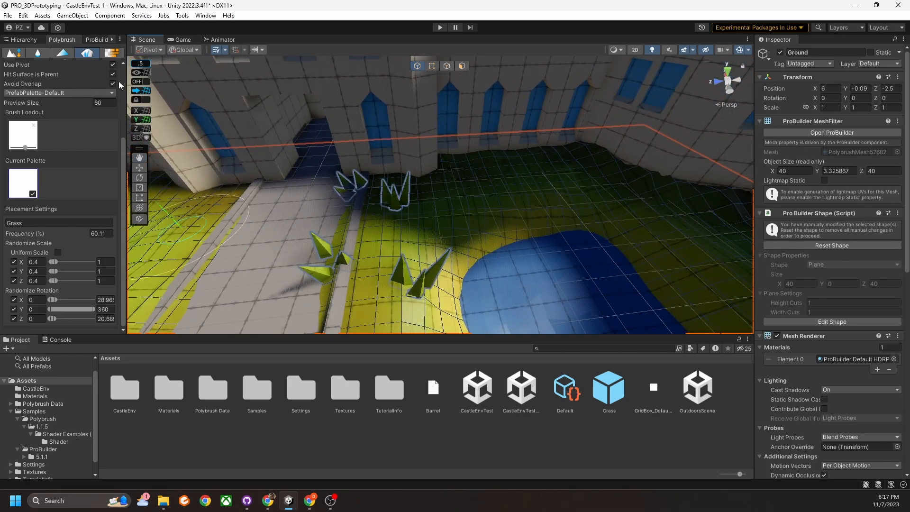
right_drag(408, 148, 405, 189)
middle_drag(450, 168, 380, 194)
mouse_move(380, 192)
mouse_down()
mouse_move(386, 147)
mouse_move(405, 137)
mouse_move(543, 149)
mouse_up()
click(453, 277)
middle_drag(539, 279, 517, 246)
mouse_move(517, 246)
mouse_down()
mouse_move(535, 258)
mouse_move(537, 235)
mouse_move(511, 175)
mouse_move(365, 163)
mouse_move(652, 183)
mouse_up()
mouse_move(313, 148)
mouse_down()
mouse_move(583, 191)
mouse_move(595, 265)
mouse_up()
mouse_move(596, 265)
middle_down()
mouse_move(544, 230)
mouse_move(521, 197)
middle_up()
Add grass clumps beside the path.
drag(480, 155, 491, 243)
scroll(485, 284, down, 3)
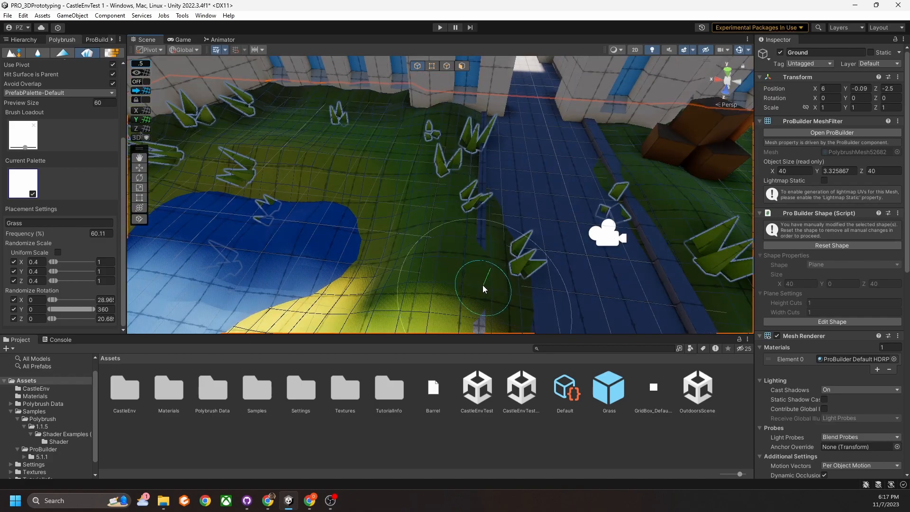
middle_drag(483, 289, 480, 179)
drag(479, 179, 461, 175)
scroll(447, 264, down, 3)
drag(448, 264, 444, 221)
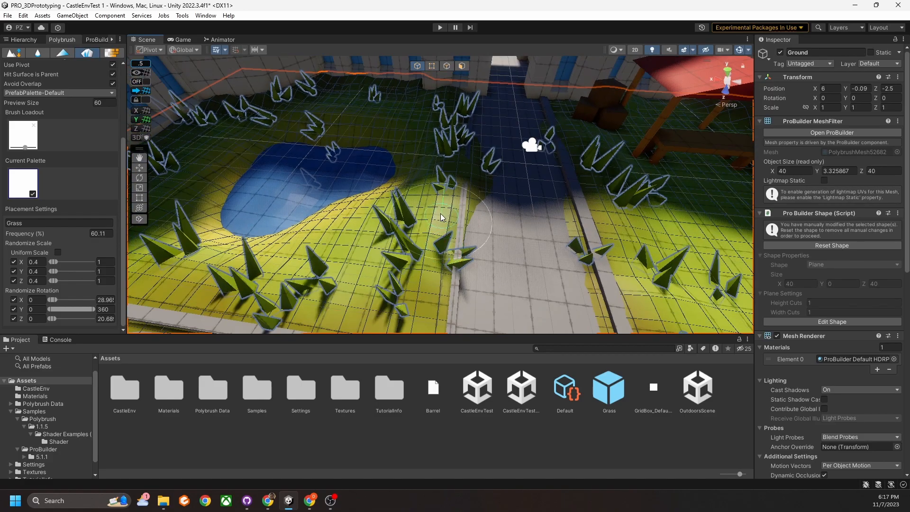
scroll(445, 222, down, 3)
middle_drag(451, 285, 453, 185)
Paint grass near the lawn corner, along the wall and on the right lawn.
mouse_move(479, 204)
alt+mouse_down()
mouse_move(426, 204)
mouse_move(380, 172)
alt+mouse_up()
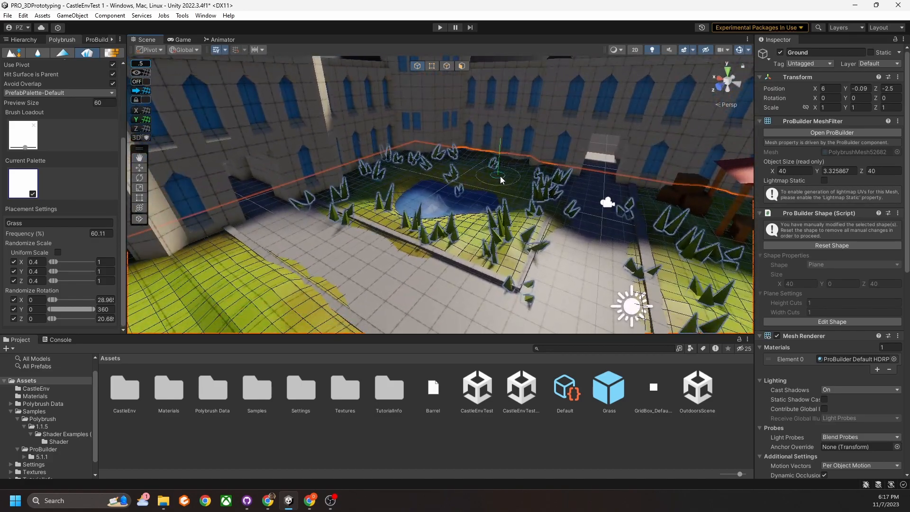
mouse_move(506, 176)
alt+mouse_down()
mouse_move(387, 211)
mouse_move(420, 240)
mouse_move(334, 251)
alt+mouse_up()
click(427, 266)
click(429, 204)
mouse_move(448, 232)
mouse_down()
mouse_move(531, 253)
mouse_move(499, 239)
mouse_move(441, 237)
mouse_up()
mouse_move(441, 237)
middle_down()
mouse_move(517, 240)
mouse_move(459, 212)
middle_up()
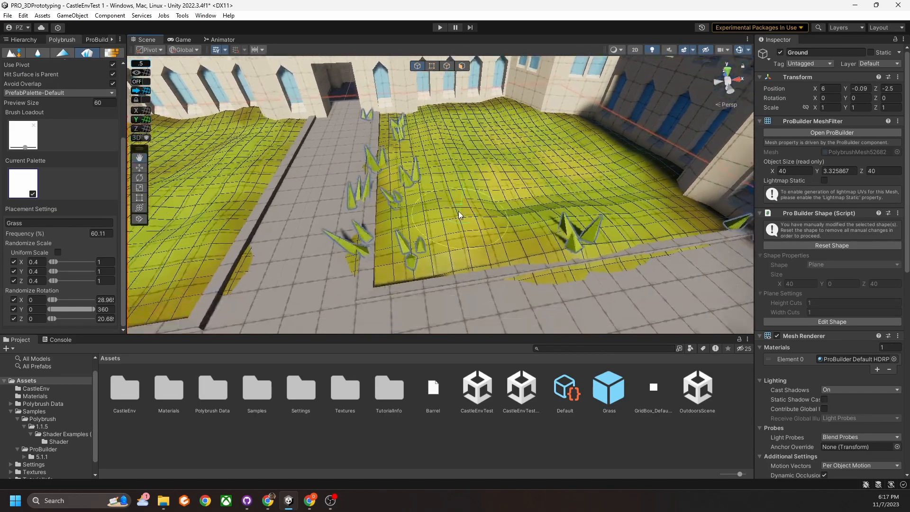
click(667, 230)
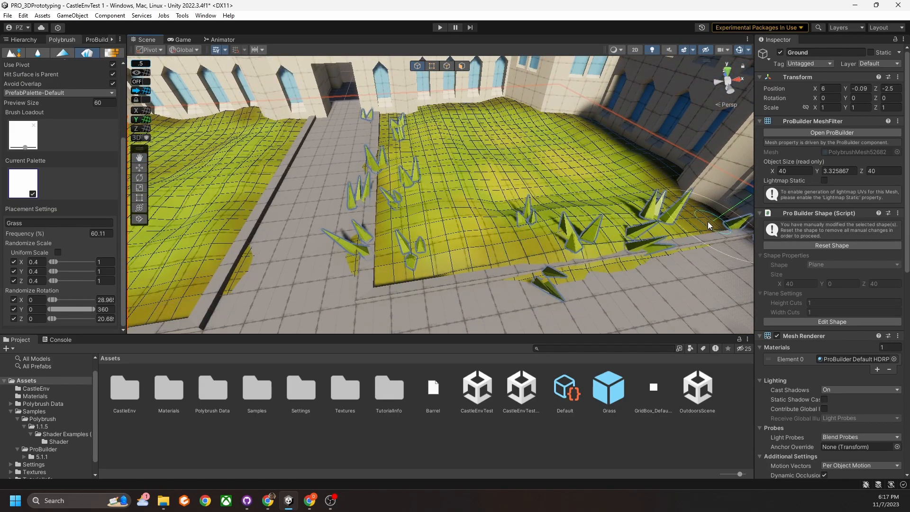
click(384, 274)
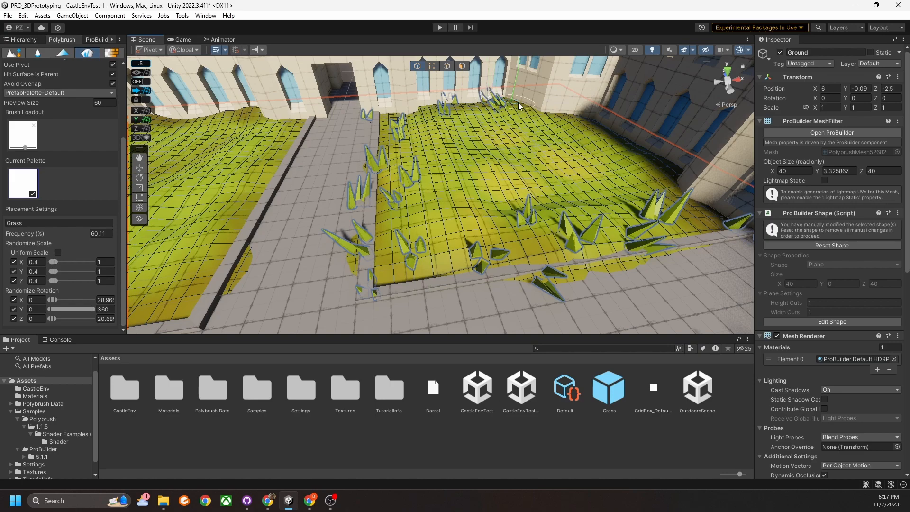
Scatter grass across the lawn's upper-right area and from its left edge.
drag(585, 123, 656, 175)
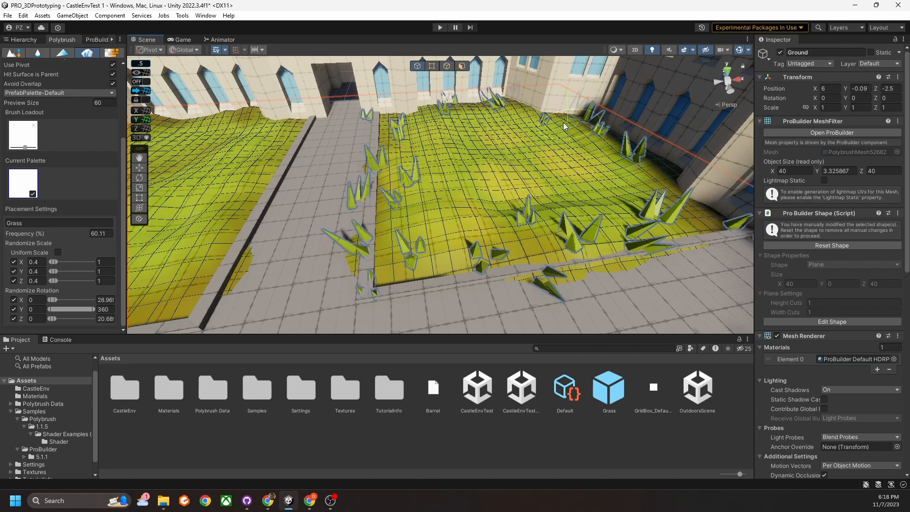
drag(491, 130, 477, 146)
mouse_move(560, 150)
mouse_down()
mouse_move(611, 178)
mouse_move(561, 186)
mouse_move(587, 187)
mouse_up()
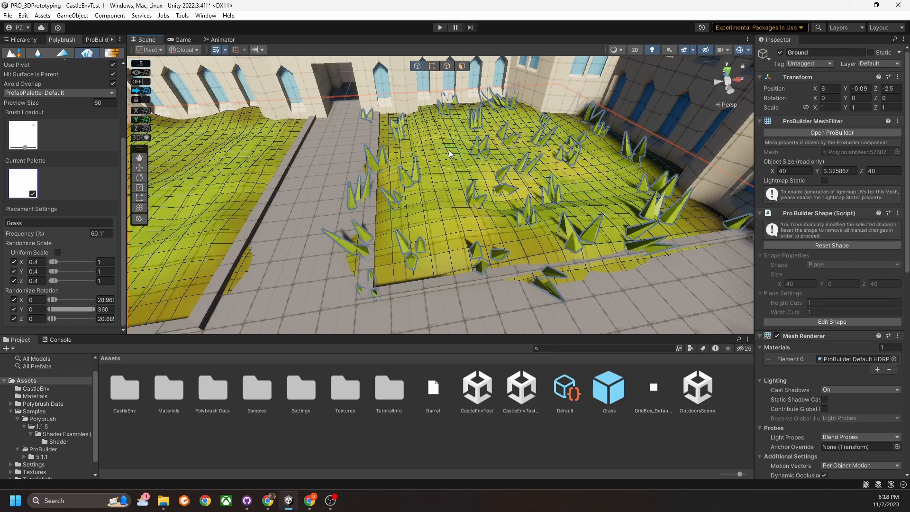
mouse_move(486, 186)
right_down()
mouse_move(441, 199)
mouse_move(469, 202)
right_up()
mouse_move(469, 201)
middle_down()
mouse_move(484, 200)
mouse_move(457, 212)
mouse_move(585, 203)
middle_up()
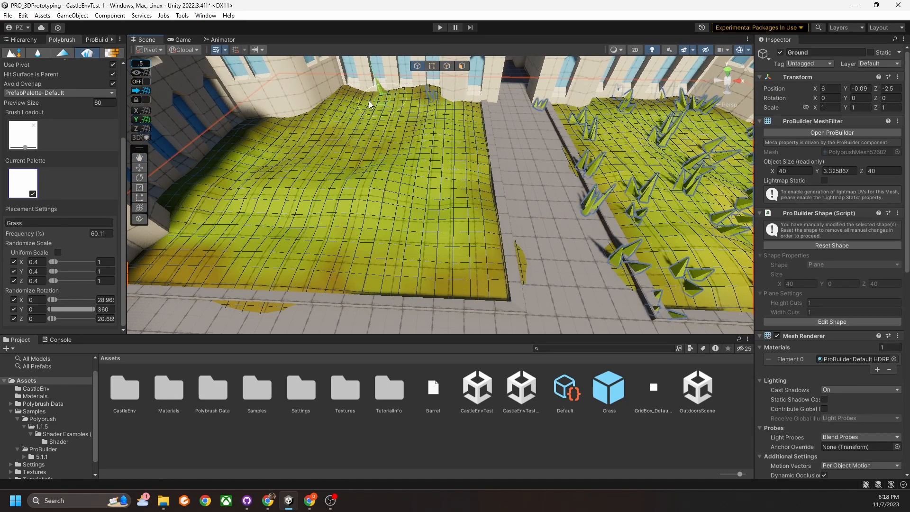
mouse_move(207, 194)
mouse_down()
mouse_move(206, 250)
mouse_move(340, 272)
mouse_move(453, 267)
mouse_move(467, 185)
mouse_up()
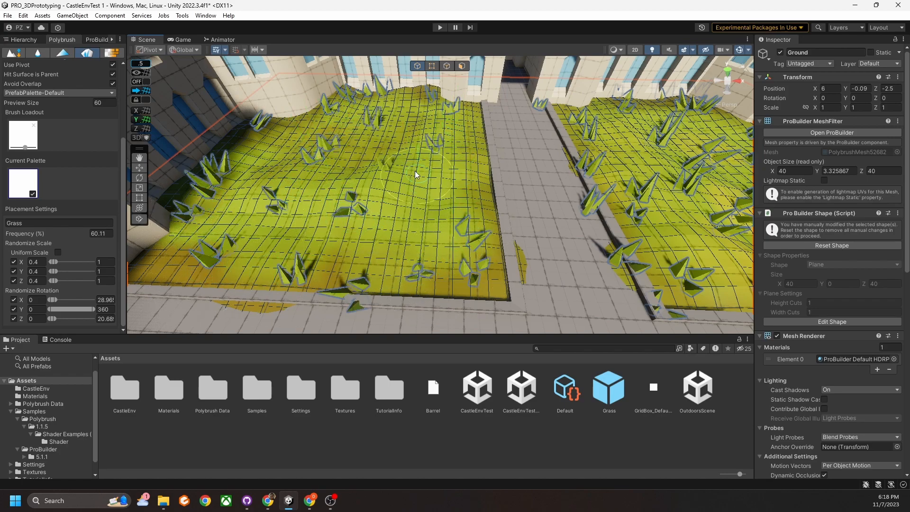
mouse_move(309, 185)
mouse_down()
mouse_move(243, 151)
mouse_move(368, 218)
mouse_move(431, 209)
mouse_up()
Place grass around the barrels and in front of the stall.
mouse_move(430, 209)
right_down()
mouse_move(361, 169)
mouse_move(447, 183)
mouse_move(434, 210)
right_up()
key(s)
click(481, 208)
click(426, 213)
click(429, 221)
right_drag(500, 212, 472, 213)
middle_drag(472, 212, 426, 242)
scroll(451, 223, up, 2)
mouse_move(452, 223)
mouse_down()
mouse_move(392, 233)
mouse_move(336, 227)
mouse_up()
Swing and zoom the view out toward the pond to survey the courtyard.
middle_drag(316, 247, 414, 255)
right_drag(385, 197, 342, 208)
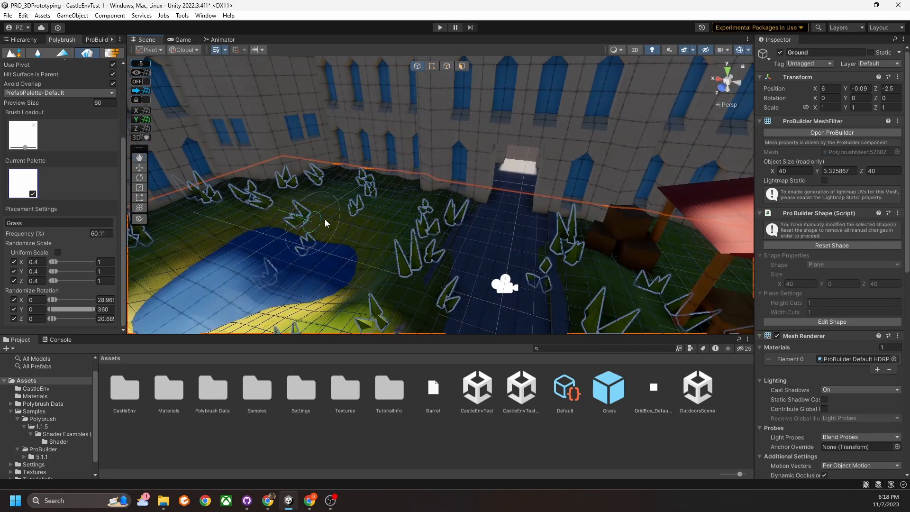
scroll(341, 214, down, 2)
middle_drag(342, 244, 370, 205)
scroll(371, 205, down, 8)
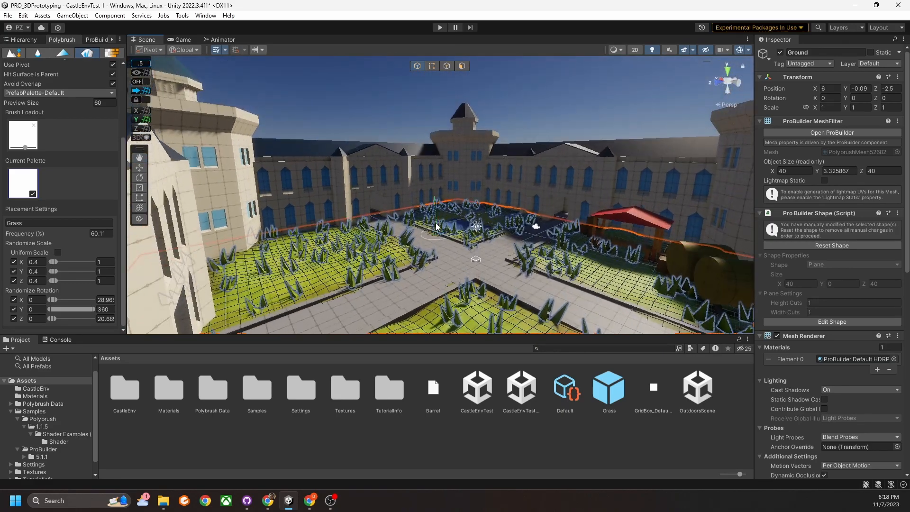
Deselect Ground and switch Polybrush to Paint Textures, revealing the ProBuilder Default blending warning.
click(531, 108)
scroll(92, 221, up, 4)
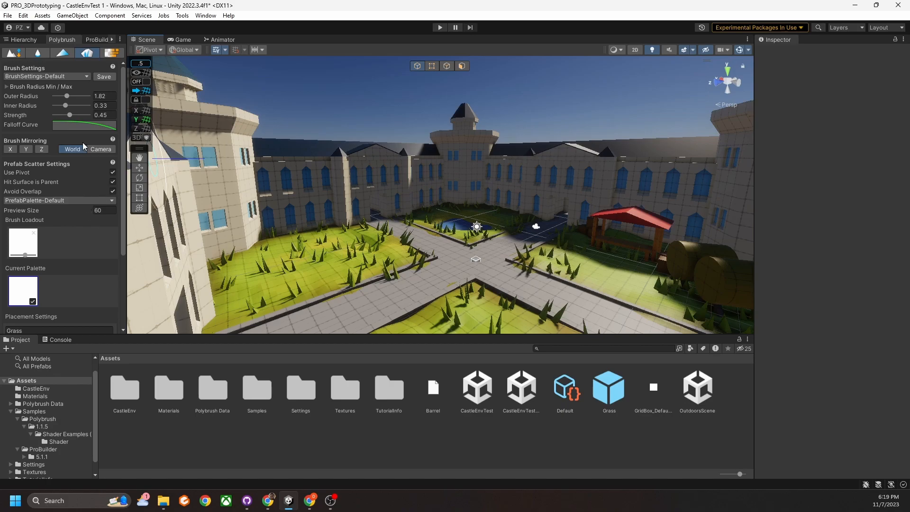
click(112, 53)
right_drag(441, 214, 410, 288)
middle_drag(492, 163, 478, 195)
scroll(467, 210, up, 4)
scroll(467, 210, up, 2)
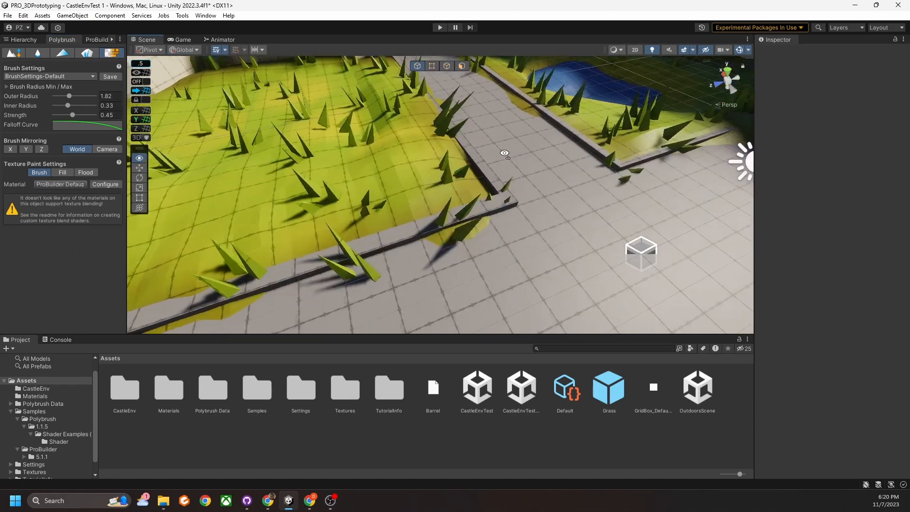
right_drag(509, 152, 483, 163)
scroll(482, 164, down, 5)
middle_drag(482, 164, 465, 174)
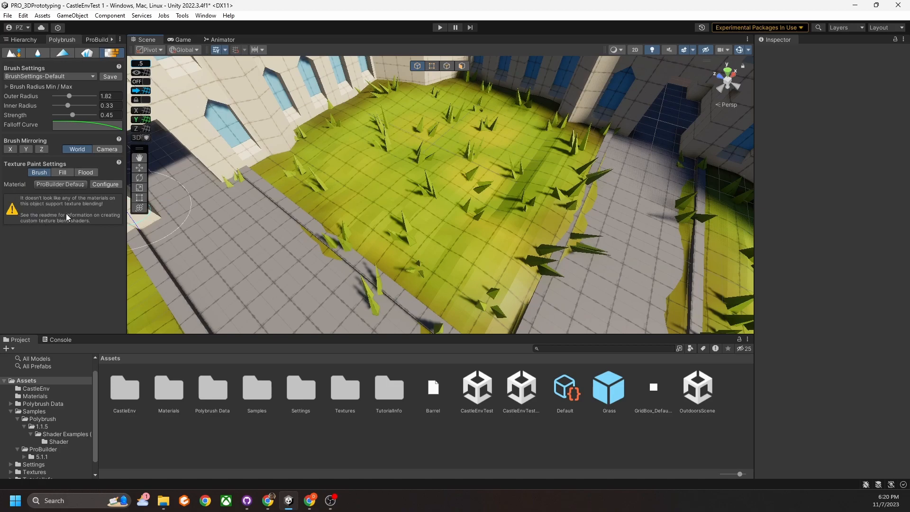
right_drag(420, 229, 310, 210)
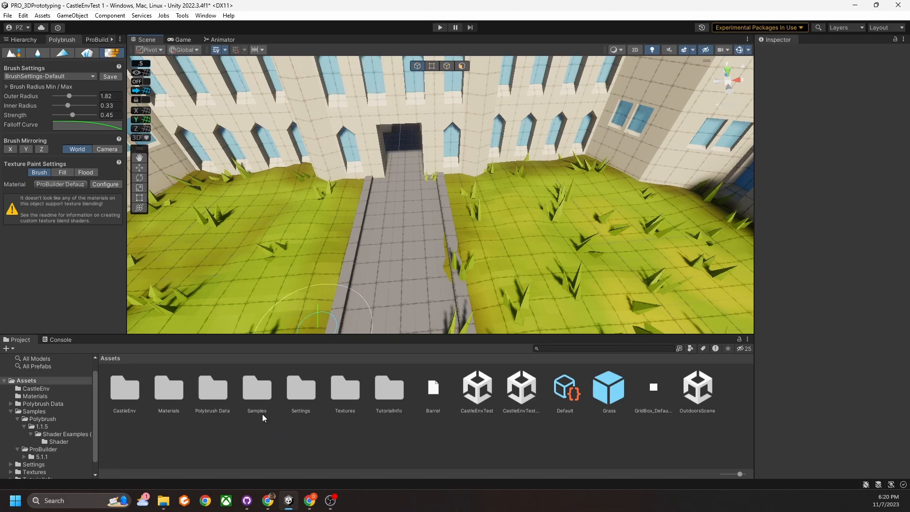
Browse to Samples > Polybrush > 1.1.5 > Shader Examples (HDRP) > Shader in Project.
double_click(257, 396)
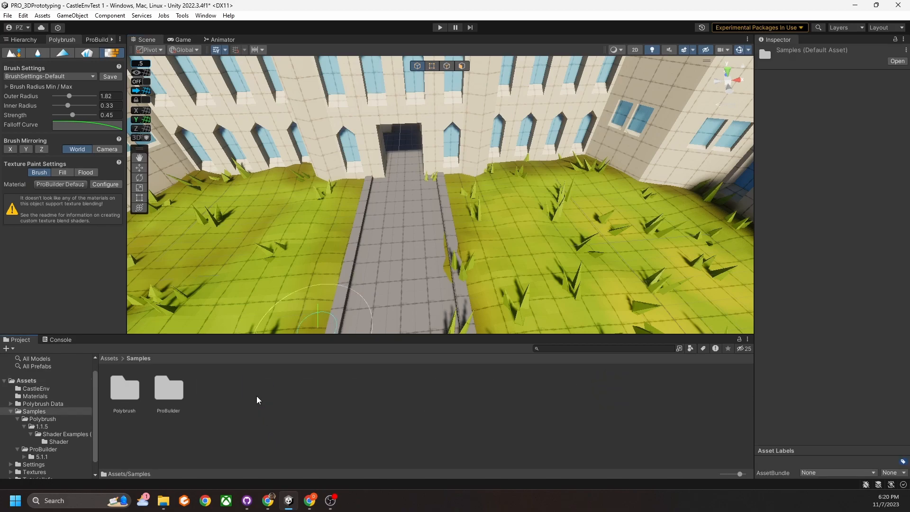
double_click(126, 396)
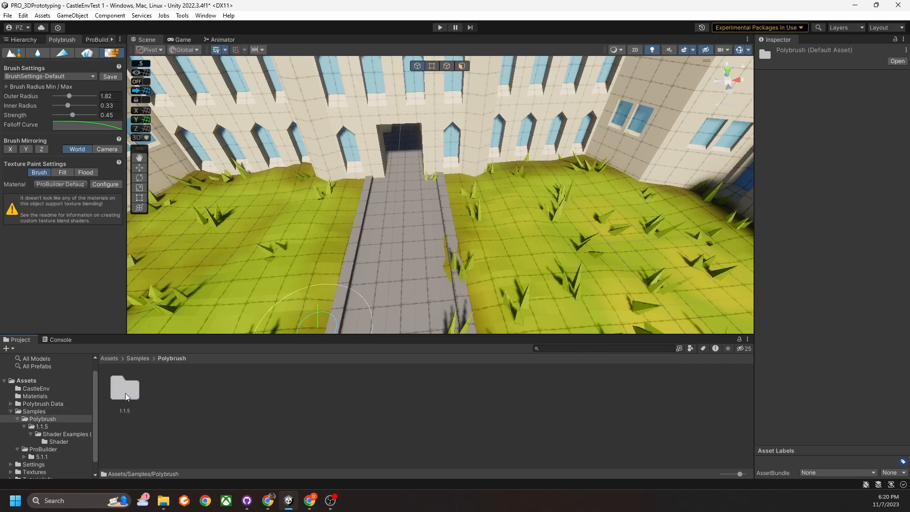
double_click(124, 392)
double_click(125, 392)
double_click(124, 391)
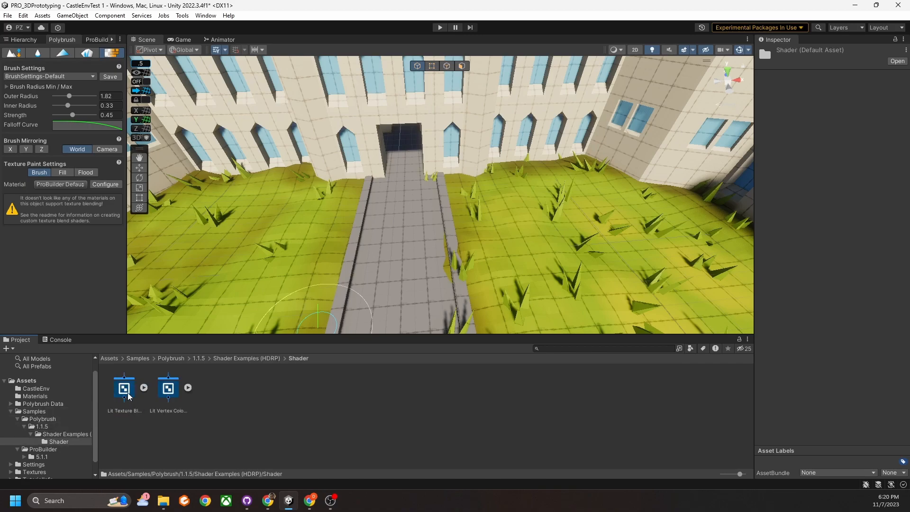
Inspect the Lit Texture Blend and Lit Vertex Color shaders, then right-click Lit Texture Blend.
click(126, 392)
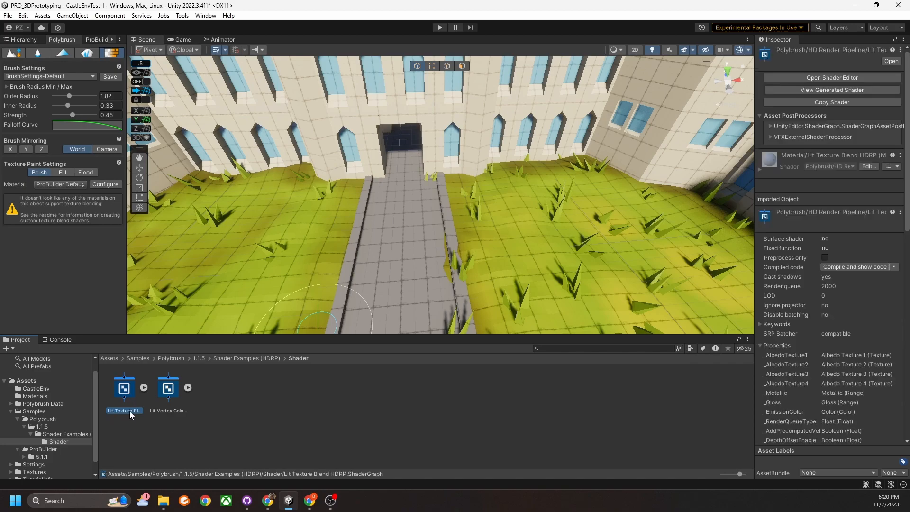
click(174, 410)
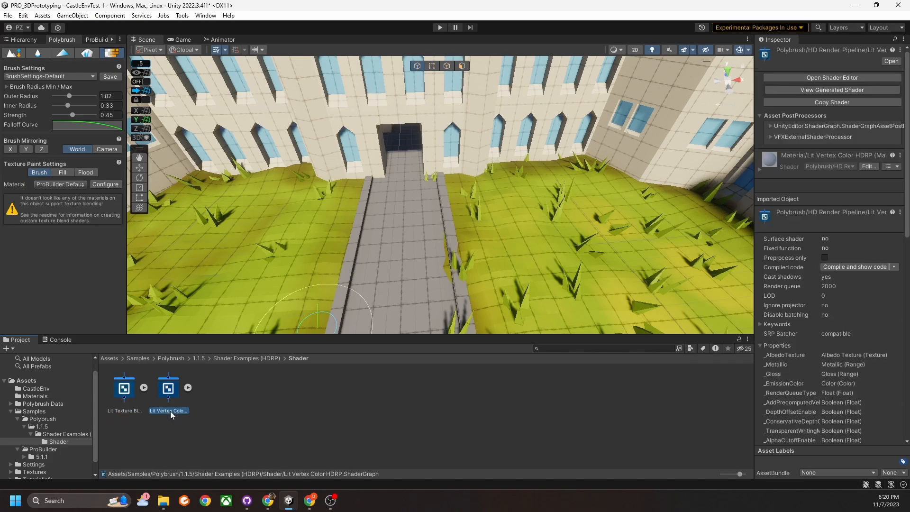
click(231, 408)
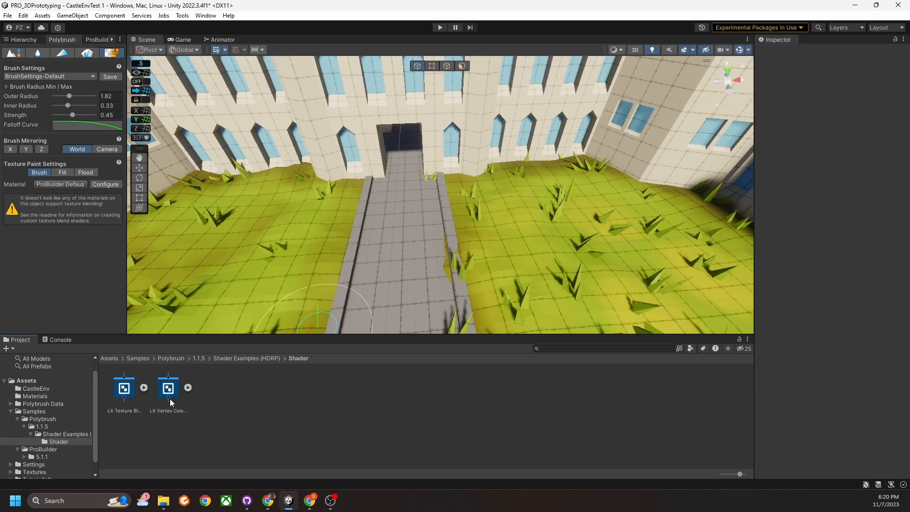
click(126, 398)
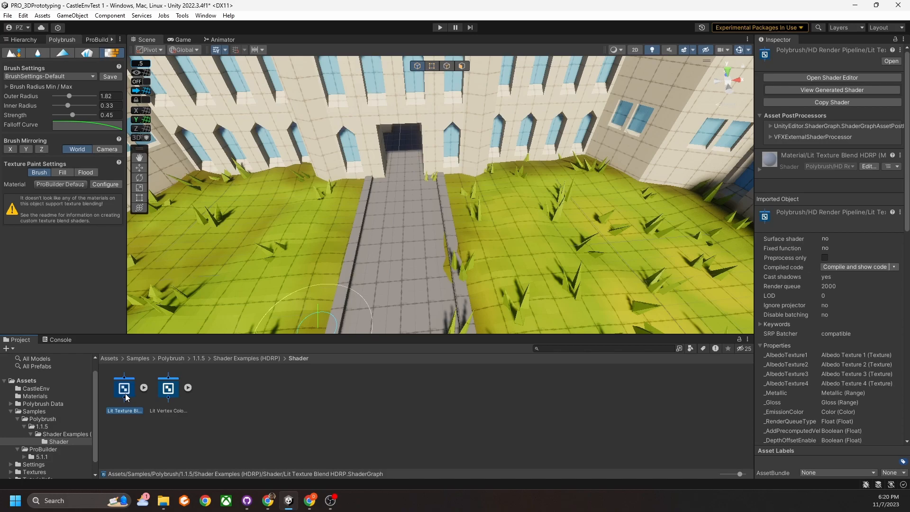
right_click(127, 398)
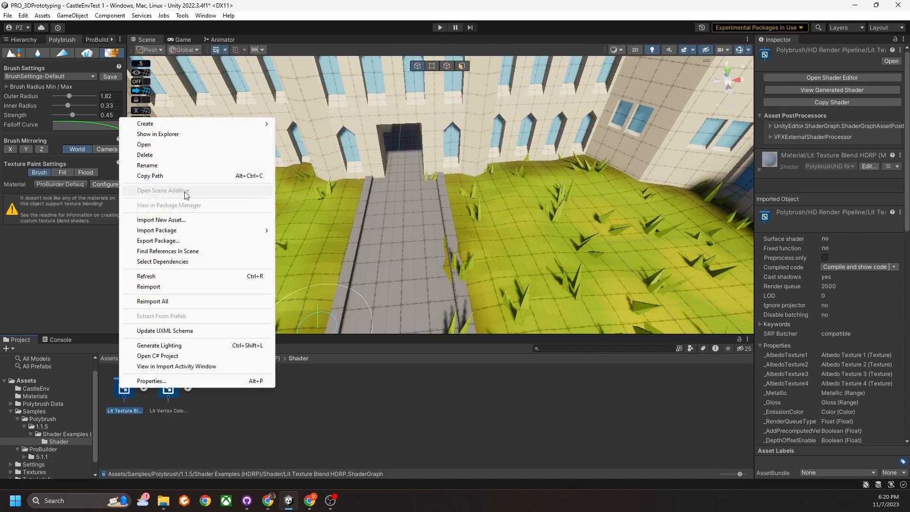
Create a material from the Lit Texture Blend shader named TextureBlendMaterial.
mouse_move(190, 123)
click(322, 279)
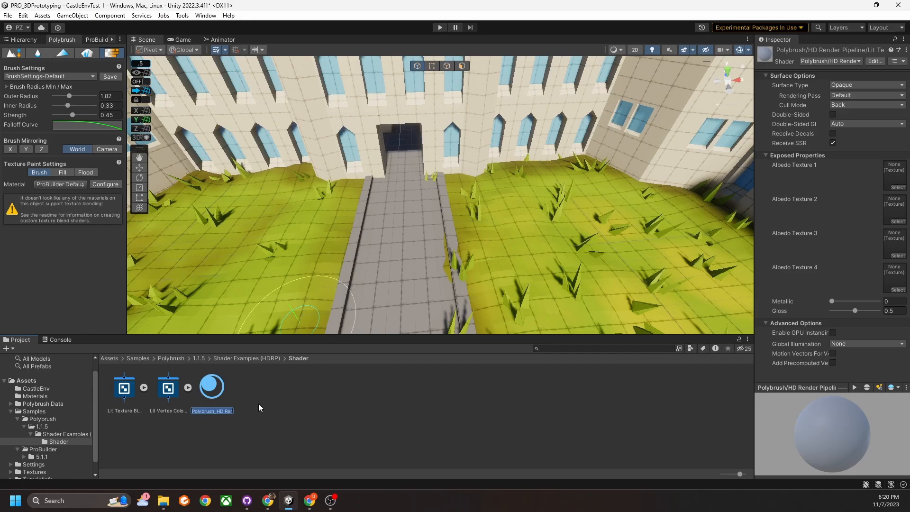
text(Te)
text(xtureBlende)
text(rMaterial)
key(Return)
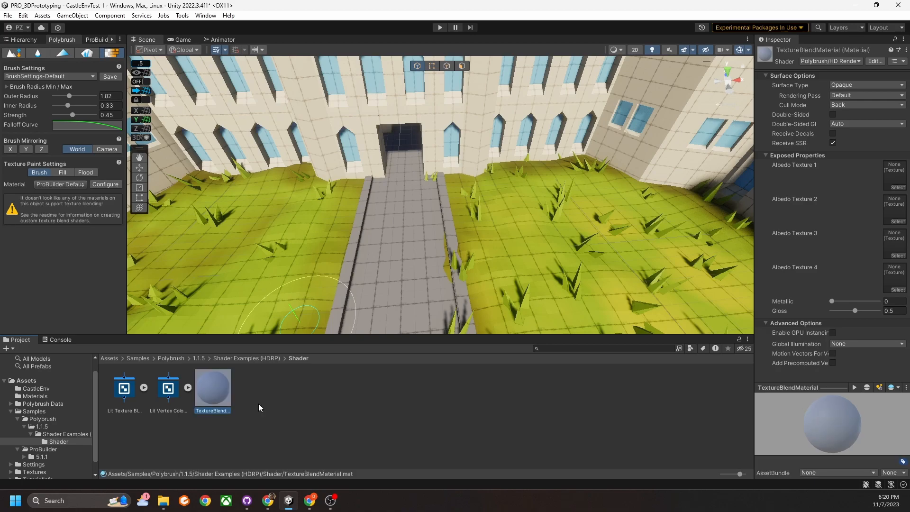
Select TextureBlendMaterial and widen the Inspector to show its properties.
click(246, 398)
right_drag(479, 218, 458, 252)
click(217, 386)
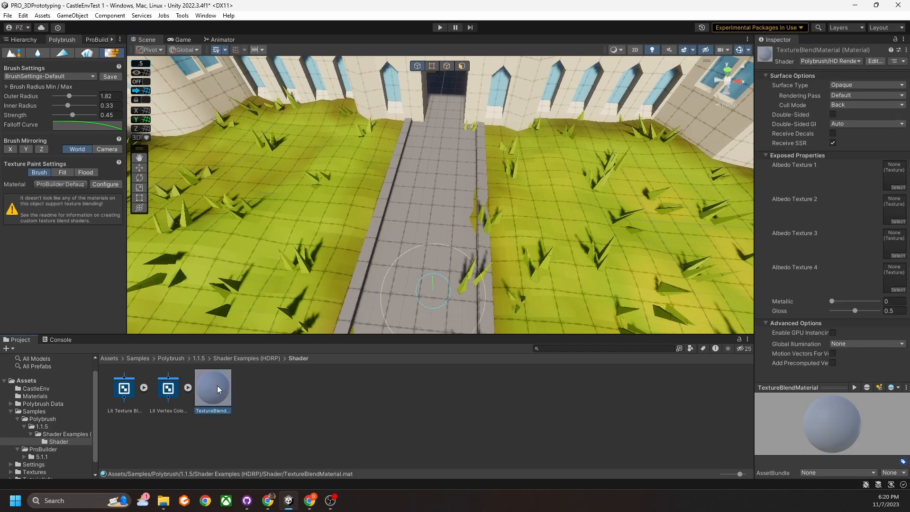
drag(754, 229, 698, 242)
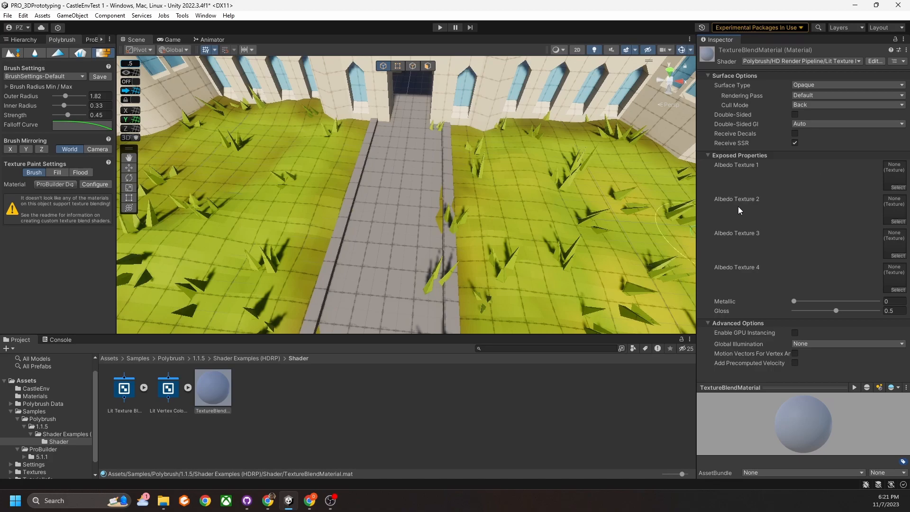
Assign Grass001, Gravel022 and Ground072 2K-JPG_Color to Albedo Textures 1, 2 and 3.
click(901, 188)
drag(842, 183, 608, 153)
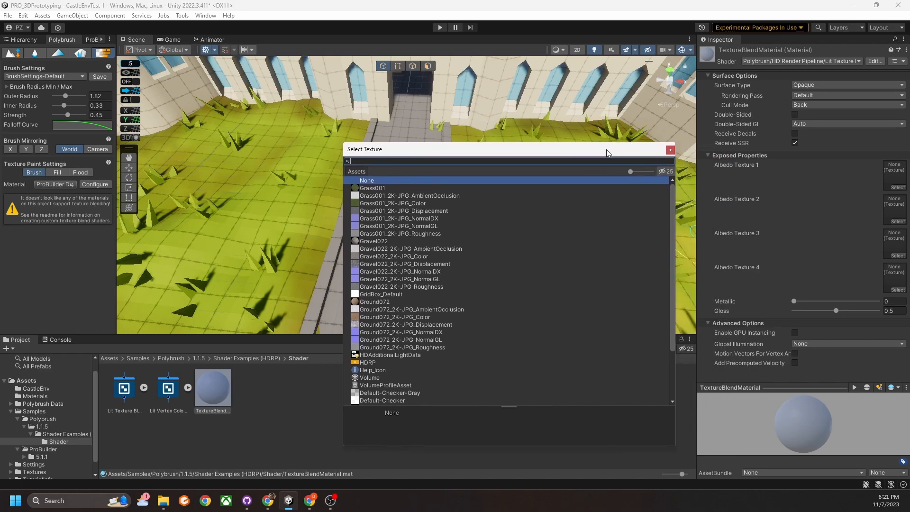
double_click(377, 203)
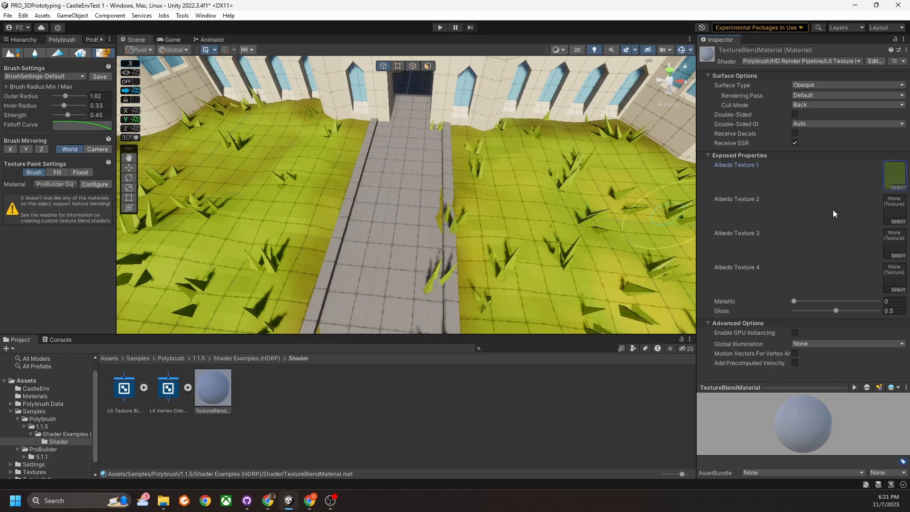
click(899, 222)
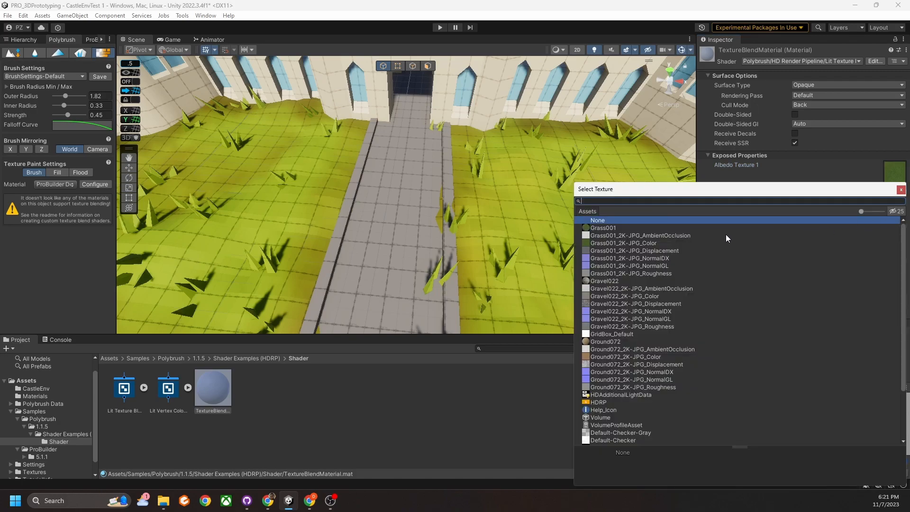
double_click(611, 296)
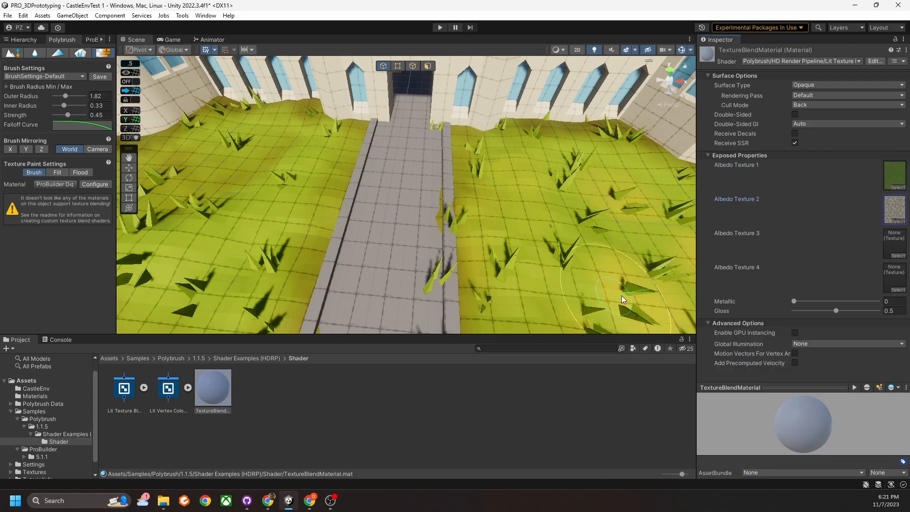
click(899, 255)
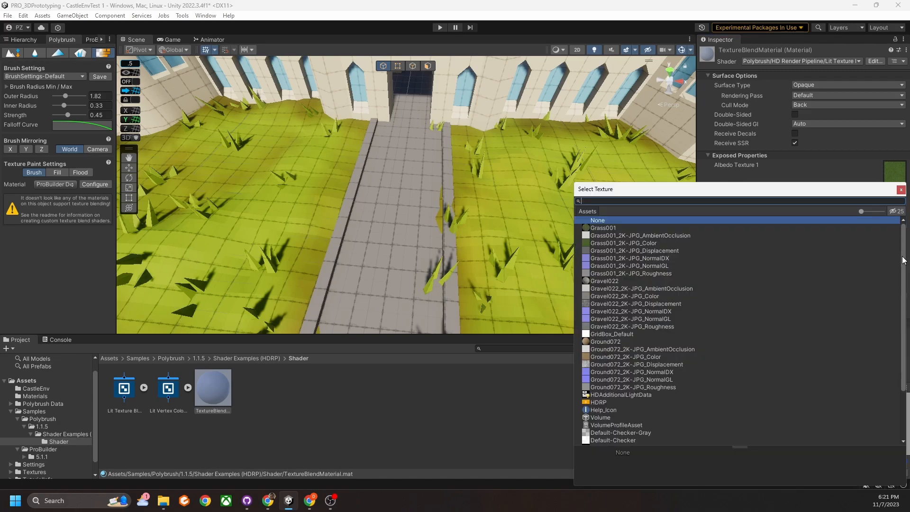
double_click(644, 357)
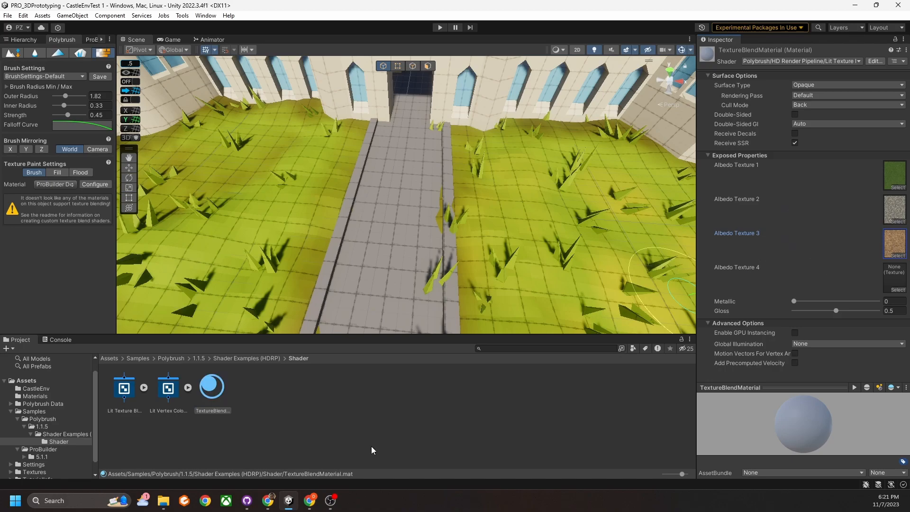
alt+drag(456, 191, 437, 204)
scroll(445, 227, down, 5)
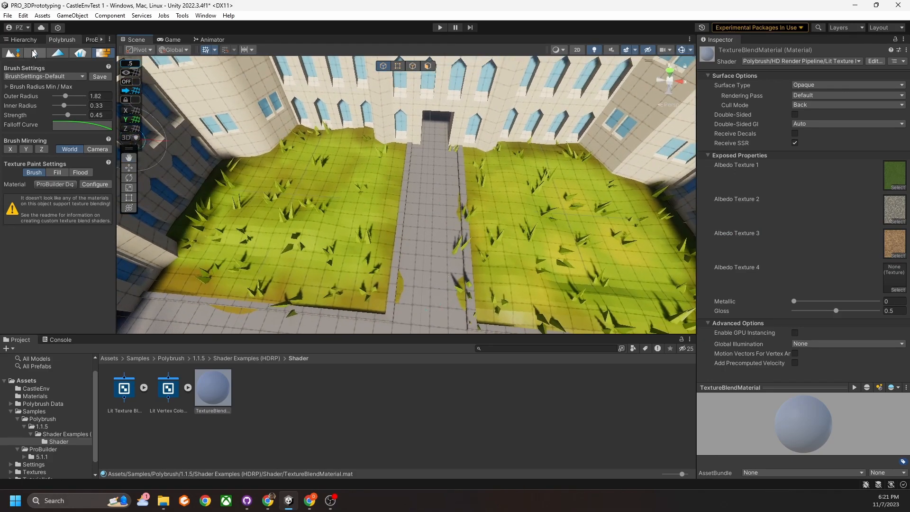
Duplicate the Ground object with Ctrl+D and hide the original Ground.
click(21, 39)
click(25, 73)
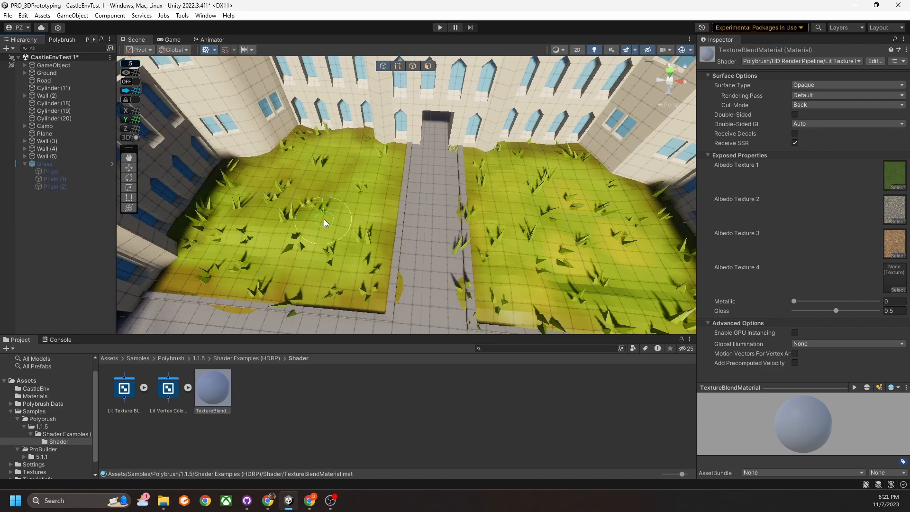
click(357, 222)
alt+drag(471, 264, 423, 234)
middle_drag(423, 235, 385, 174)
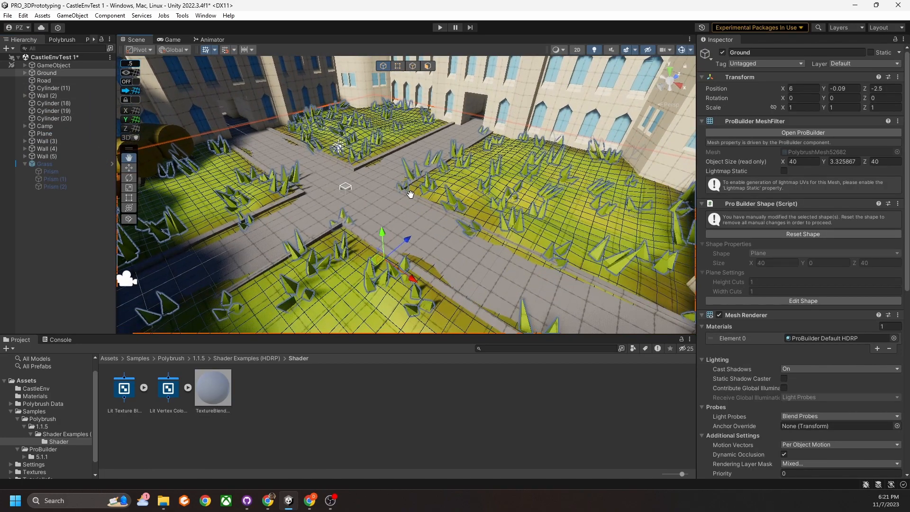
right_drag(444, 231, 458, 241)
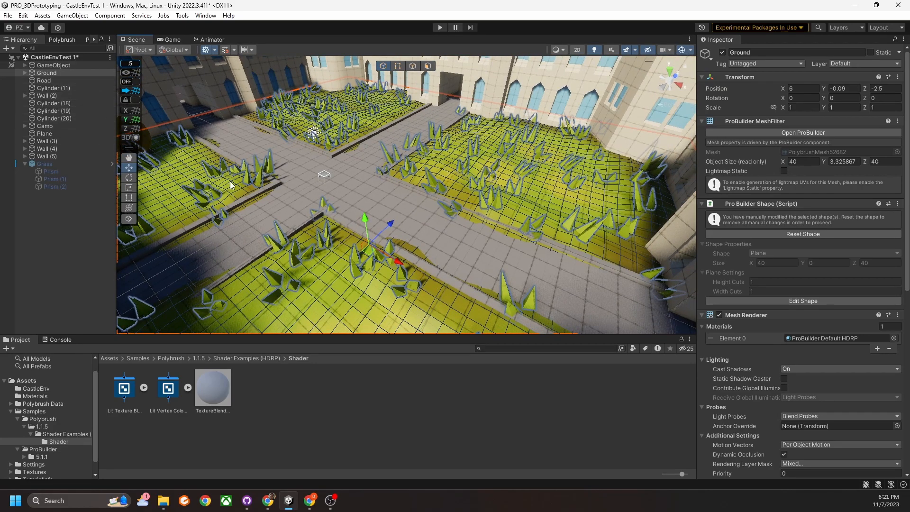
key(ctrl+d)
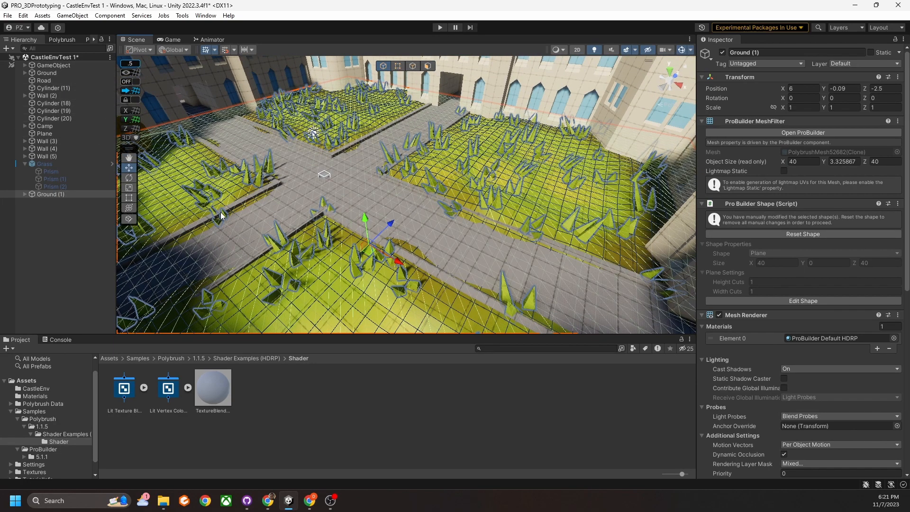
click(46, 72)
click(723, 52)
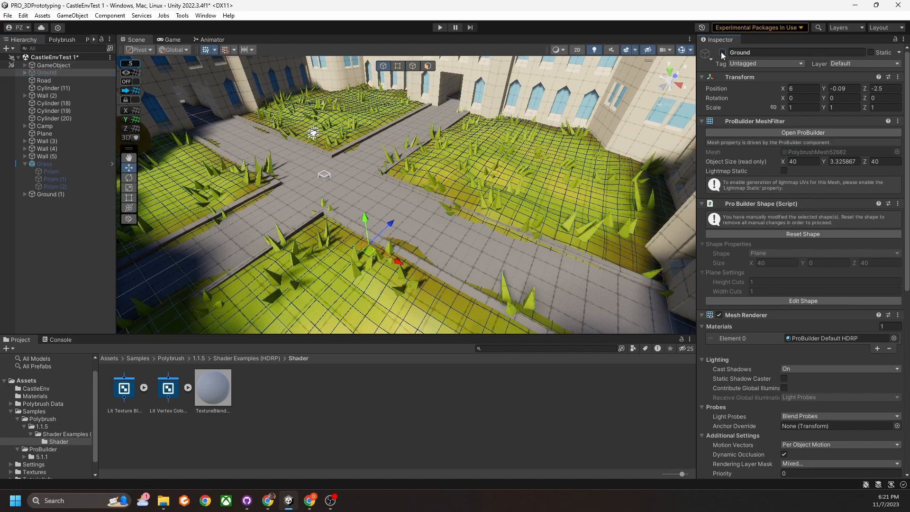
Delete all the grass clone children under Ground (1).
click(25, 193)
click(58, 201)
scroll(59, 206, down, 10)
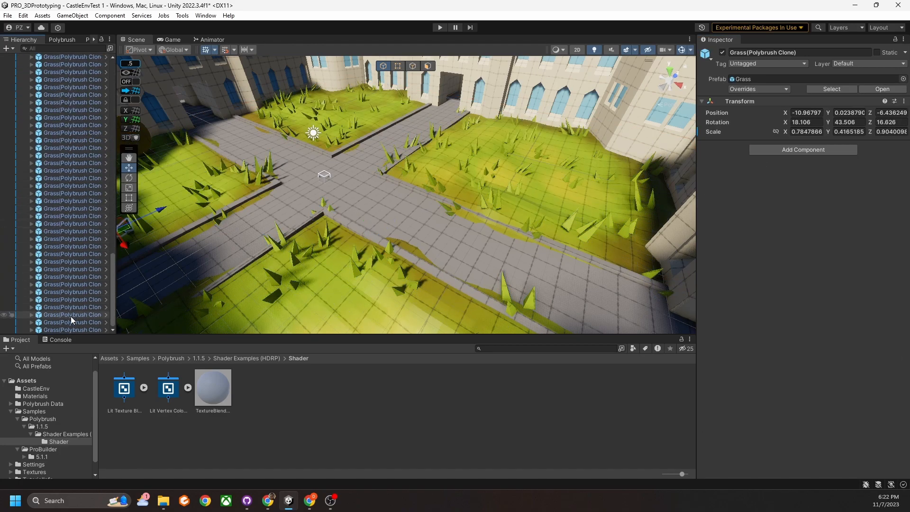
shift+click(74, 330)
key(Delete)
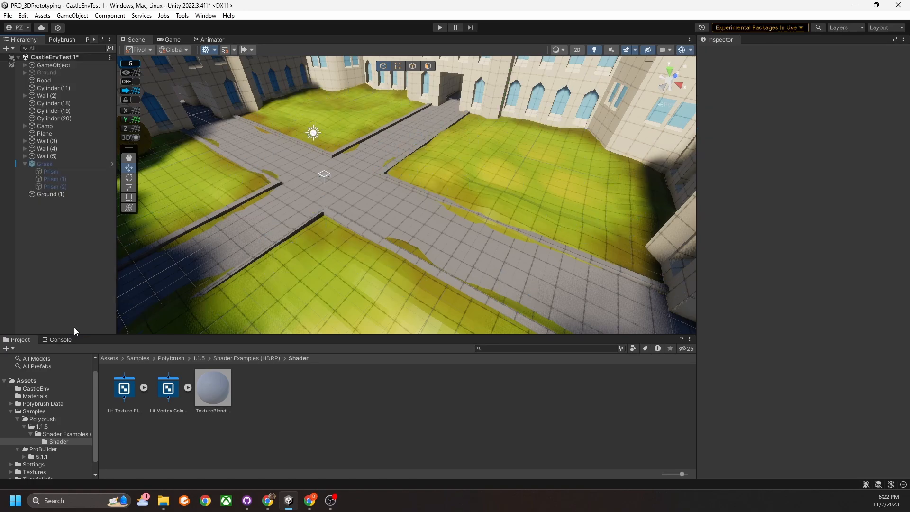
Apply TextureBlendMaterial to Ground (1) and bring up the Polybrush brush settings.
click(48, 194)
middle_drag(260, 181, 294, 312)
scroll(285, 183, up, 3)
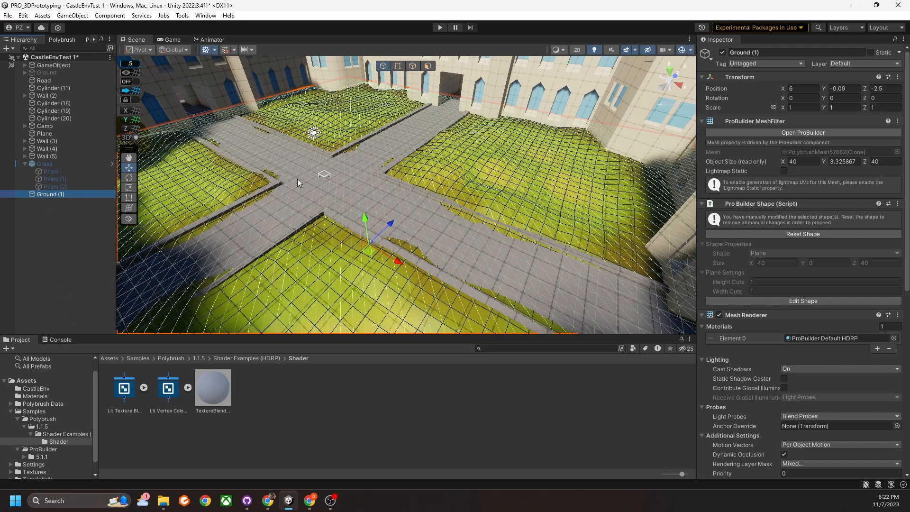
click(60, 195)
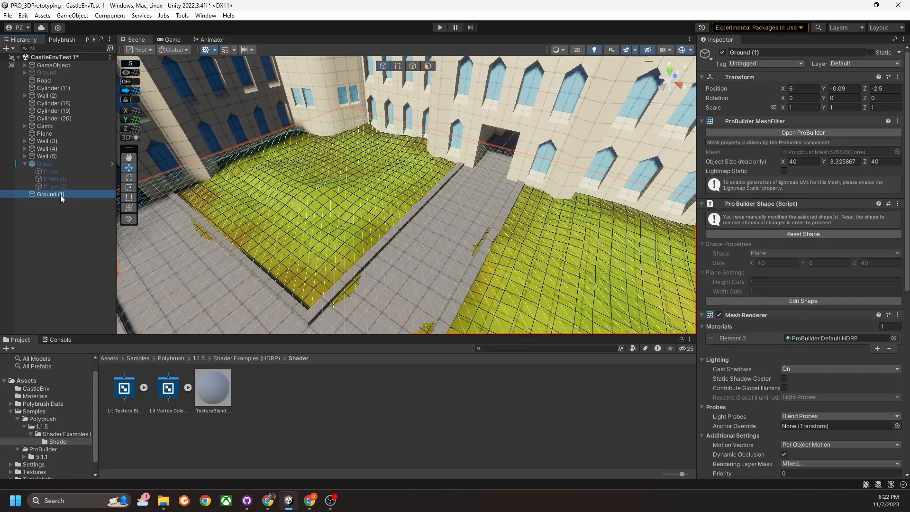
drag(212, 390, 307, 233)
middle_drag(327, 260, 347, 271)
middle_drag(388, 211, 393, 207)
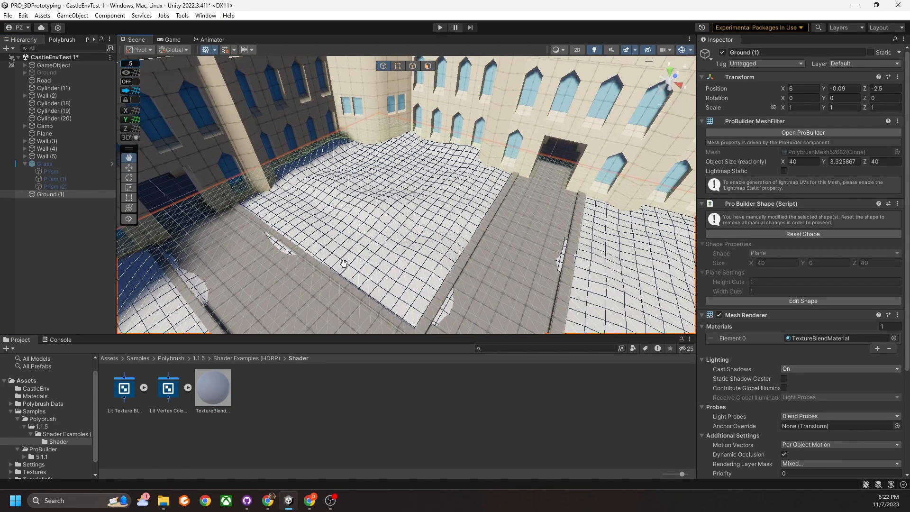
scroll(392, 206, down, 3)
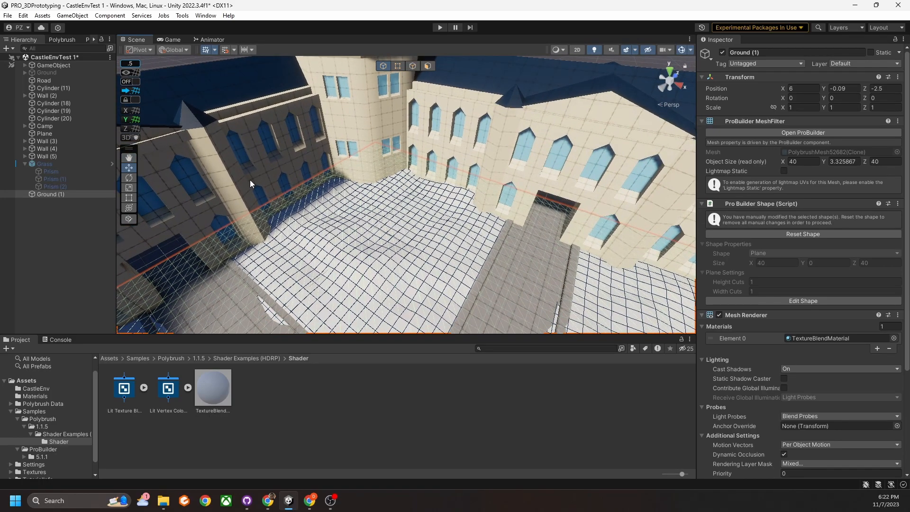
click(65, 40)
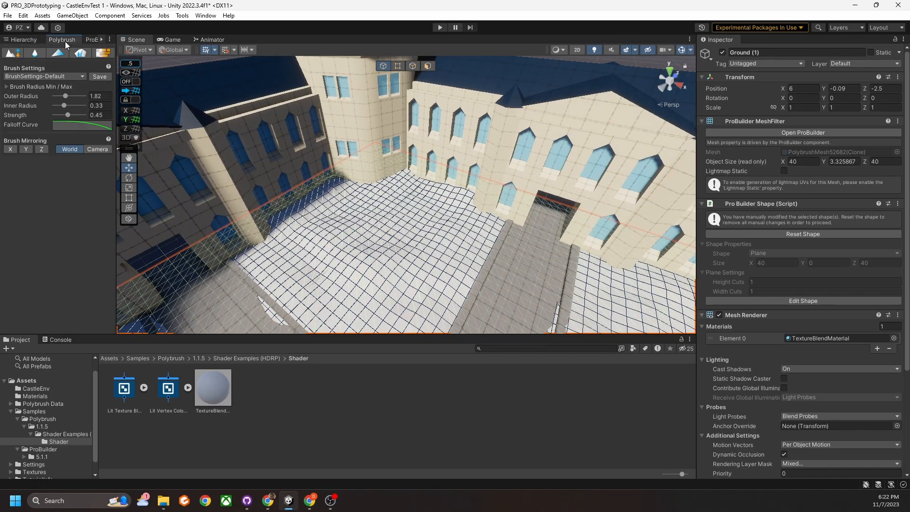
Flood-fill Ground (1) with the green grass texture using Polybrush texture paint.
click(108, 58)
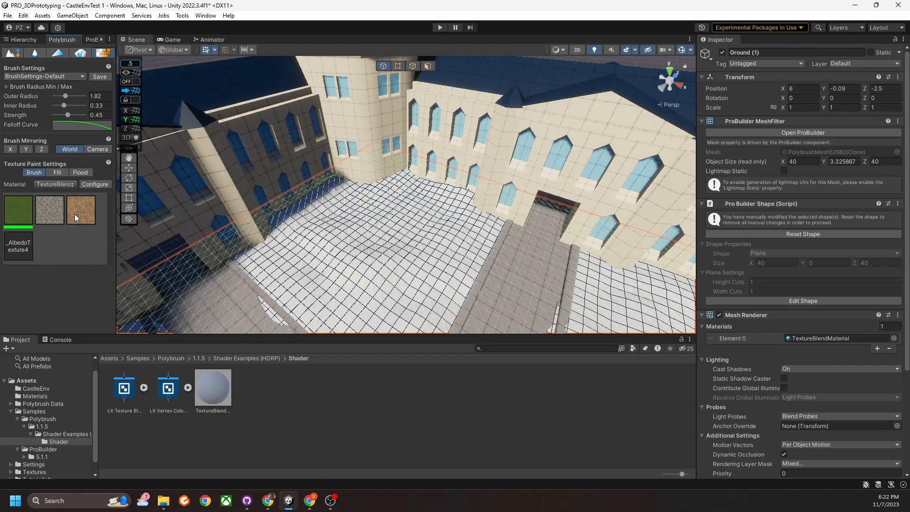
scroll(400, 261, up, 3)
middle_drag(400, 261, 411, 195)
scroll(408, 225, up, 3)
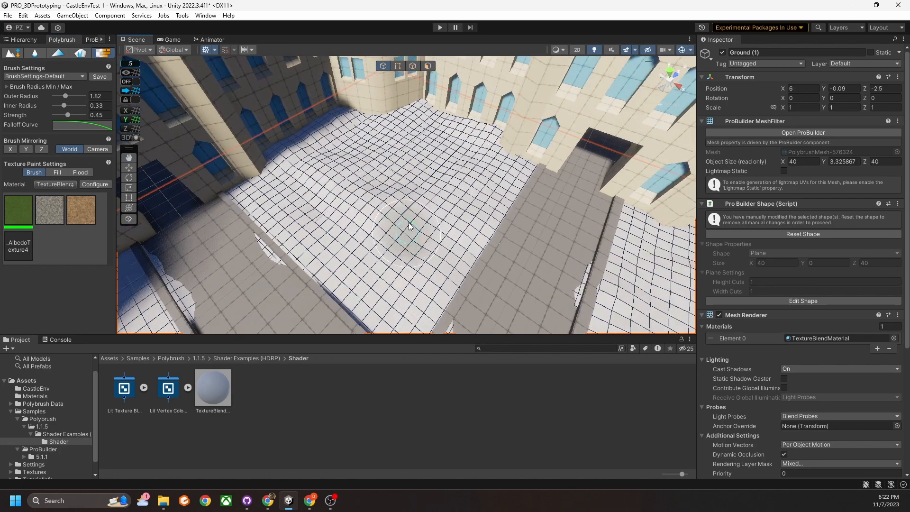
scroll(407, 226, down, 3)
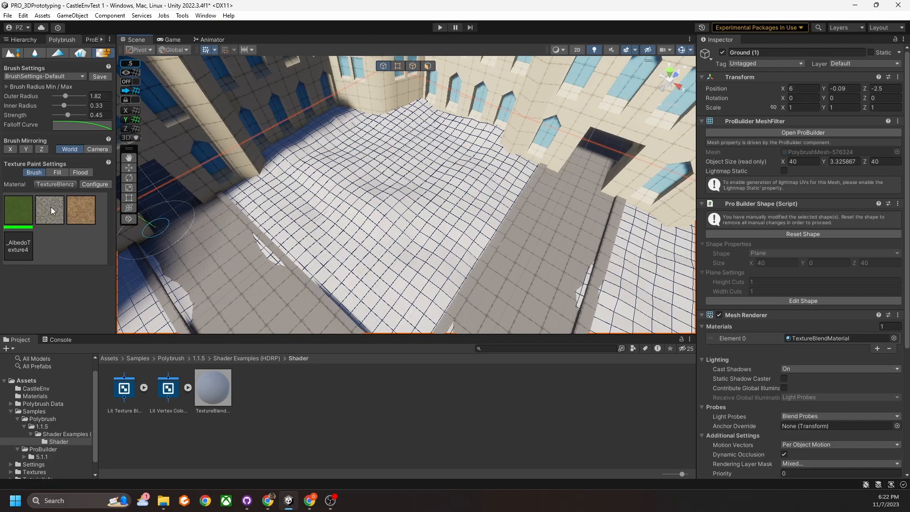
click(81, 174)
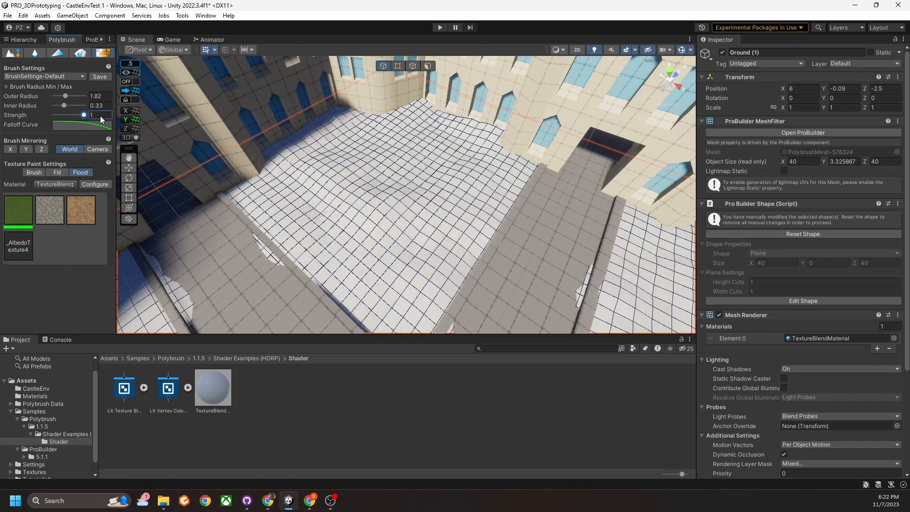
click(366, 202)
mouse_move(432, 206)
right_down()
mouse_move(402, 235)
mouse_move(296, 199)
mouse_move(553, 229)
mouse_move(463, 216)
mouse_move(528, 238)
mouse_move(465, 266)
mouse_move(459, 281)
right_up()
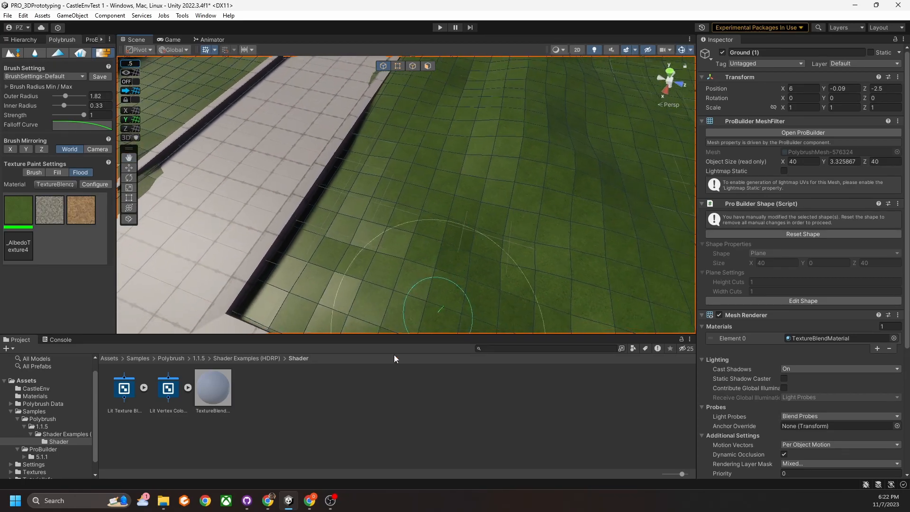
right_drag(538, 247, 455, 265)
Set TextureBlendMaterial's Metallic value to 0.231.
click(223, 395)
drag(795, 302, 753, 317)
right_drag(622, 261, 590, 245)
key(s)
key(w)
mouse_move(527, 215)
right_down()
mouse_move(519, 268)
mouse_move(512, 223)
mouse_move(489, 246)
mouse_move(479, 238)
right_up()
Brush-paint a large grey gravel area across the lawn toward the wall corner.
click(49, 211)
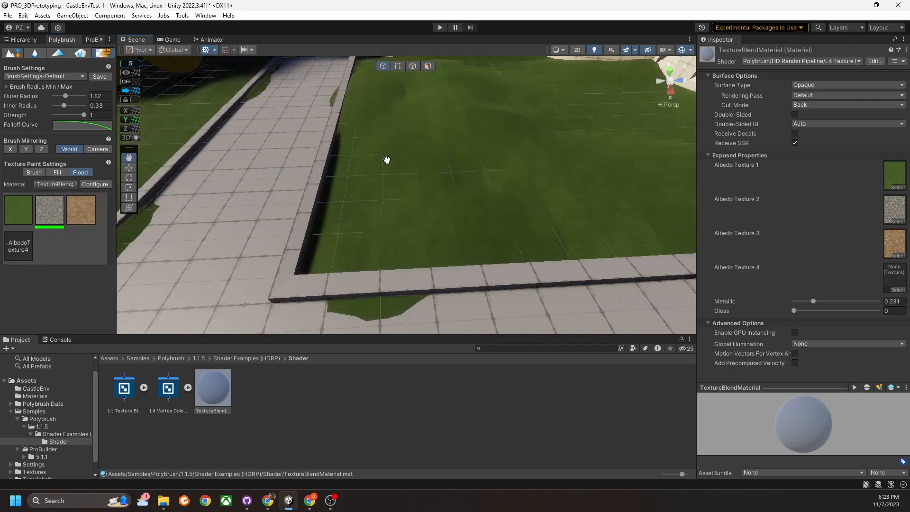
middle_drag(386, 161, 380, 189)
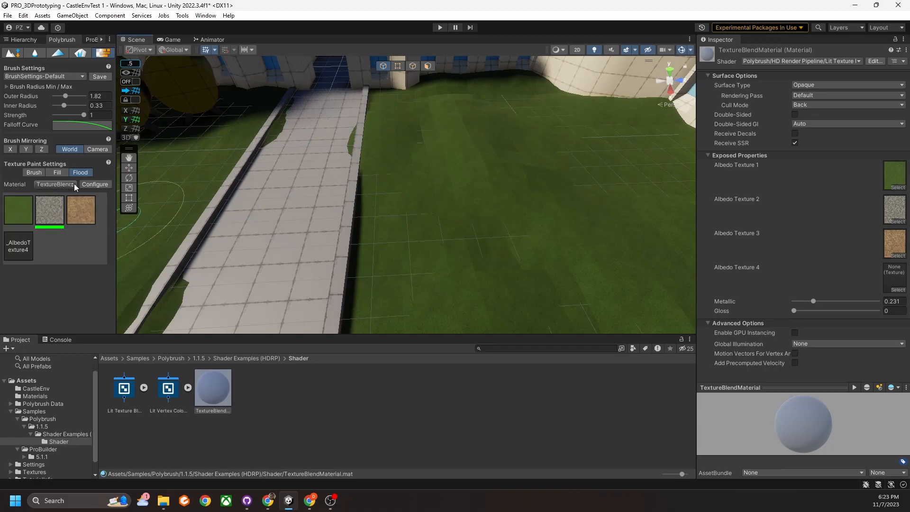
click(30, 174)
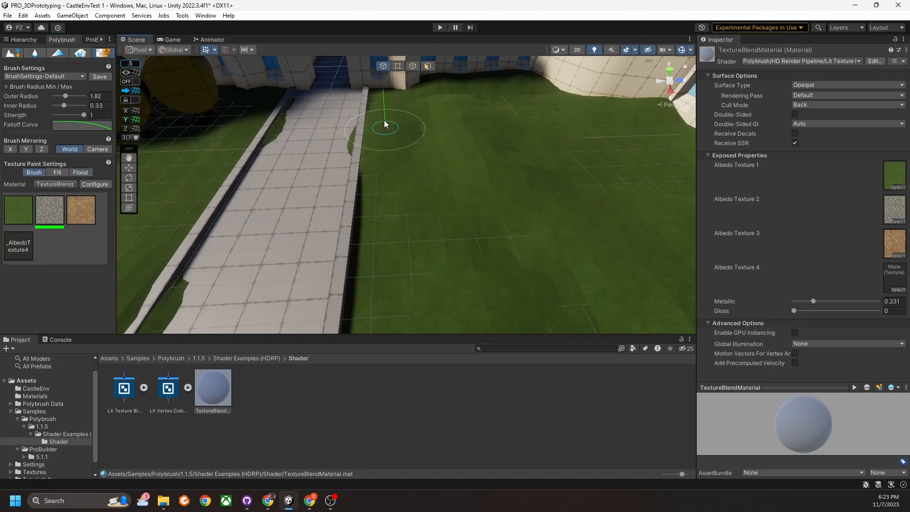
click(379, 176)
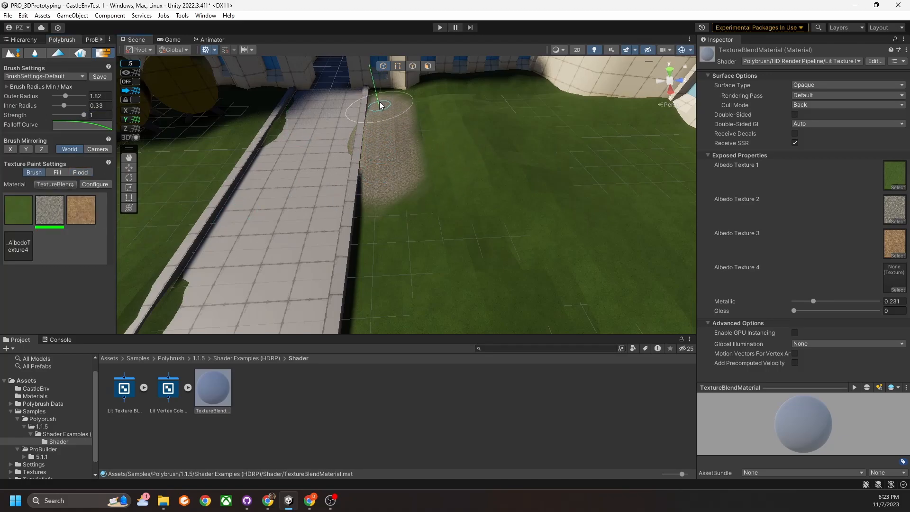
drag(381, 196, 420, 209)
right_drag(418, 209, 410, 260)
mouse_move(381, 213)
mouse_down()
mouse_move(399, 175)
mouse_move(394, 212)
mouse_move(449, 229)
mouse_up()
right_drag(449, 230, 506, 197)
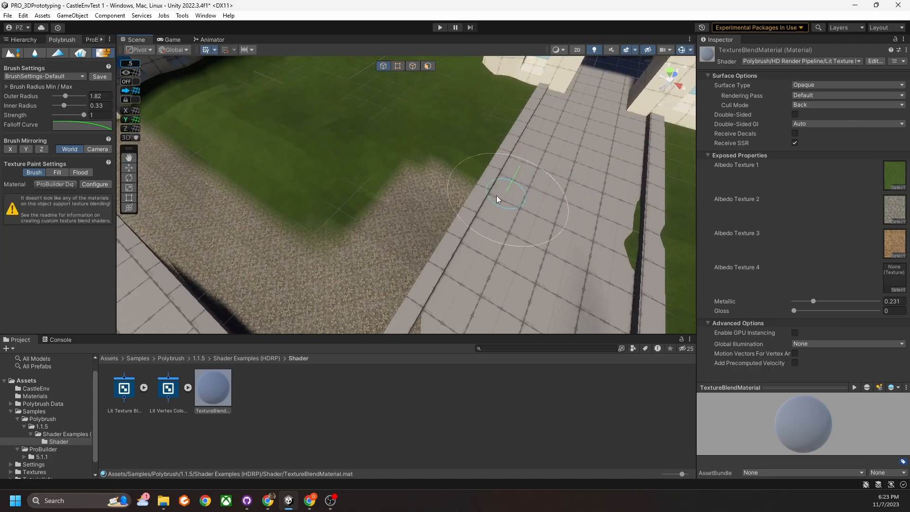
At 0.44 brush strength, paint gravel strips along the wall, path edge and lower wall.
drag(84, 117, 68, 116)
mouse_move(473, 171)
mouse_down()
mouse_move(526, 95)
mouse_move(478, 179)
mouse_move(449, 212)
mouse_move(481, 162)
mouse_move(417, 240)
mouse_up()
right_drag(417, 239, 473, 226)
scroll(476, 222, down, 2)
middle_drag(477, 222, 429, 208)
mouse_move(430, 208)
mouse_down()
mouse_move(391, 173)
mouse_move(401, 116)
mouse_move(390, 191)
mouse_move(399, 140)
mouse_move(392, 197)
mouse_move(410, 242)
mouse_up()
right_drag(411, 242, 408, 284)
mouse_move(408, 285)
mouse_down()
mouse_move(389, 228)
mouse_move(382, 260)
mouse_move(403, 270)
mouse_move(396, 257)
mouse_move(412, 218)
mouse_move(404, 143)
mouse_up()
right_drag(437, 265, 503, 262)
mouse_move(439, 258)
mouse_down()
mouse_move(548, 208)
mouse_move(420, 247)
mouse_move(643, 141)
mouse_move(538, 198)
mouse_up()
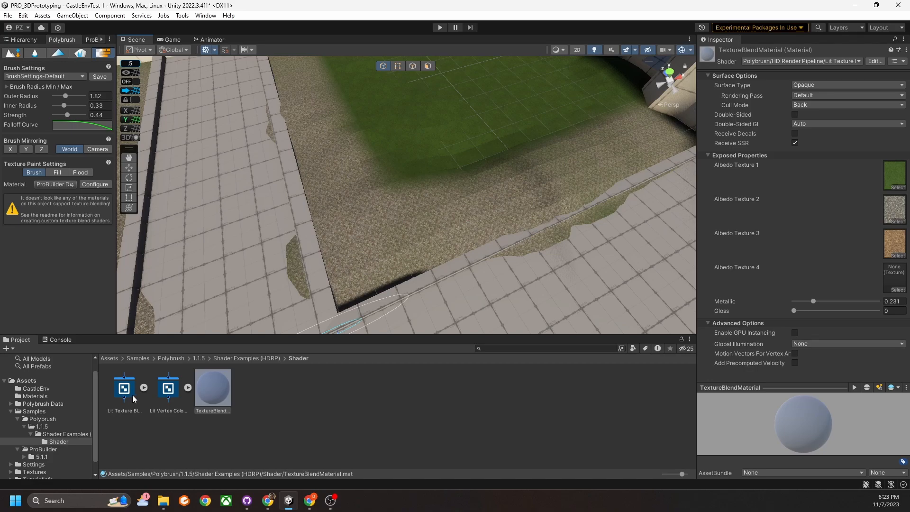
right_drag(452, 236, 361, 216)
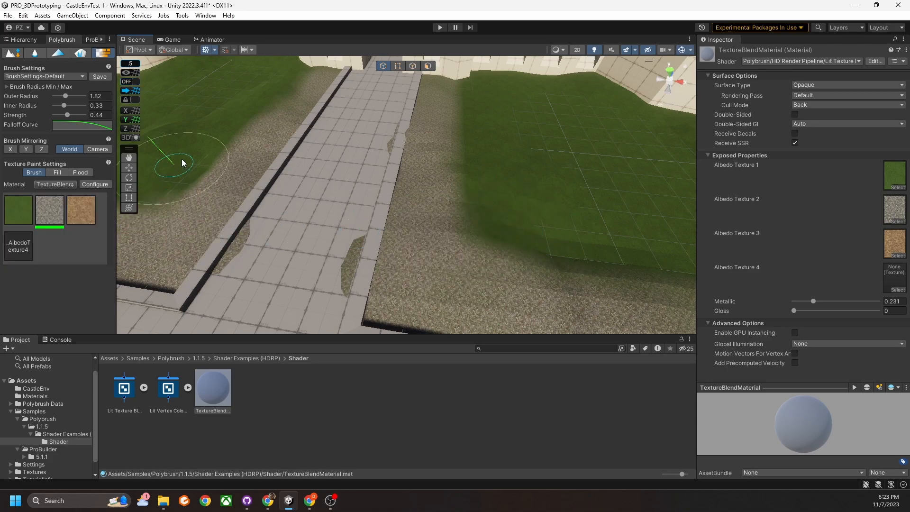
Blend the green grass texture back over the central gravel and along the lawn edges.
click(17, 213)
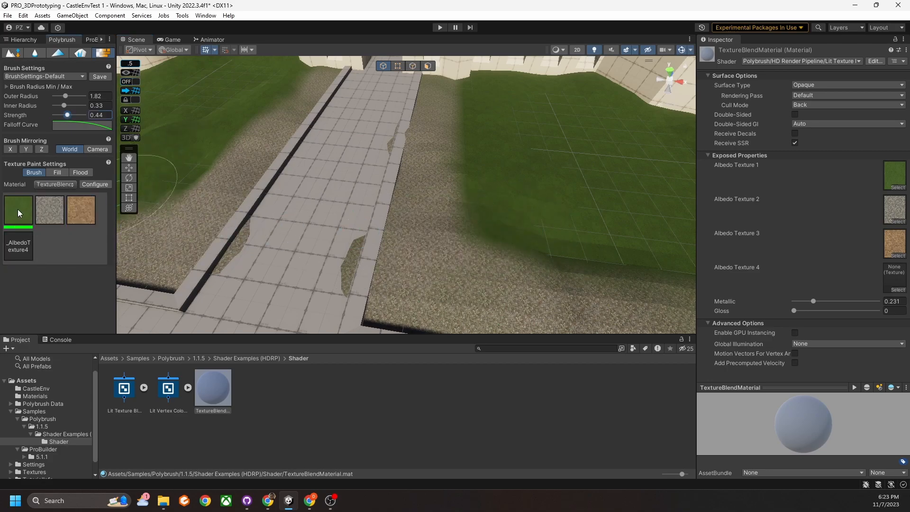
mouse_move(522, 242)
mouse_down()
mouse_move(473, 185)
mouse_move(483, 154)
mouse_move(477, 192)
mouse_move(480, 154)
mouse_move(466, 99)
mouse_move(459, 171)
mouse_up()
mouse_move(462, 195)
right_down()
mouse_move(525, 240)
mouse_move(504, 228)
mouse_move(528, 189)
right_up()
mouse_move(528, 187)
mouse_down()
mouse_move(587, 148)
mouse_move(503, 206)
mouse_move(374, 258)
mouse_move(345, 199)
mouse_move(433, 226)
mouse_up()
mouse_move(433, 225)
right_down()
mouse_move(508, 217)
mouse_move(333, 197)
mouse_move(349, 217)
right_up()
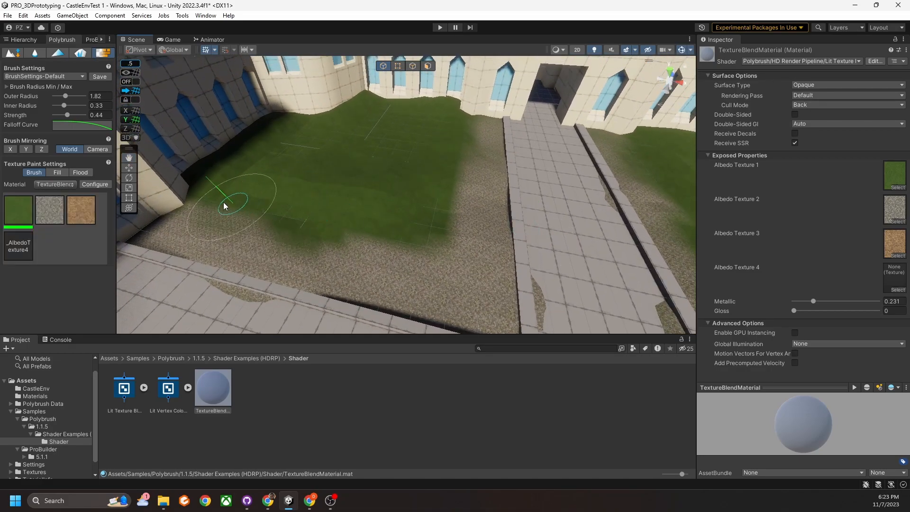
mouse_move(368, 240)
mouse_down()
mouse_move(449, 234)
mouse_move(465, 150)
mouse_move(445, 262)
mouse_move(237, 226)
mouse_up()
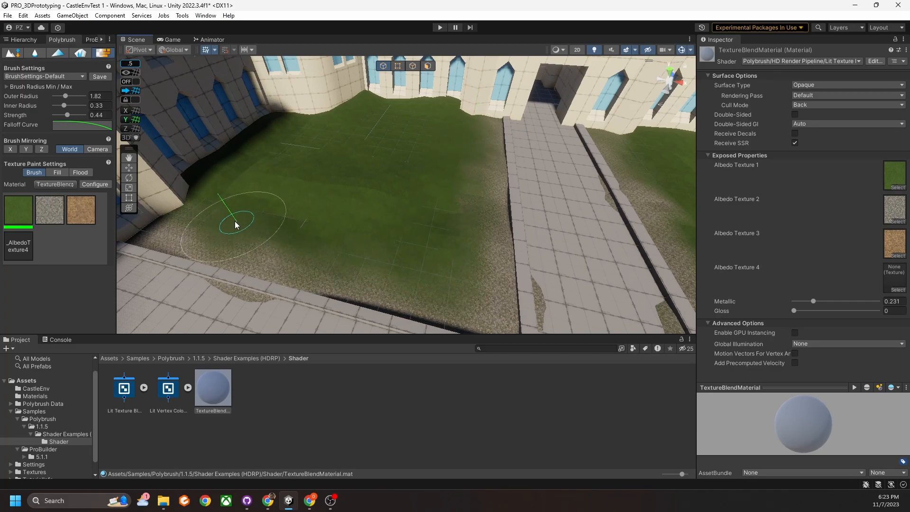
mouse_move(468, 148)
right_down()
mouse_move(340, 207)
mouse_move(453, 205)
right_up()
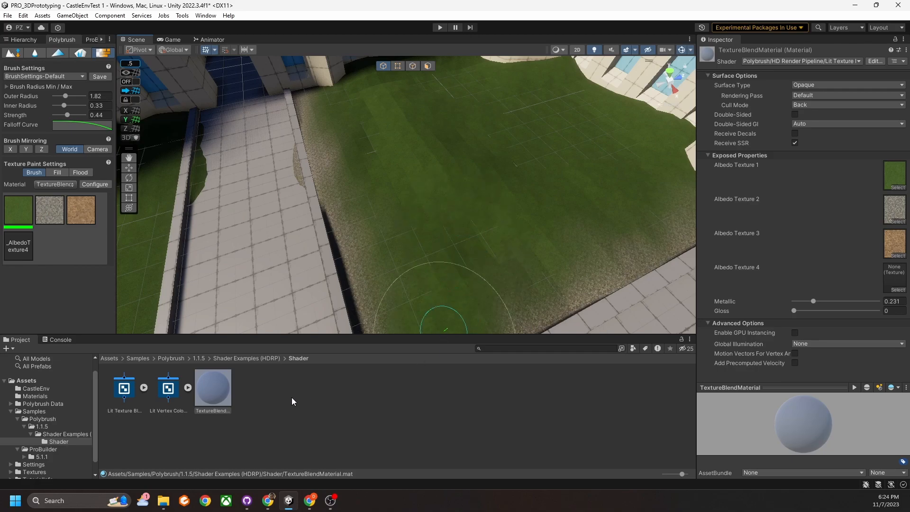
Inspect the Lit Texture Blend graph in Shader Graph, then go back to the courtyard scene.
double_click(124, 393)
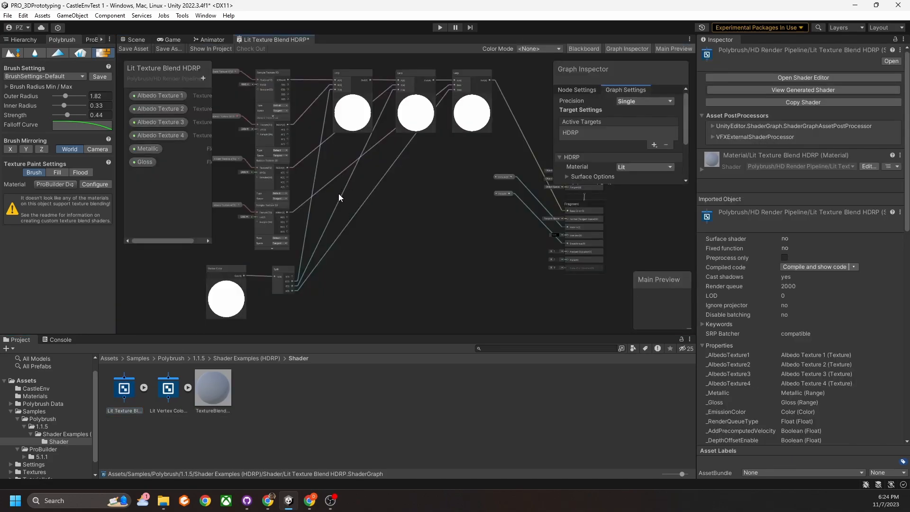
middle_drag(338, 193, 374, 220)
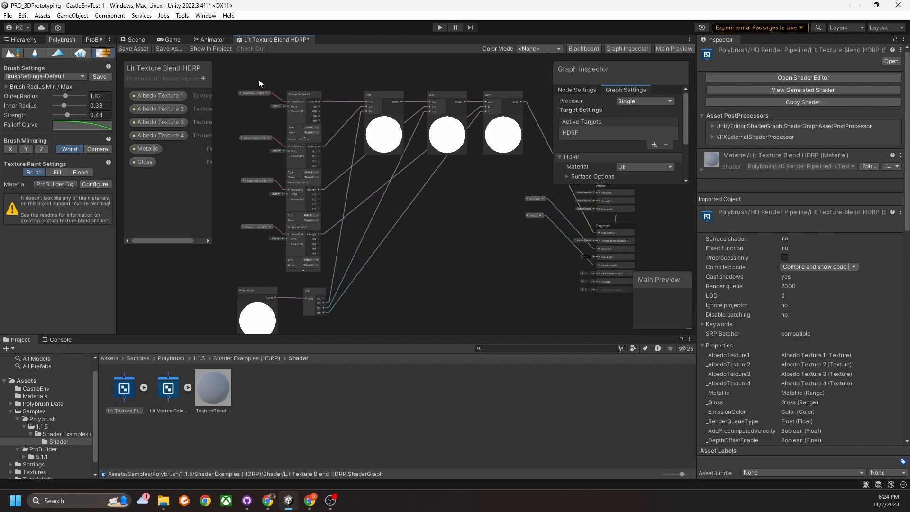
click(130, 41)
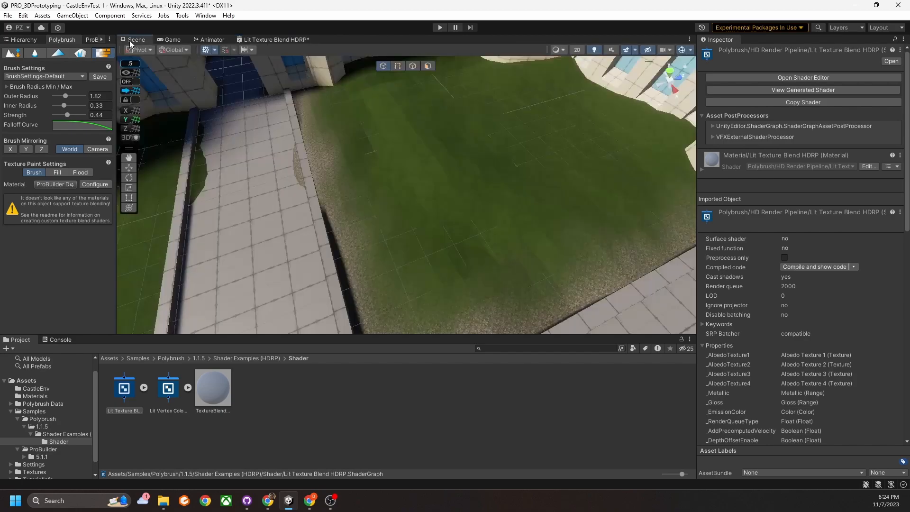
mouse_move(422, 219)
right_down()
mouse_move(512, 185)
mouse_move(431, 189)
right_up()
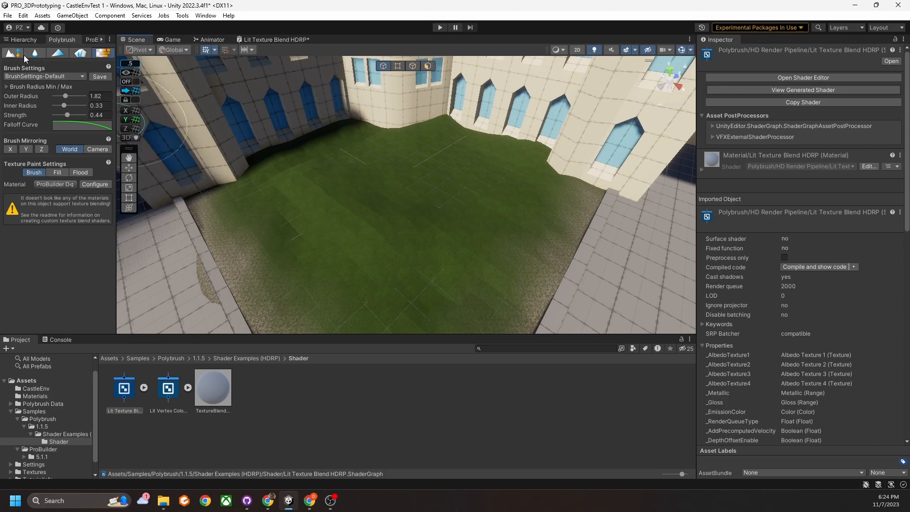
Deactivate Ground (1) in the Inspector and select the original Ground.
click(31, 41)
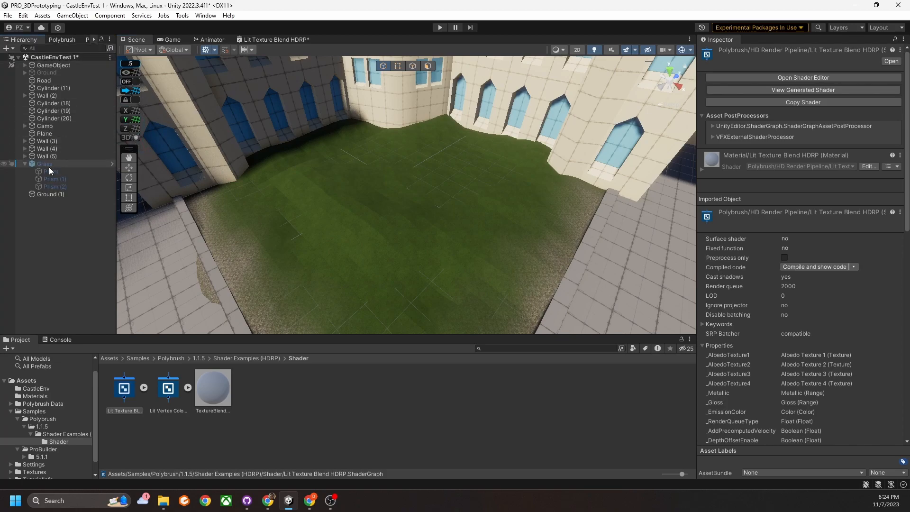
click(51, 195)
click(723, 52)
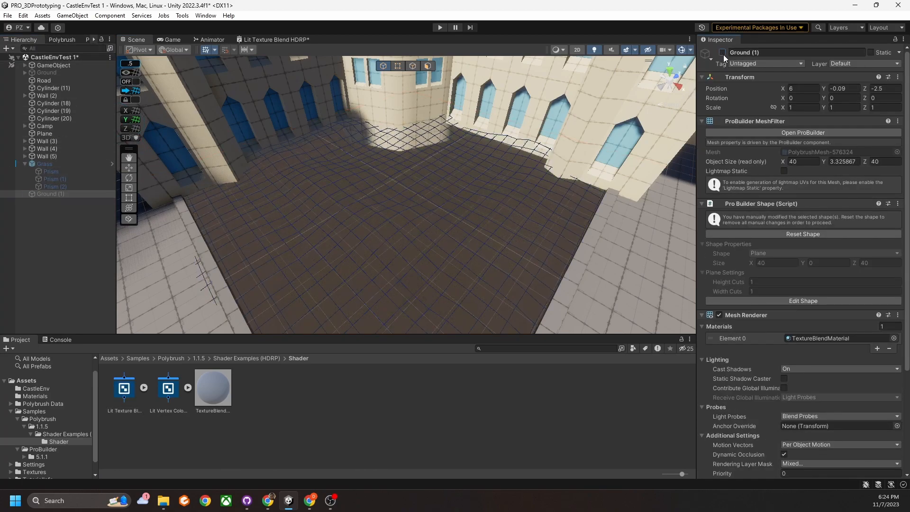
click(59, 72)
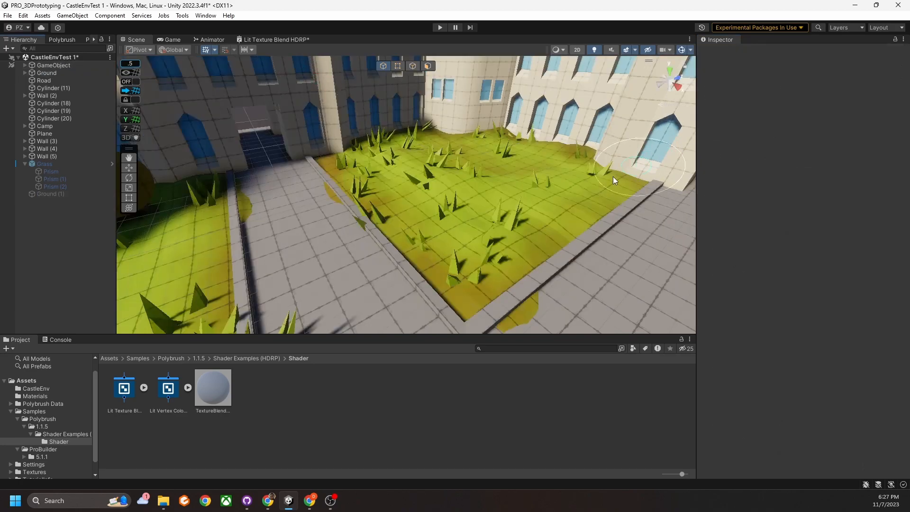
Orbit and pan the Scene view to frame the original courtyard and castle.
mouse_move(614, 176)
right_down()
mouse_move(549, 203)
mouse_move(372, 198)
mouse_move(266, 177)
right_up()
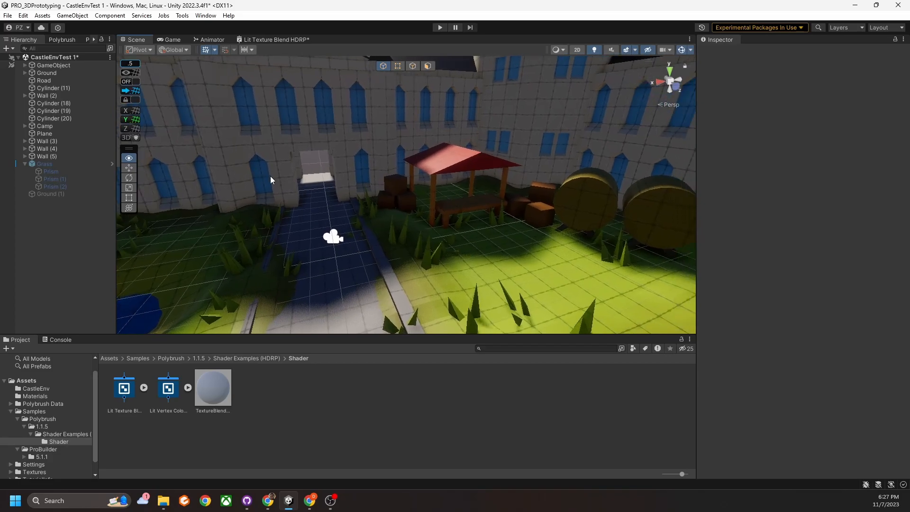
scroll(279, 185, down, 5)
middle_drag(299, 188, 342, 182)
scroll(386, 182, down, 1)
right_drag(387, 182, 363, 198)
scroll(364, 199, down, 1)
middle_drag(364, 199, 331, 210)
mouse_move(397, 235)
right_down()
mouse_move(437, 227)
mouse_move(406, 223)
right_up()
middle_drag(406, 223, 427, 188)
right_drag(416, 241, 404, 231)
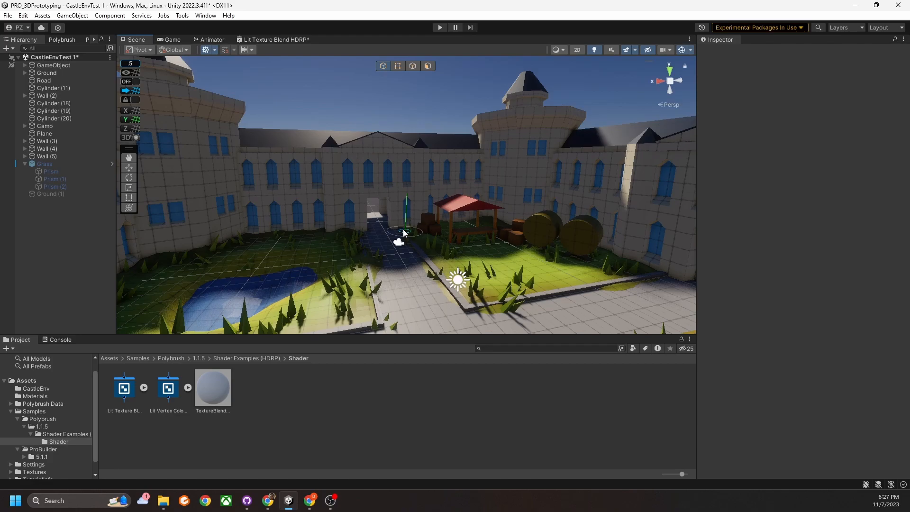